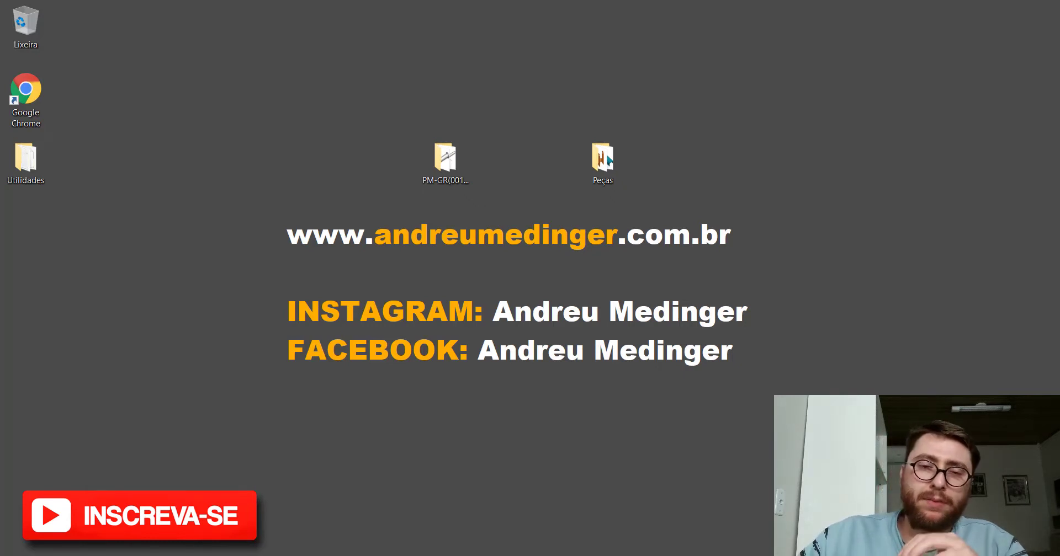
Step: Browse the PM-GR(001)2100 folder, then open Peças and select the PP-GR(078)2100 flange part
double_click(459, 177)
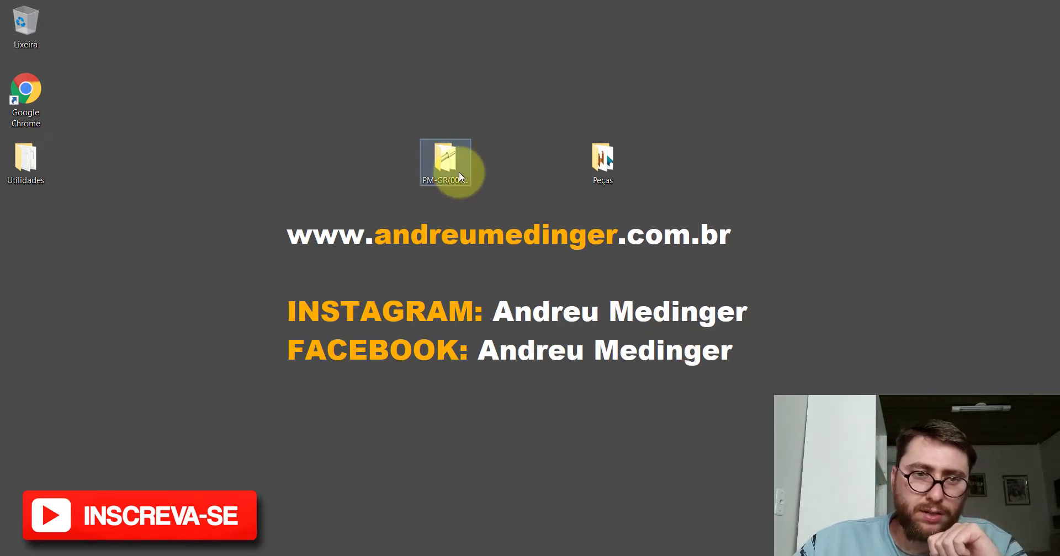
left_click(331, 165)
left_click(740, 74)
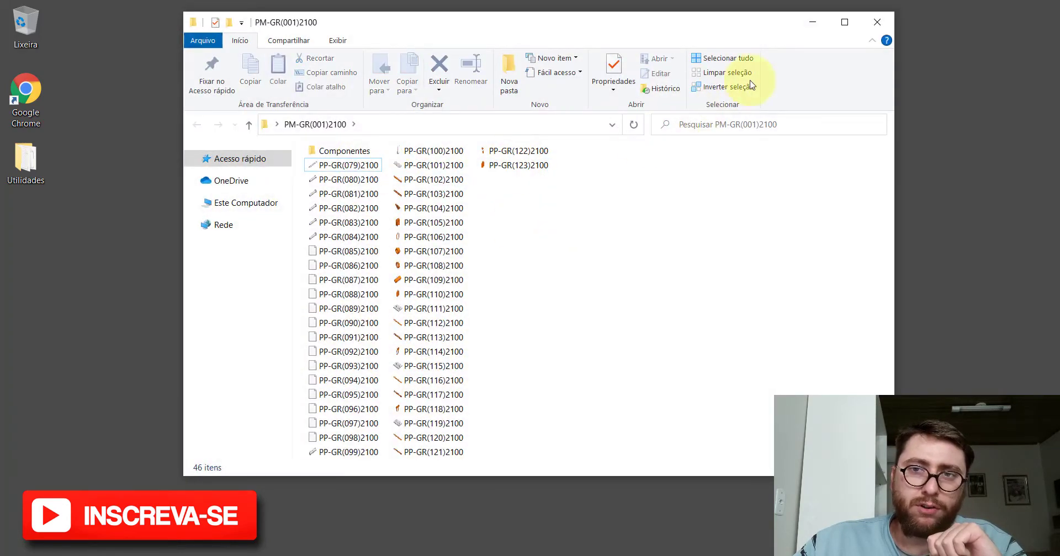
left_click(882, 26)
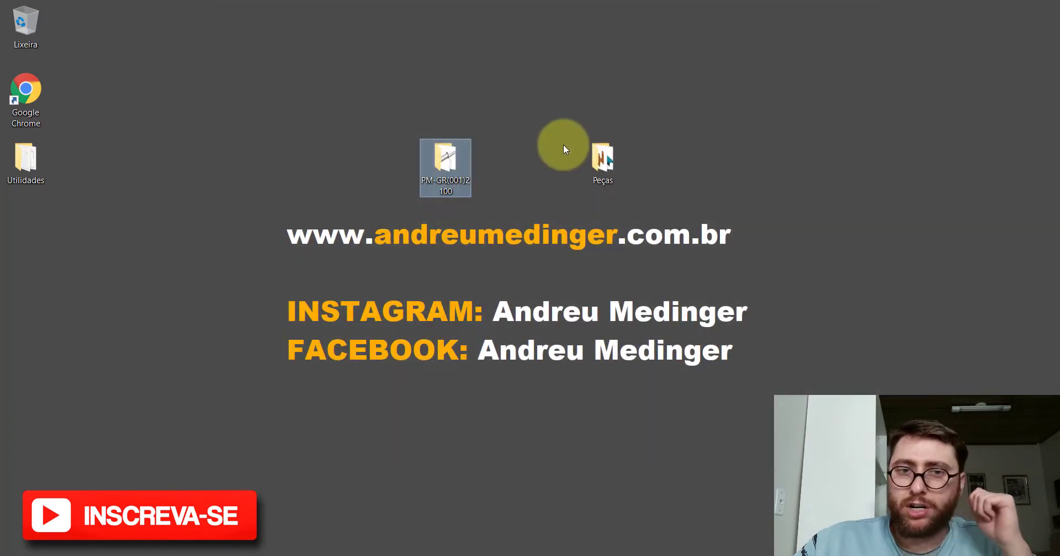
double_click(584, 148)
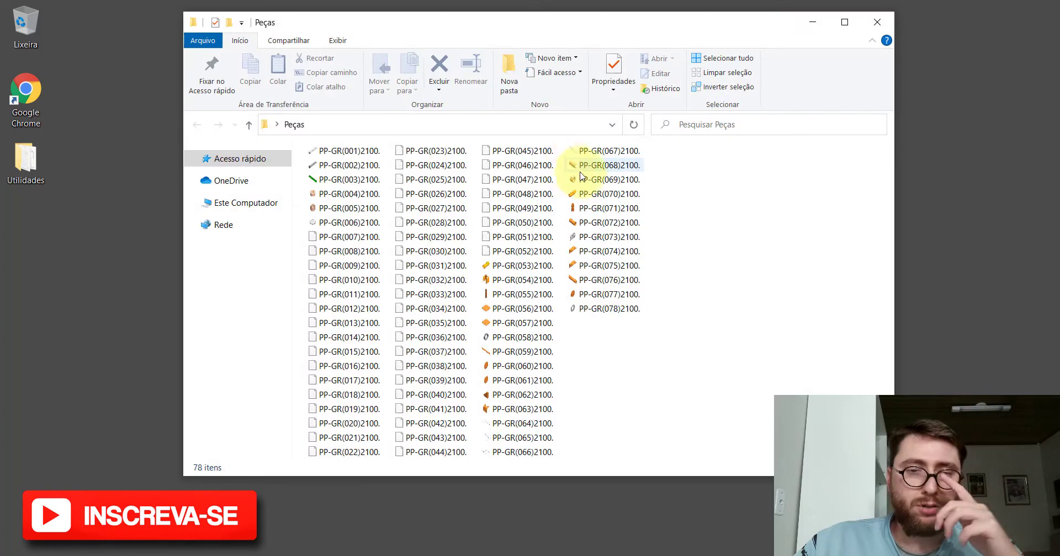
left_click(606, 312)
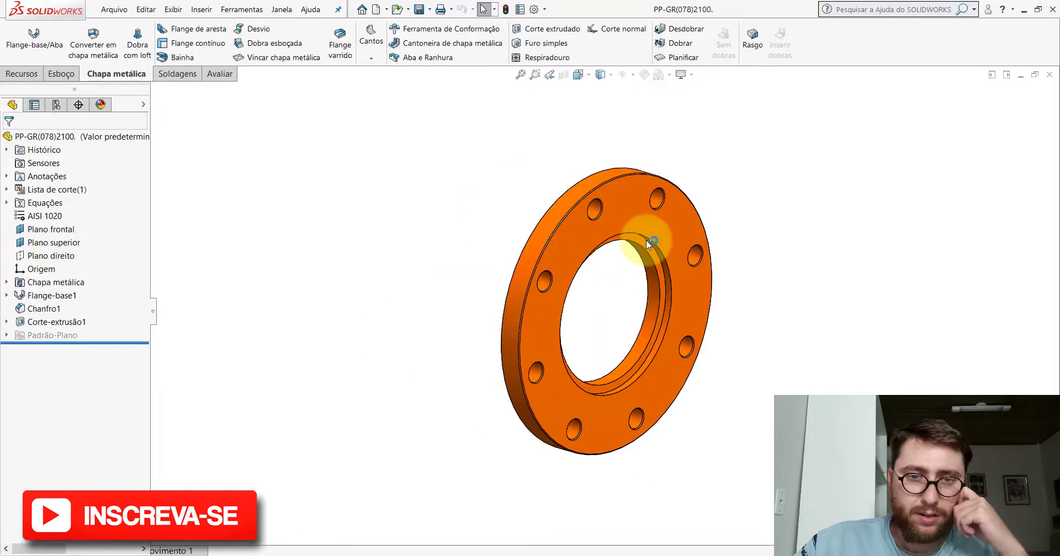
Step: Orient the flange, then open subassembly PM-GR(023)2100_<3> holding it in the crane assembly
left_click(577, 75)
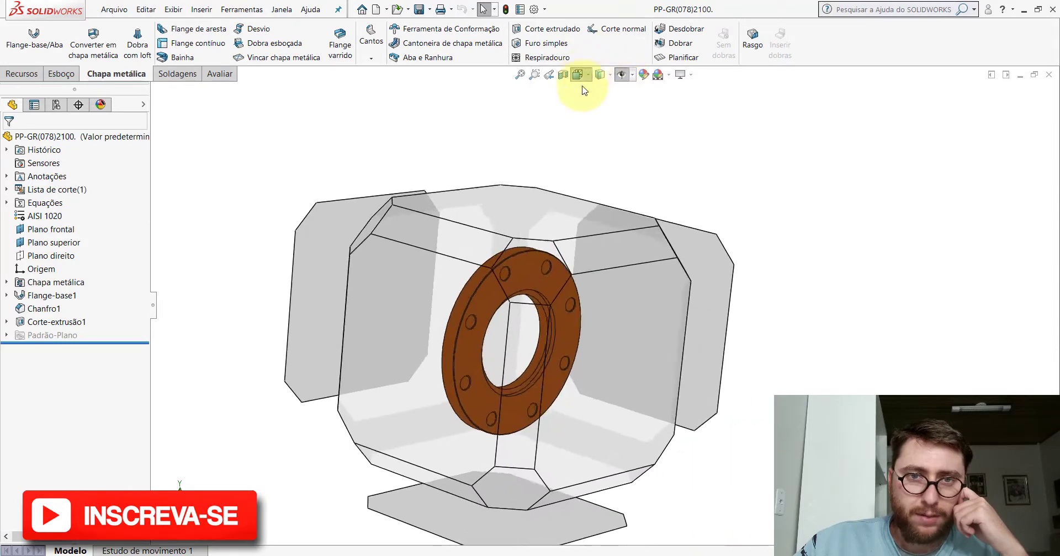
left_click(565, 204)
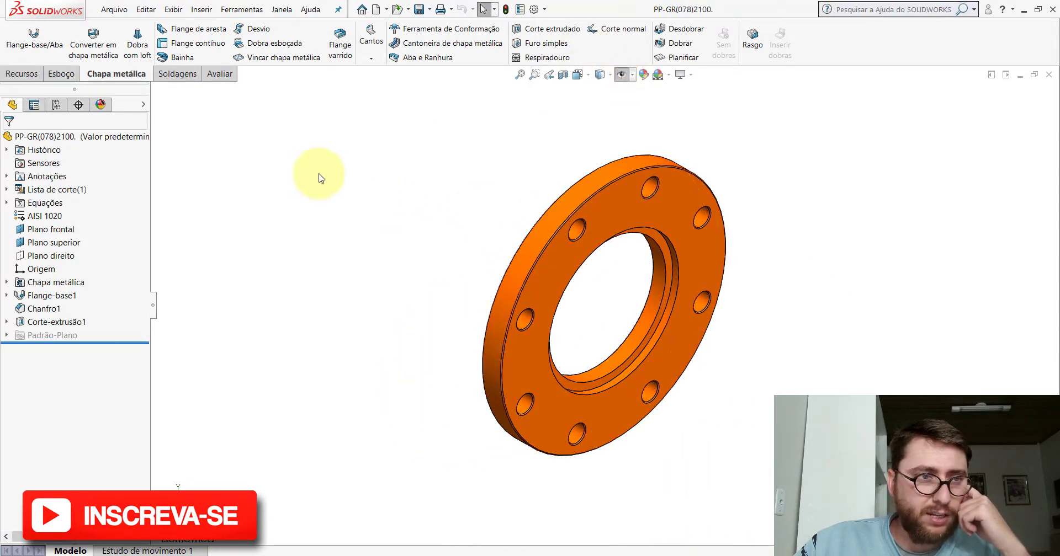
left_click(442, 533)
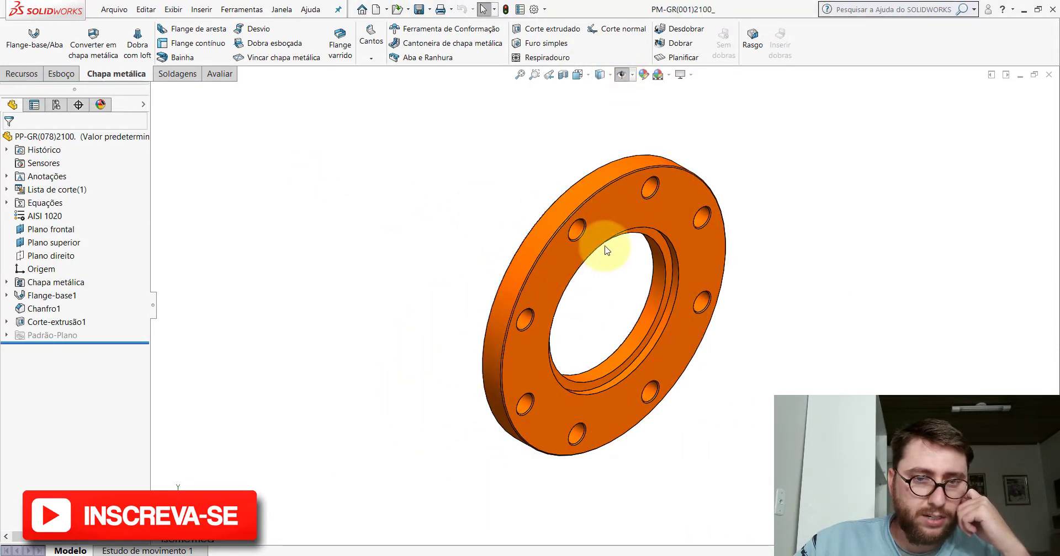
scroll(487, 343, "down", 5)
scroll(632, 295, "down", 2)
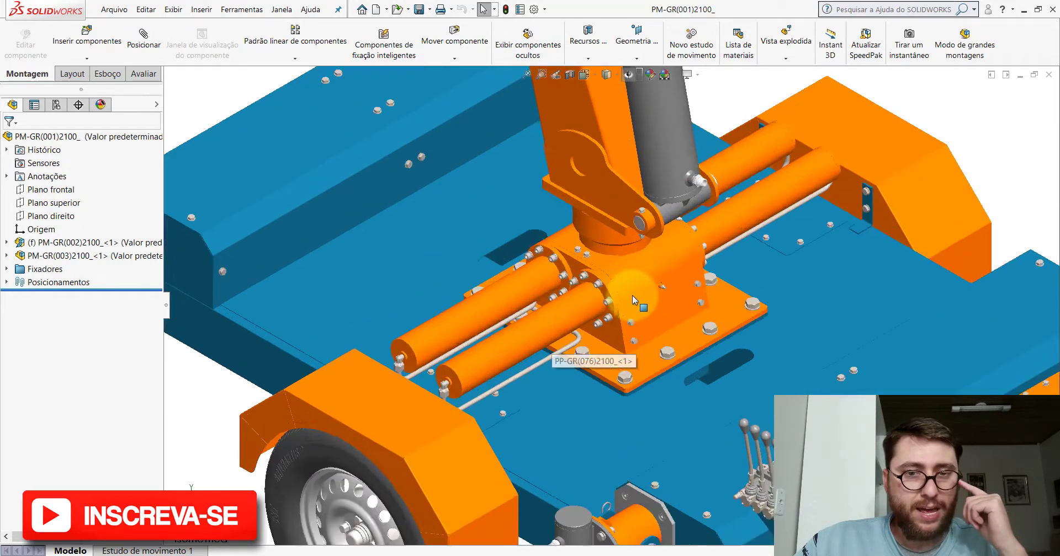
scroll(632, 295, "down", 3)
left_click(541, 263)
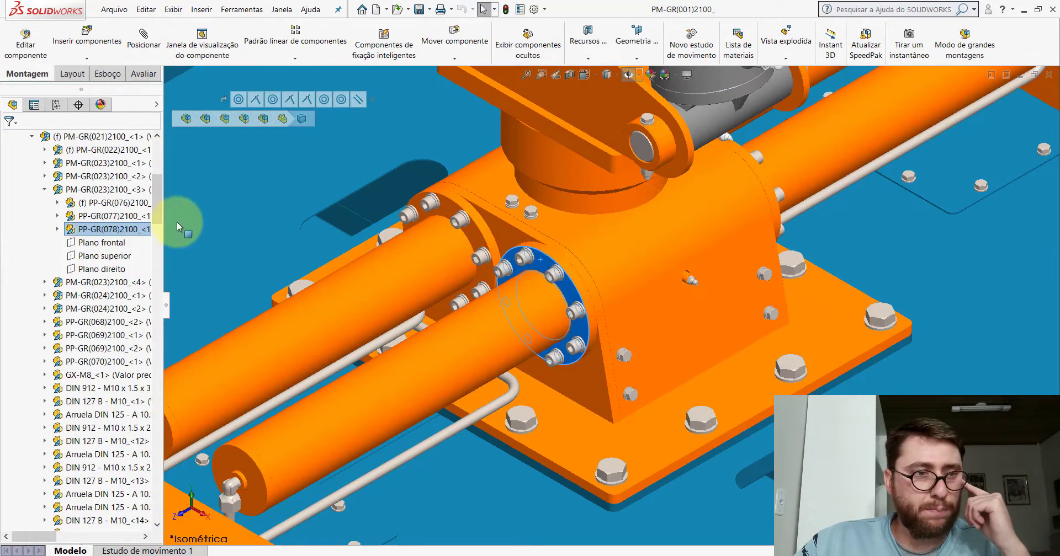
left_click(98, 191)
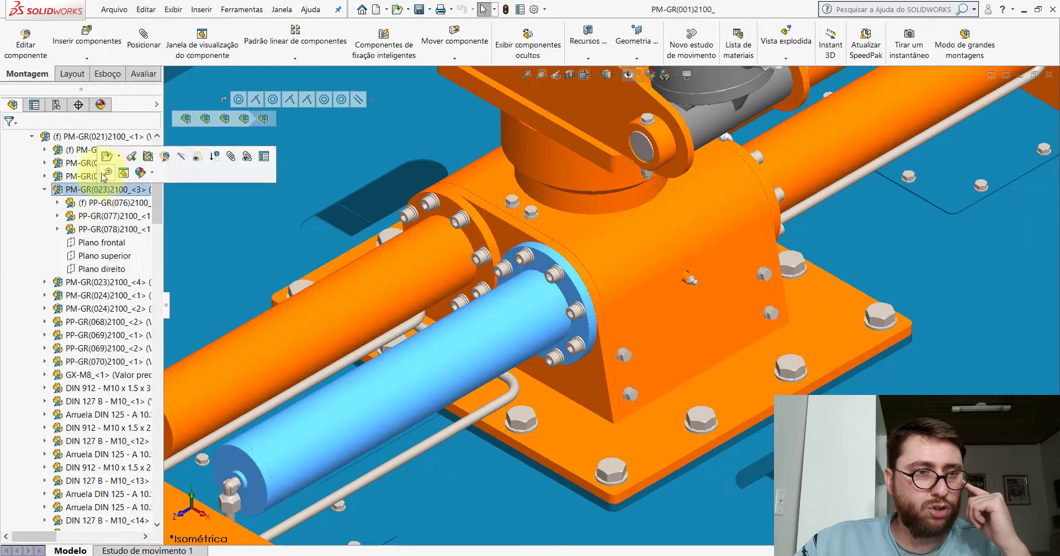
left_click(107, 162)
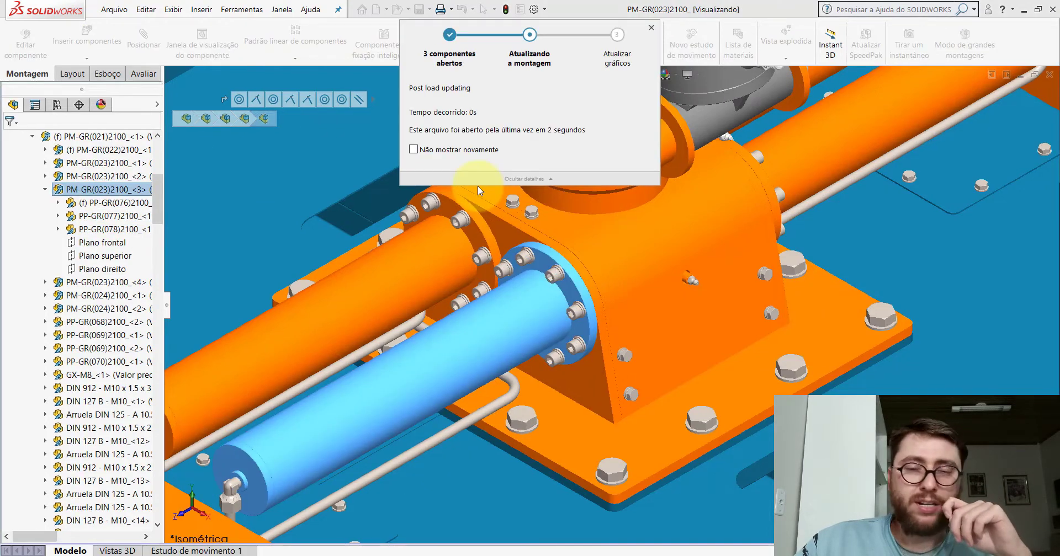
scroll(558, 307, "down", 3)
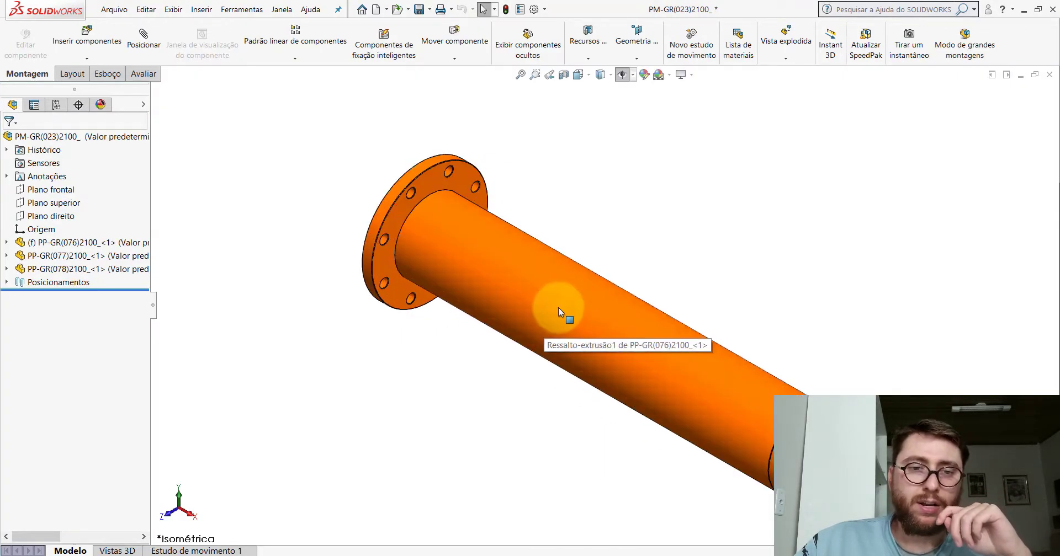
mouse_move(558, 307)
middle_mouse_down()
mouse_move(577, 221)
mouse_move(639, 218)
mouse_move(559, 271)
mouse_move(515, 261)
middle_mouse_up()
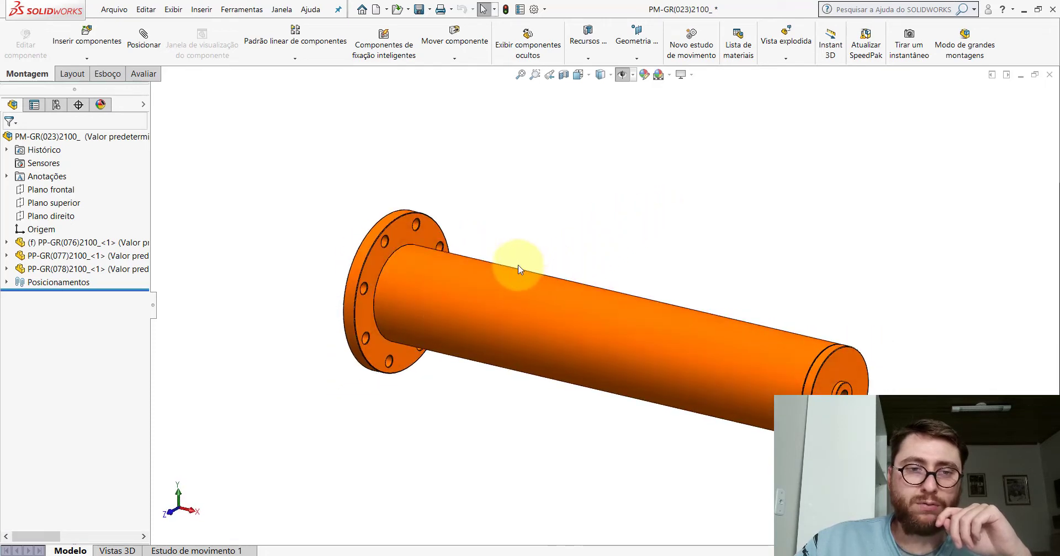
left_click(402, 230)
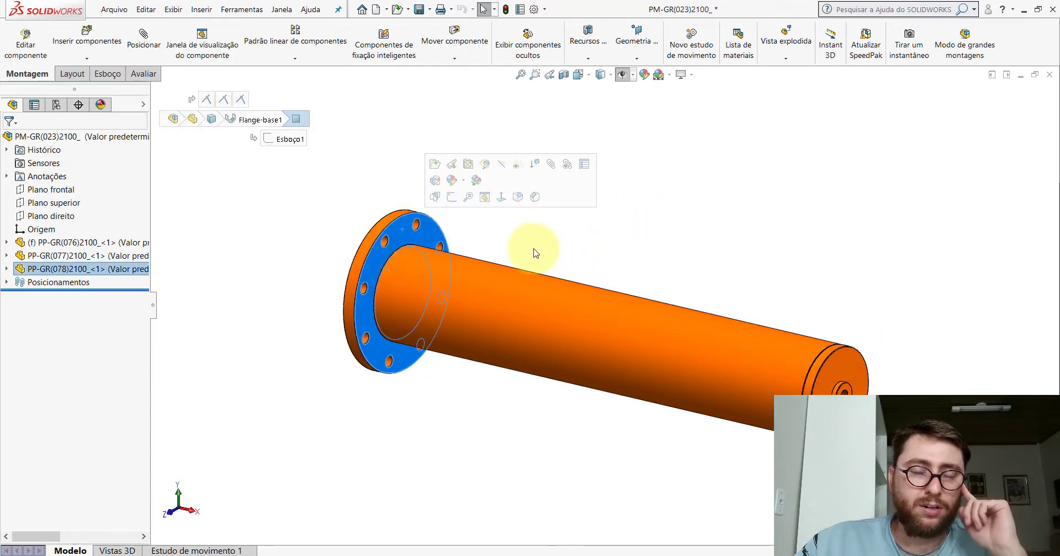
left_click(516, 253)
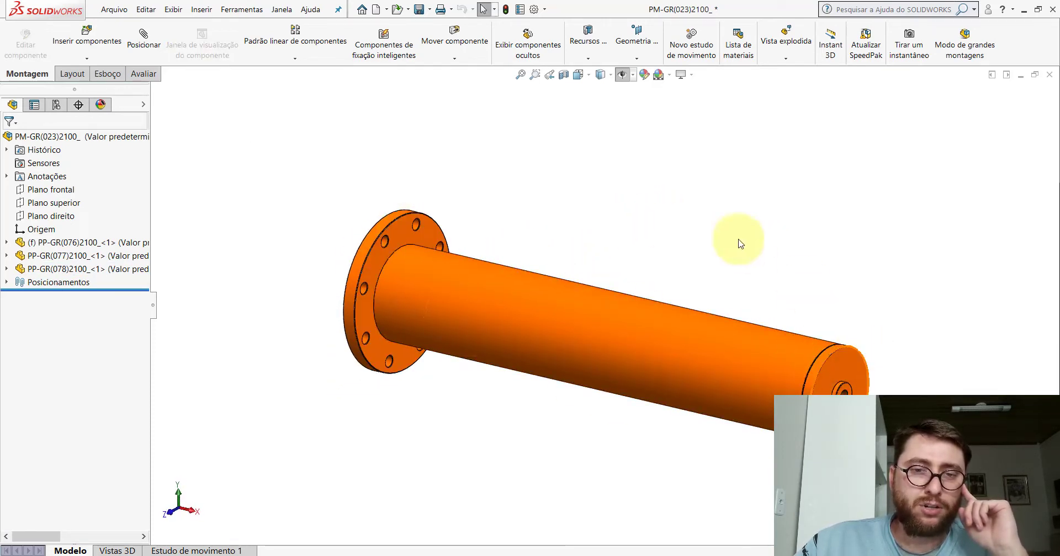
scroll(461, 294, "down", 2)
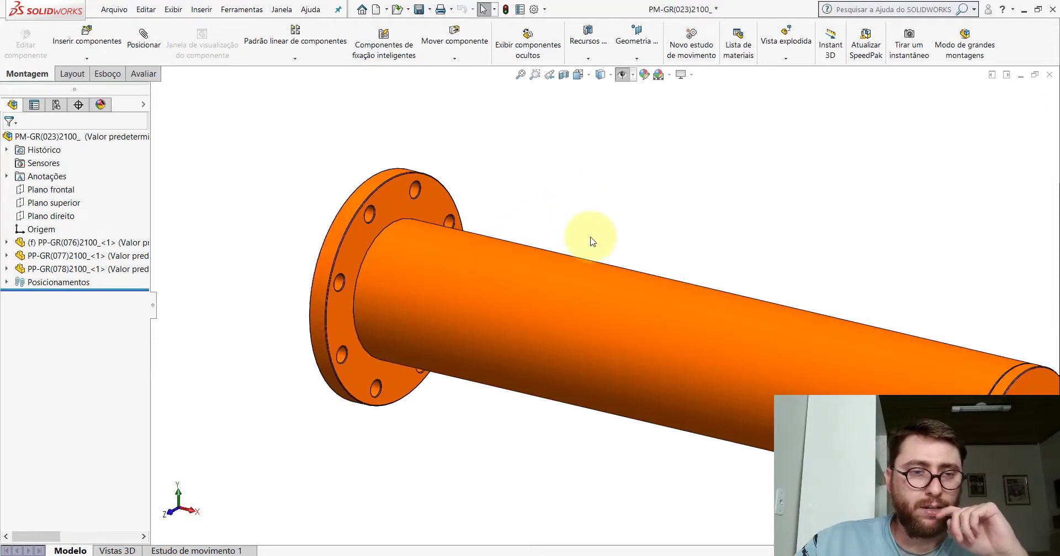
scroll(592, 241, "up", 4)
scroll(663, 329, "down", 2)
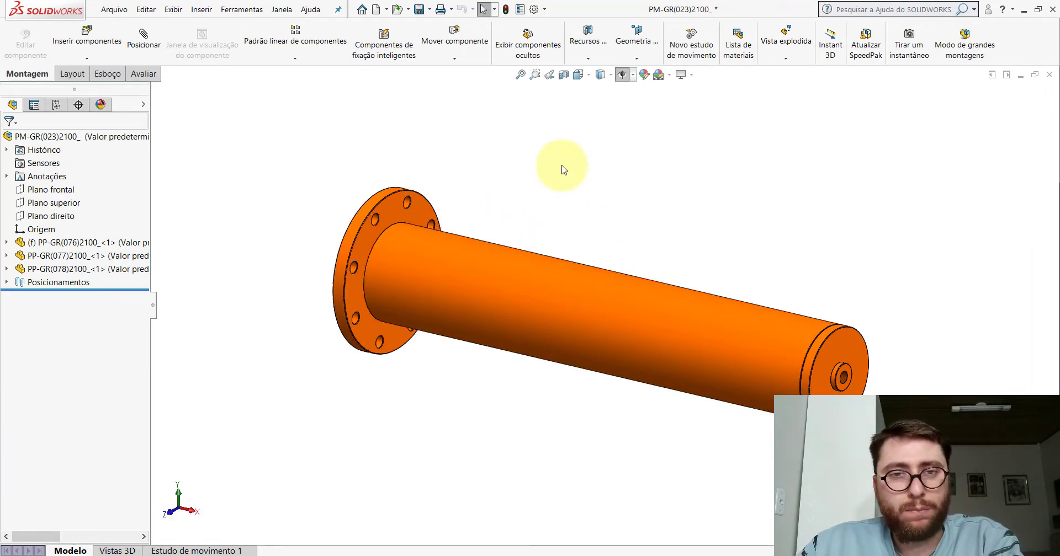
mouse_move(572, 186)
middle_mouse_down()
mouse_move(575, 248)
mouse_move(693, 225)
mouse_move(669, 246)
mouse_move(502, 294)
mouse_move(523, 265)
mouse_move(717, 270)
mouse_move(702, 258)
mouse_move(704, 273)
mouse_move(596, 280)
mouse_move(568, 267)
middle_mouse_up()
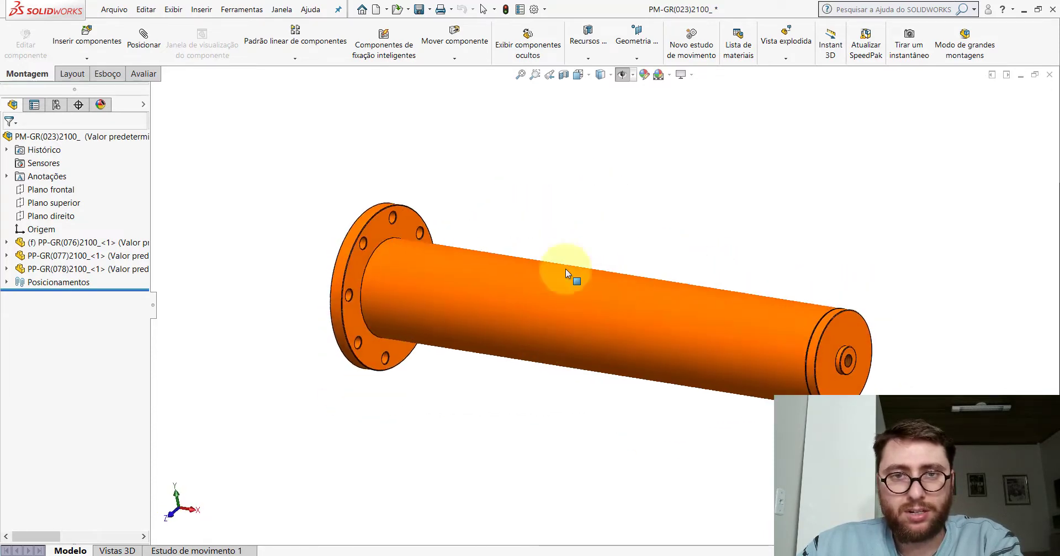
left_click(582, 80)
left_click(623, 108)
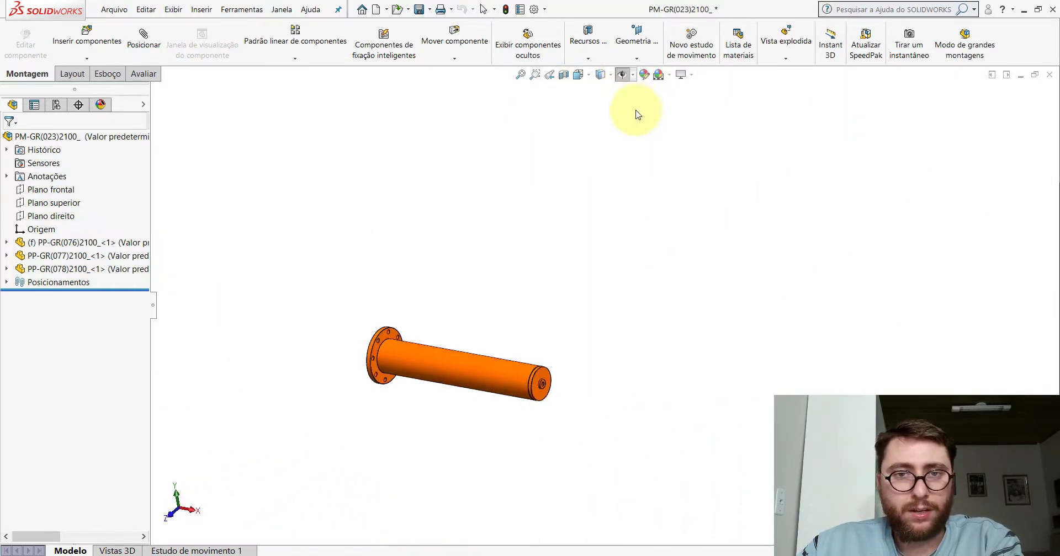
Step: Inspect the PP-GR(078) flange at the pipe end, zooming and orbiting around it
left_click(426, 160)
scroll(436, 165, "down", 3)
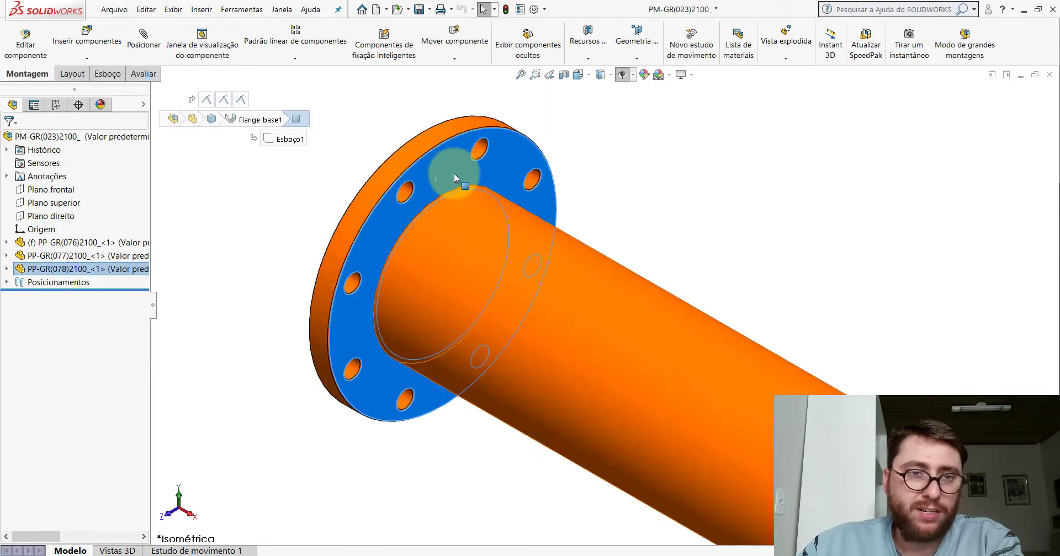
left_click(89, 268)
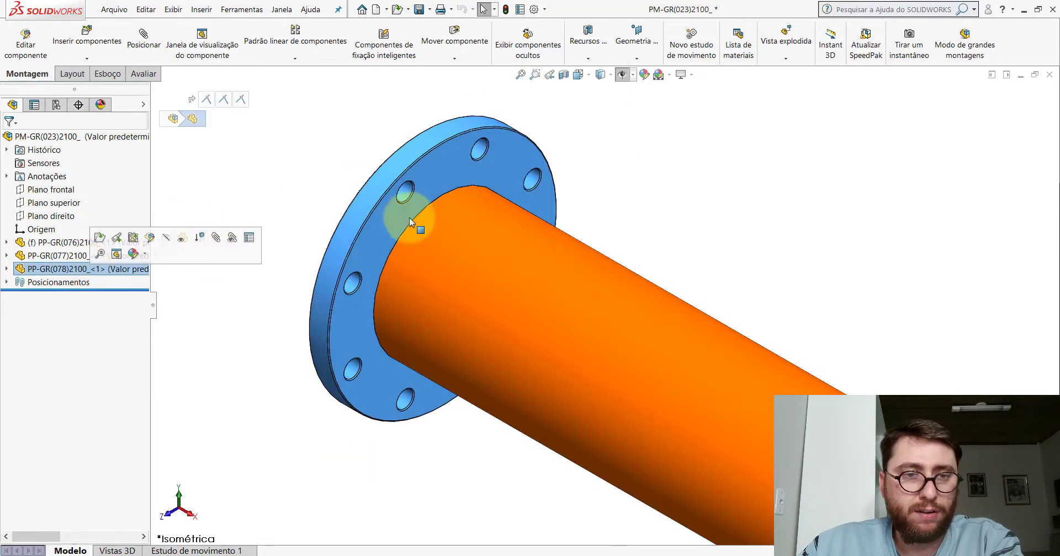
left_click(605, 204)
scroll(563, 228, "up", 1)
scroll(596, 276, "up", 2)
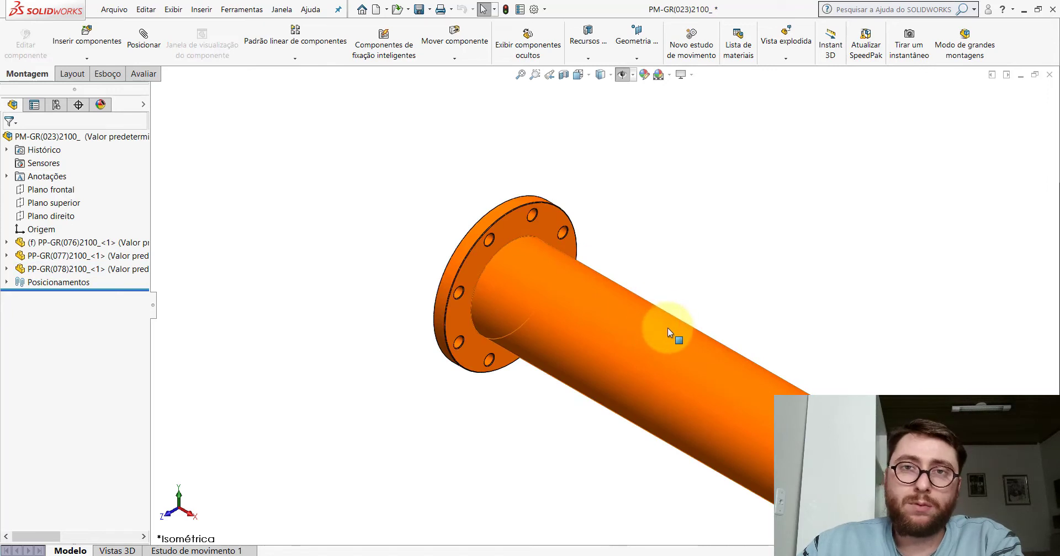
scroll(718, 405, "up", 1)
scroll(717, 398, "down", 2)
scroll(717, 392, "down", 2)
scroll(715, 383, "down", 2)
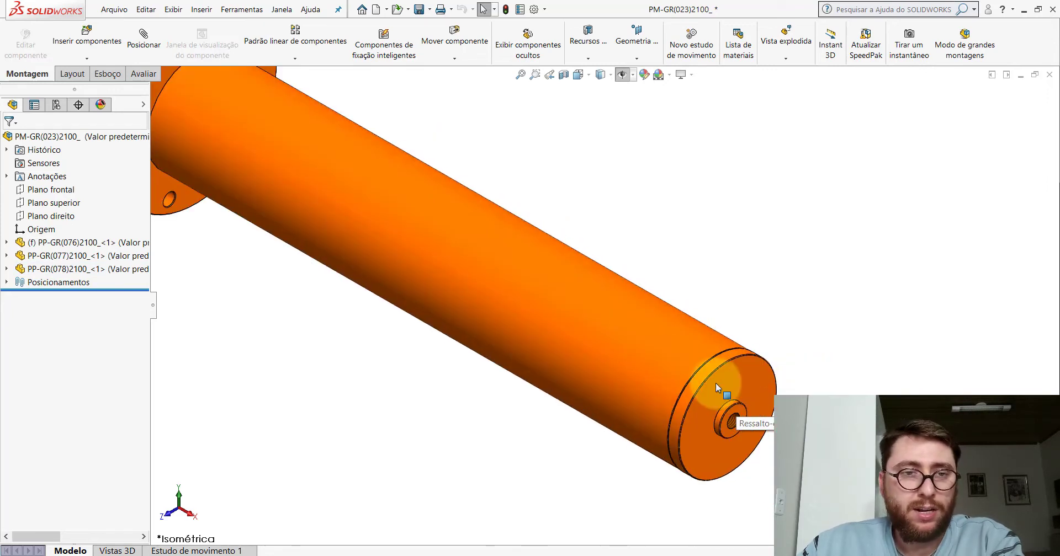
scroll(709, 378, "up", 3)
scroll(469, 230, "down", 1)
scroll(439, 159, "down", 1)
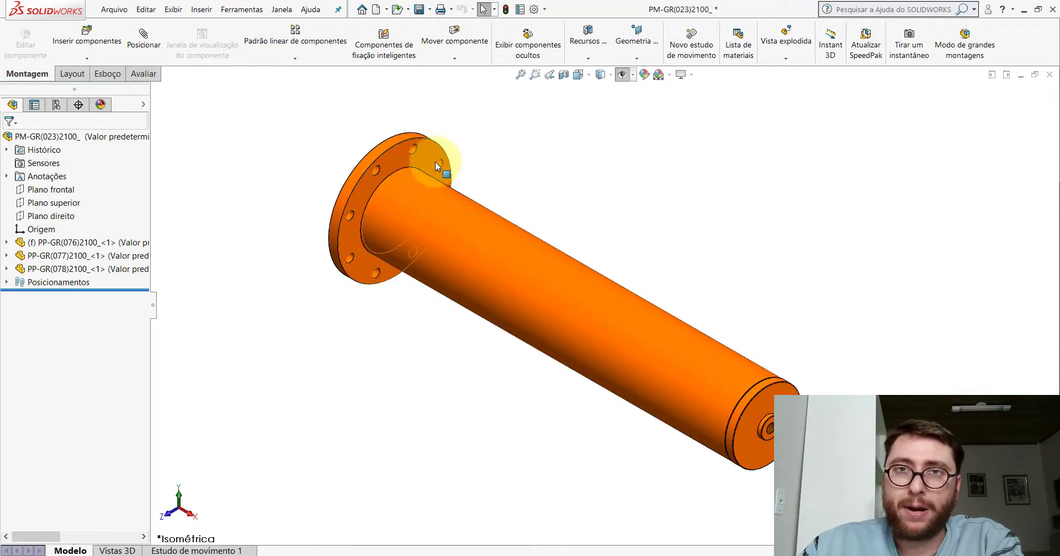
scroll(787, 384, "down", 3)
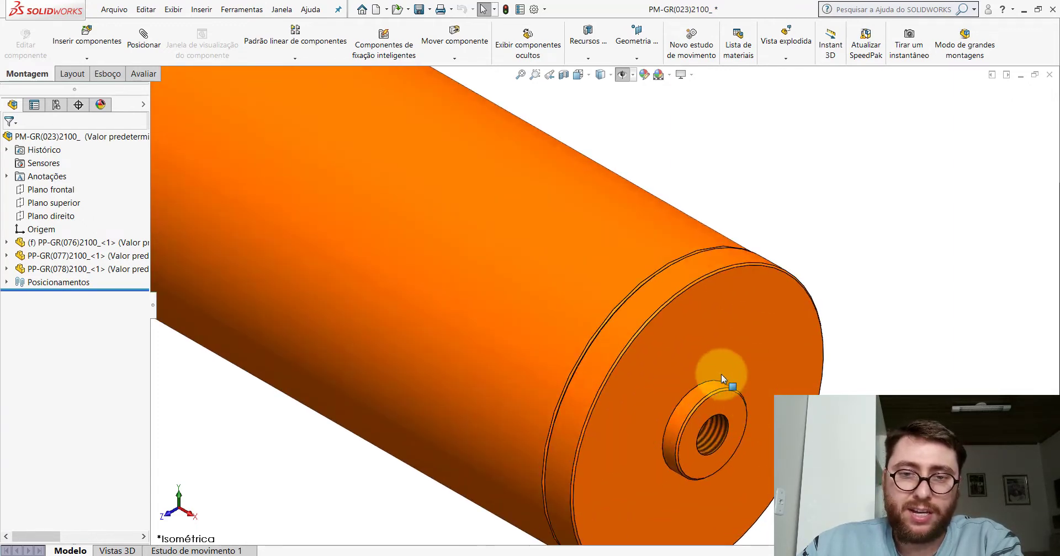
scroll(721, 374, "down", 2)
scroll(681, 279, "down", 1)
middle_click_drag(619, 307, 626, 295)
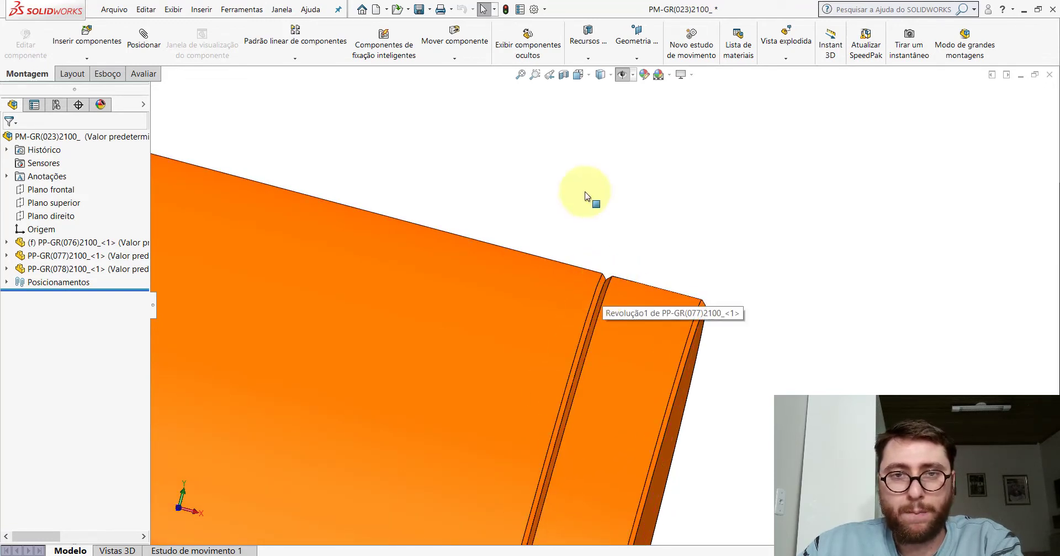
Step: Return to isometric view, check the flange face, and close the subassembly without saving
left_click(578, 75)
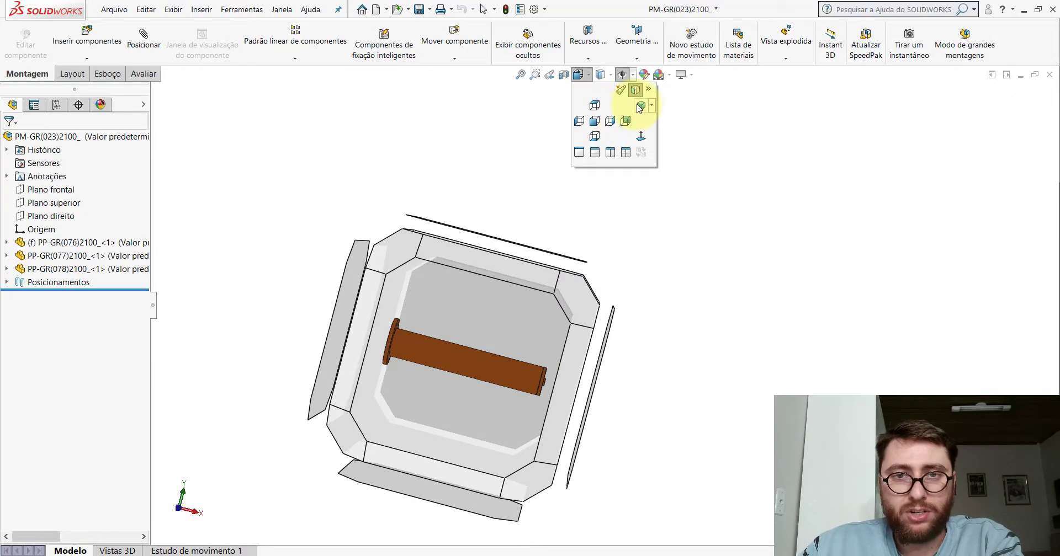
left_click(622, 122)
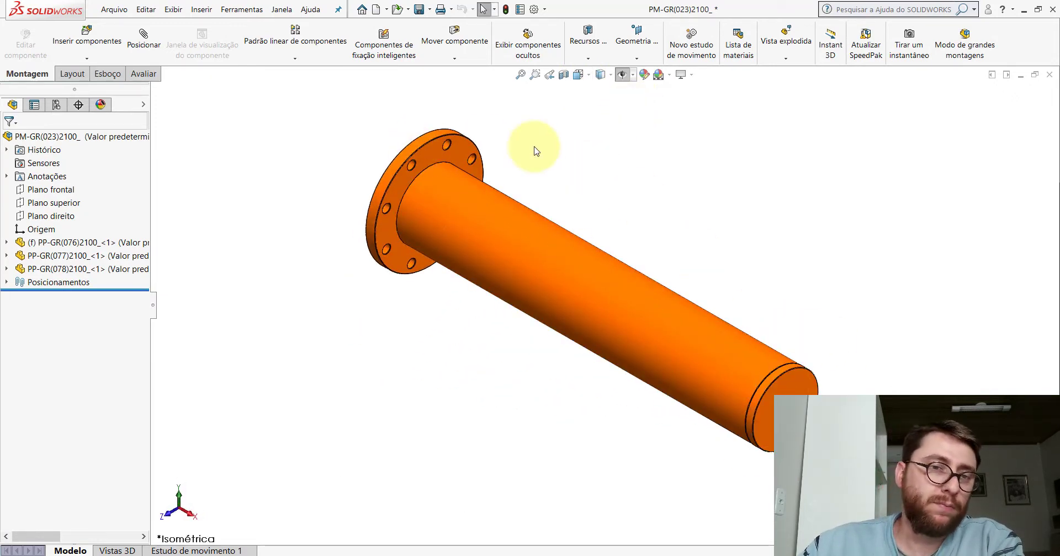
scroll(634, 241, "up", 1)
scroll(449, 177, "down", 1)
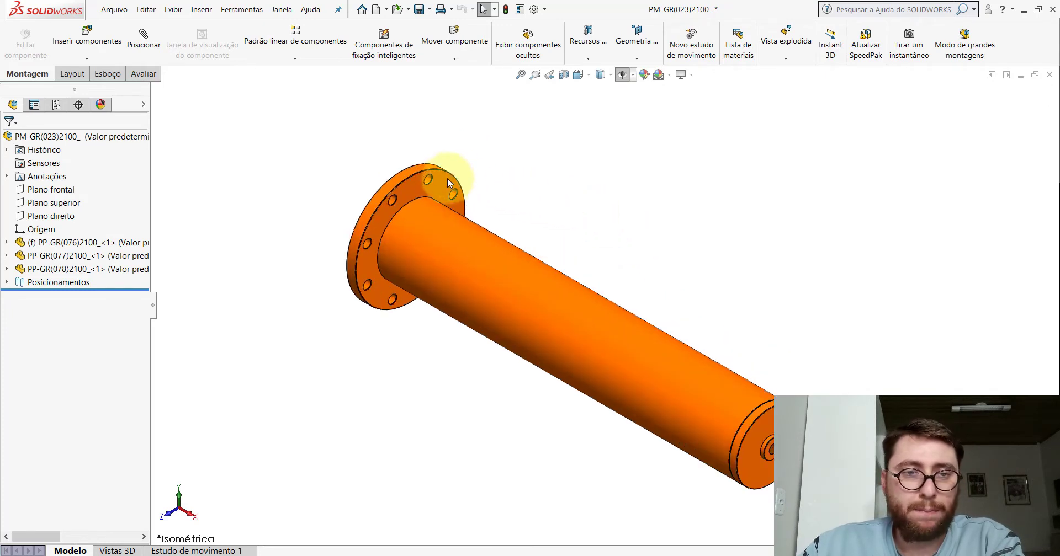
left_click(401, 200)
left_click(348, 184)
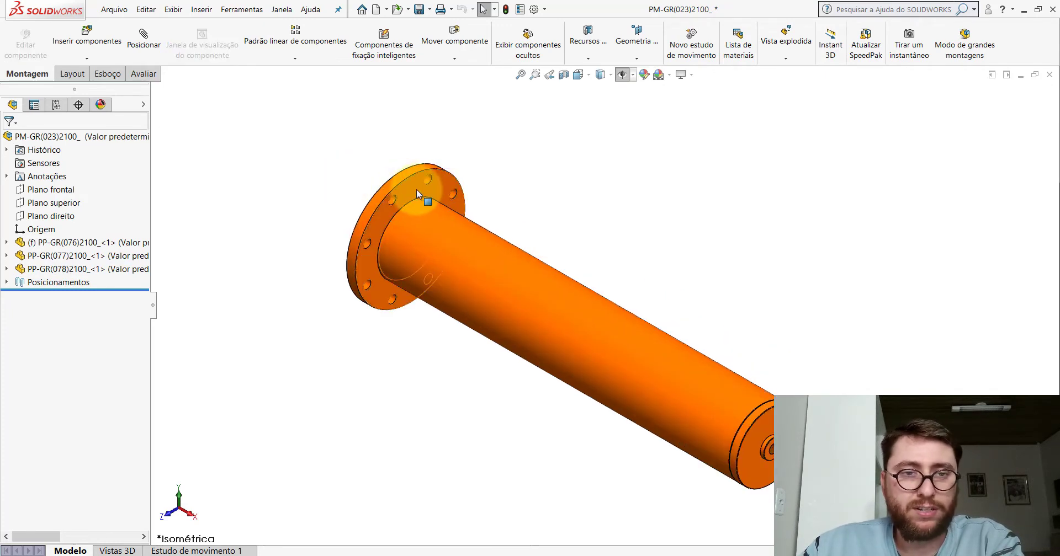
left_click(1048, 79)
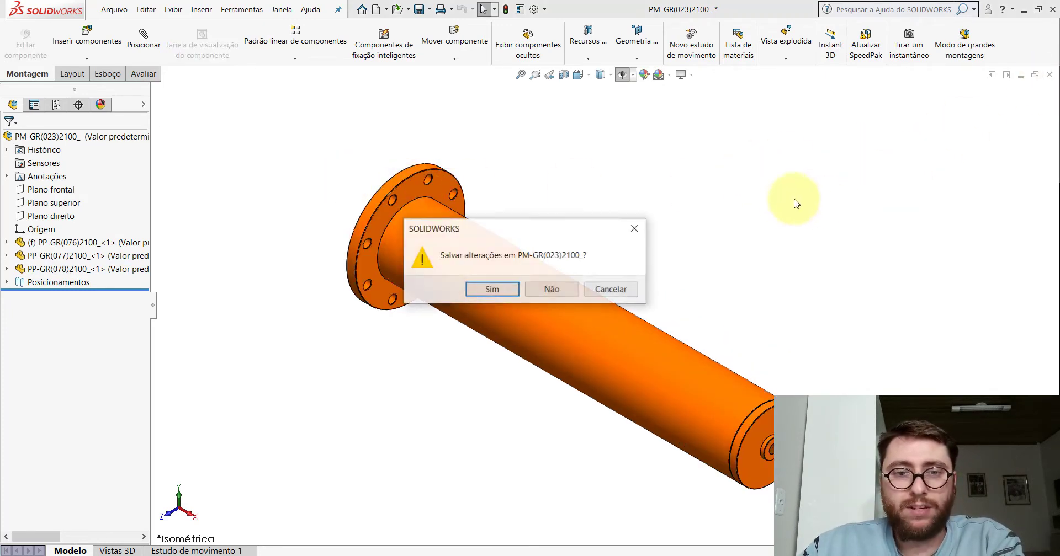
left_click(550, 289)
Step: Decline saving, then open PM-GR(023)2100_ from its third instance on the crane assembly
left_click(563, 304)
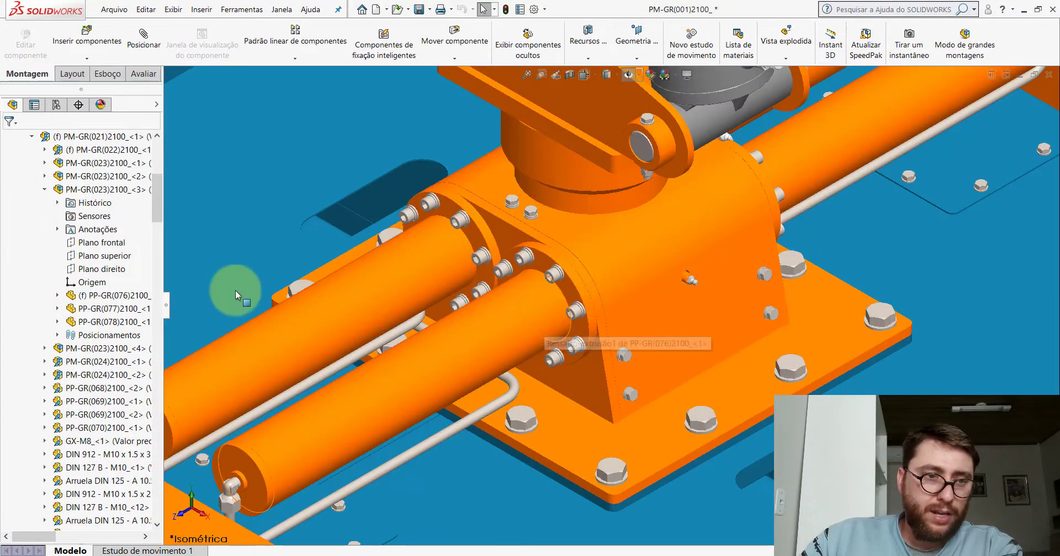
scroll(620, 353, "up", 3)
scroll(602, 293, "down", 2)
scroll(576, 271, "down", 1)
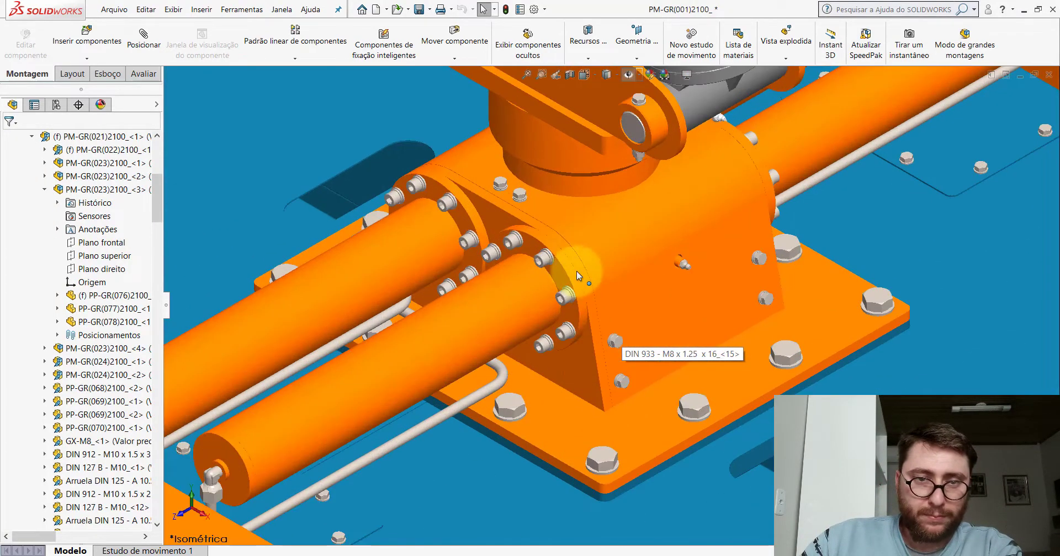
left_click(531, 253)
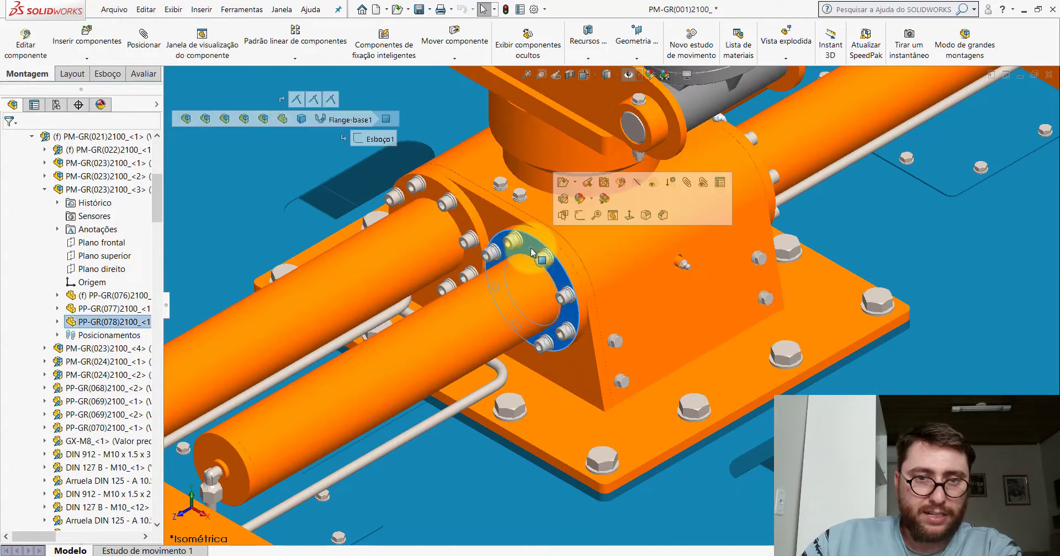
scroll(585, 309, "up", 3)
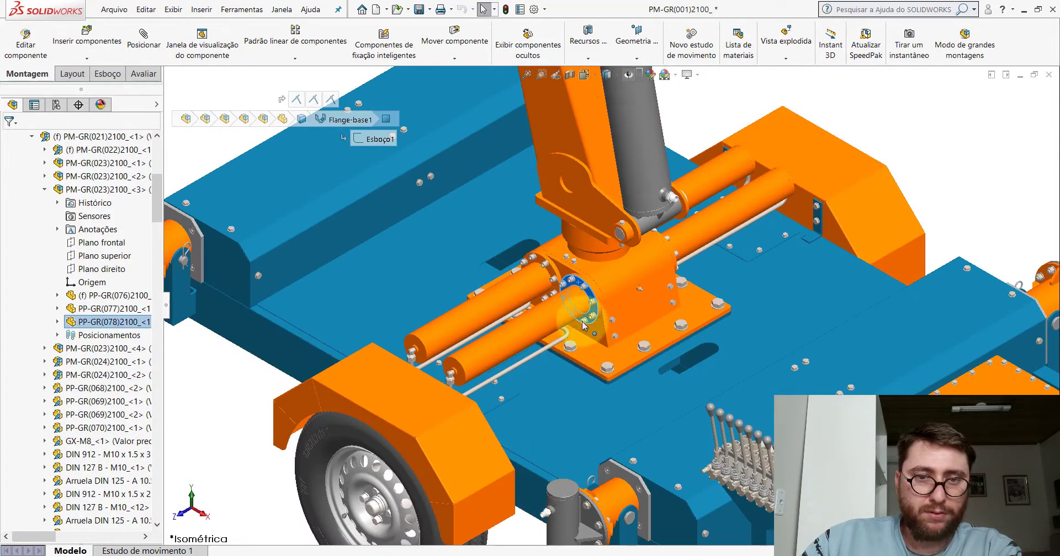
scroll(584, 326, "down", 2)
left_click(549, 309)
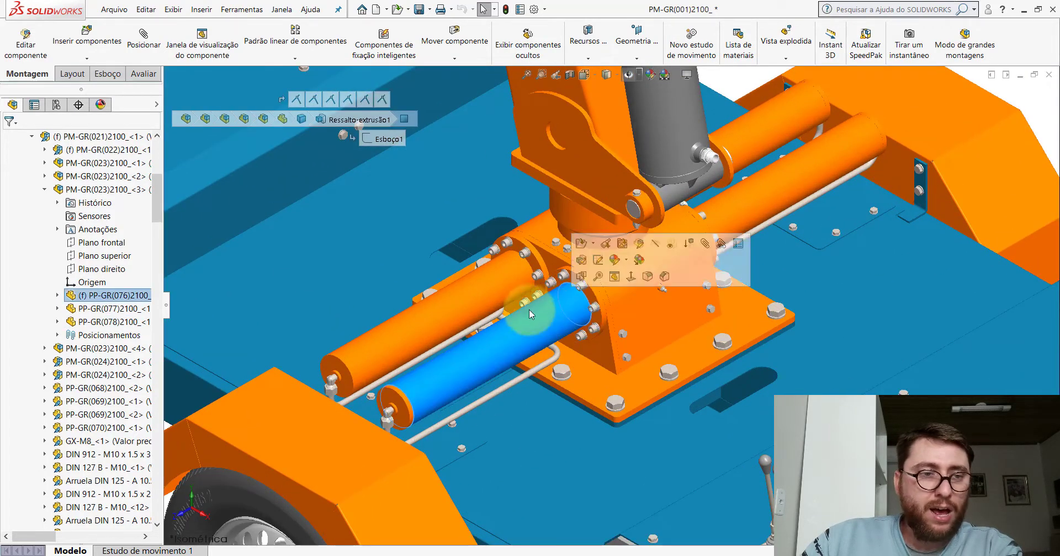
left_click(76, 189)
Step: Show the reference planes and apply a section view along Plano frontal
left_click(89, 165)
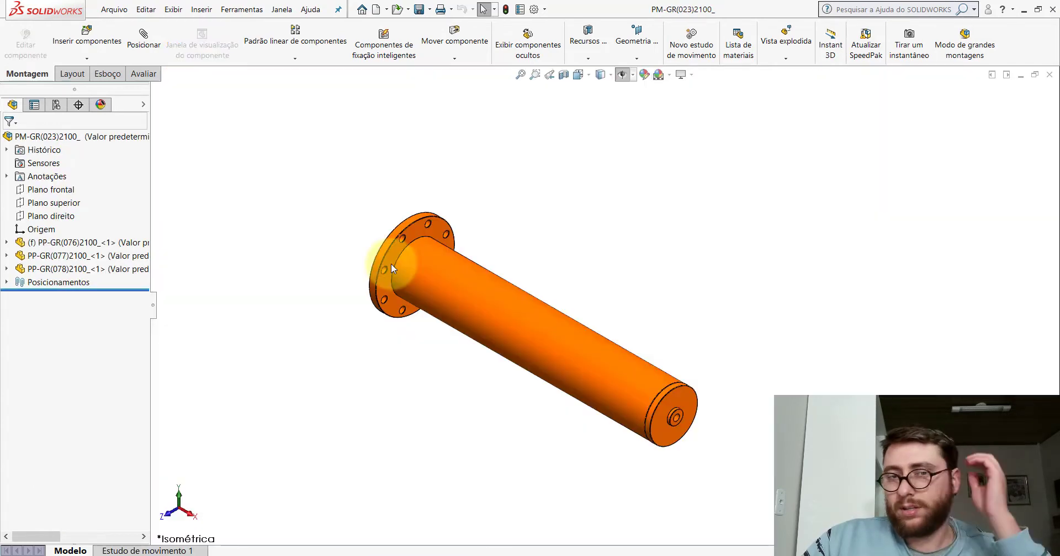
left_click(621, 75)
left_click(610, 95)
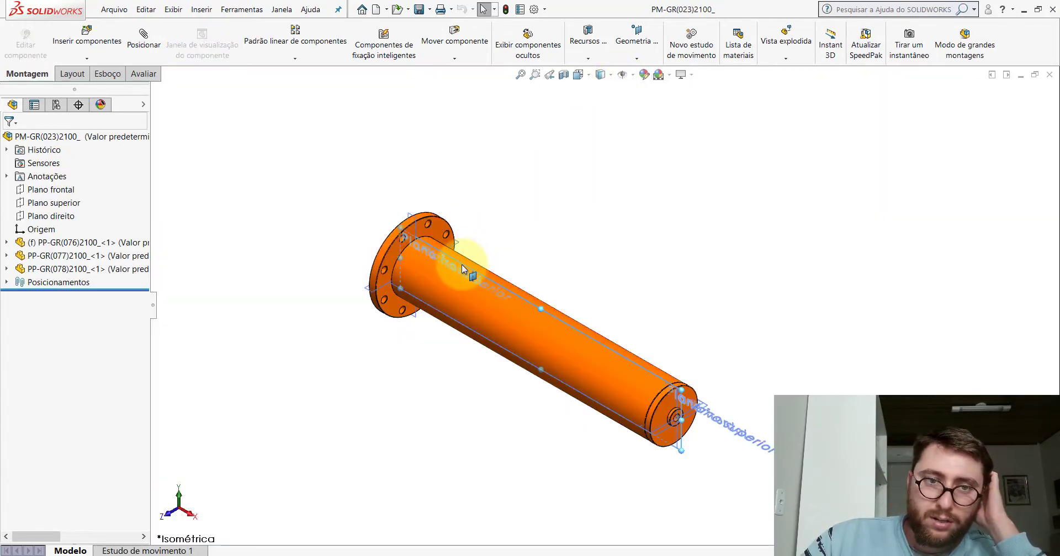
left_click(564, 74)
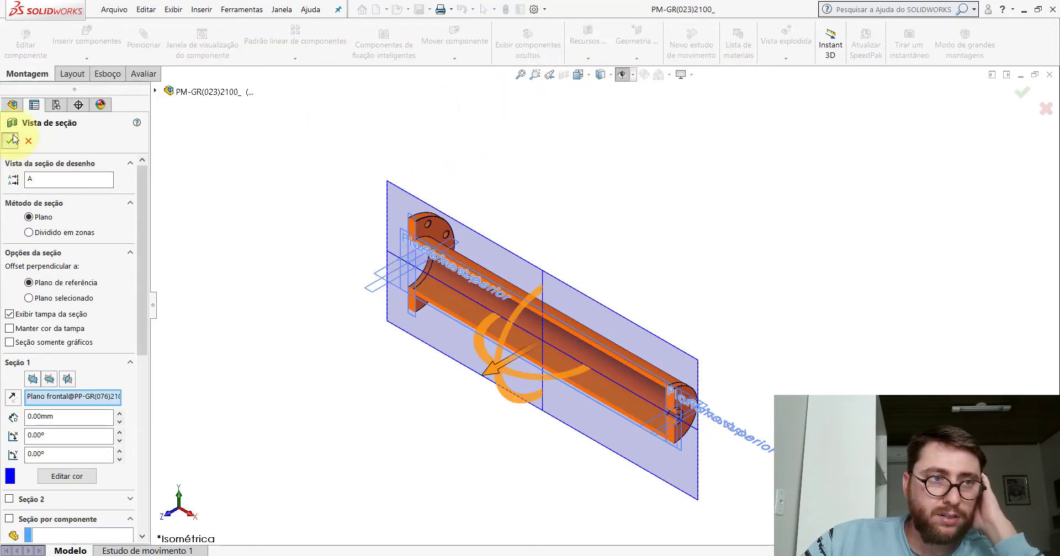
left_click(11, 141)
scroll(512, 278, "down", 3)
scroll(514, 280, "down", 3)
Step: Inspect the sectioned flange plate and its holes, then open PP-GR(078)2100_ from its face
scroll(522, 300, "down", 3)
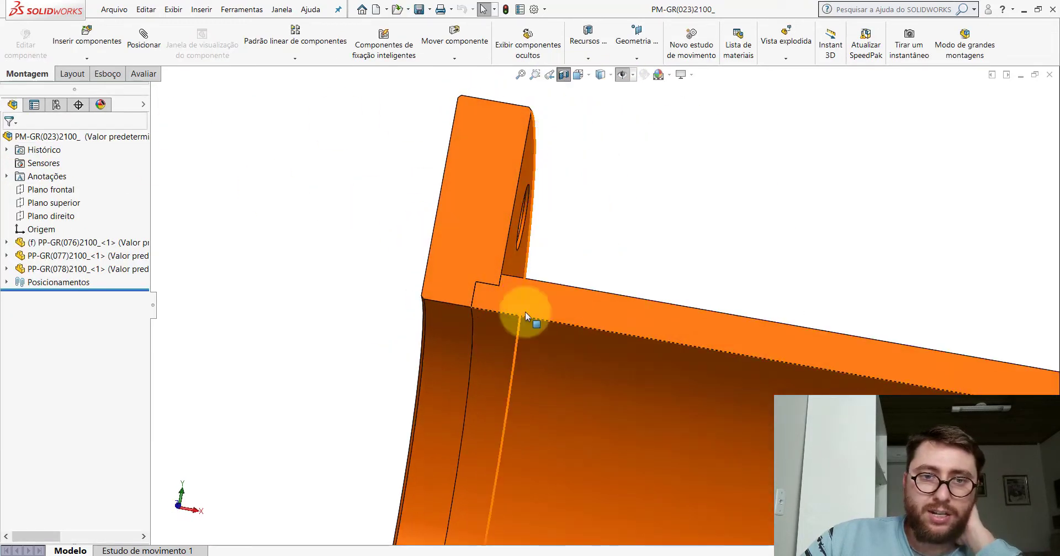
left_click(533, 357)
left_click(530, 165)
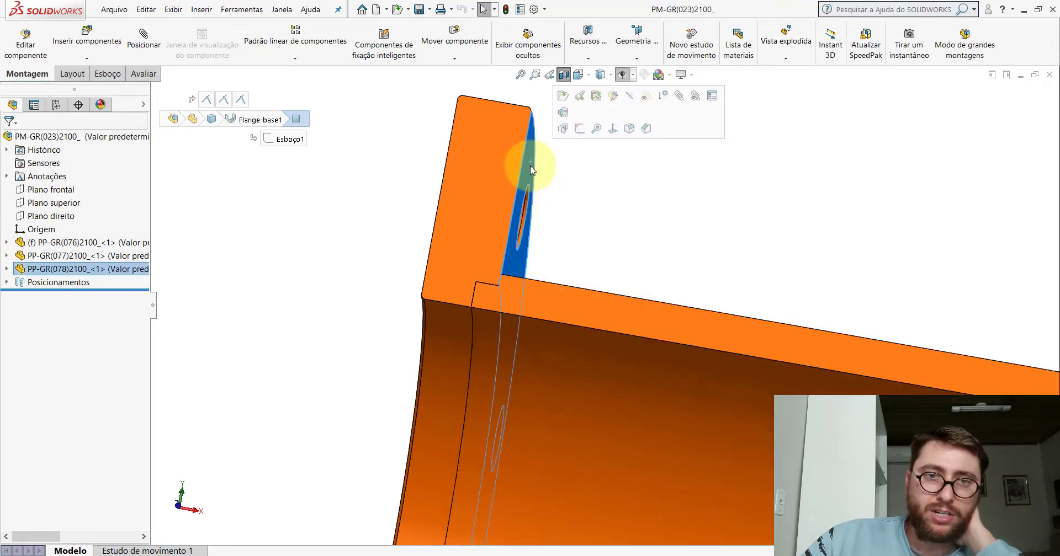
middle_click_drag(530, 165, 540, 192)
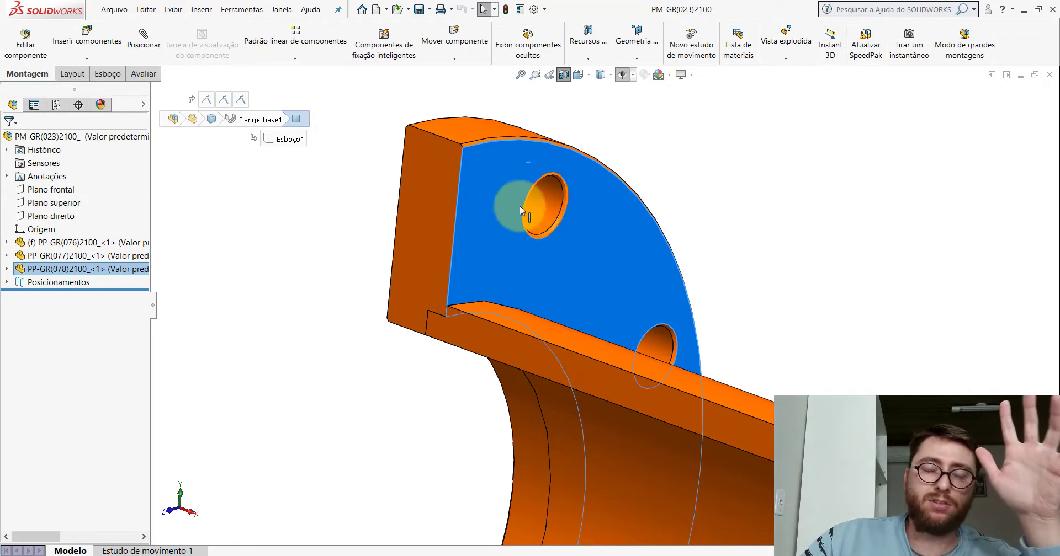
left_click(739, 162)
mouse_move(647, 257)
middle_mouse_down()
mouse_move(574, 279)
mouse_move(609, 216)
mouse_move(567, 260)
middle_mouse_up()
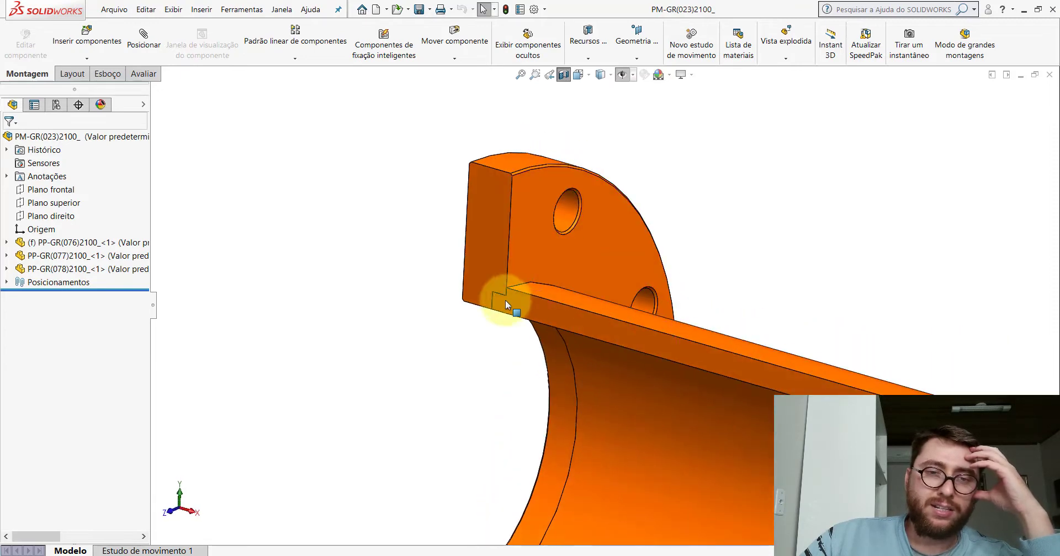
scroll(524, 305, "down", 3)
scroll(602, 247, "up", 3)
left_click(602, 246)
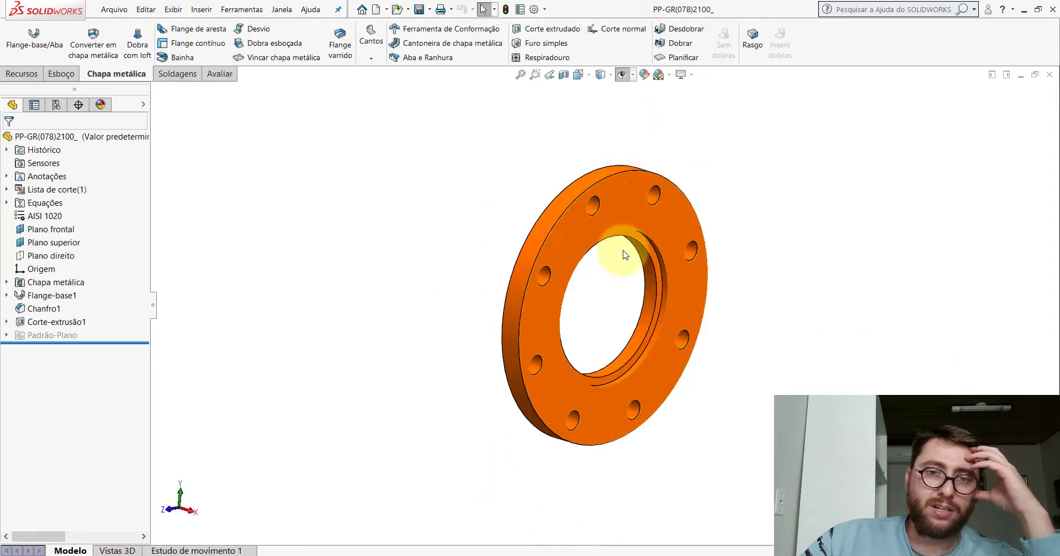
Step: Close the flange part, open tube PP-GR(076)2100_ to view its hollow end, then close it
left_click(1048, 74)
left_click(632, 299)
left_click(663, 234)
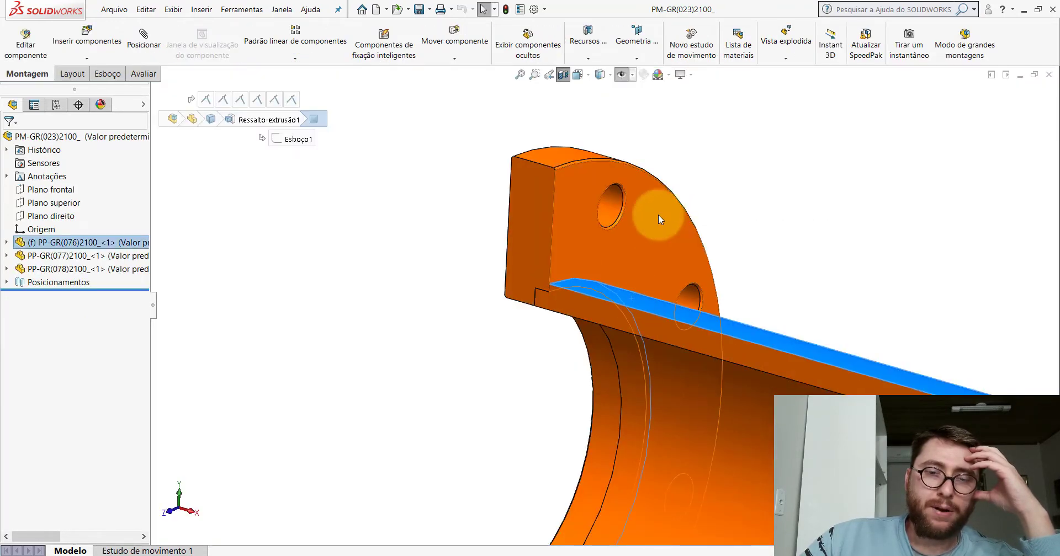
scroll(629, 223, "up", 3)
scroll(469, 204, "down", 5)
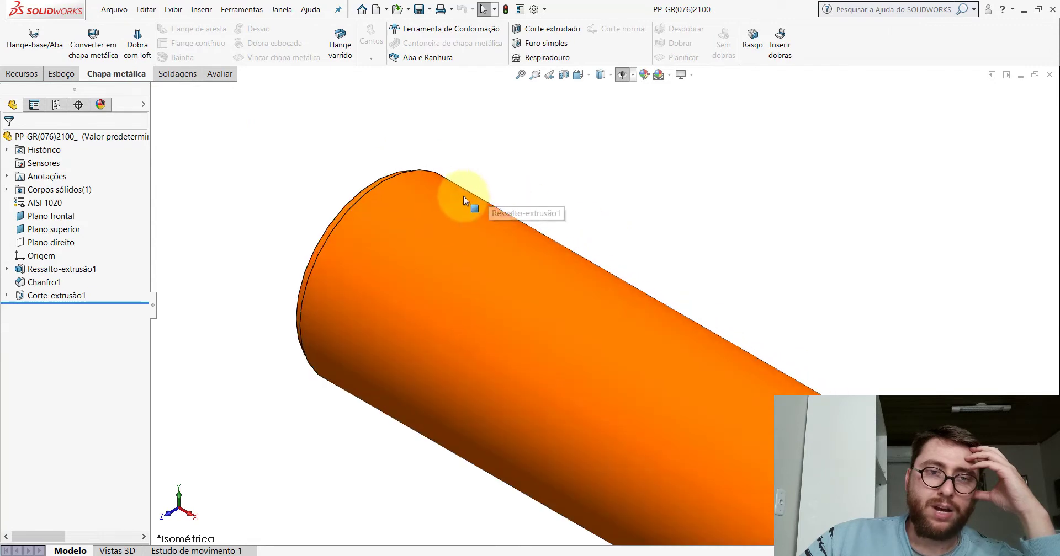
mouse_move(469, 204)
middle_mouse_down()
mouse_move(490, 168)
mouse_move(401, 178)
middle_mouse_up()
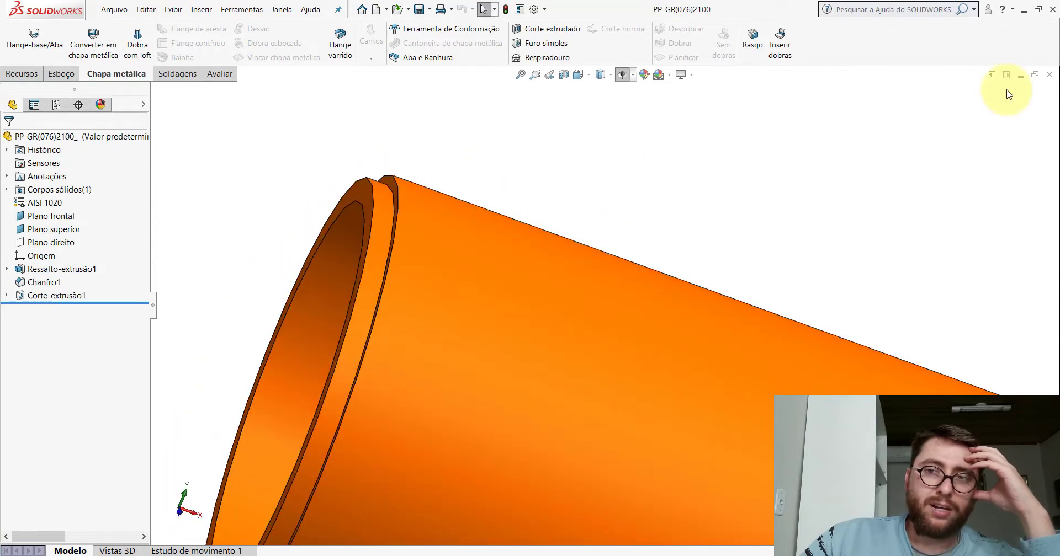
left_click(1050, 74)
scroll(662, 224, "up", 2)
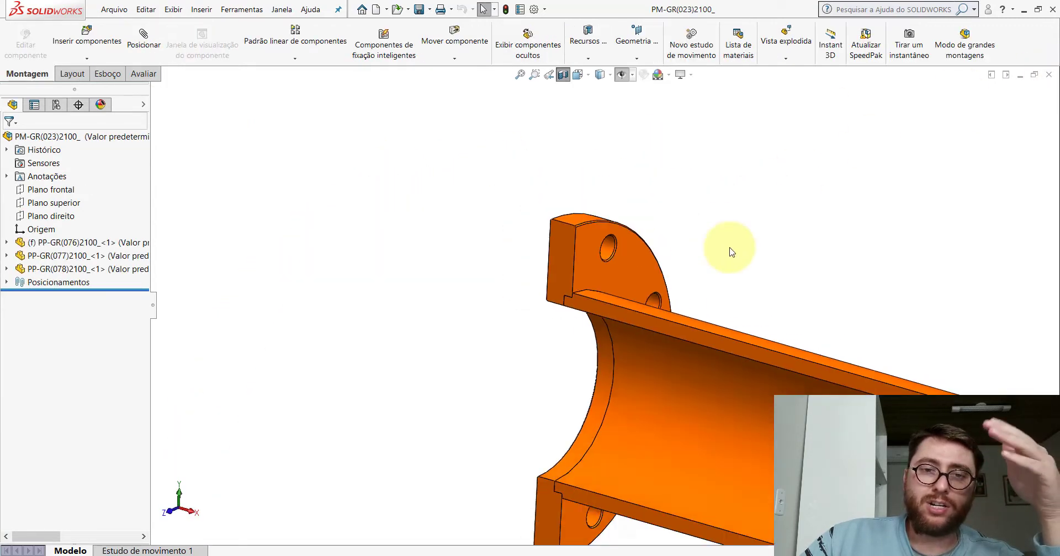
scroll(658, 338, "down", 2)
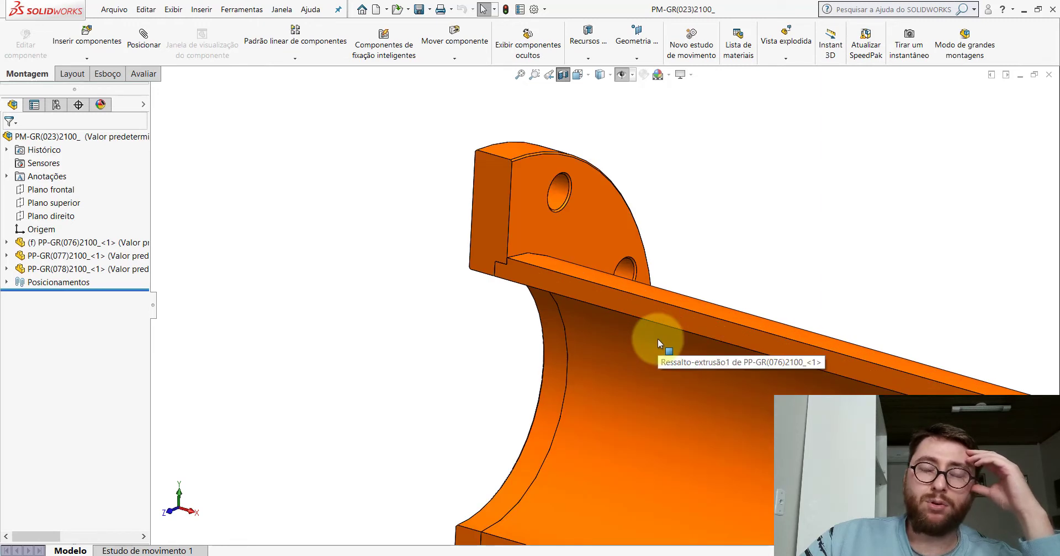
scroll(529, 306, "down", 3)
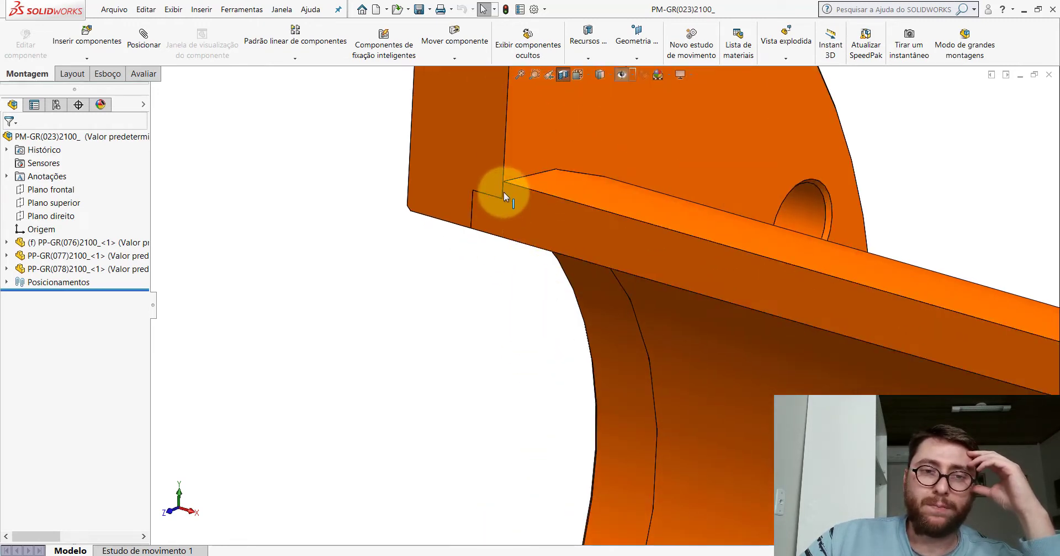
mouse_move(558, 233)
middle_mouse_down()
mouse_move(644, 296)
mouse_move(627, 331)
mouse_move(701, 260)
mouse_move(761, 250)
middle_mouse_up()
scroll(761, 250, "up", 5)
scroll(493, 283, "down", 4)
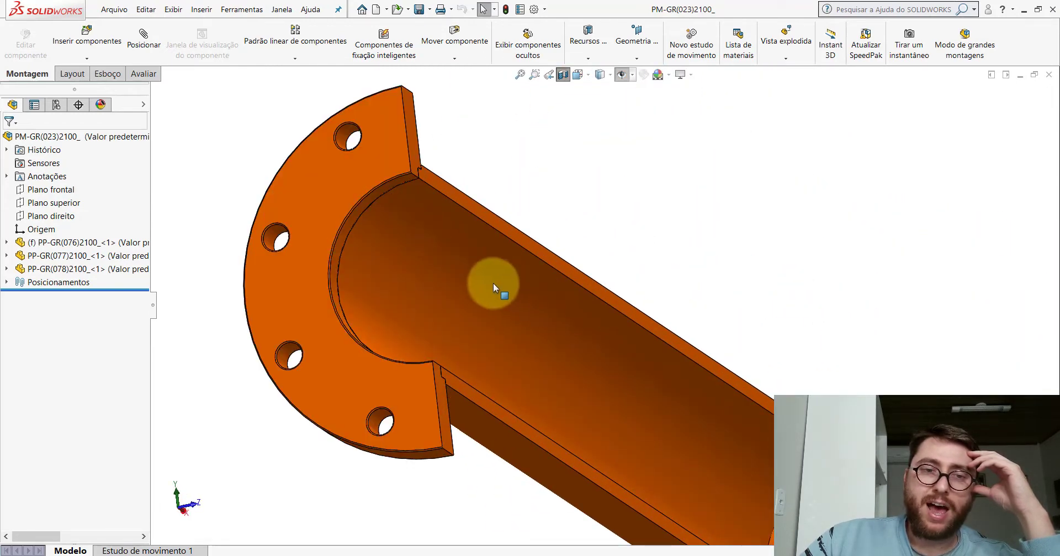
left_click(430, 229)
scroll(430, 230, "down", 3)
left_click(390, 188)
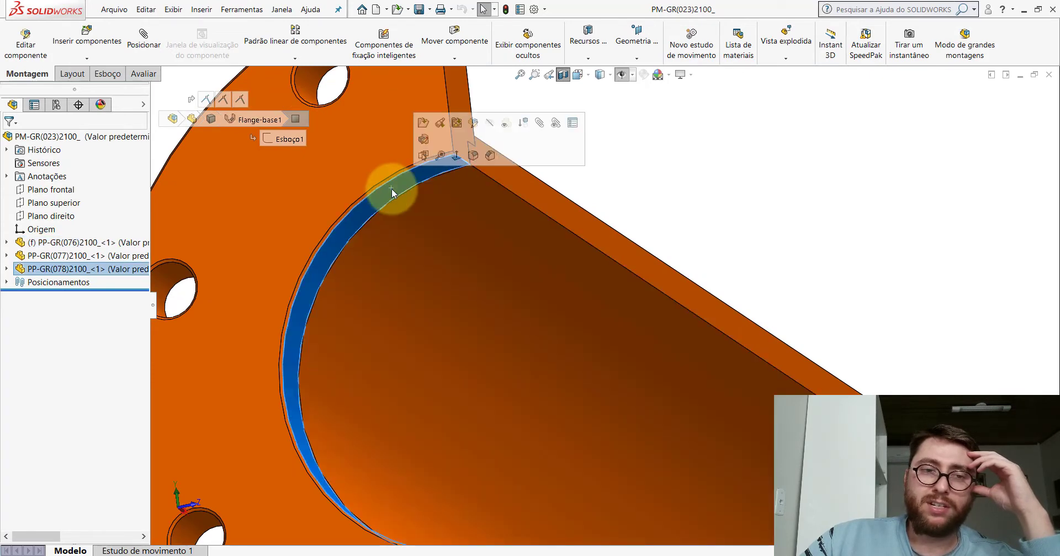
scroll(627, 294, "up", 5)
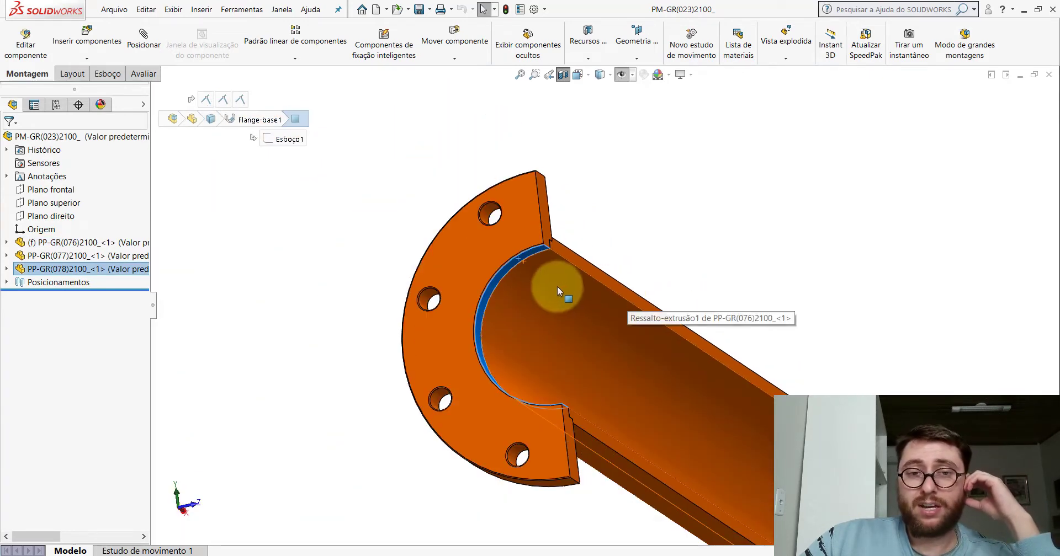
middle_click_drag(557, 285, 433, 404)
scroll(503, 320, "down", 3)
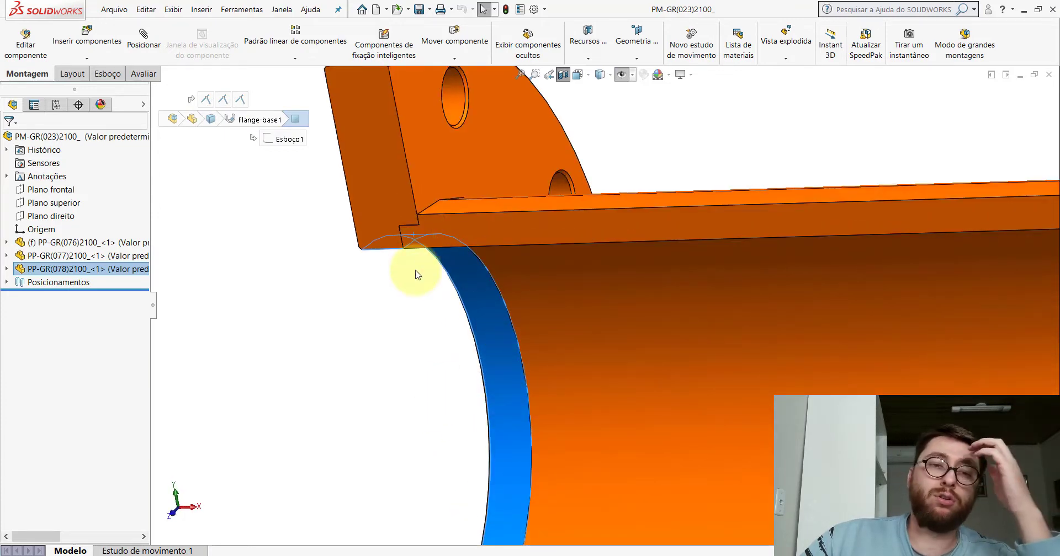
middle_click_drag(516, 298, 593, 229)
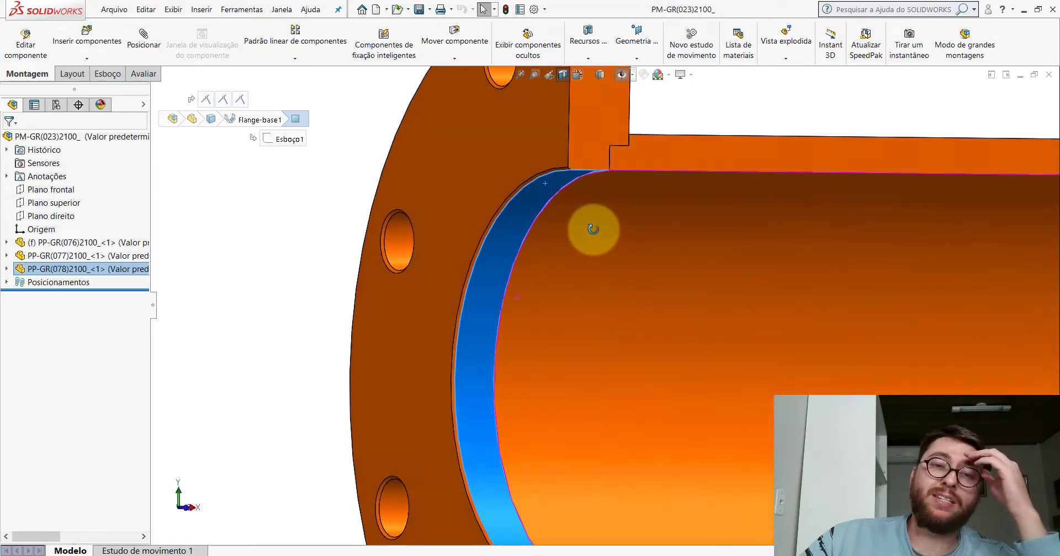
scroll(589, 249, "up", 3)
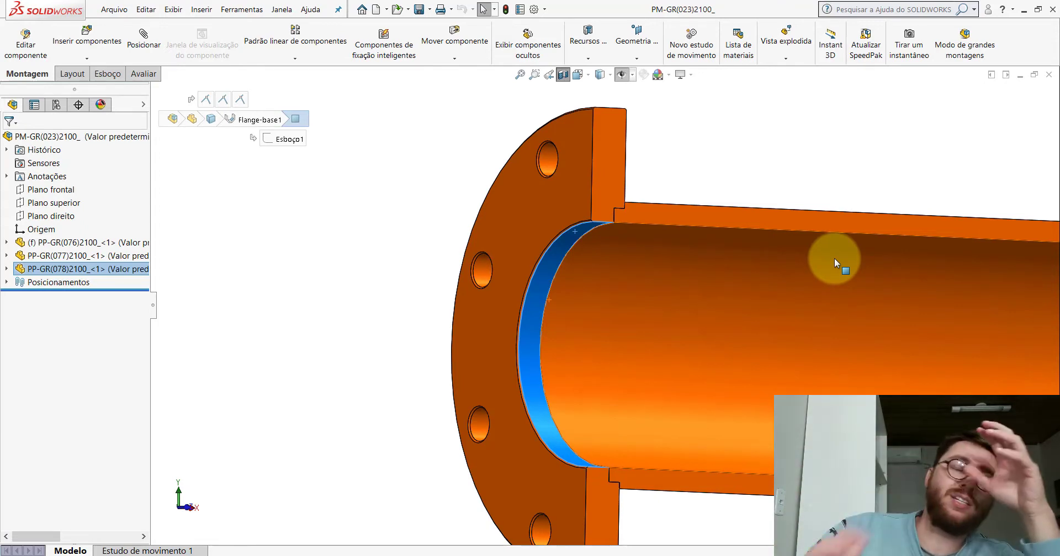
mouse_move(833, 259)
middle_mouse_down()
mouse_move(605, 279)
mouse_move(516, 246)
middle_mouse_up()
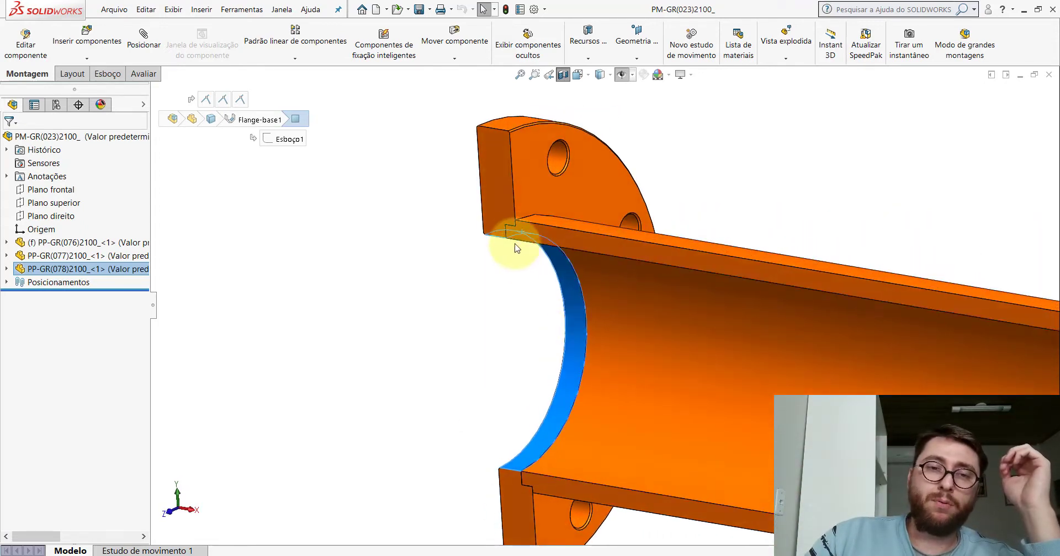
mouse_move(594, 228)
middle_mouse_down()
mouse_move(596, 308)
mouse_move(679, 265)
mouse_move(623, 225)
middle_mouse_up()
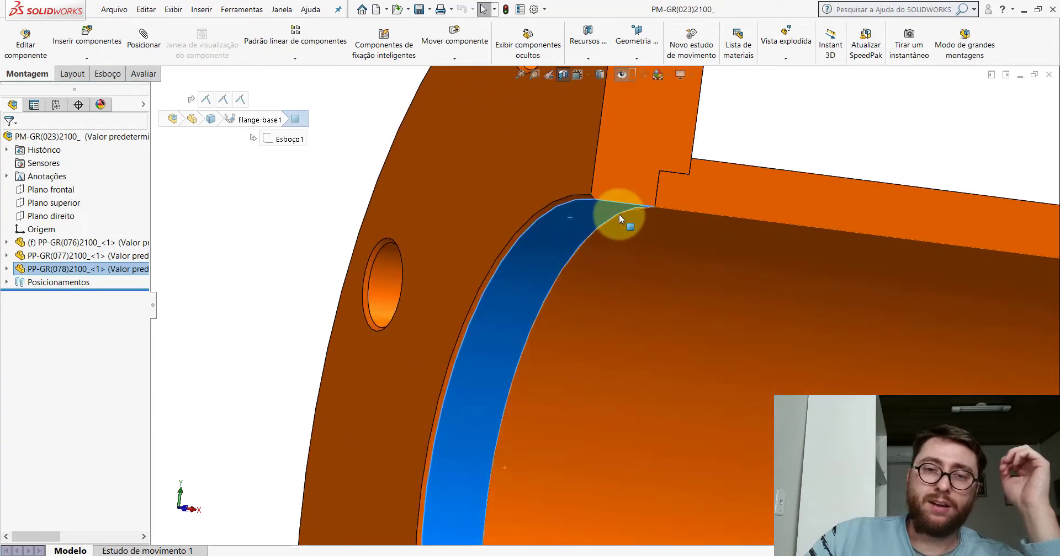
scroll(611, 267, "down", 2)
Step: Turn off the section view and close the subassembly, returning to the crane assembly
left_click(694, 179)
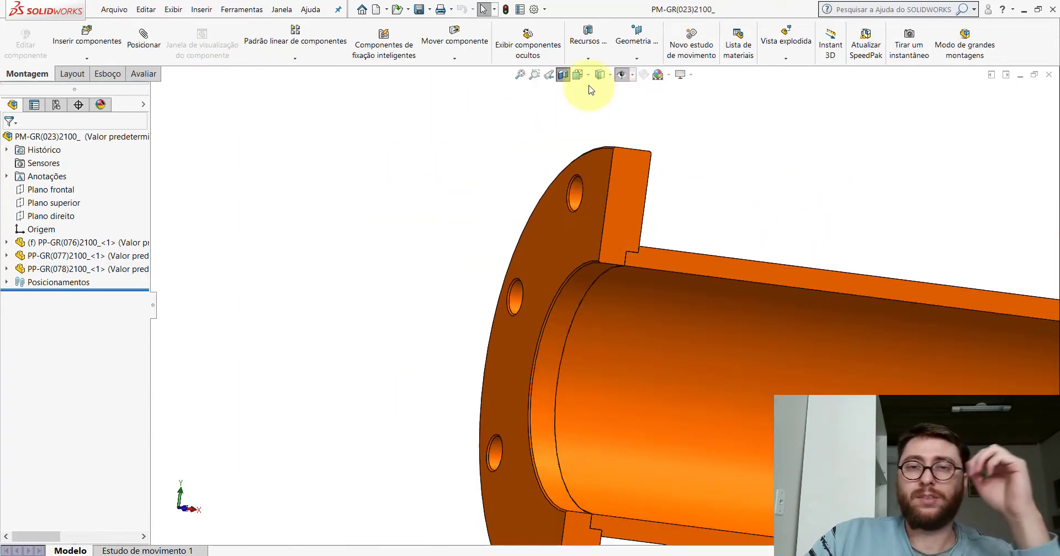
left_click(561, 76)
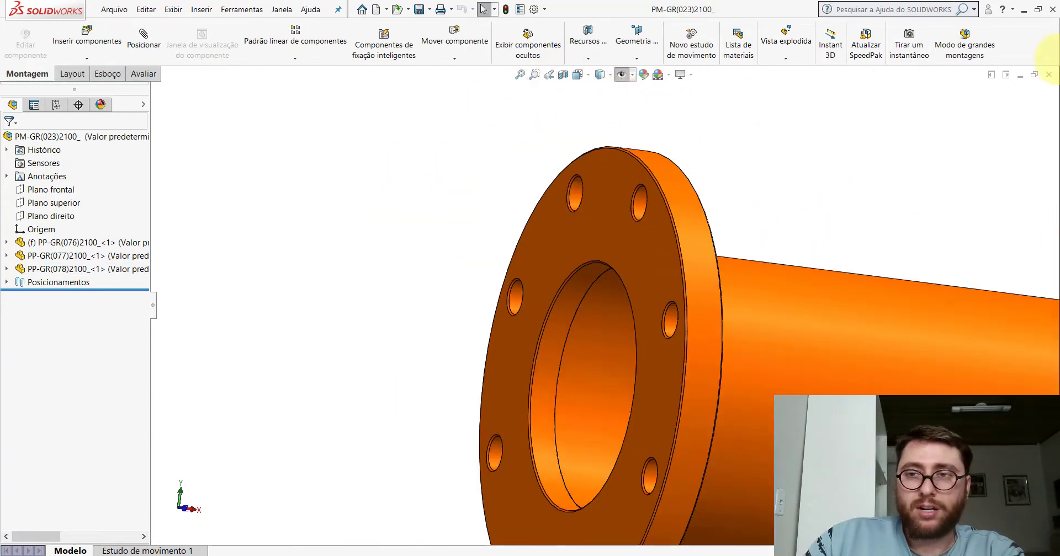
left_click(1050, 74)
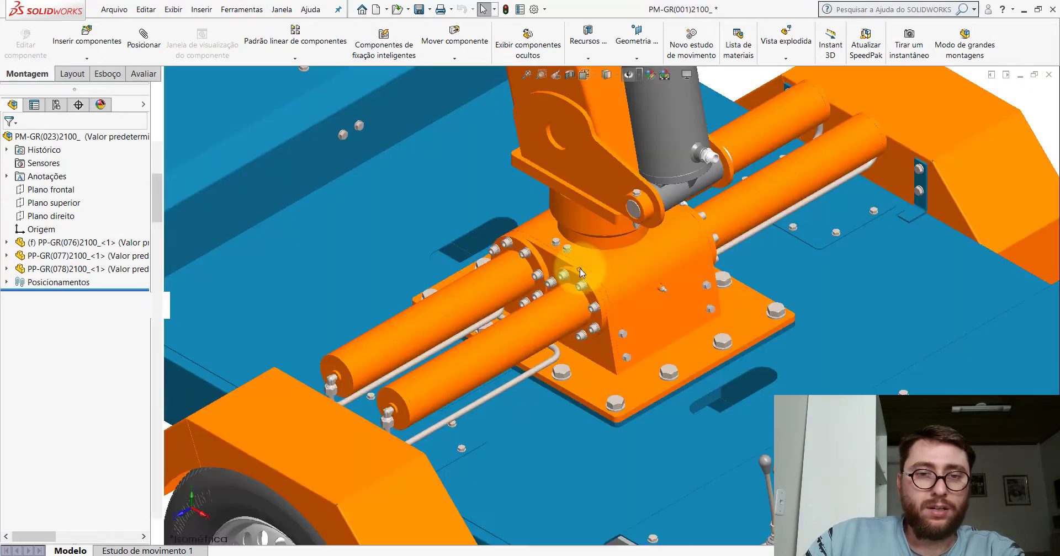
Step: Open flange PP-GR(078)2100 from the crane assembly and fit it in isometric view
left_click(587, 74)
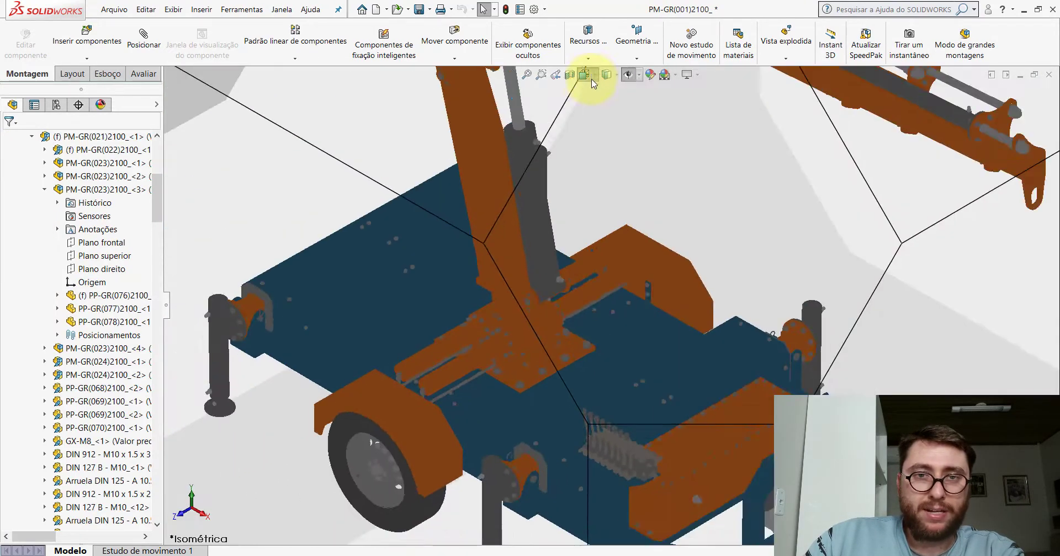
left_click(640, 105)
scroll(596, 330, "down", 3)
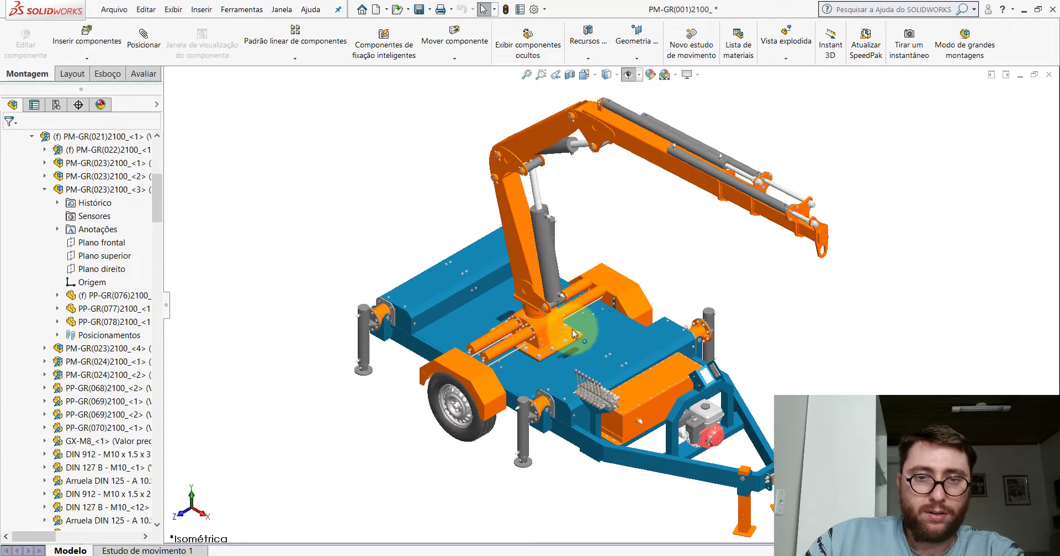
scroll(551, 326, "down", 5)
scroll(542, 334, "down", 3)
scroll(542, 333, "down", 2)
left_click(489, 282)
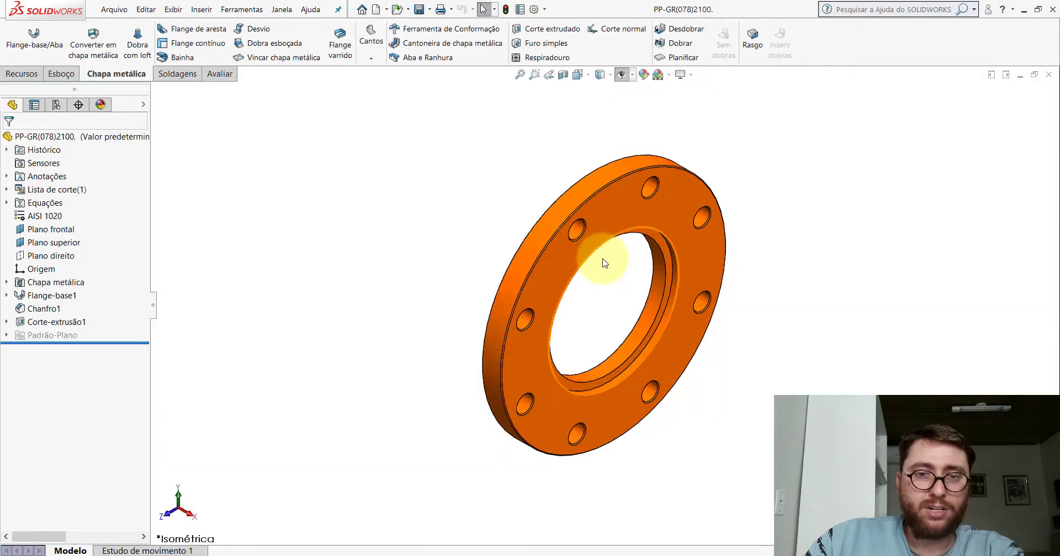
middle_click_drag(552, 178, 478, 277)
key("space")
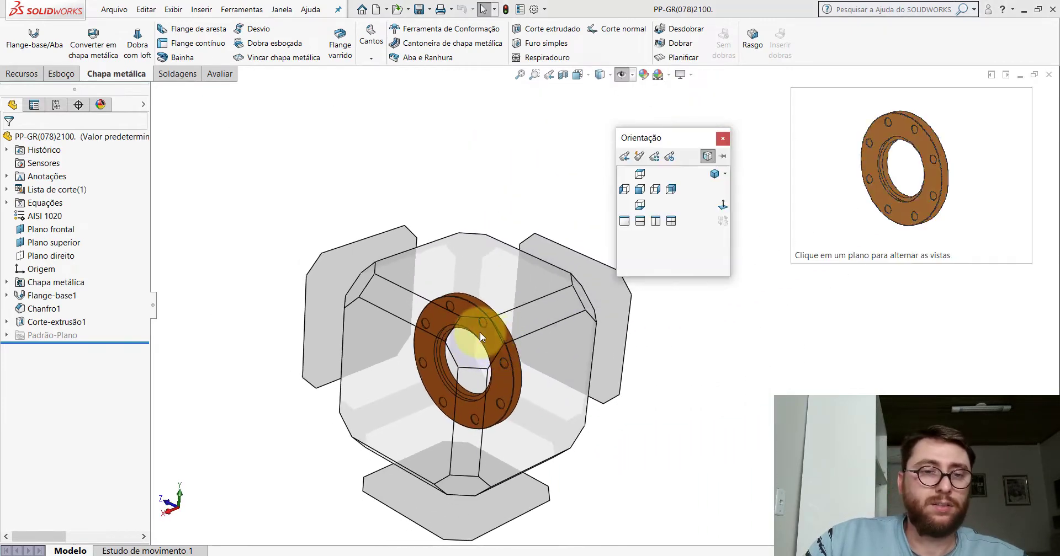
left_click(479, 332)
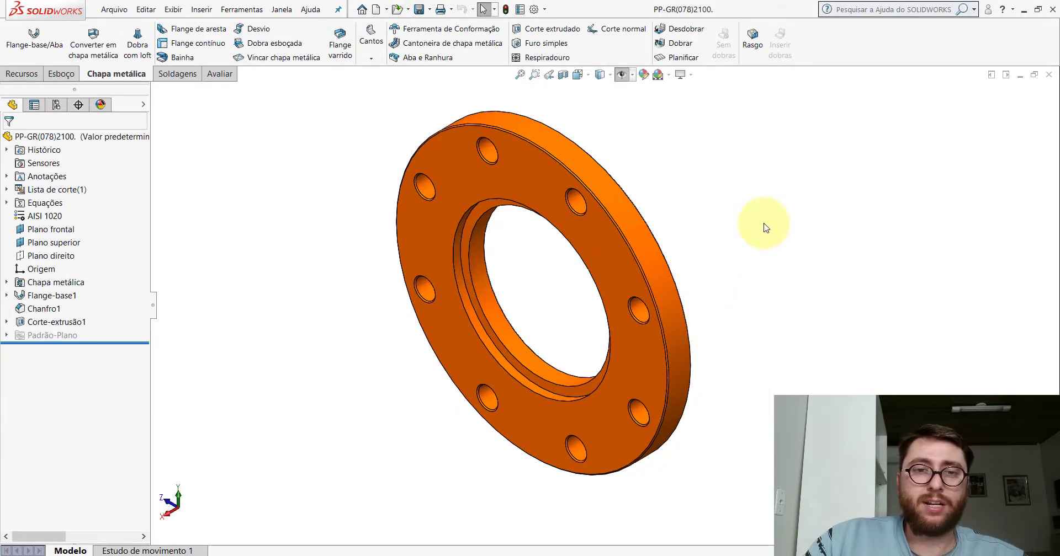
Step: Create new part Peça1 in isometric view and select Plano direito to sketch on
left_click(381, 15)
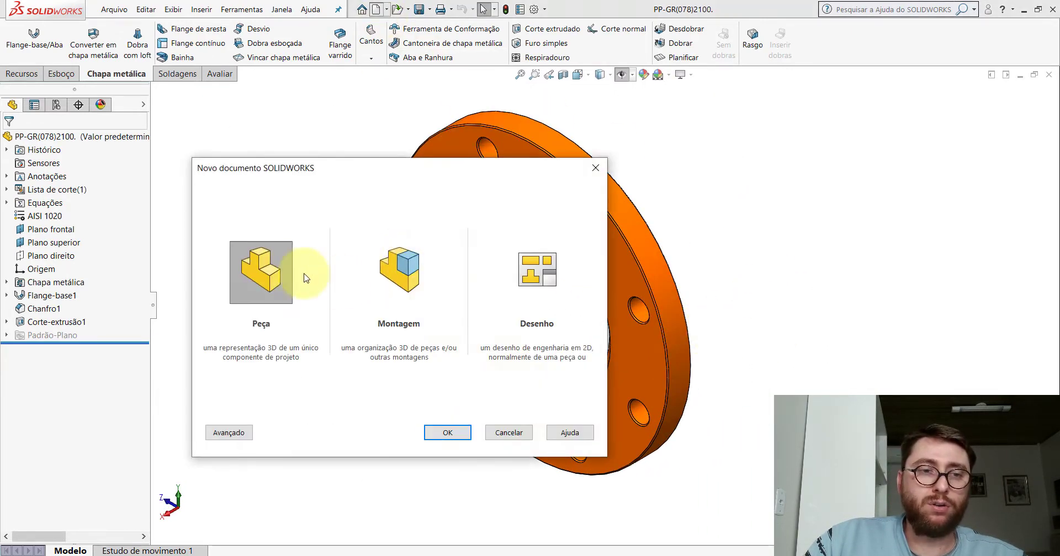
double_click(303, 258)
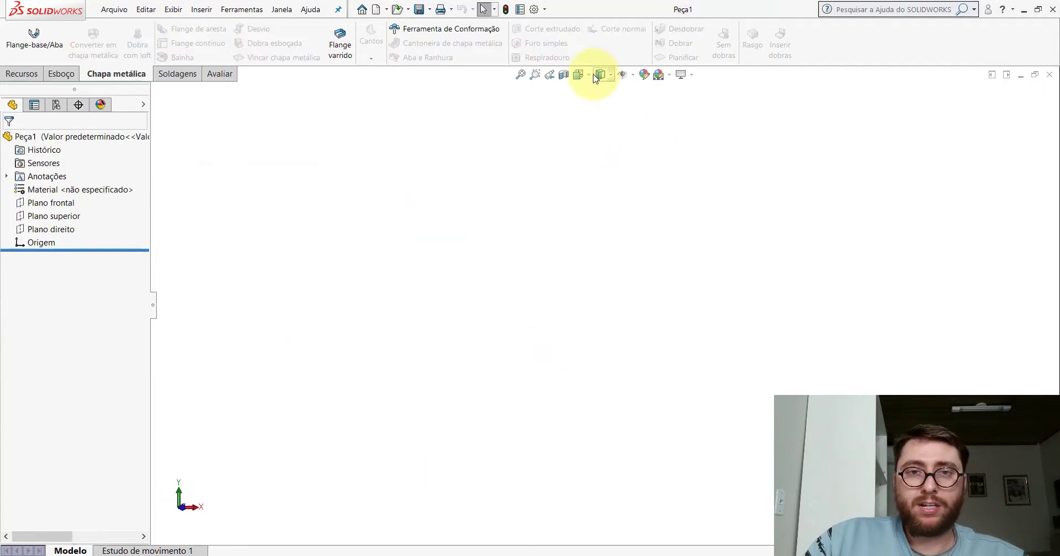
left_click(579, 75)
left_click(647, 105)
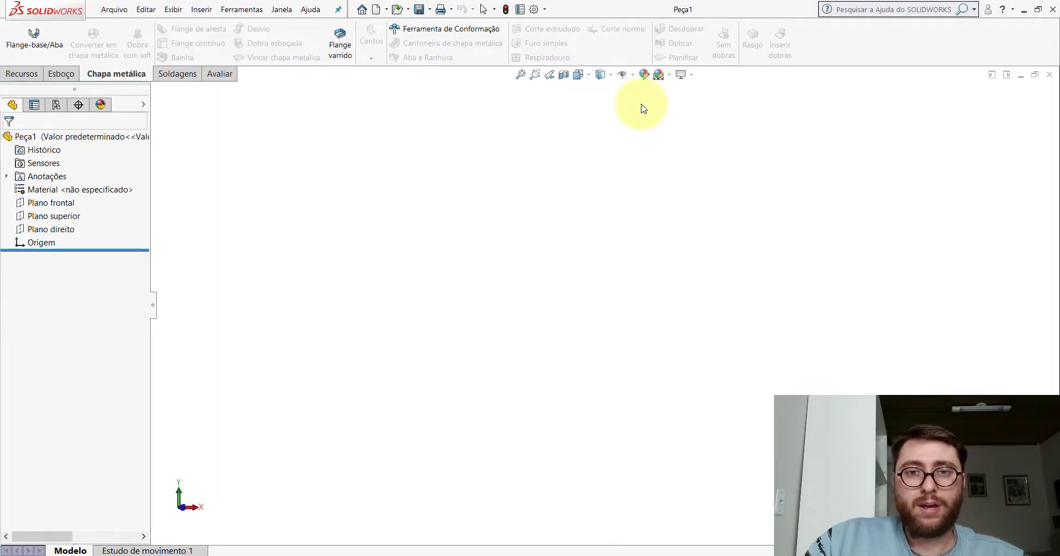
left_click(58, 233)
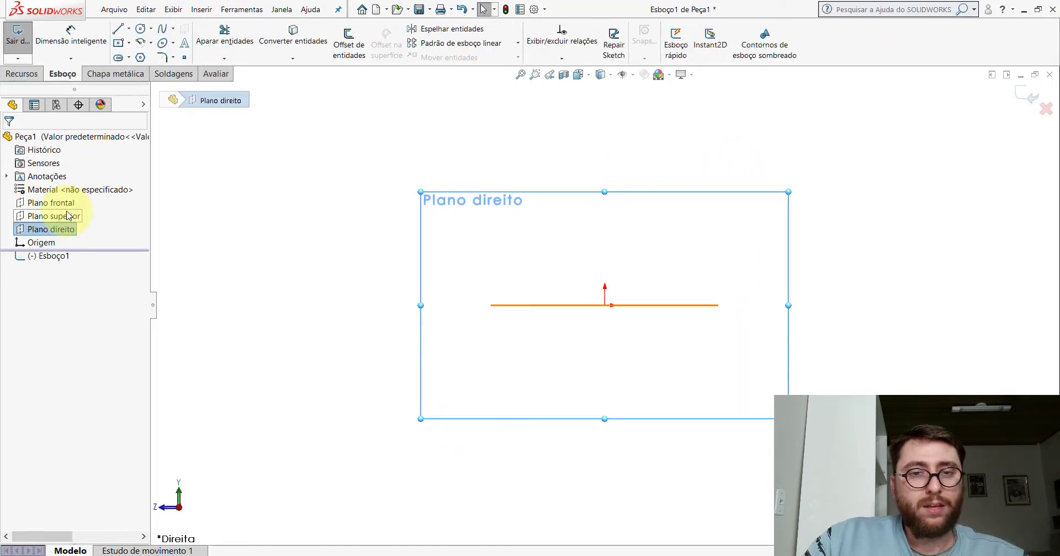
left_click(342, 513)
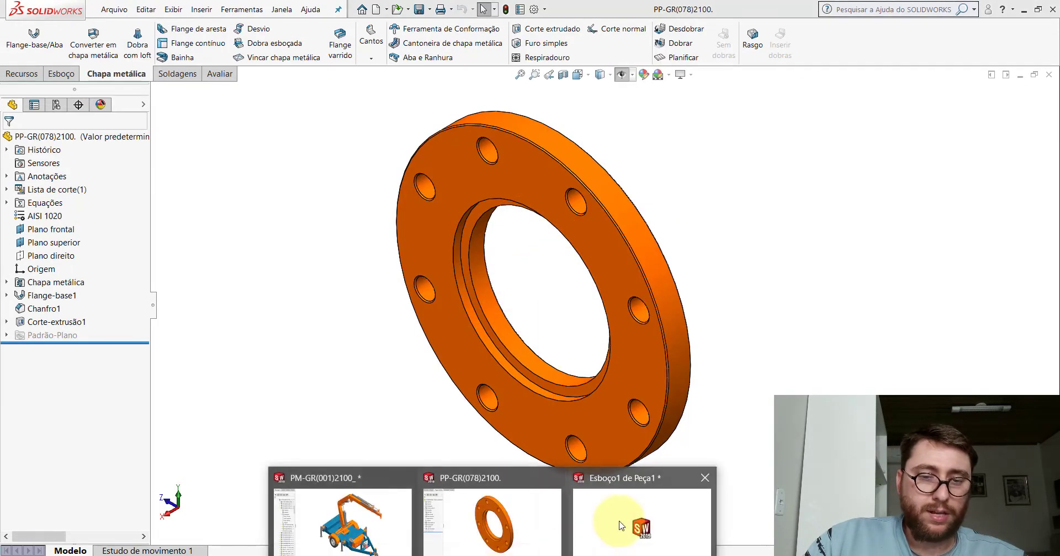
left_click(618, 518)
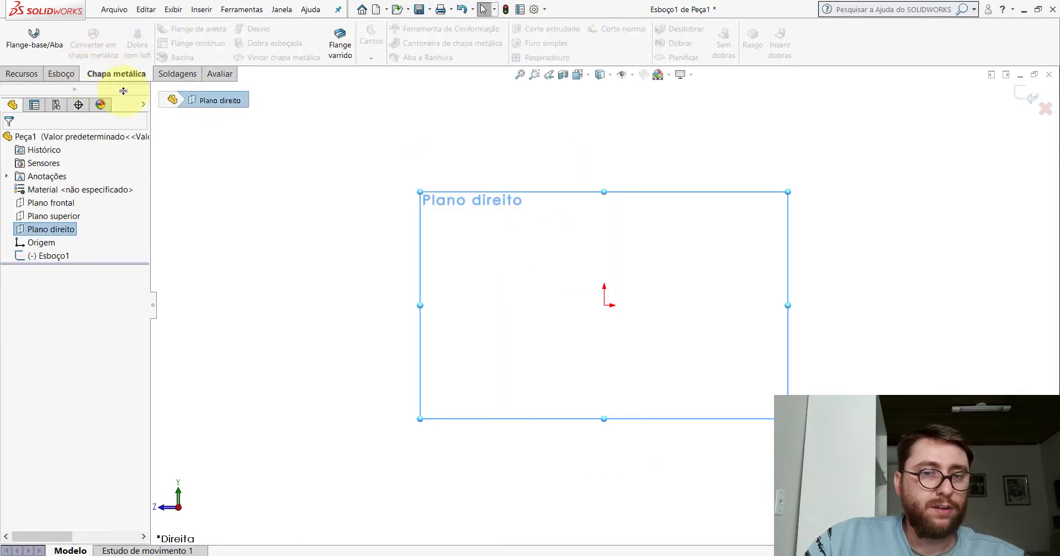
left_click(58, 74)
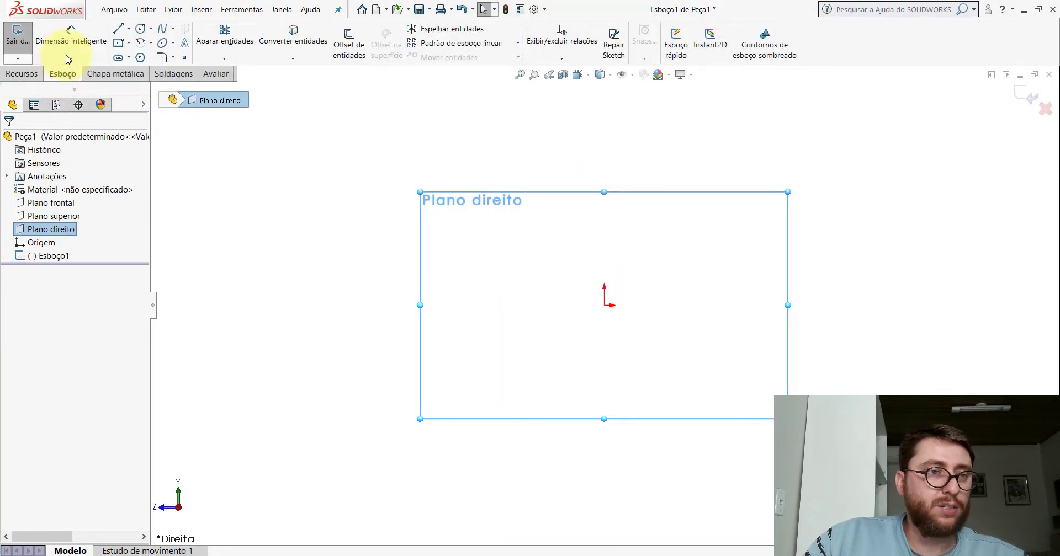
Step: Start a line above the origin, cancel it, and check the flange part for reference
left_click(117, 32)
middle_click_drag(740, 272, 684, 291, "ctrl")
scroll(635, 270, "down", 2)
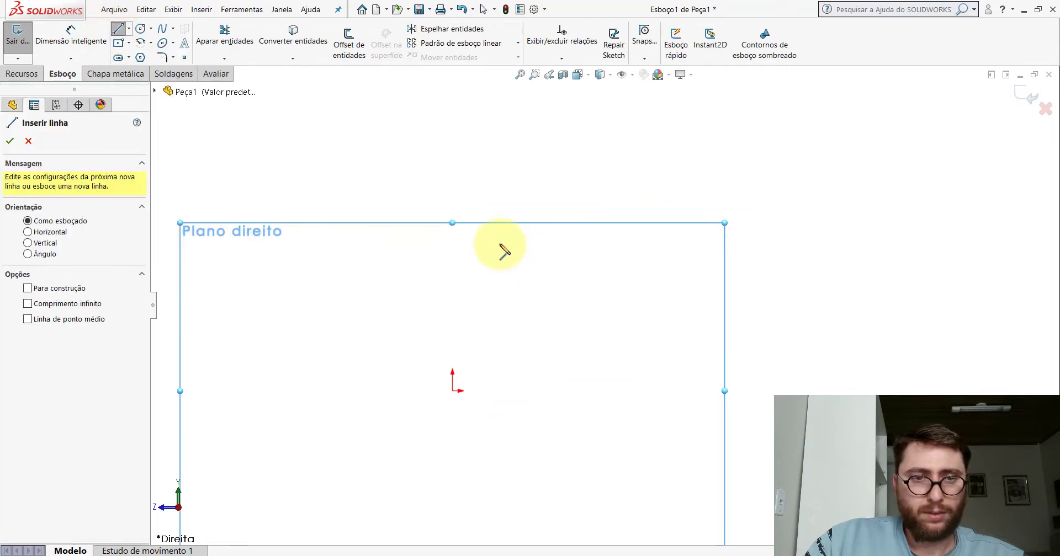
left_click(453, 231)
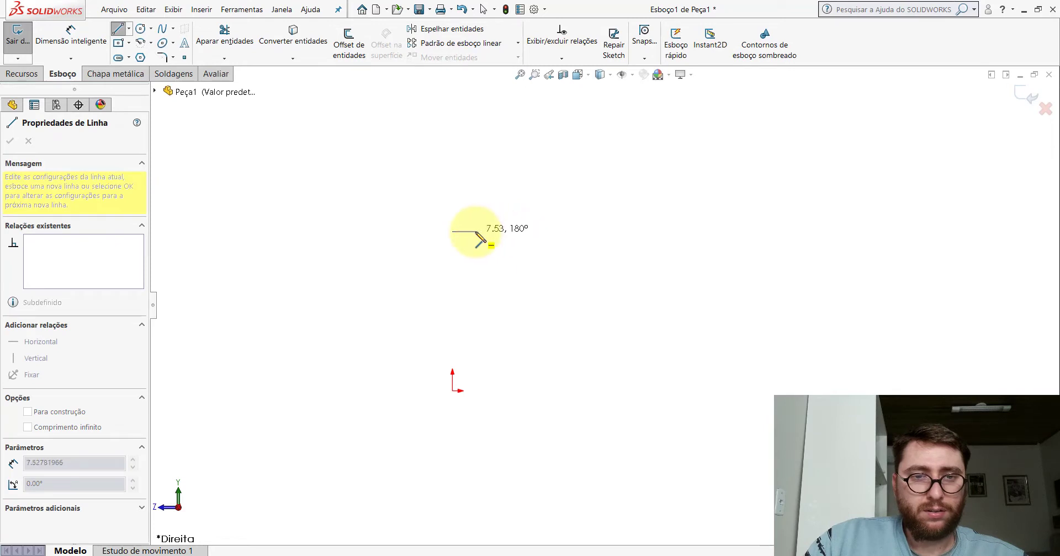
key("Escape")
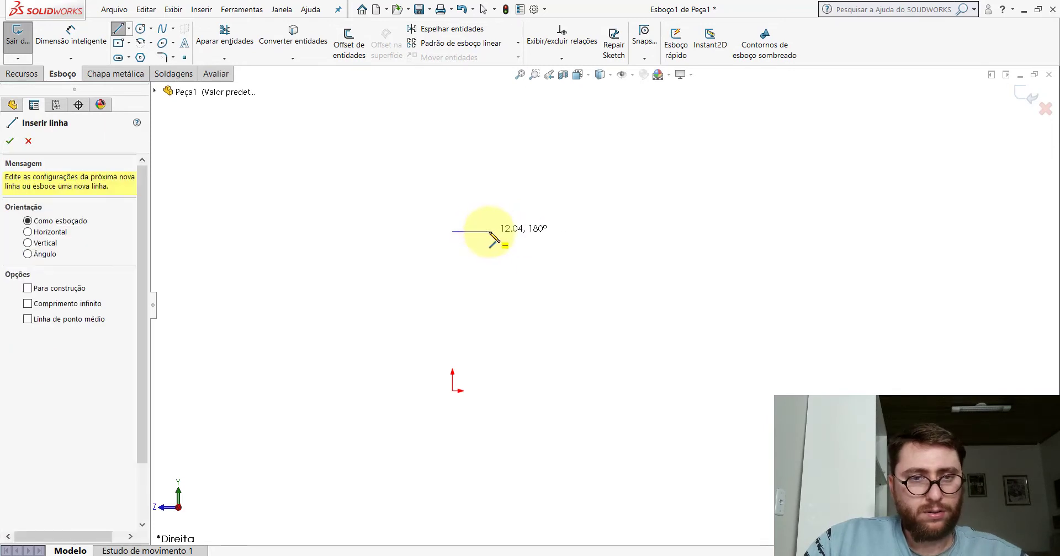
key("Escape")
left_click(468, 544)
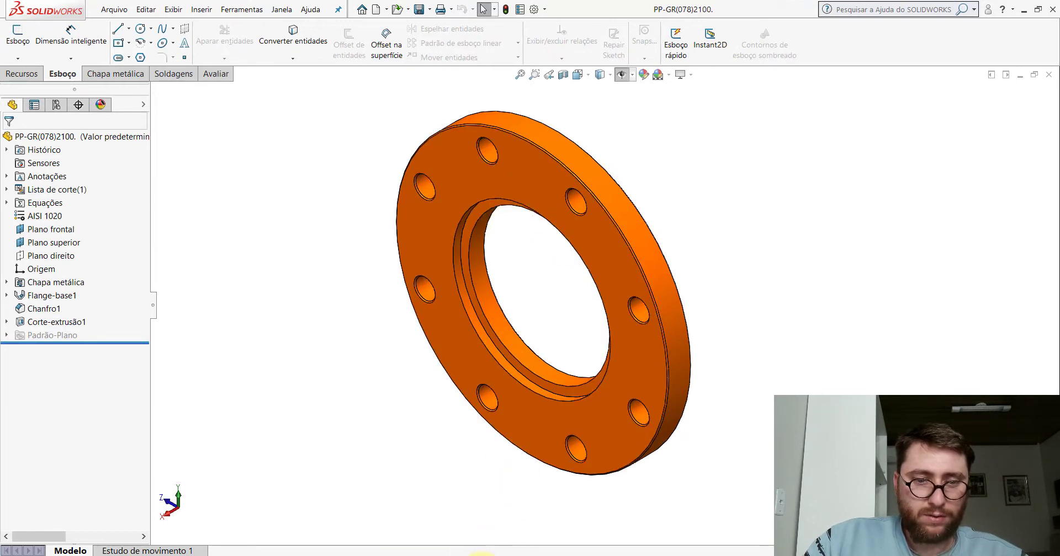
left_click(594, 532)
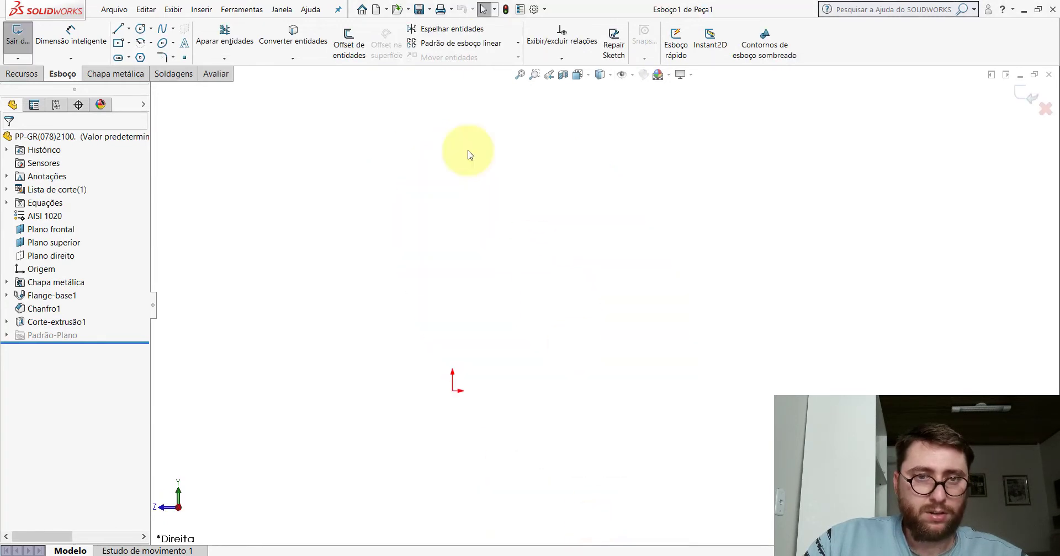
Step: Draw a closed tall line profile above the origin with a small lower-left step notch
left_click(117, 32)
left_click(453, 226)
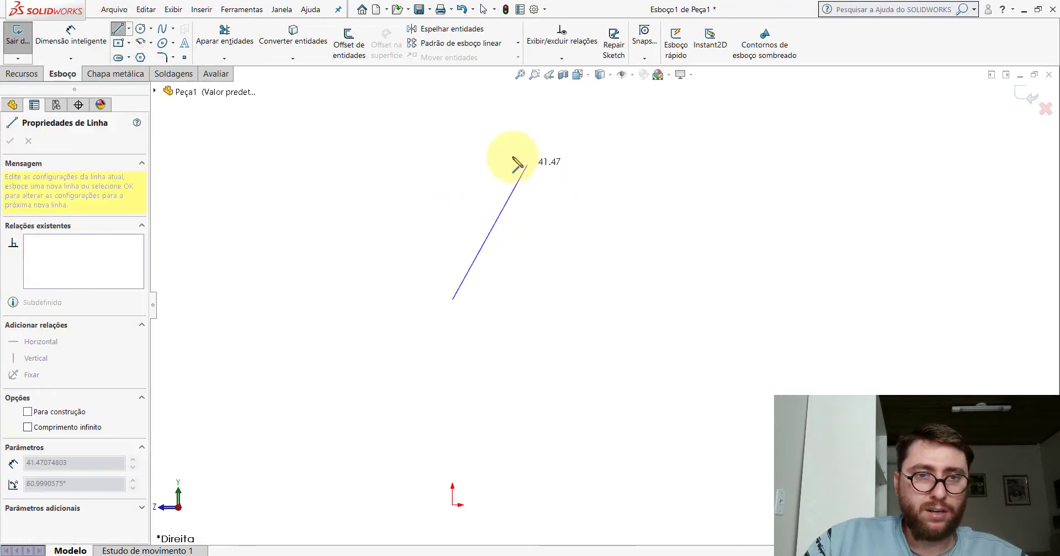
left_click(452, 138)
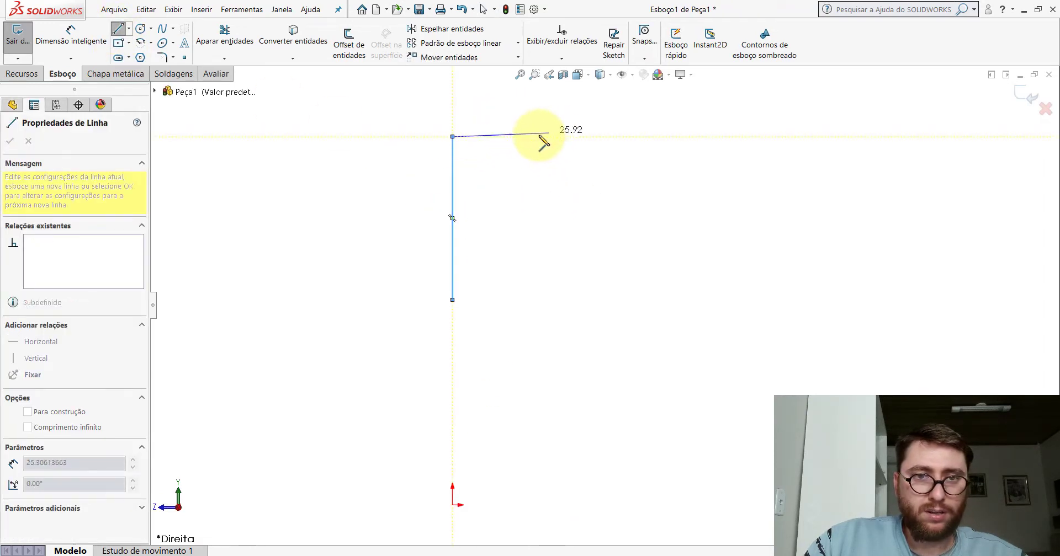
left_click(531, 137)
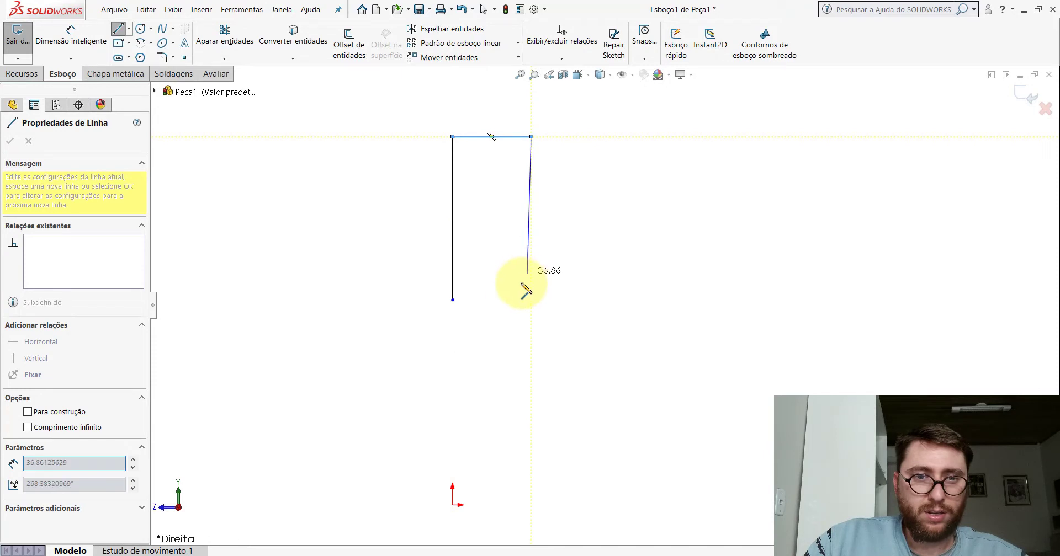
left_click(531, 332)
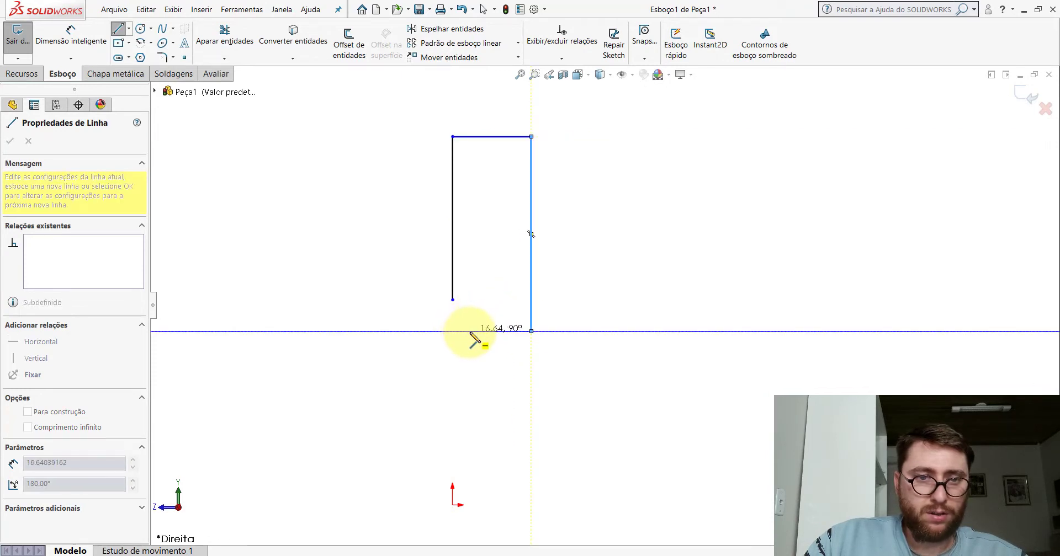
left_click(470, 331)
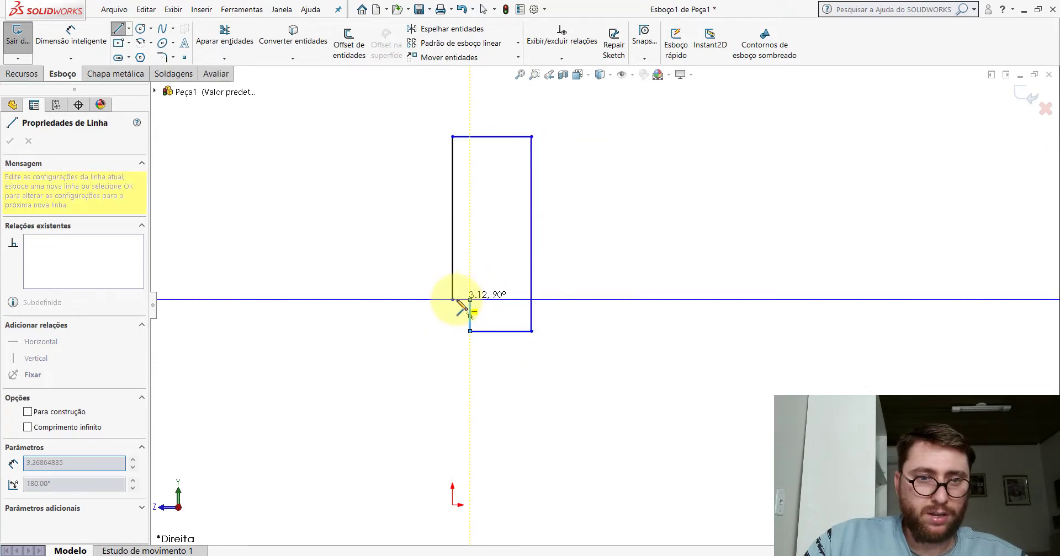
left_click(452, 300)
key("Escape")
scroll(543, 345, "up", 2)
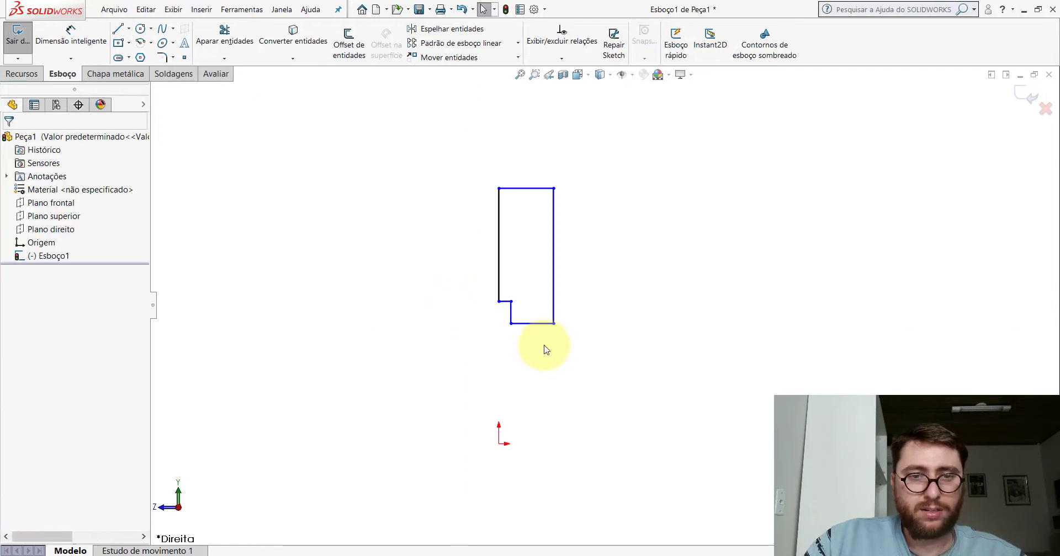
scroll(581, 320, "down", 1)
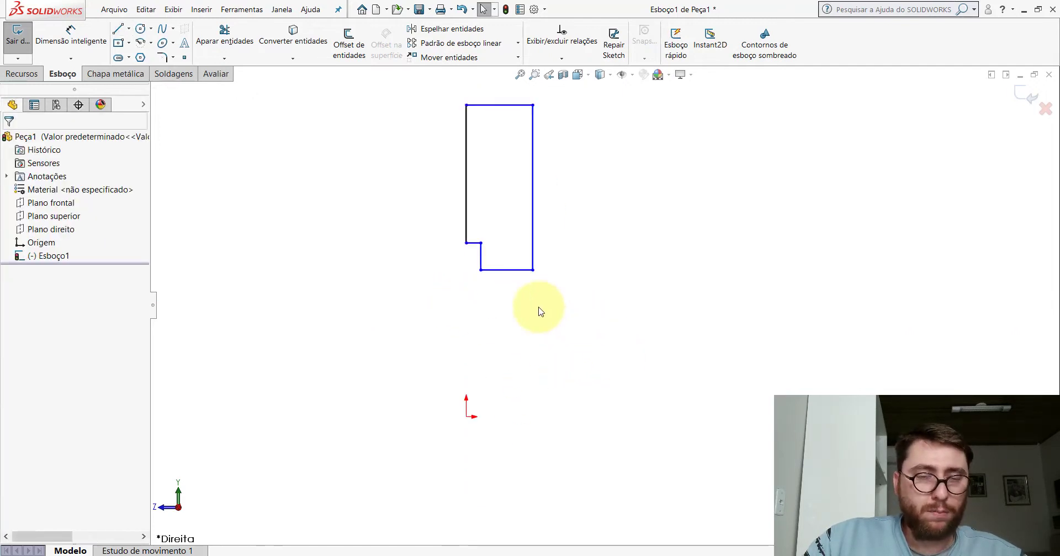
Step: Add a Vertical relation between the profile's step corner point and the sketch origin
left_click(466, 243)
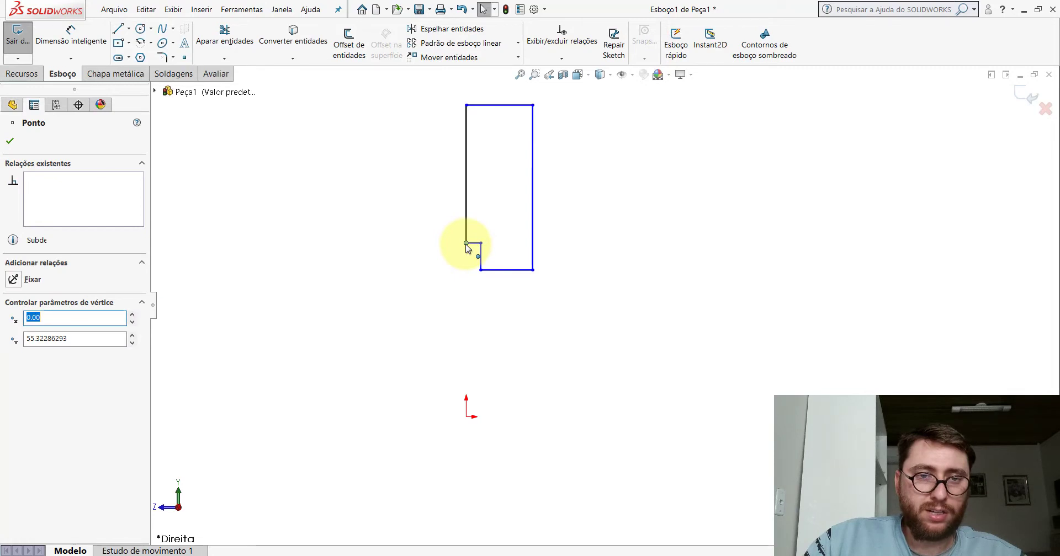
left_click(467, 418, "ctrl")
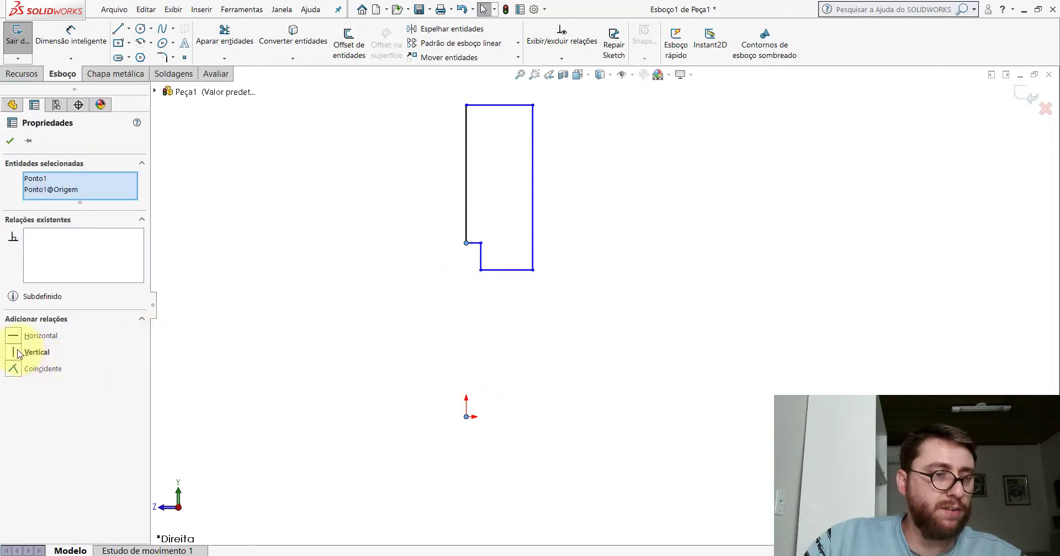
left_click(11, 140)
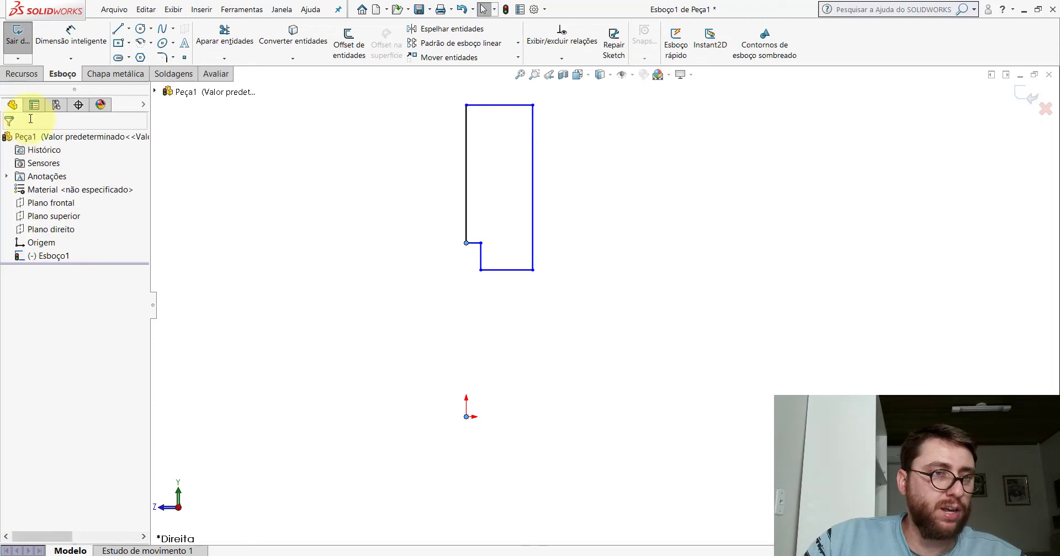
Step: Draw a horizontal centreline rightward from the origin, then select its endpoint and the profile's corner
left_click(130, 29)
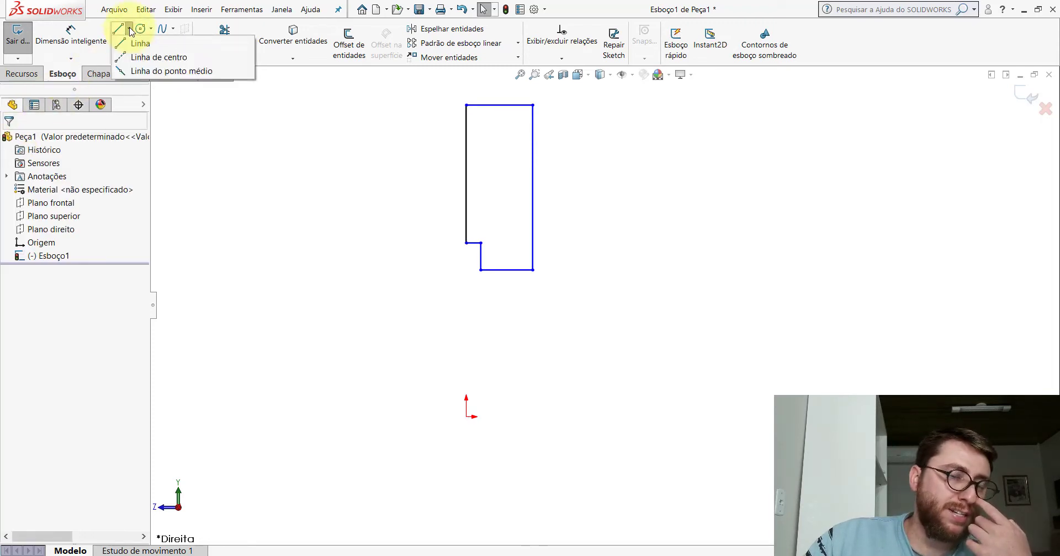
left_click(133, 56)
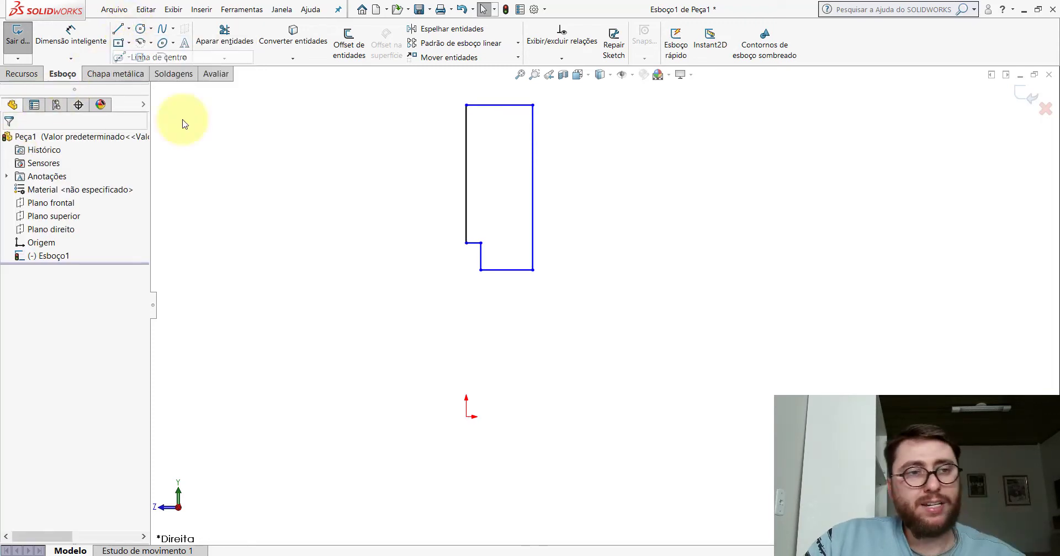
left_click(467, 416)
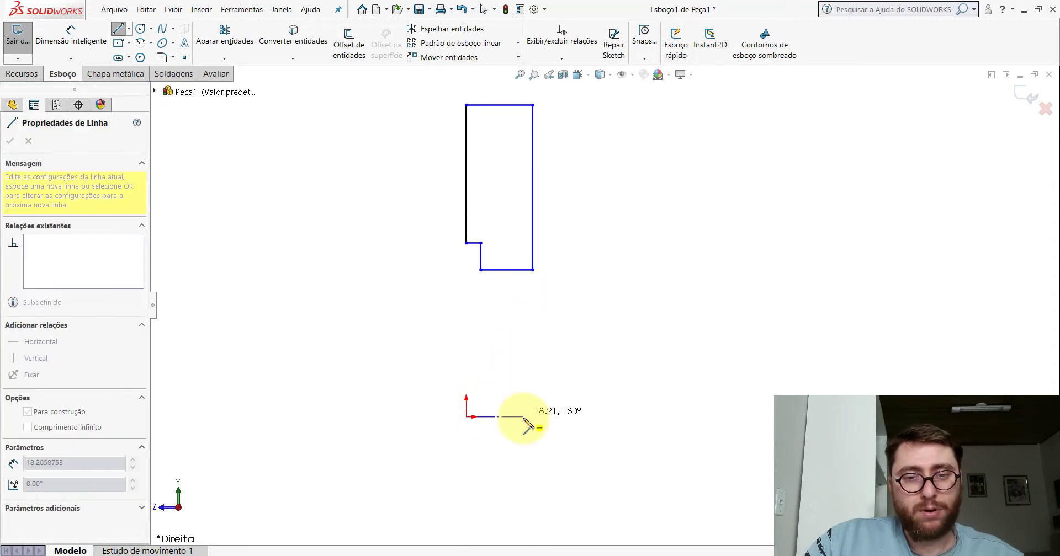
left_click(533, 417)
key("Escape")
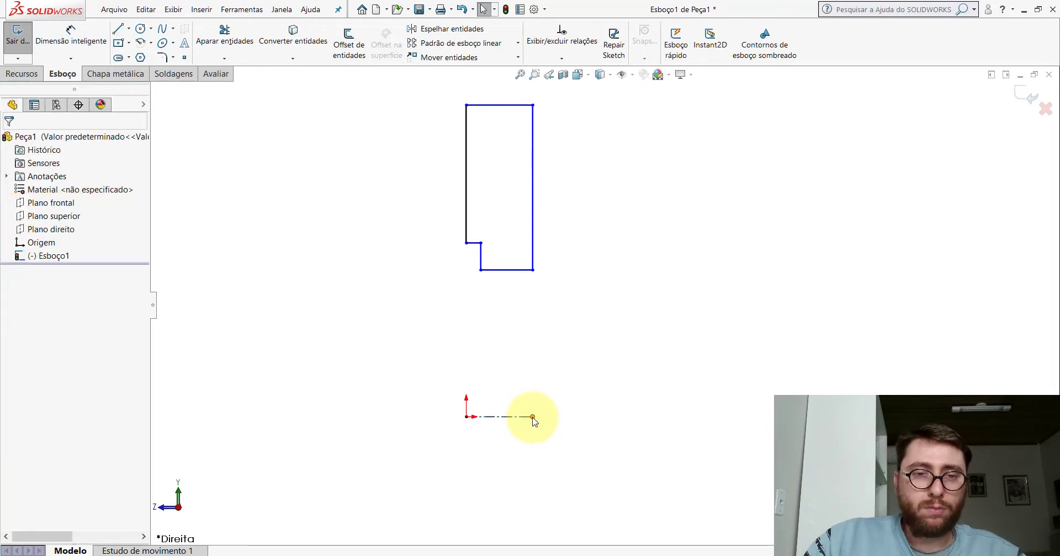
left_click(533, 270)
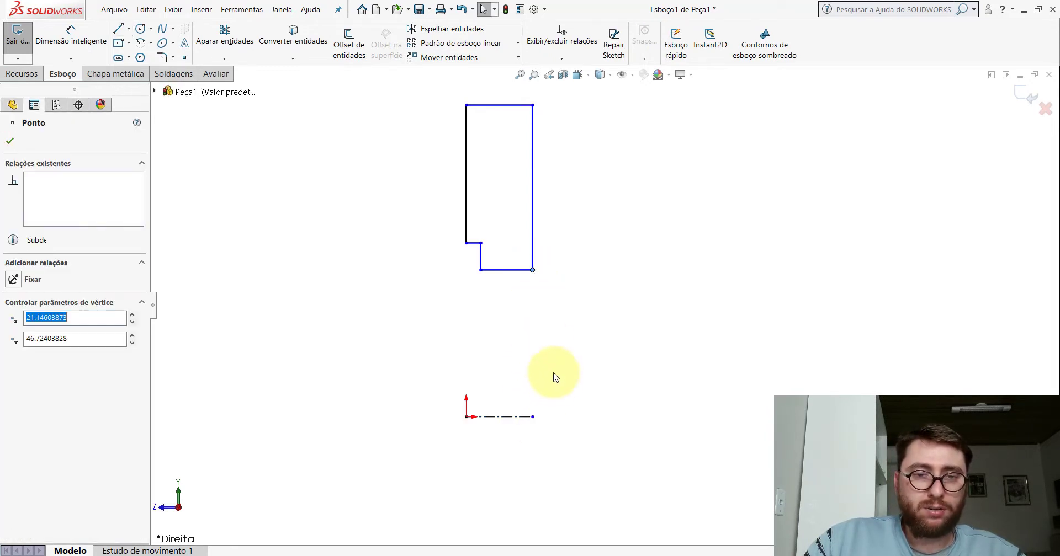
left_click(533, 417, "ctrl")
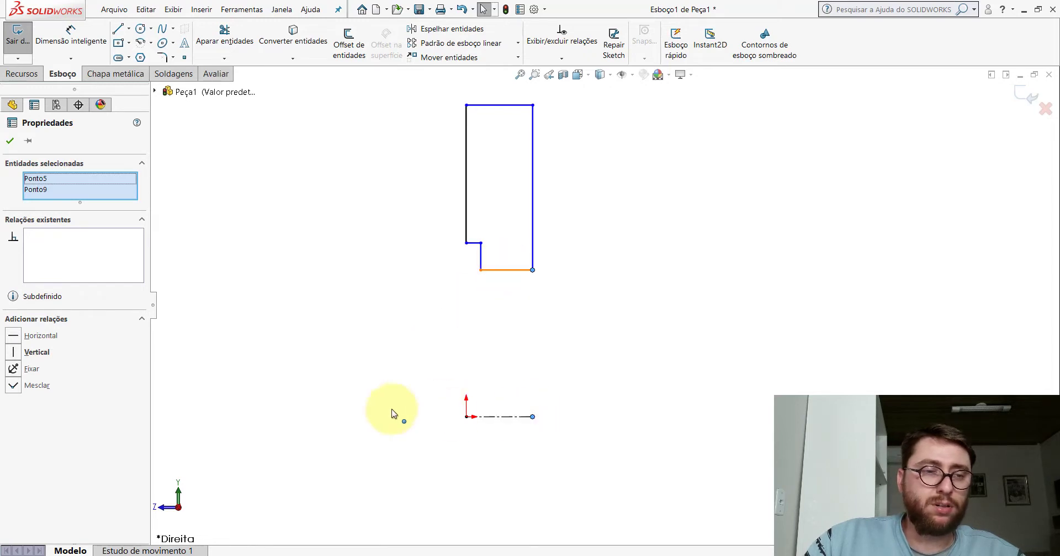
Step: Measure the original flange's outer cylindrical face and inner bore with Medida
left_click(10, 141)
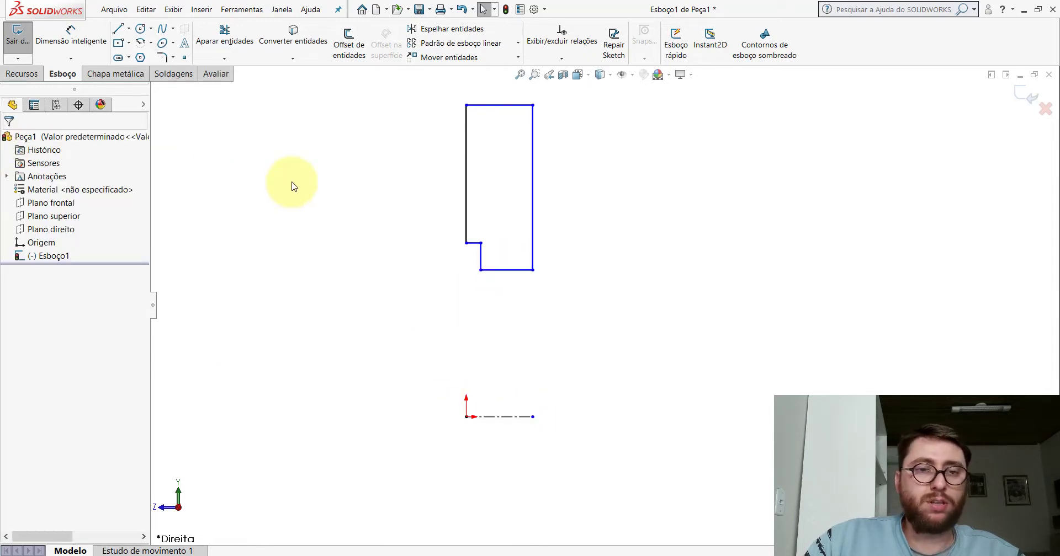
left_click(492, 519)
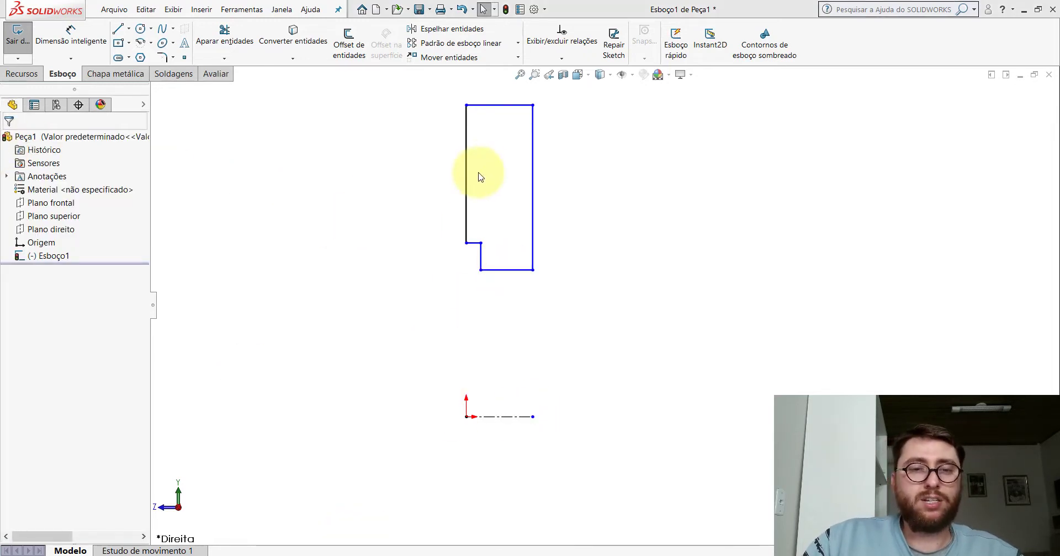
left_click(215, 73)
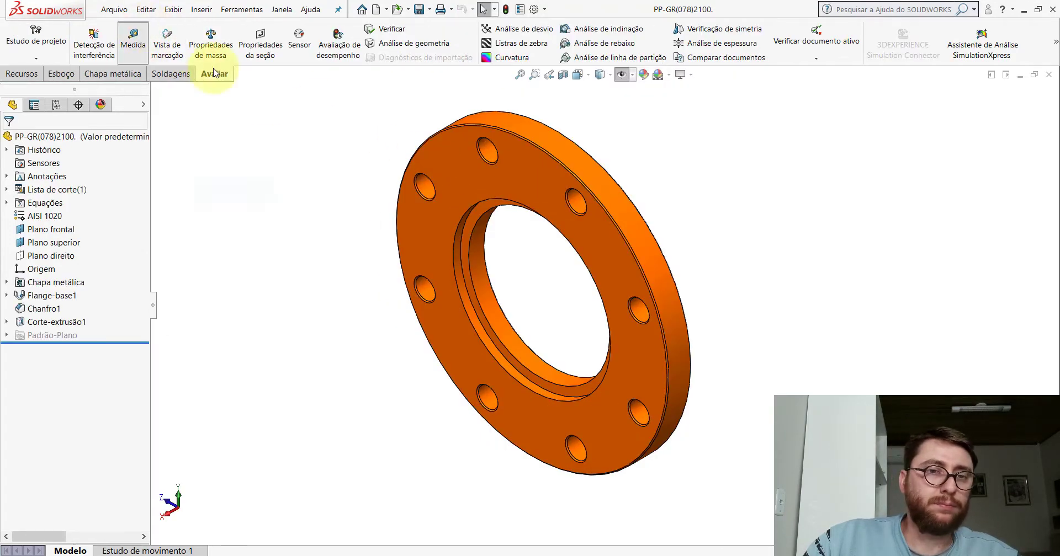
left_click(539, 131)
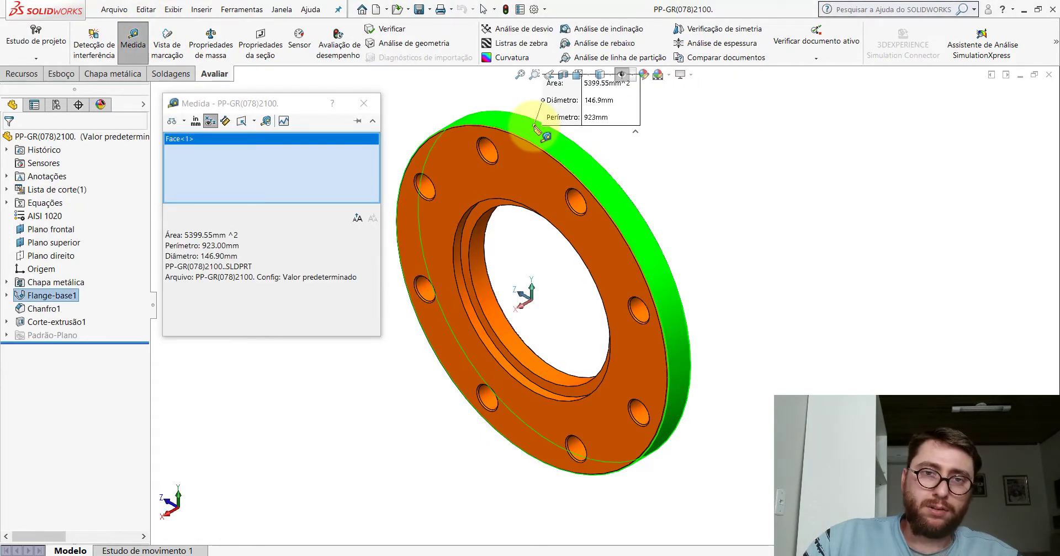
left_click(720, 174)
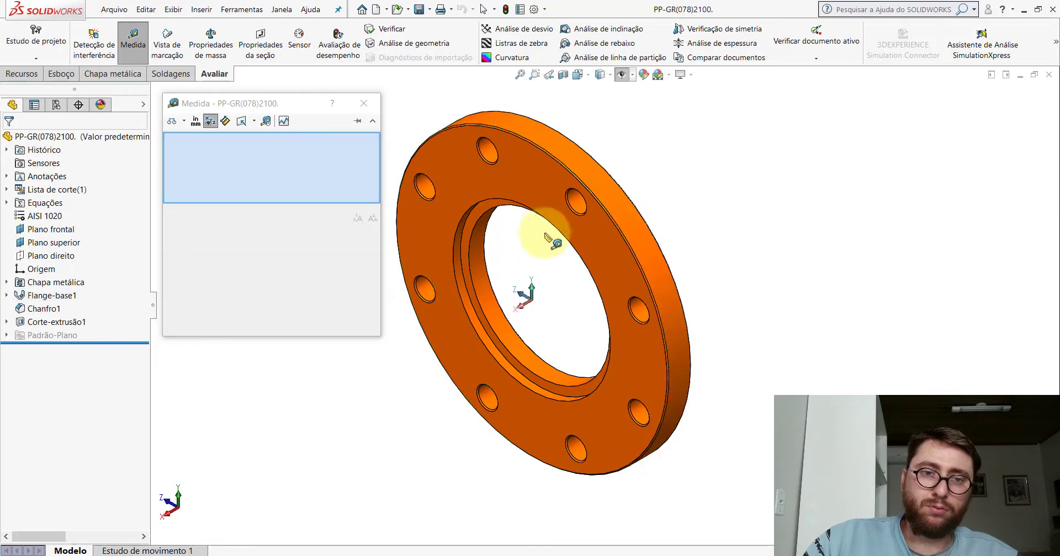
left_click(479, 251)
scroll(604, 265, "up", 3)
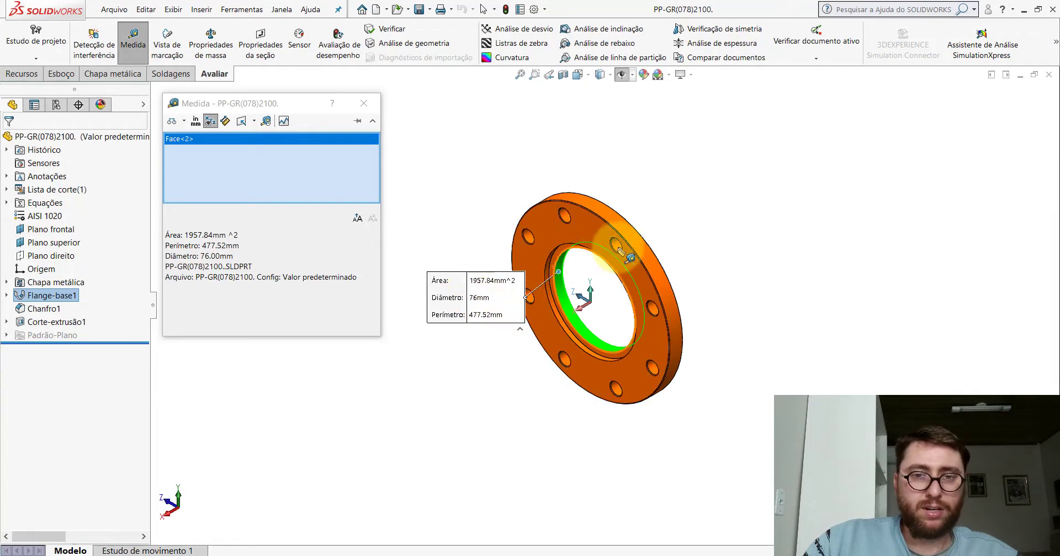
key("Escape")
left_click(133, 38)
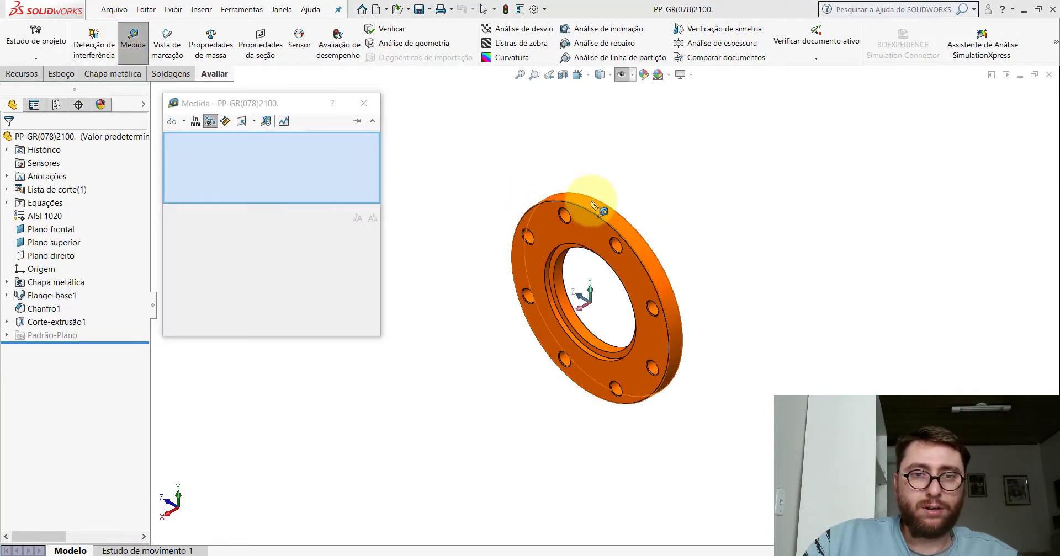
left_click(593, 205)
key("Escape")
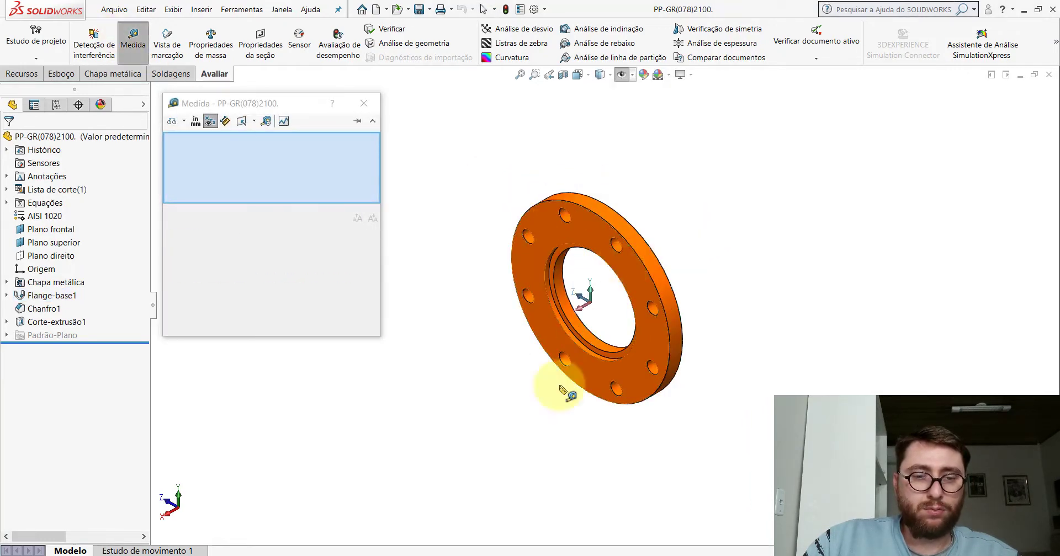
key("Escape")
Step: In Esboço1, dimension the profile's top line to the centreline as 146.90 mm
left_click(619, 525)
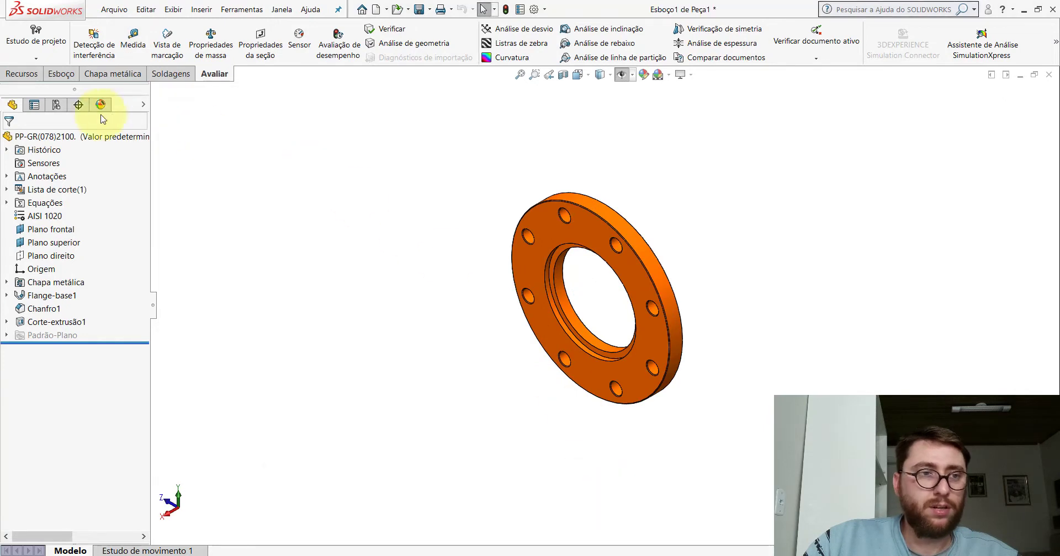
left_click(61, 74)
left_click(71, 36)
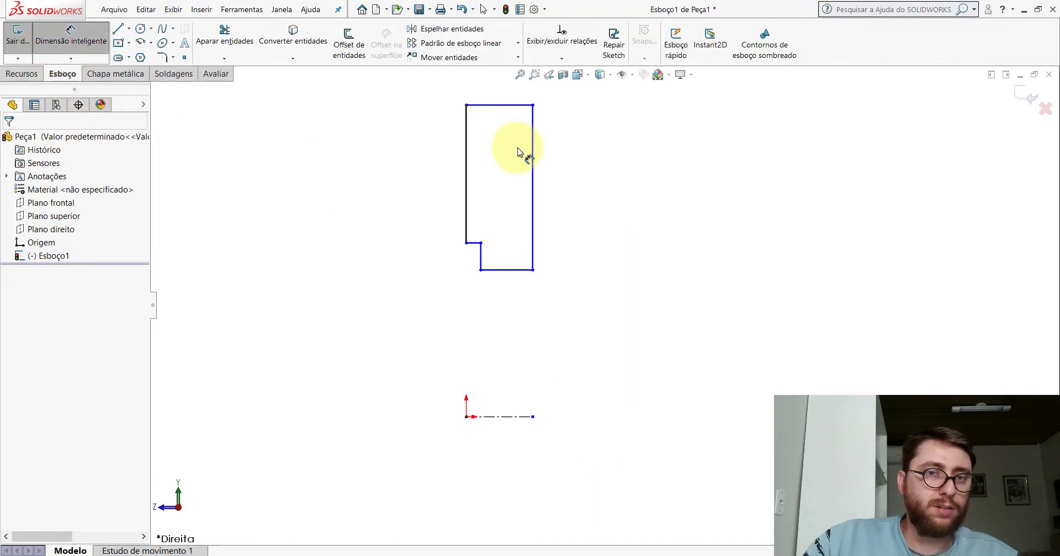
left_click(511, 113)
left_click(515, 417)
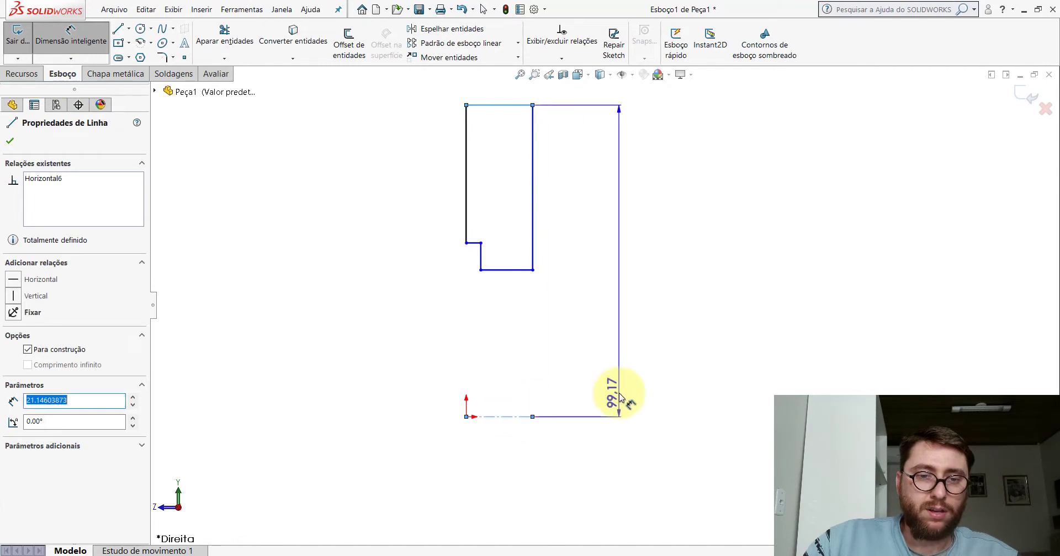
scroll(622, 397, "up", 3)
scroll(674, 379, "up", 3)
scroll(710, 294, "down", 5)
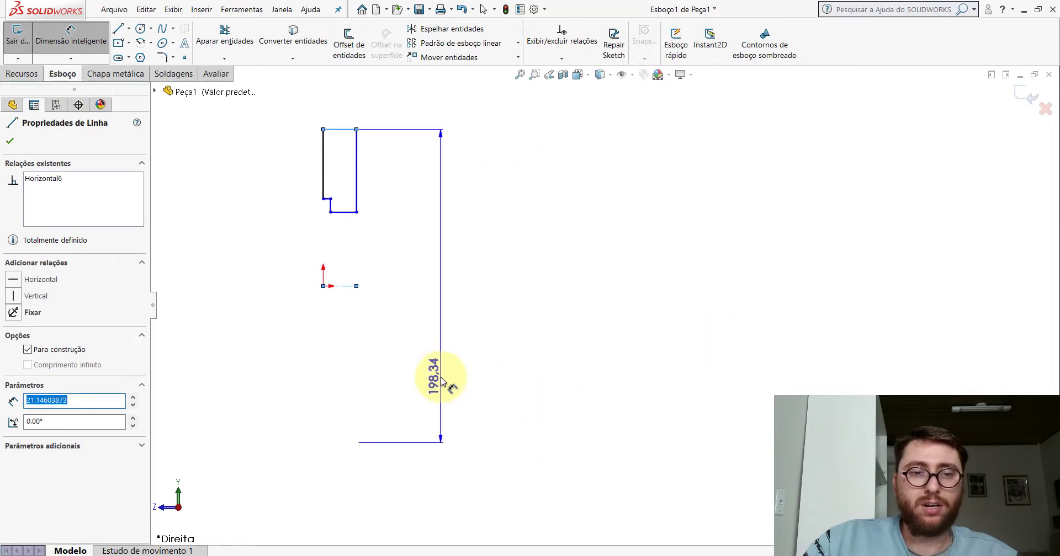
left_click(442, 379)
type("146")
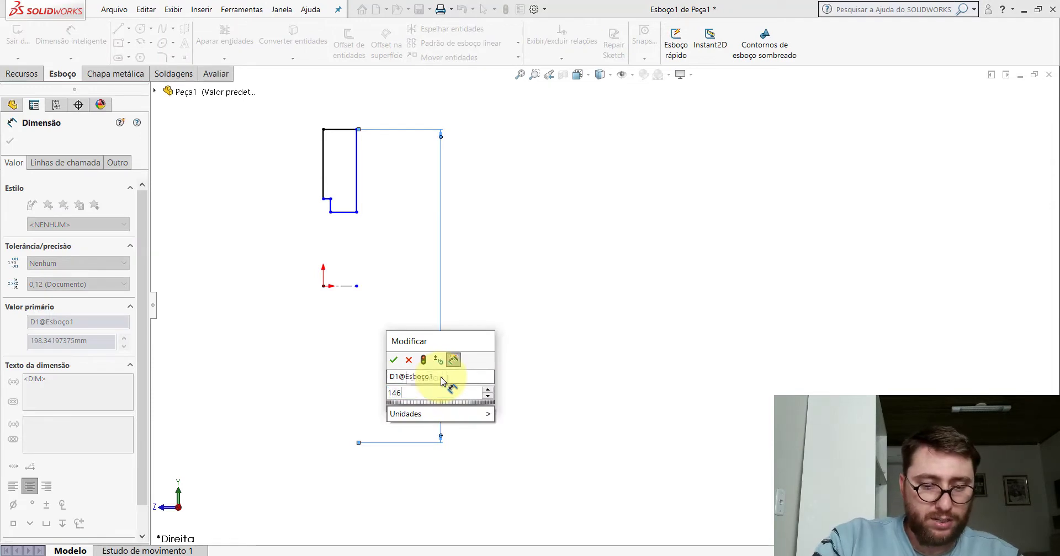
type(".90")
key("Return")
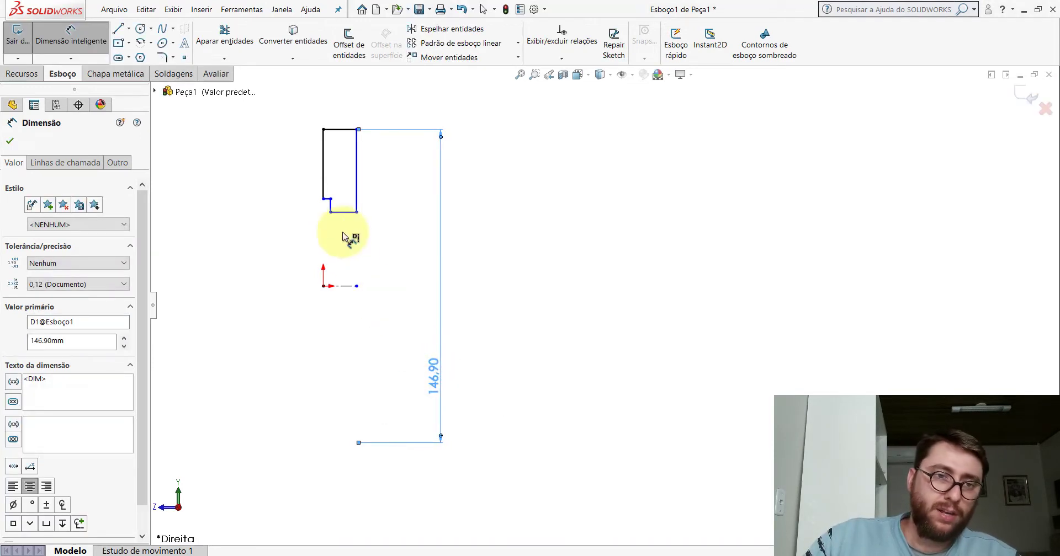
Step: Dimension the lower horizontal line to 76 mm, then return to the original flange
left_click(346, 214)
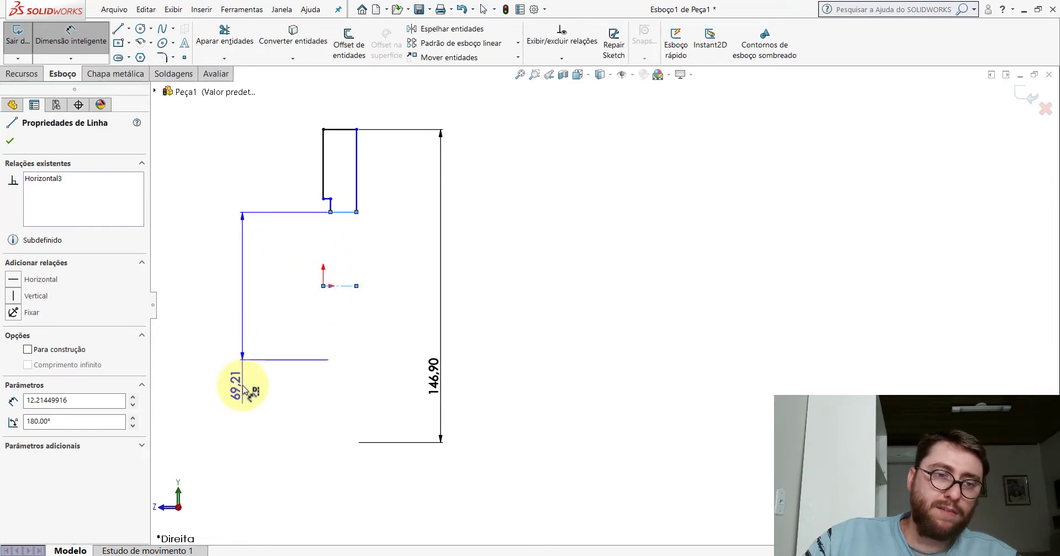
left_click(242, 389)
type("7")
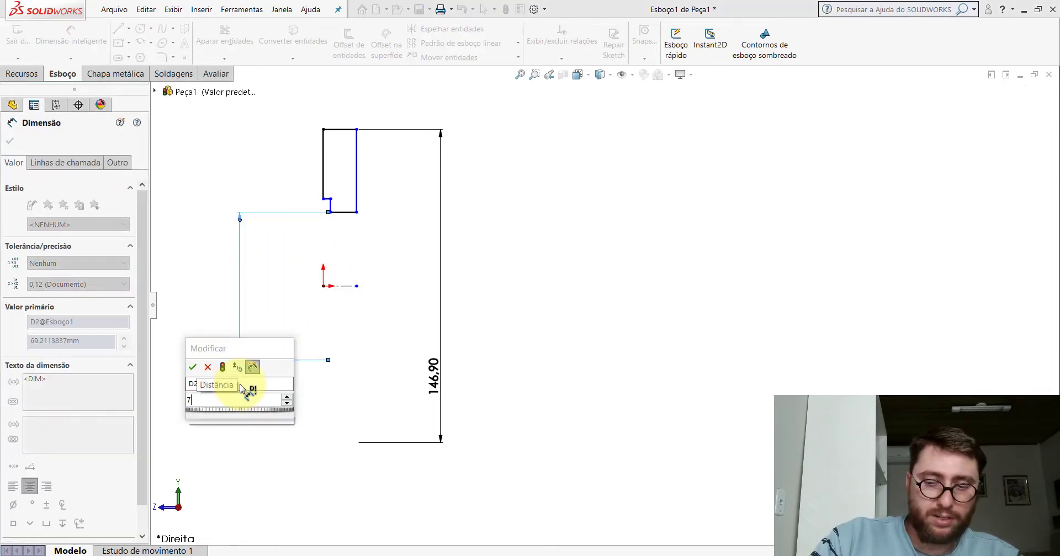
type("6")
key("Return")
left_click(504, 241)
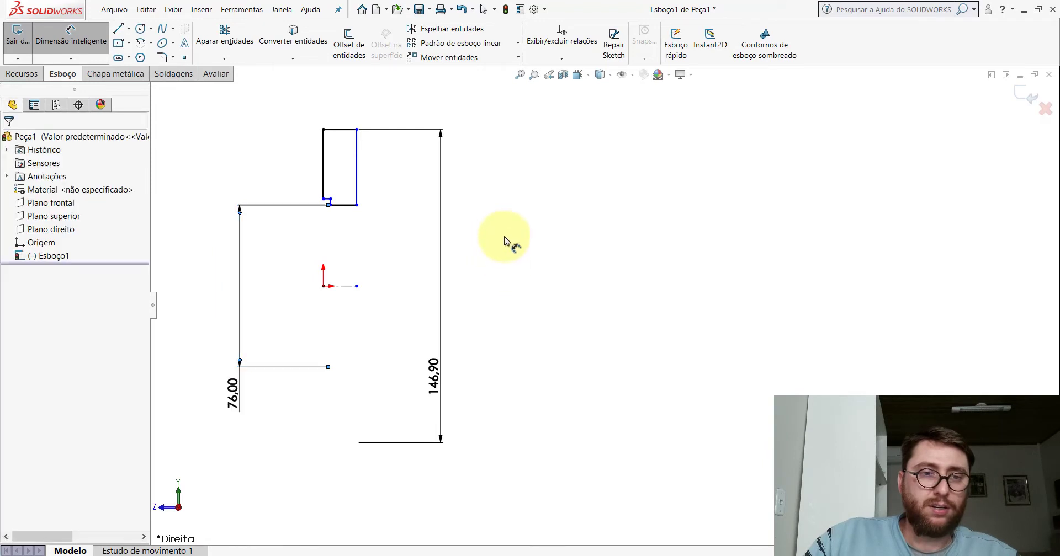
left_click(467, 525)
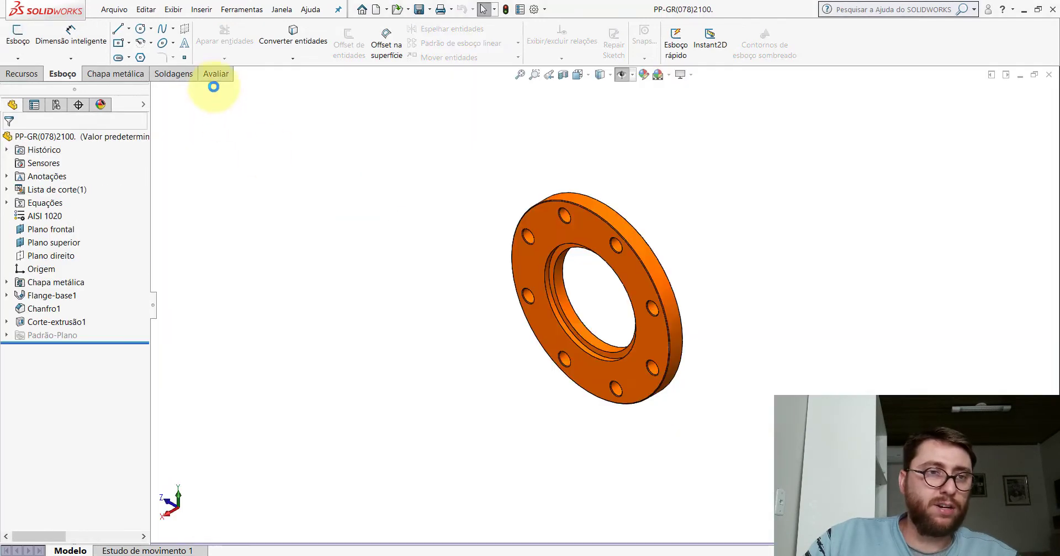
Step: Measure the original flange's recess ring face and its 4 mm depth from the front face
left_click(214, 82)
left_click(132, 42)
scroll(591, 279, "down", 5)
scroll(546, 240, "down", 3)
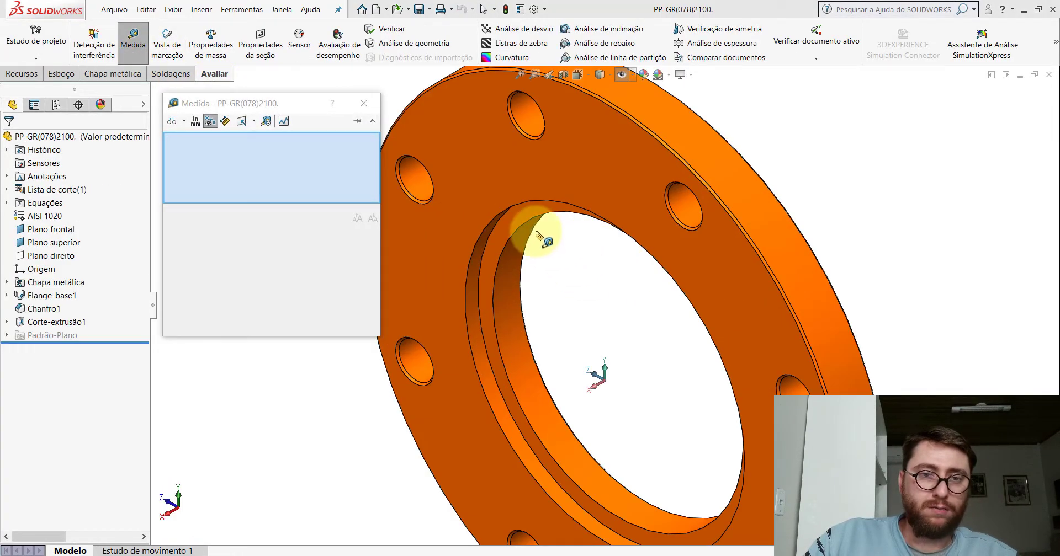
scroll(514, 237, "up", 2)
left_click(482, 240)
scroll(488, 248, "up", 3)
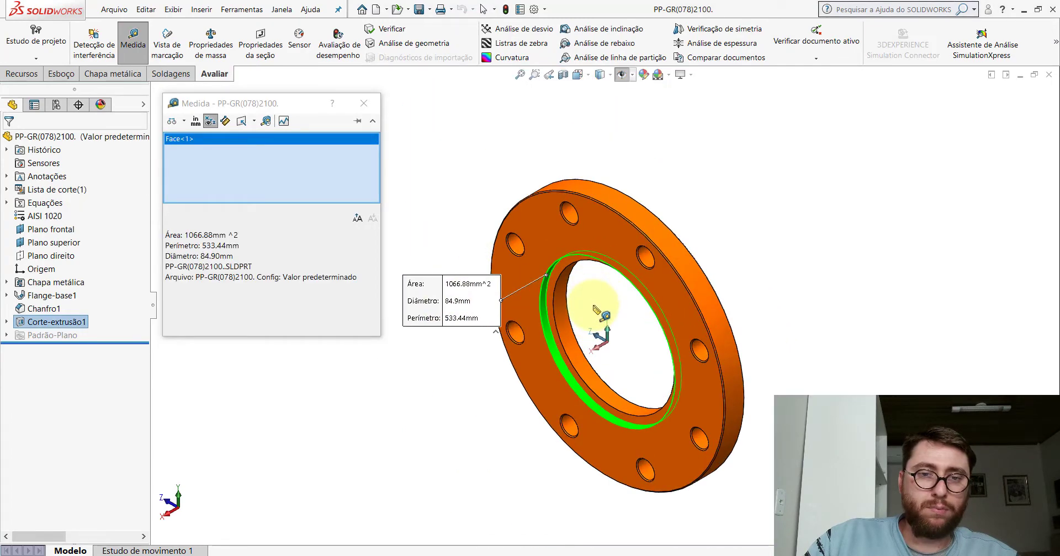
scroll(576, 292, "down", 3)
left_click(571, 267)
left_click(522, 228)
left_click(548, 230)
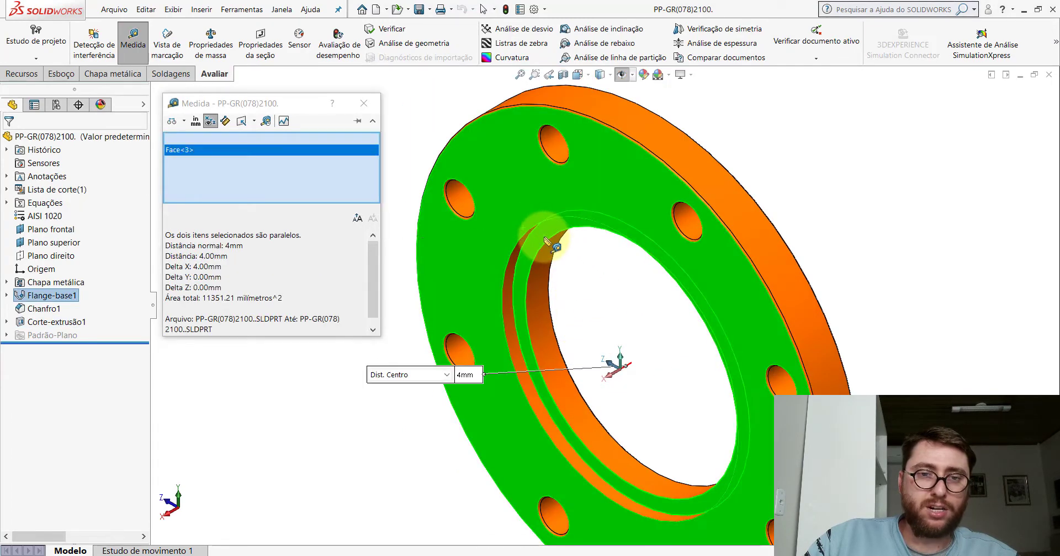
left_click(566, 255)
key("Escape")
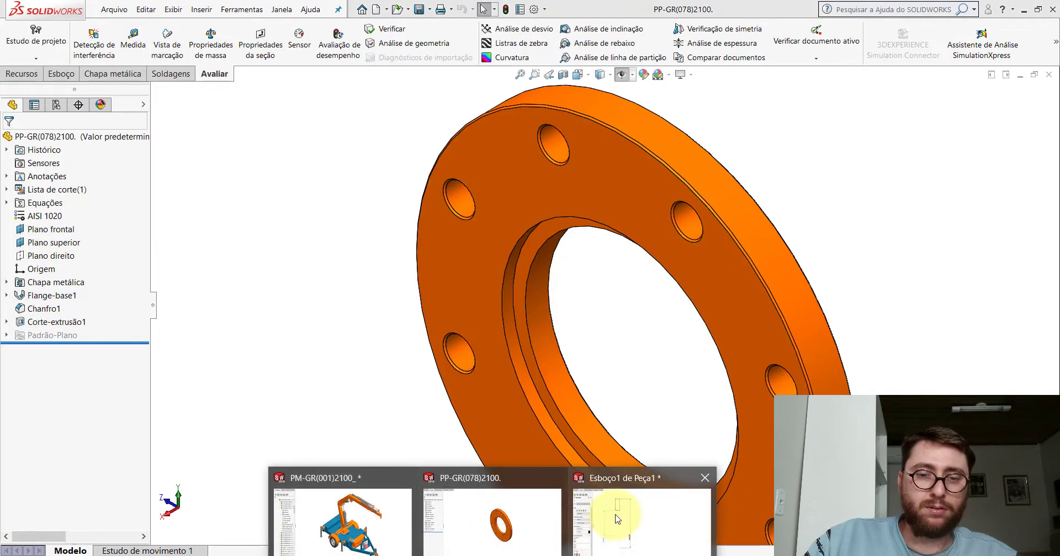
Step: In Esboço1, dimension the recess step line to 84.90 mm
left_click(610, 526)
left_click(62, 76)
left_click(57, 38)
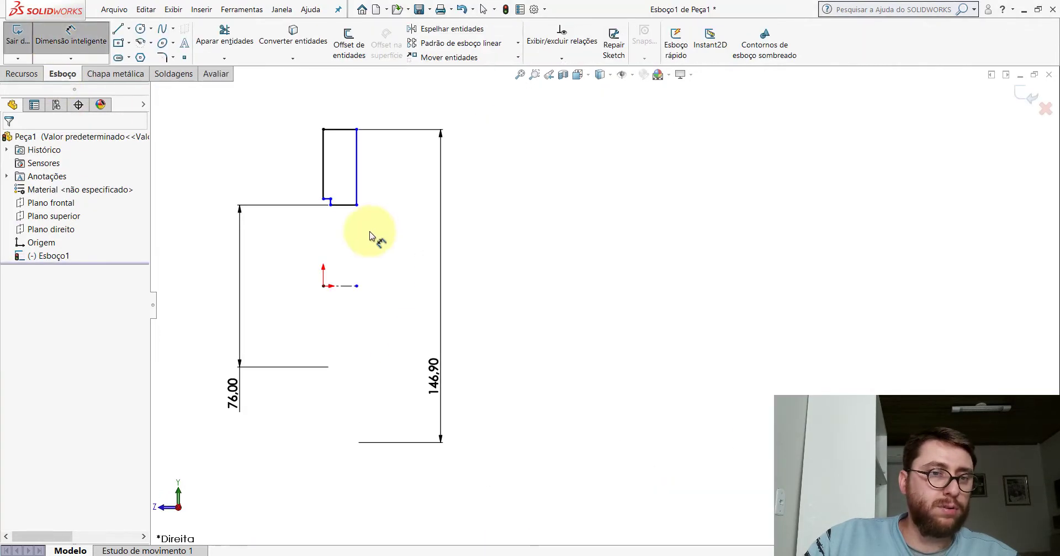
scroll(347, 216, "down", 3)
left_click(385, 179)
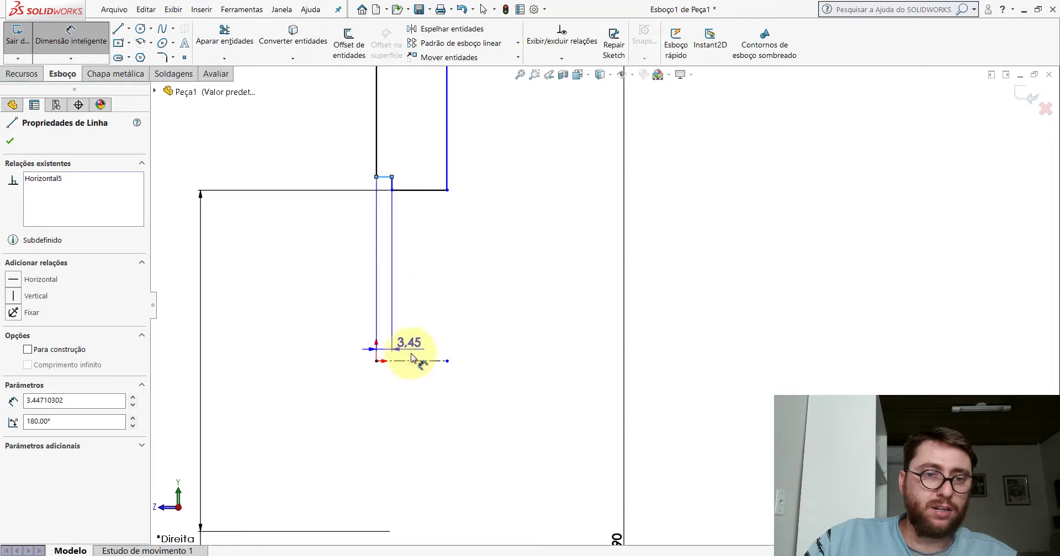
key("z")
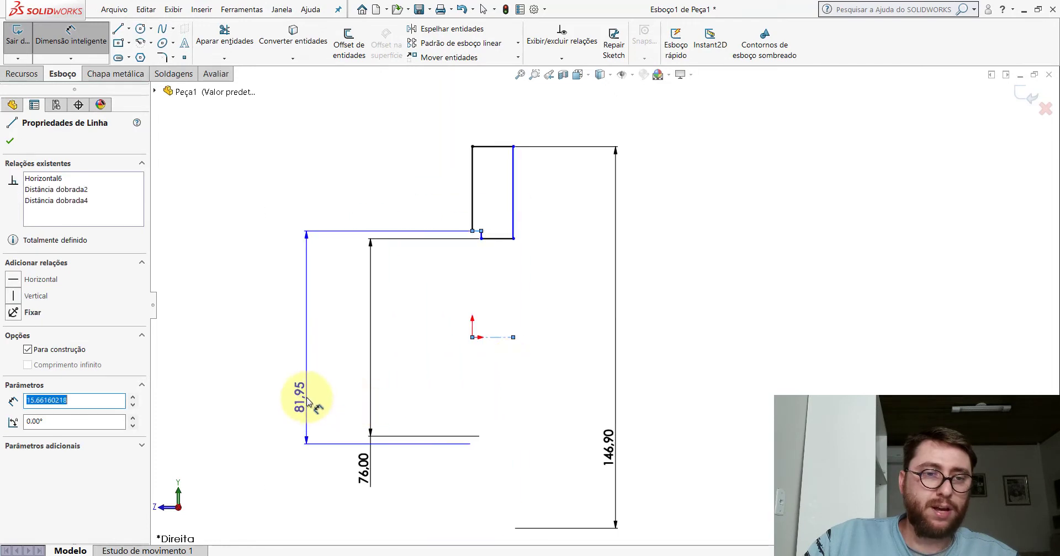
left_click(308, 403)
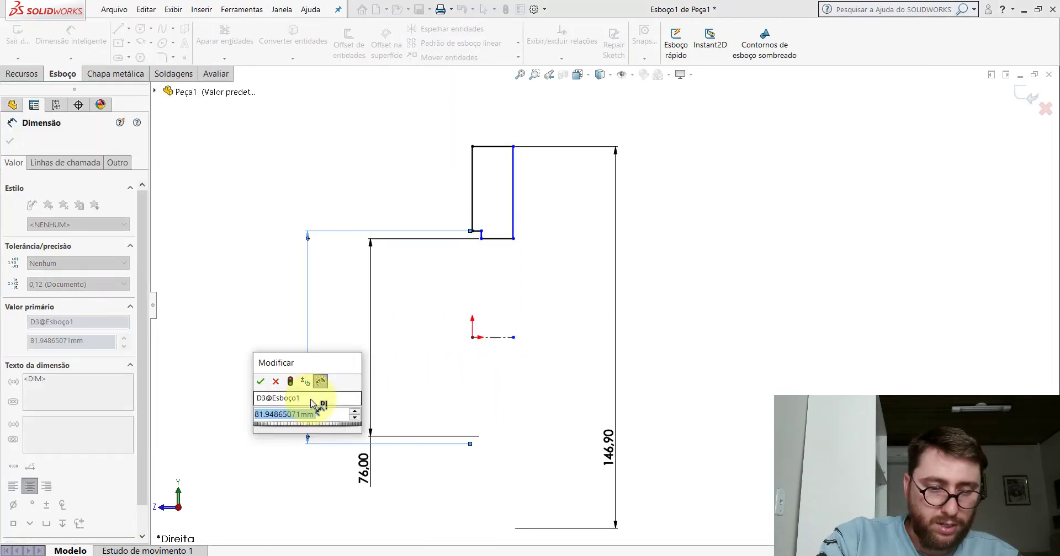
type("84,9")
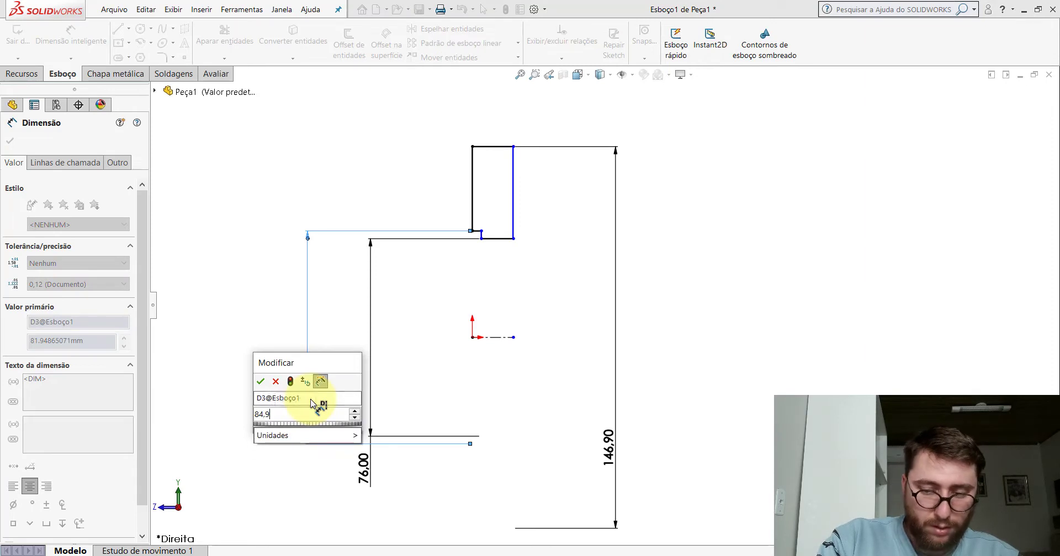
key("Return")
Step: Dimension the short step width to 4 mm, then return to the original flange
scroll(499, 243, "down", 5)
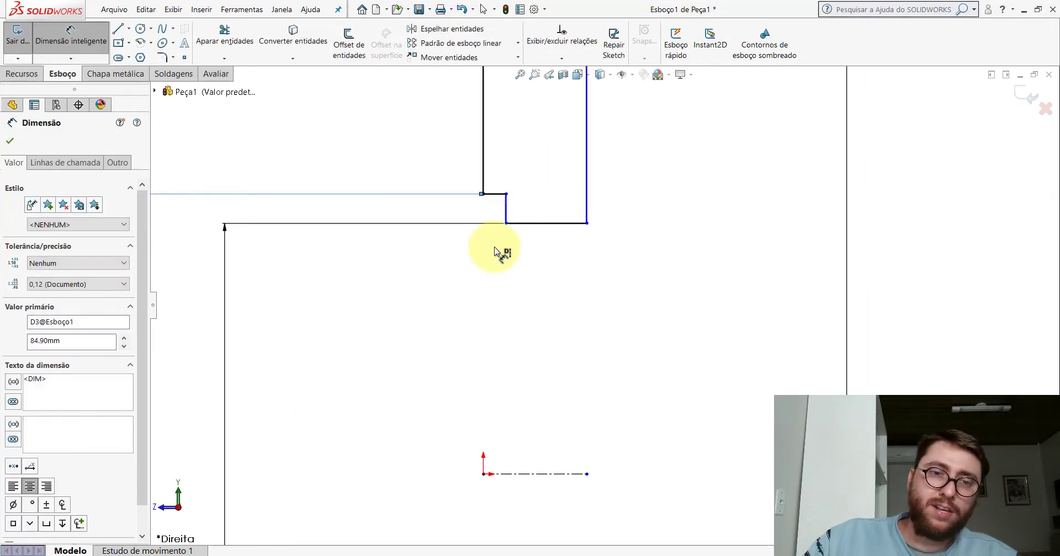
left_click(494, 196)
scroll(511, 161, "up", 2)
scroll(552, 208, "up", 2)
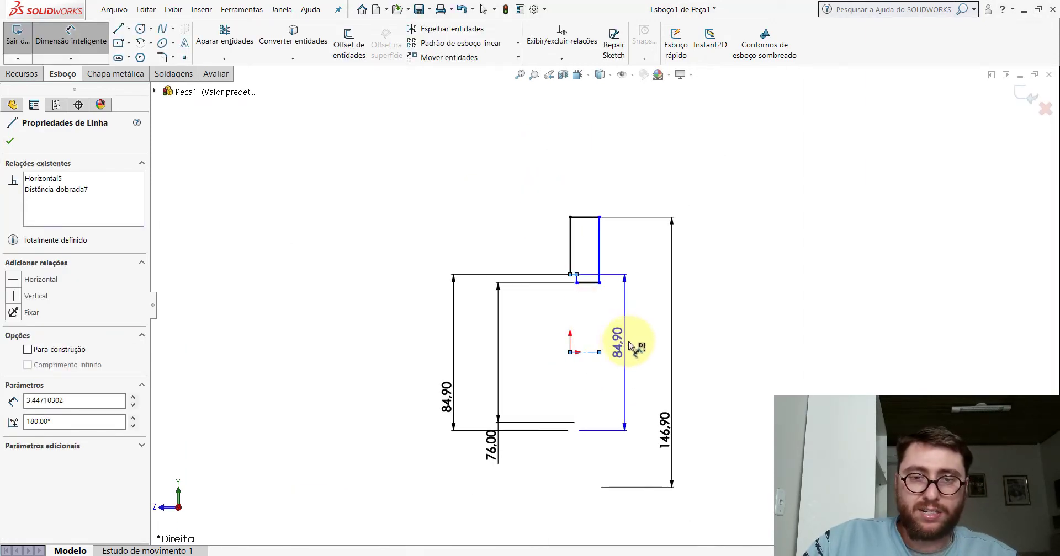
scroll(630, 347, "down", 3)
left_click(525, 219)
scroll(551, 182, "down", 3)
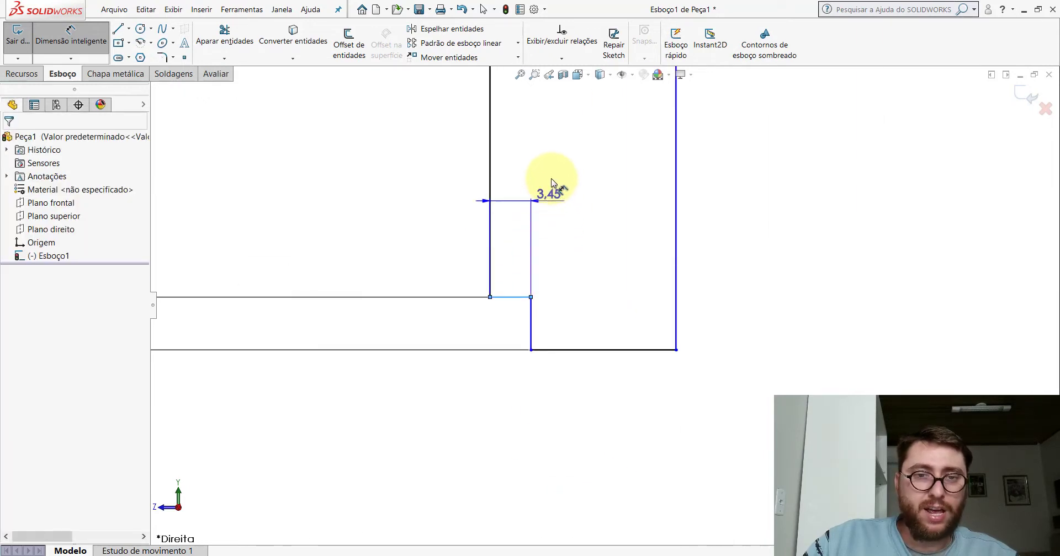
left_click(454, 176)
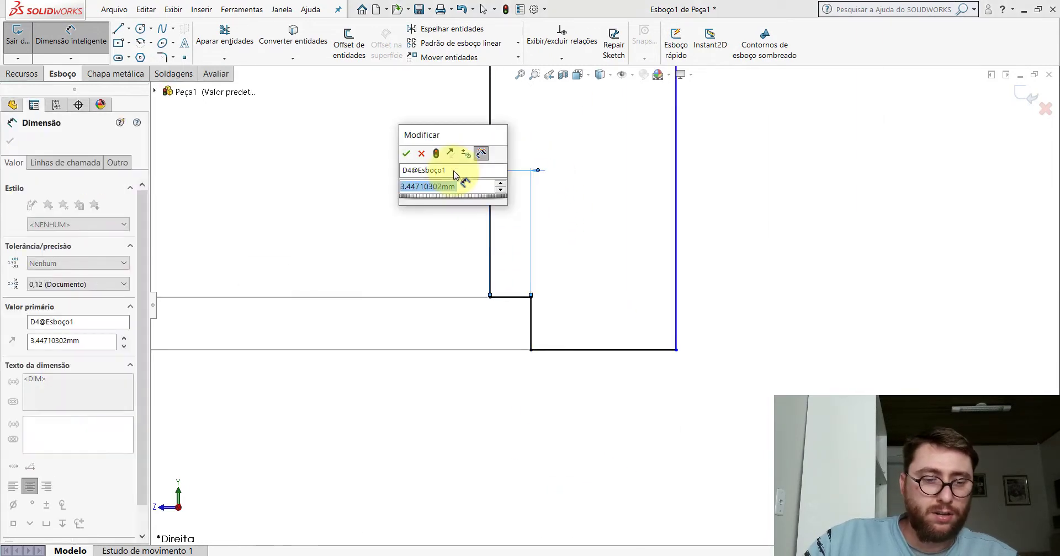
type("4")
key("Return")
key("Escape")
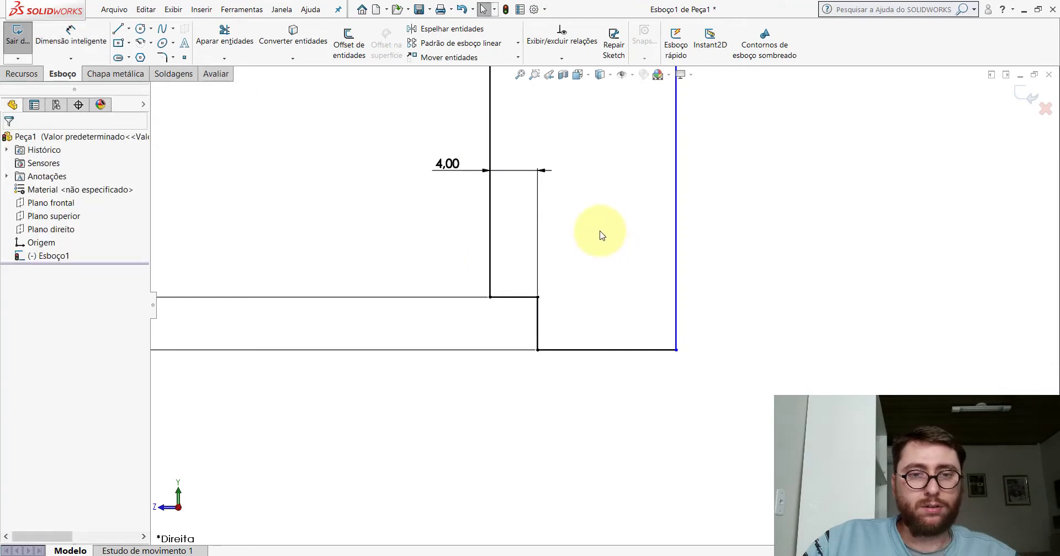
scroll(606, 276, "up", 3)
left_click(491, 513)
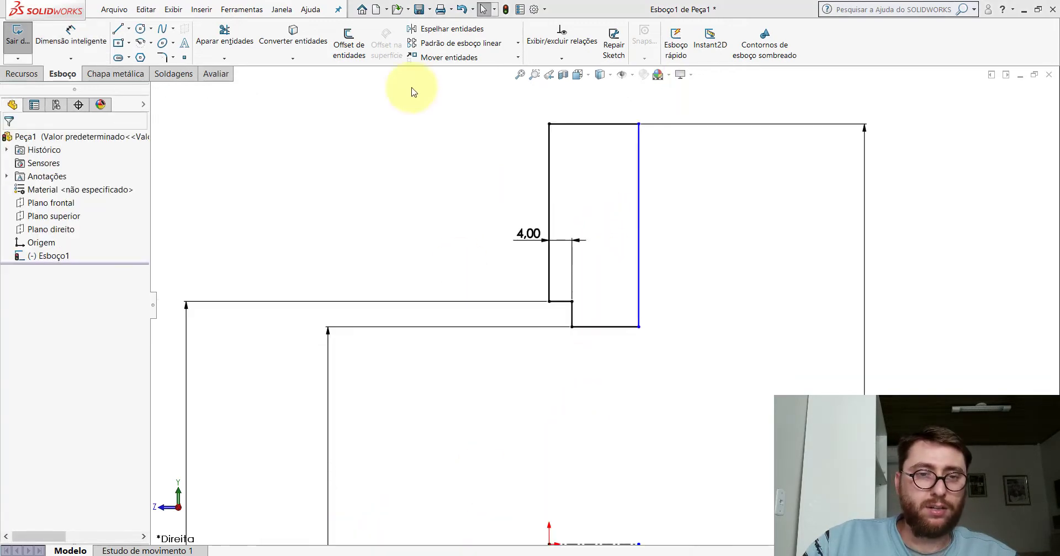
left_click(206, 73)
Step: Measure the original flange's 12.7 mm thickness between its two parallel faces
left_click(142, 49)
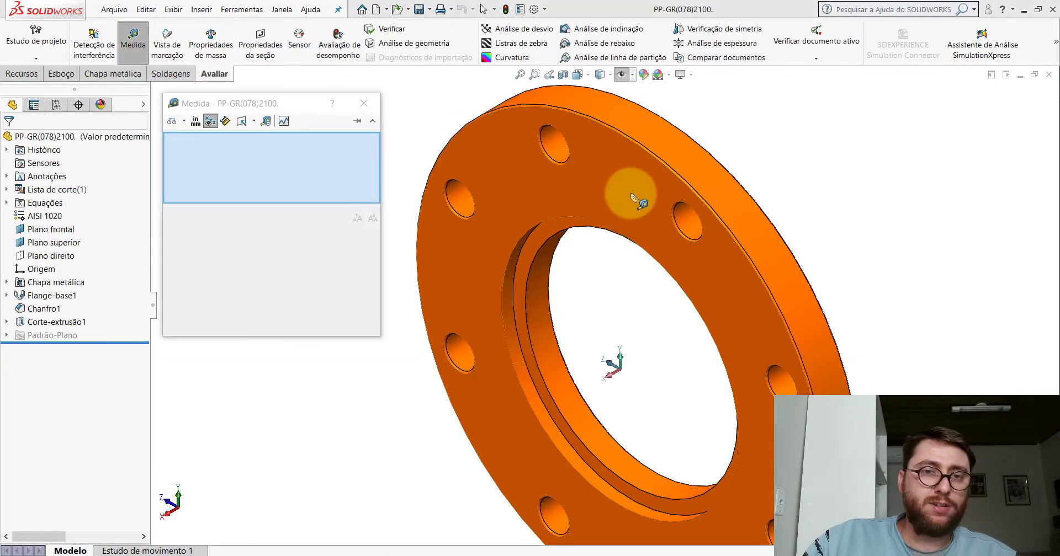
left_click(627, 194)
middle_click_drag(627, 194, 574, 194)
left_click(658, 211)
middle_click_drag(661, 215, 769, 178)
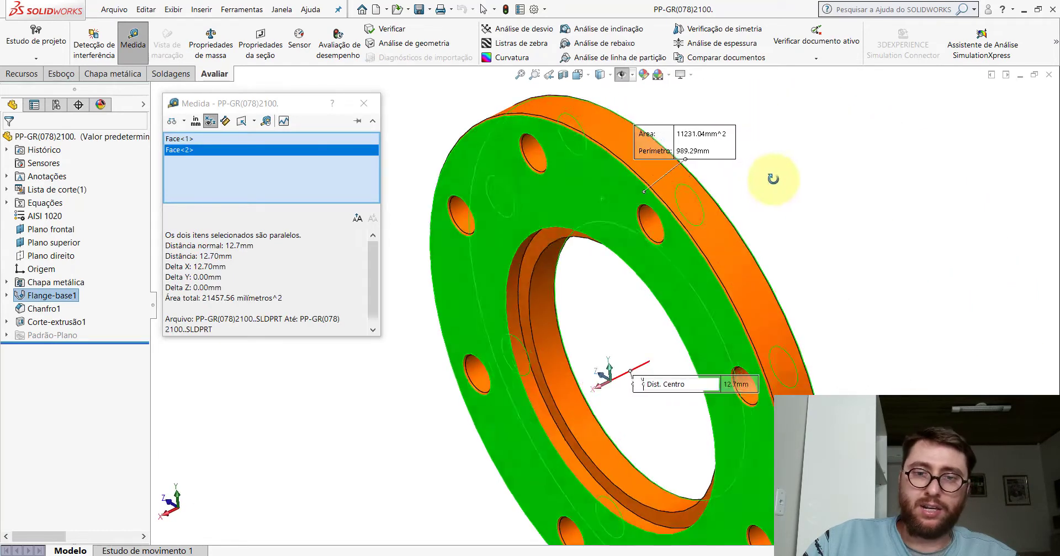
scroll(691, 351, "up", 3)
key("Escape")
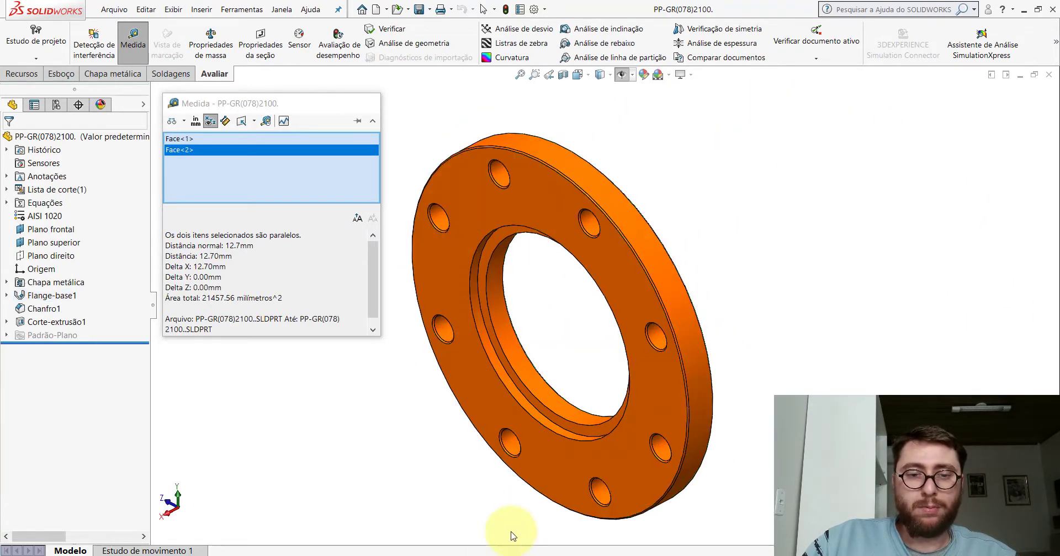
key("Escape")
Step: Dimension the profile's top line width to 12.70 mm in Esboço1, then return to the flange
left_click(612, 513)
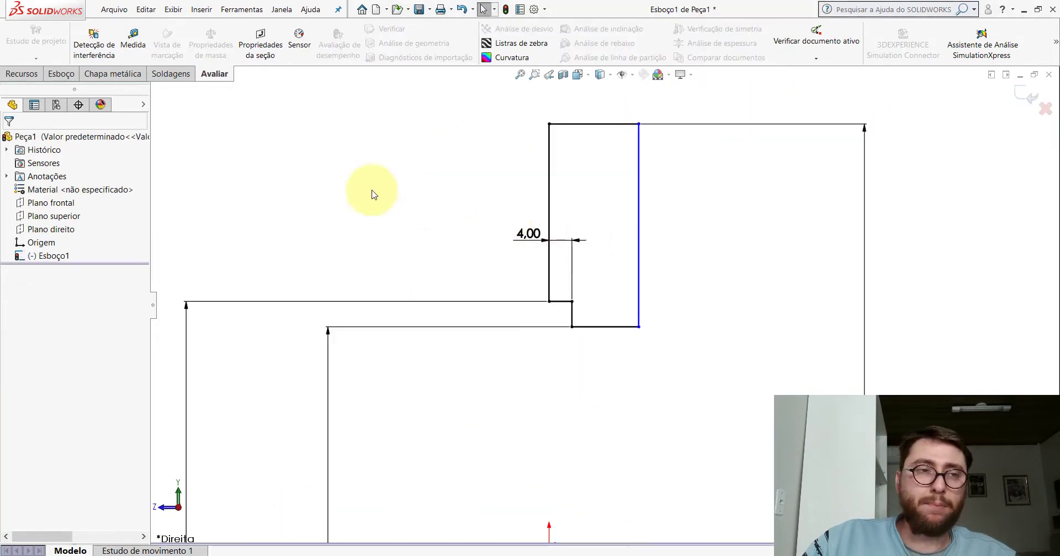
left_click(55, 79)
left_click(70, 34)
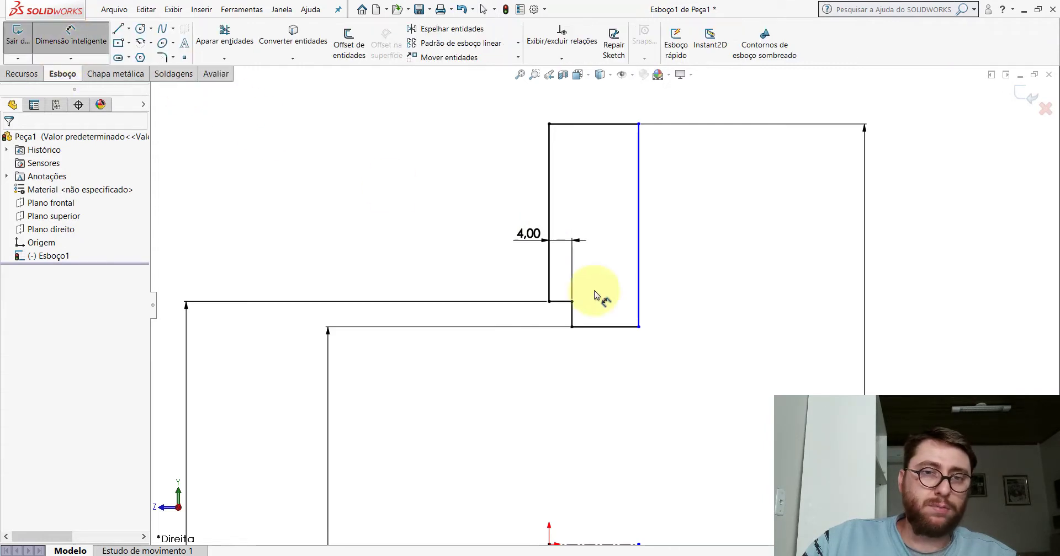
scroll(604, 307, "up", 3)
left_click(604, 225)
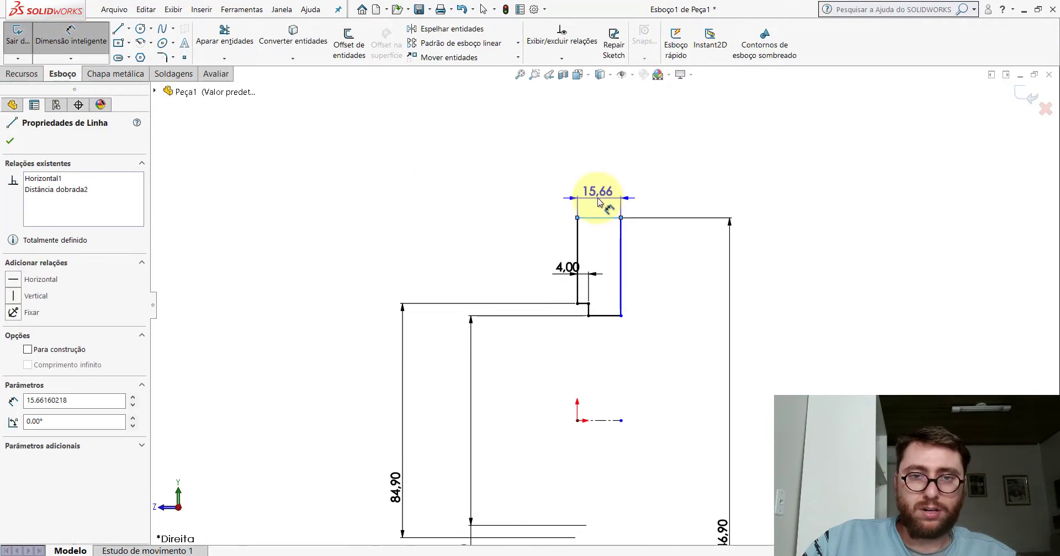
left_click(599, 201)
type("12,7")
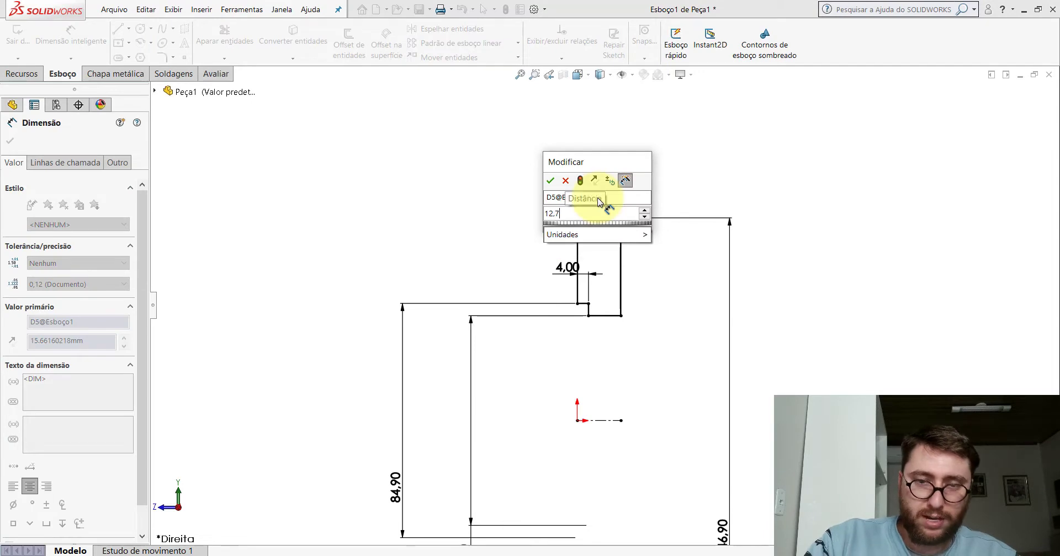
key("Return")
key("Escape")
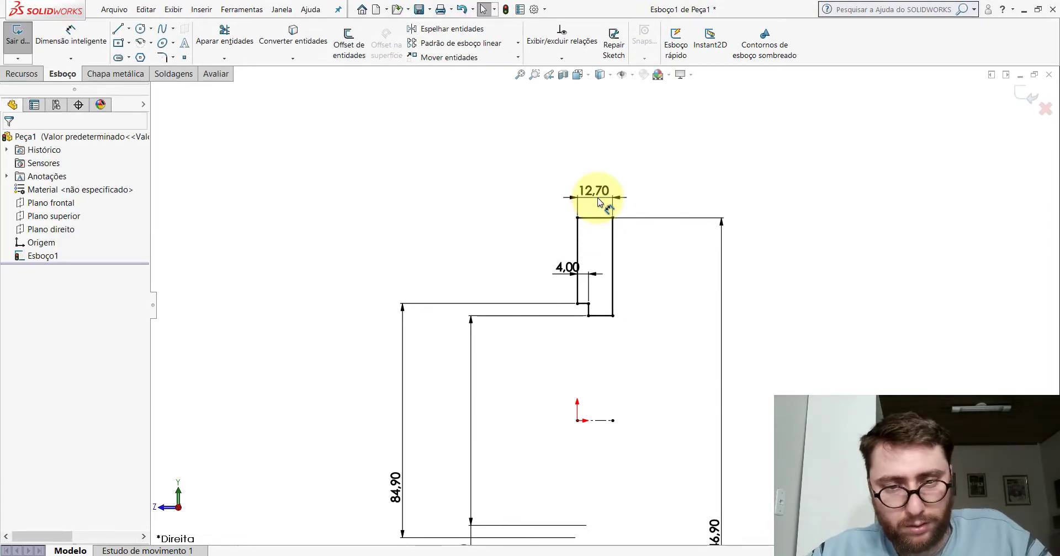
scroll(643, 356, "up", 1)
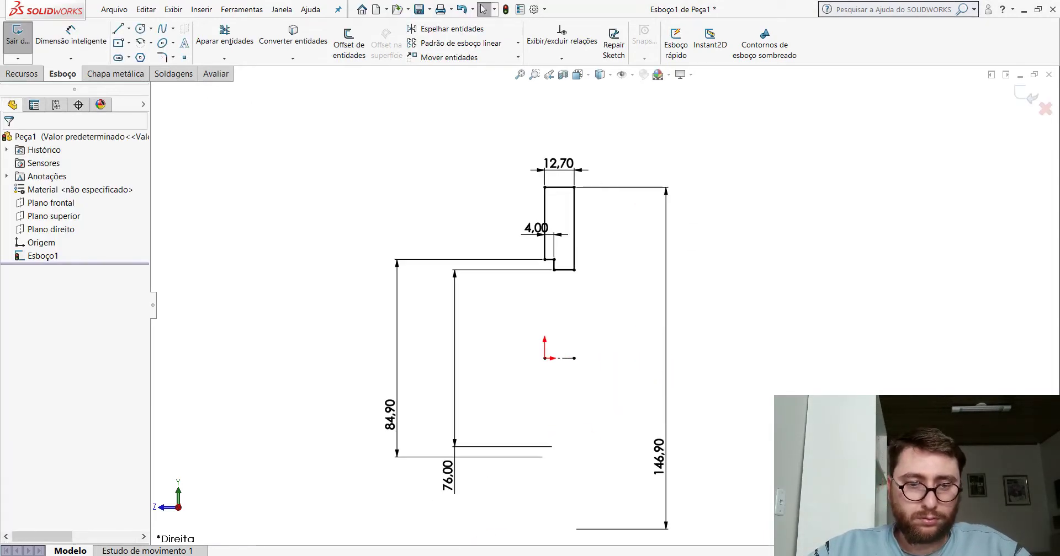
left_click(485, 531)
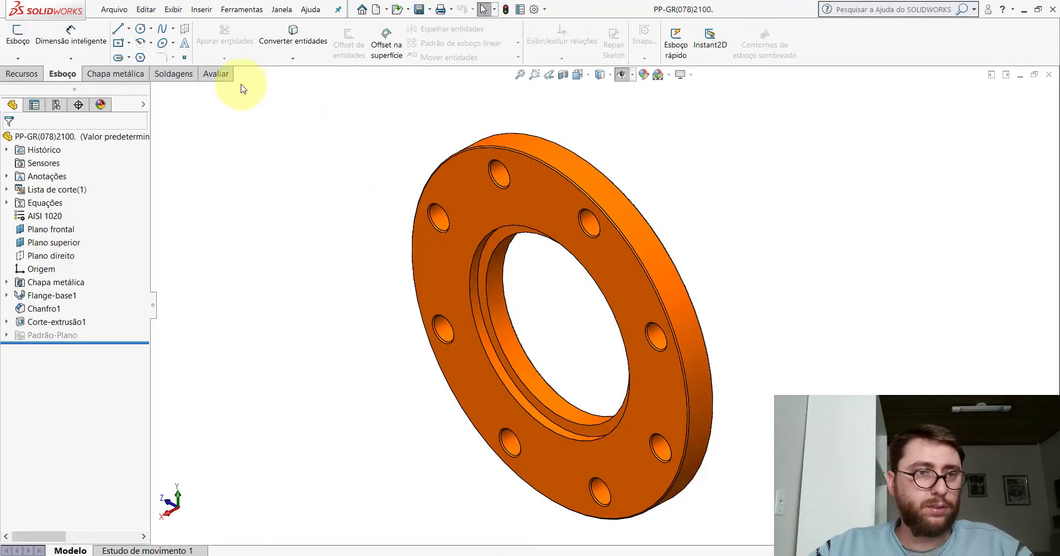
Step: Measure pairs of faces on the original flange, rotating it to reach the outer rim
left_click(215, 74)
left_click(137, 29)
scroll(538, 235, "down", 5)
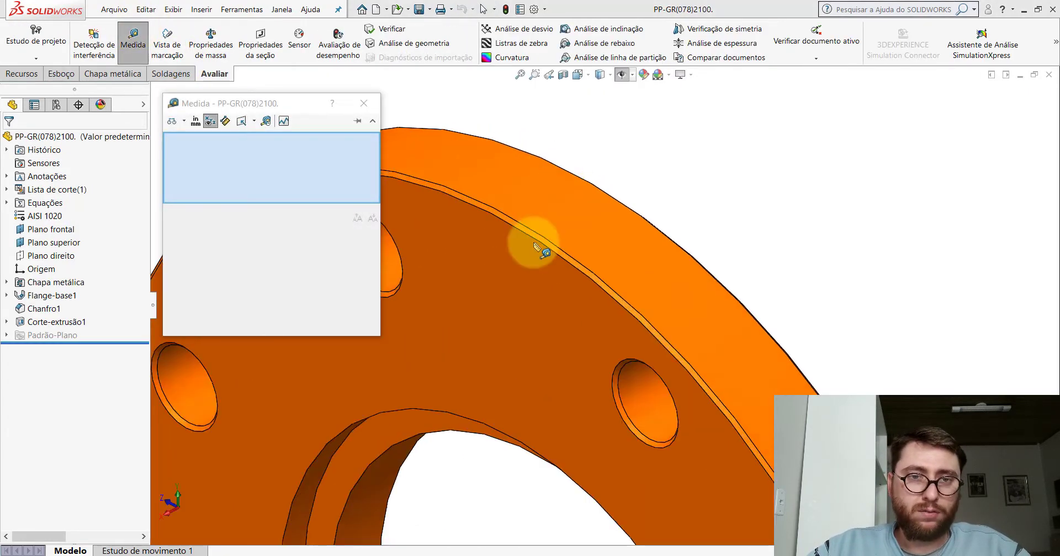
left_click(539, 237)
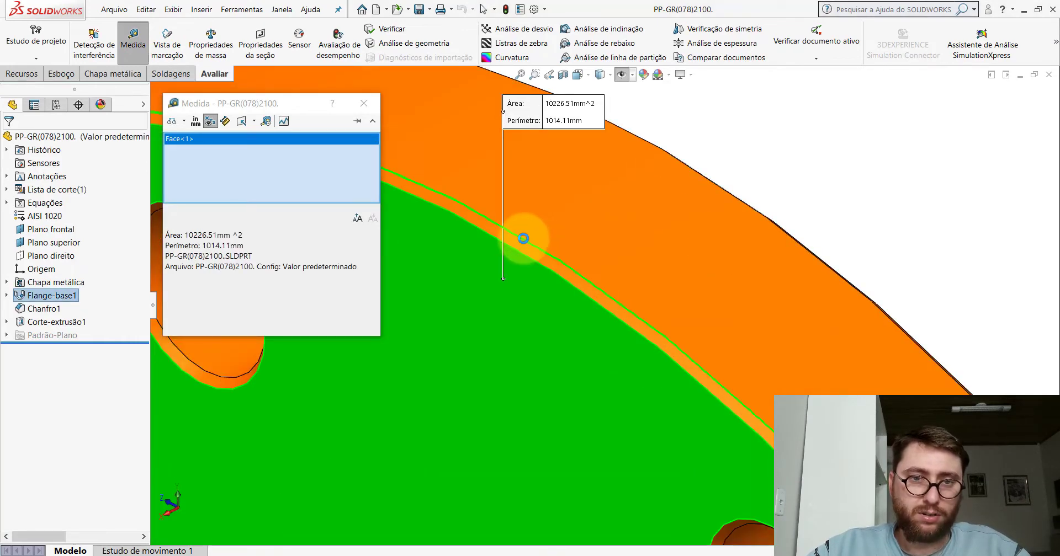
left_click(523, 238)
scroll(528, 243, "up", 5)
left_click(587, 209)
scroll(587, 208, "down", 5)
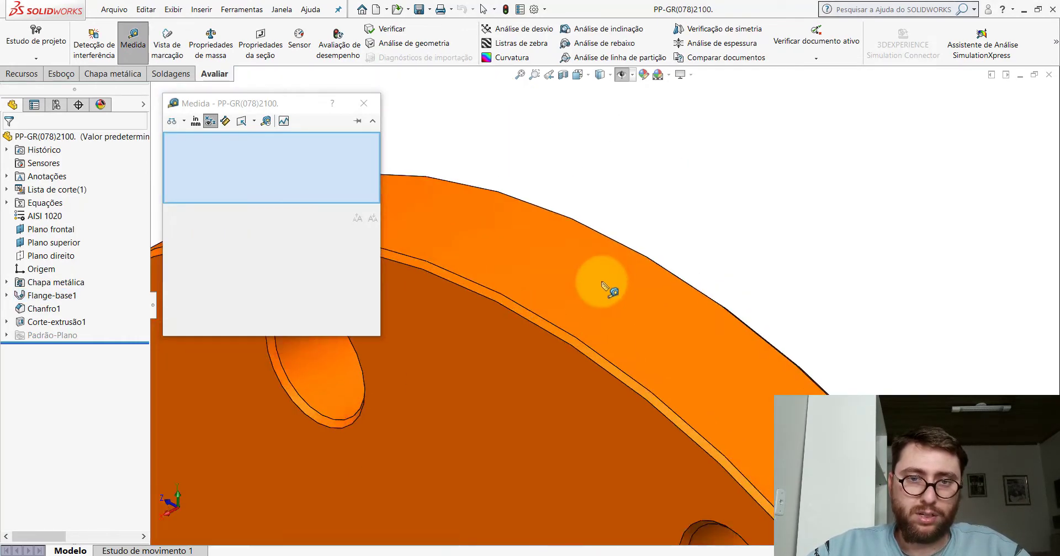
middle_click_drag(598, 283, 561, 284)
left_click(680, 238)
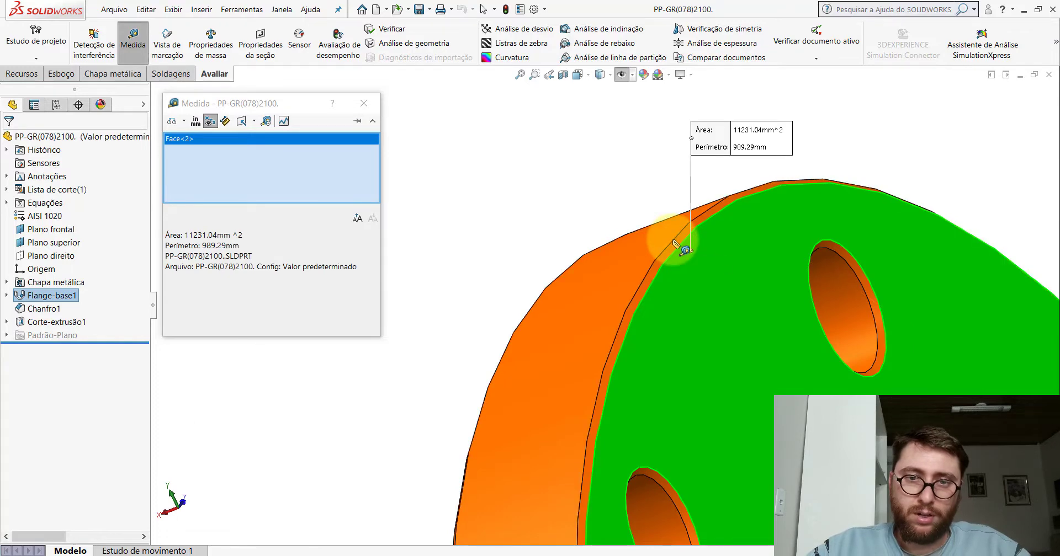
left_click(656, 237)
scroll(655, 276, "up", 3)
left_click(520, 182)
scroll(634, 347, "down", 2)
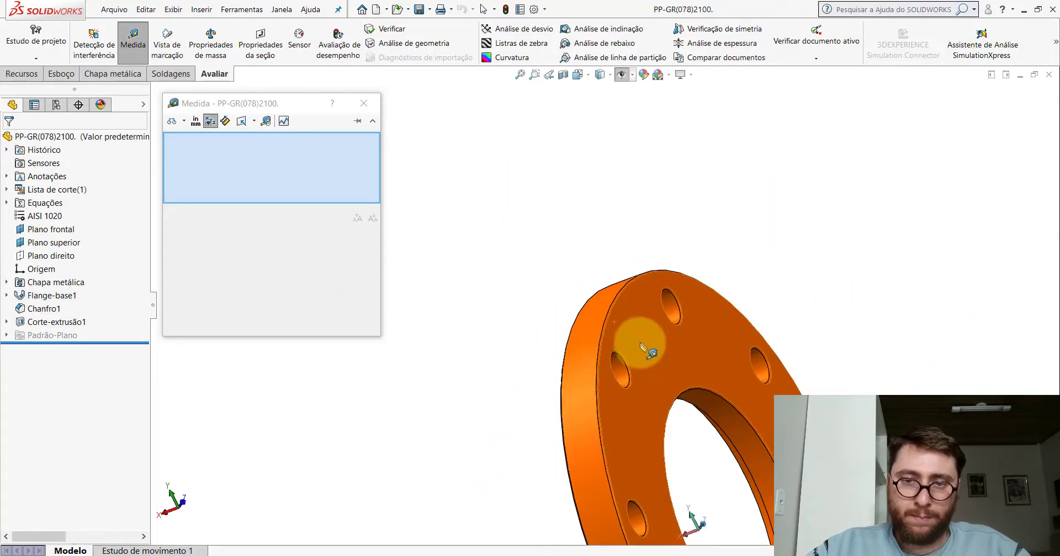
scroll(587, 386, "down", 3)
Step: Measure the 62.45 mm bolt-hole-to-face distance, then turn the flange to an isometric view
left_click(560, 391)
left_click(609, 354)
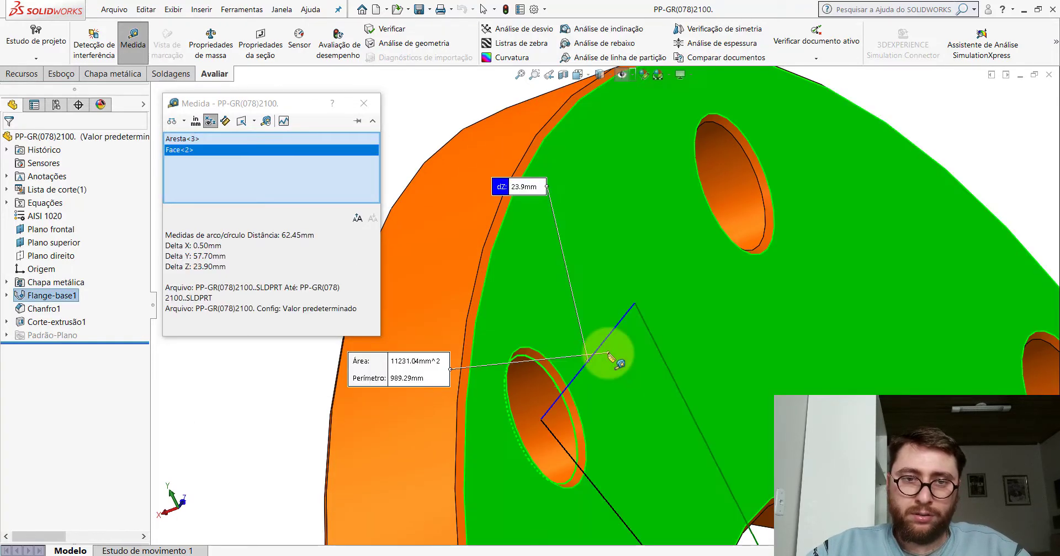
scroll(613, 342, "up", 3)
scroll(652, 334, "up", 3)
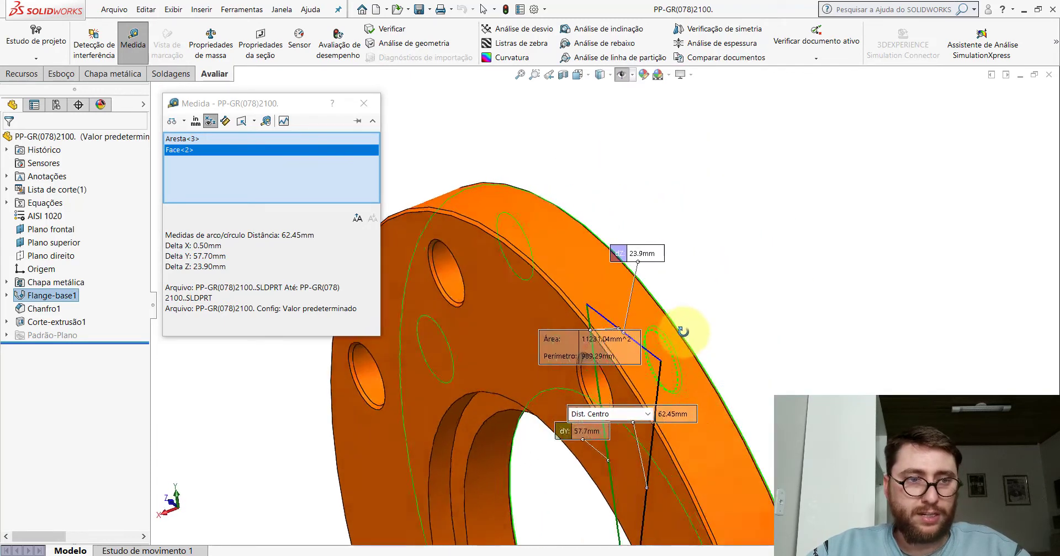
key("Escape")
scroll(668, 348, "up", 4)
scroll(631, 381, "down", 4)
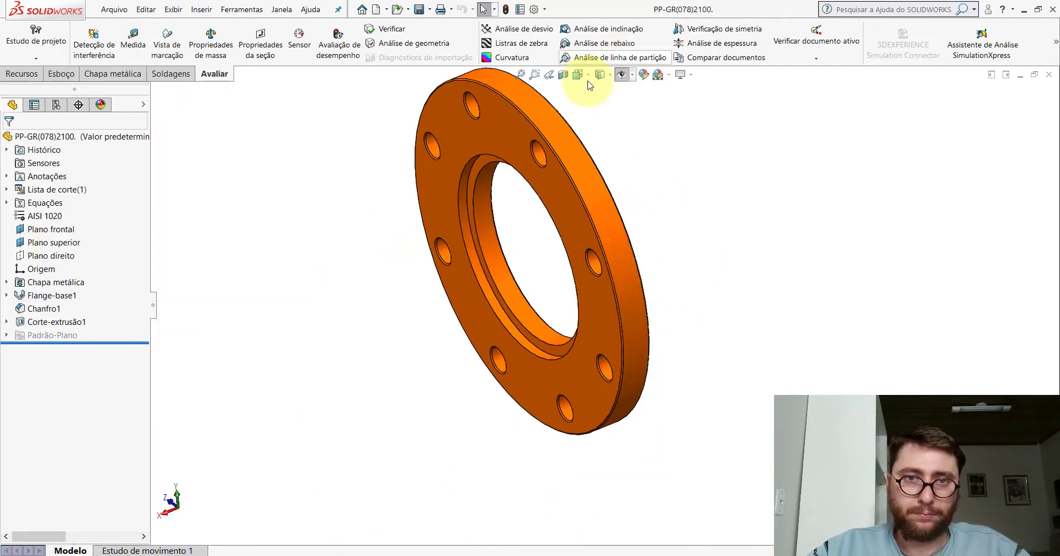
left_click(578, 74)
left_click(610, 228)
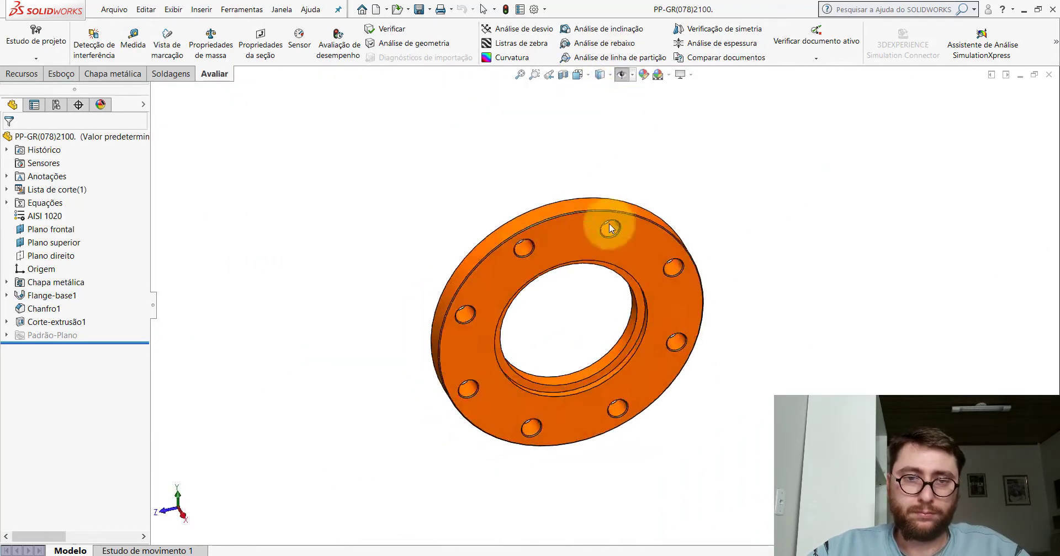
mouse_move(610, 228)
middle_mouse_down()
mouse_move(515, 225)
mouse_move(604, 217)
middle_mouse_up()
key("space")
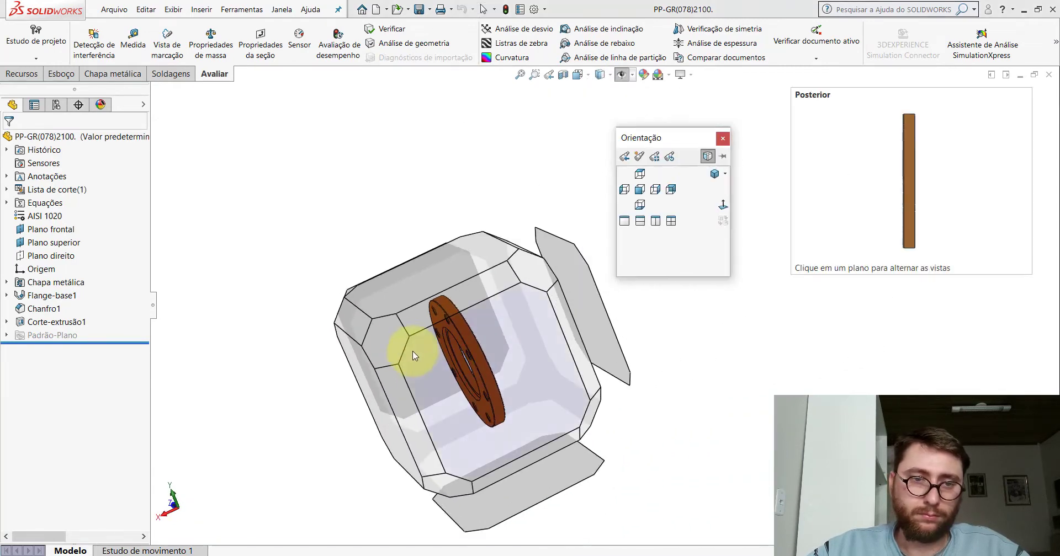
left_click(412, 351)
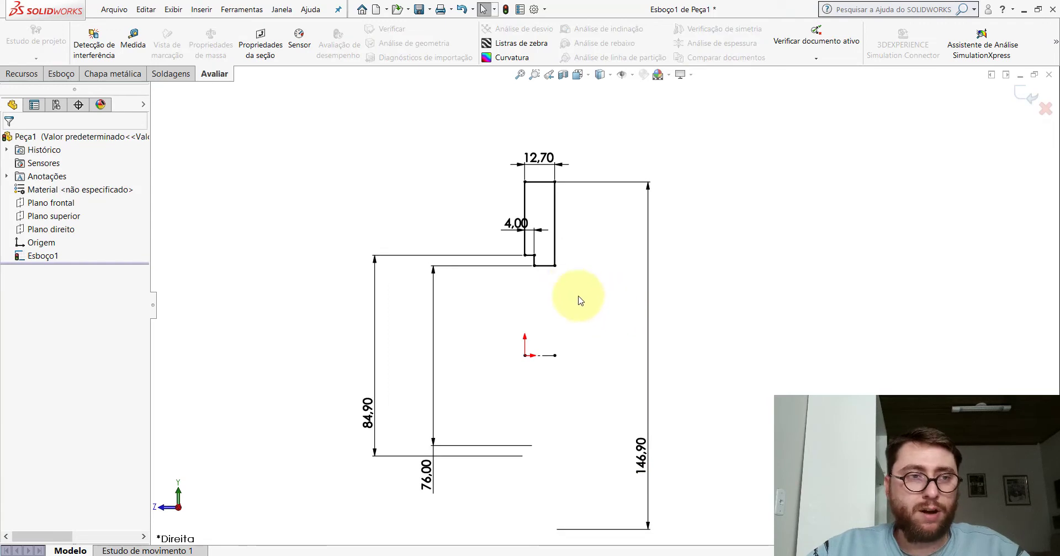
Step: Revolve Esboço1 a full 360° around Linha7 to create Revolução1
left_click(27, 74)
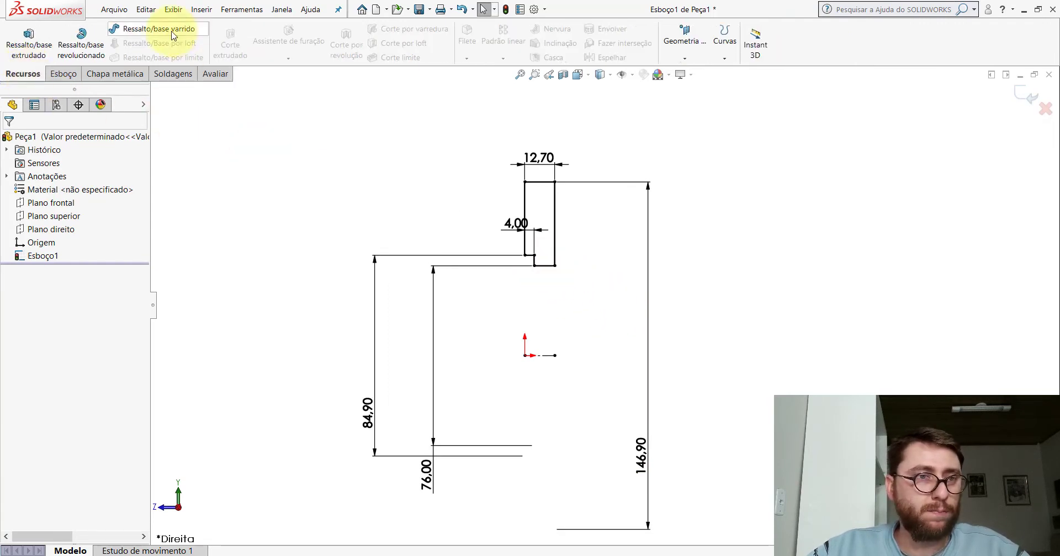
left_click(81, 48)
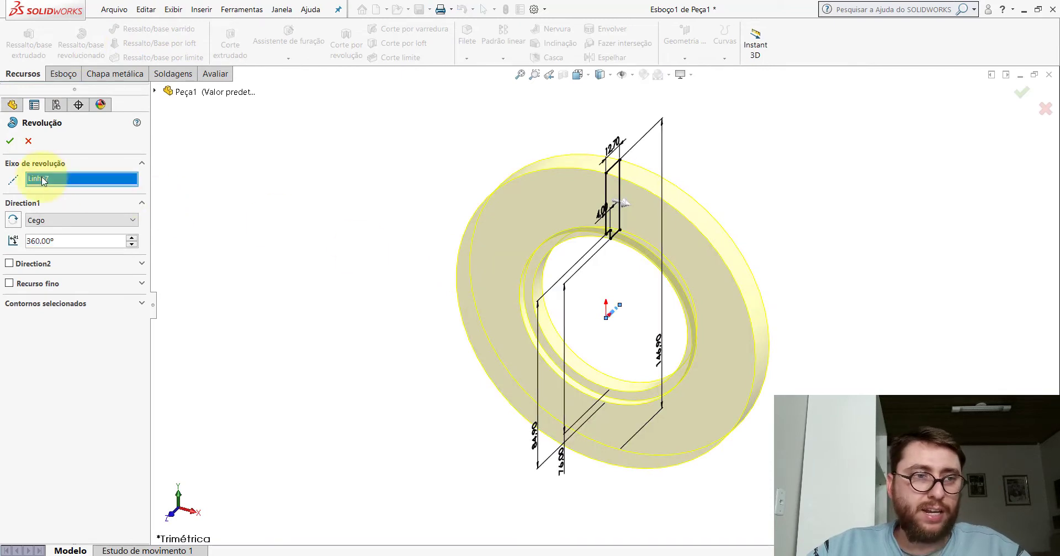
scroll(607, 309, "down", 5)
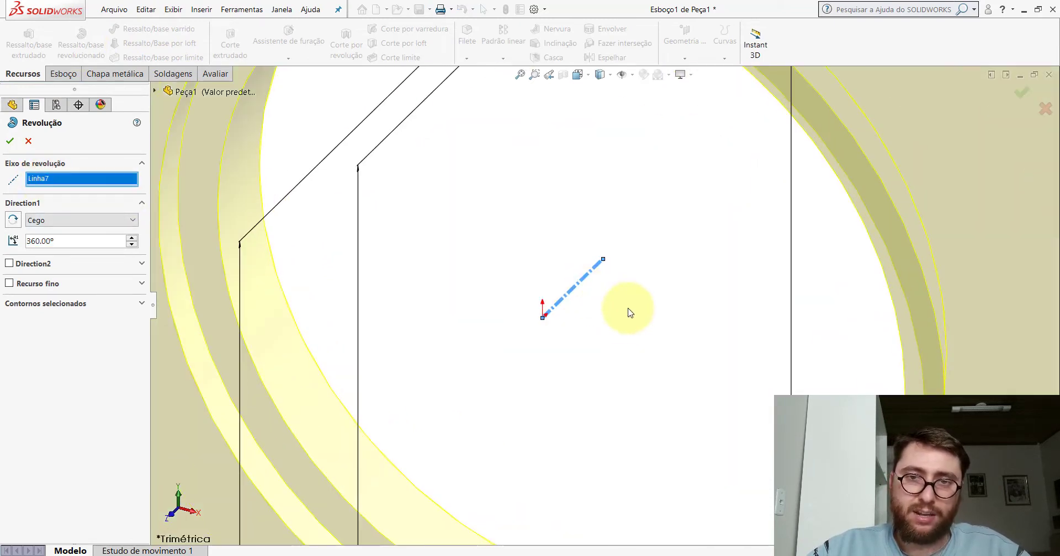
scroll(627, 309, "up", 4)
scroll(627, 309, "up", 2)
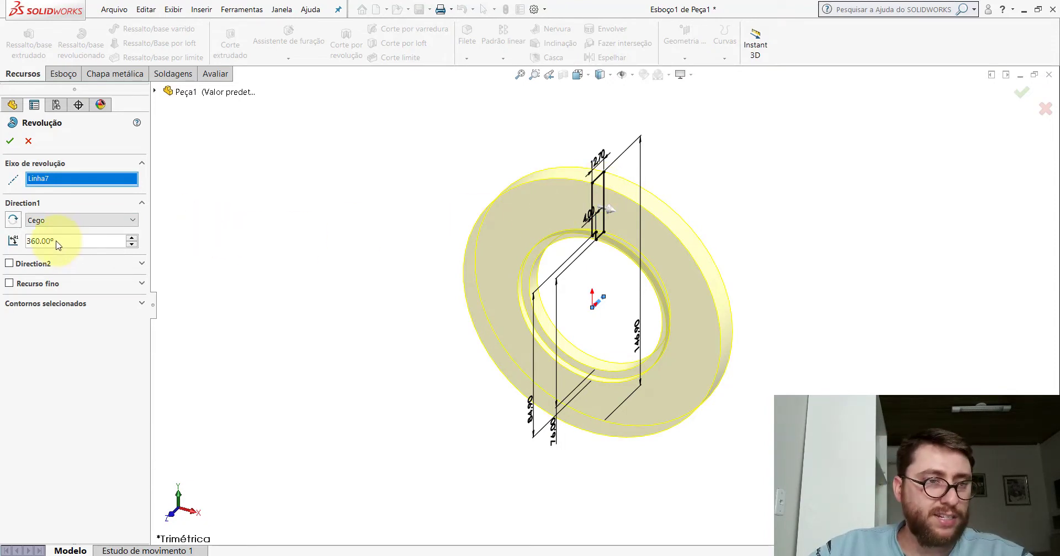
left_click(10, 141)
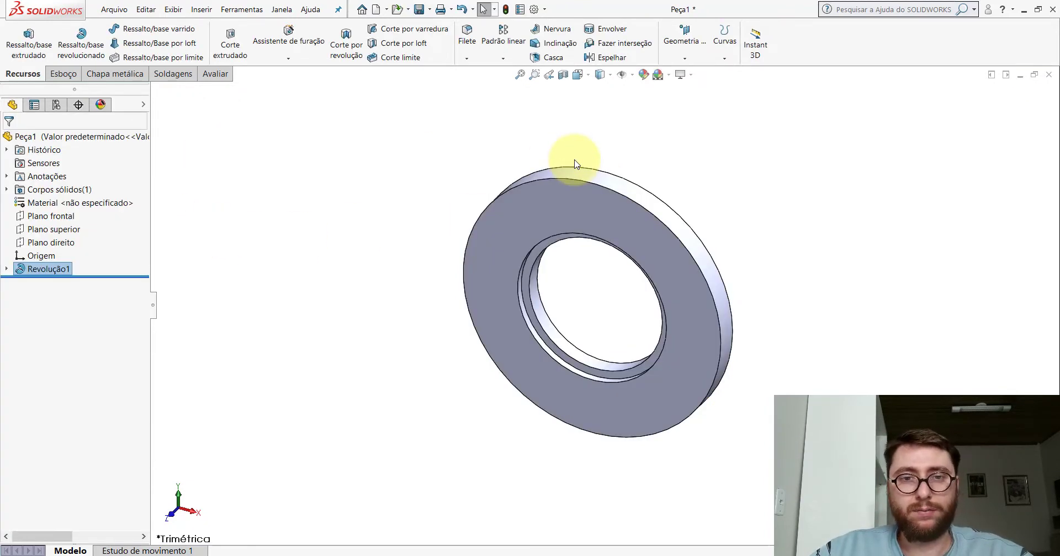
Step: Expand the revolve feature and edit its profile sketch
scroll(705, 214, "up", 2)
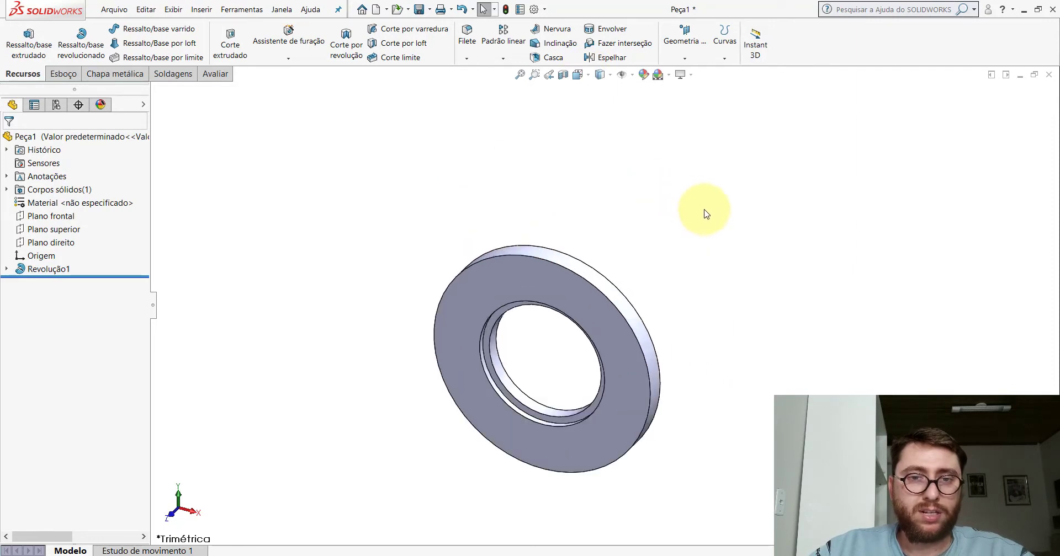
scroll(580, 256, "up", 1)
scroll(617, 319, "up", 1)
scroll(624, 307, "down", 2)
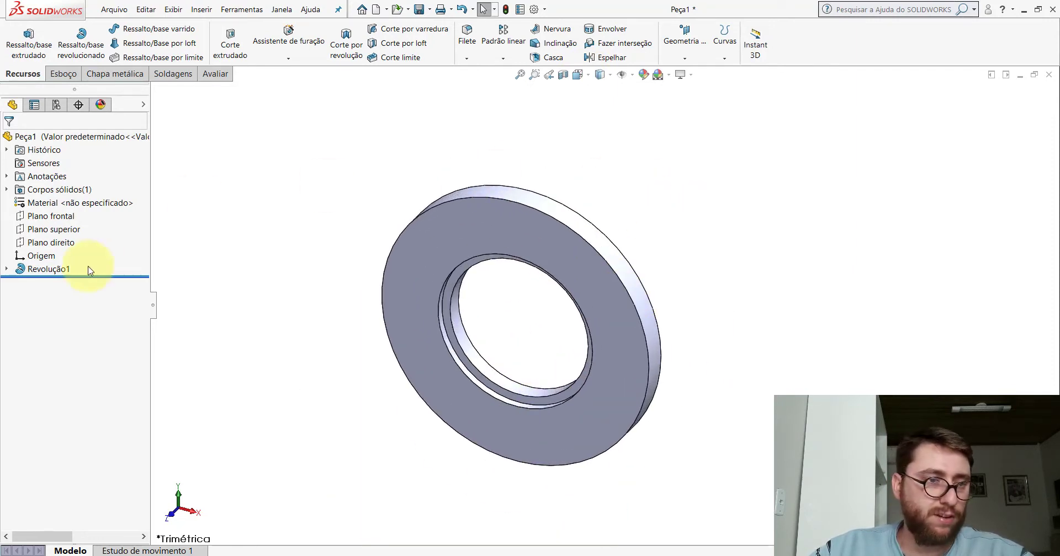
left_click(6, 270)
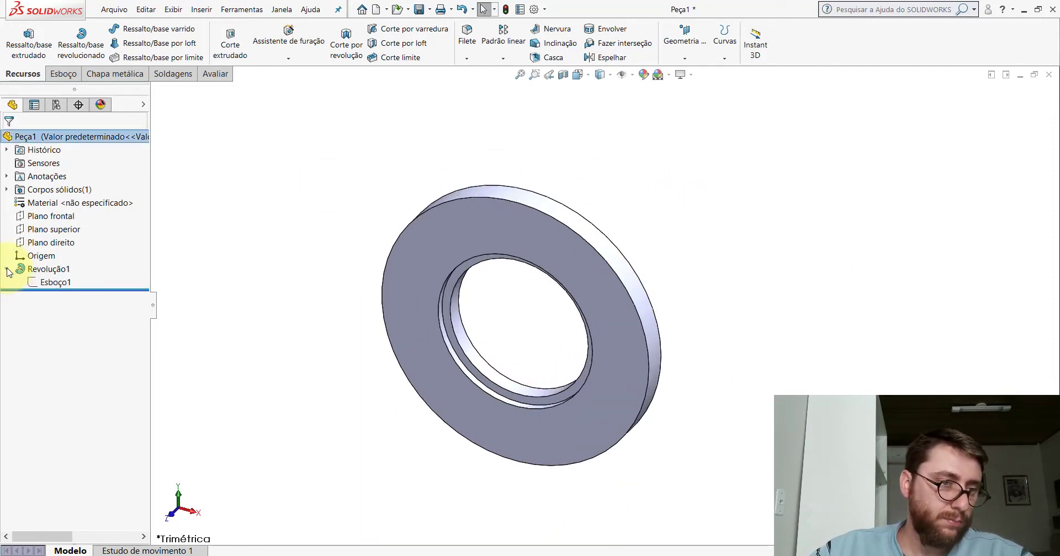
right_click(46, 284)
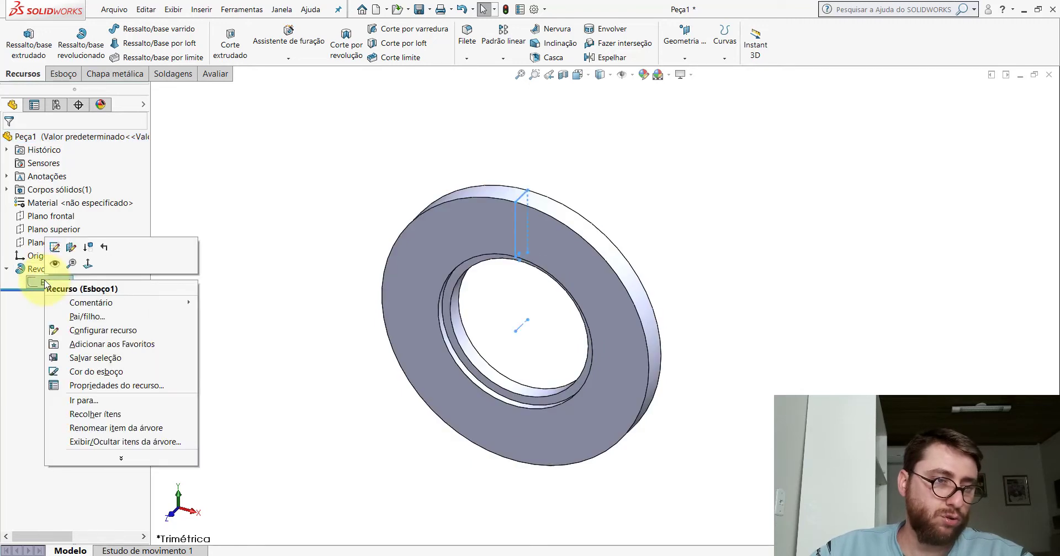
left_click(54, 248)
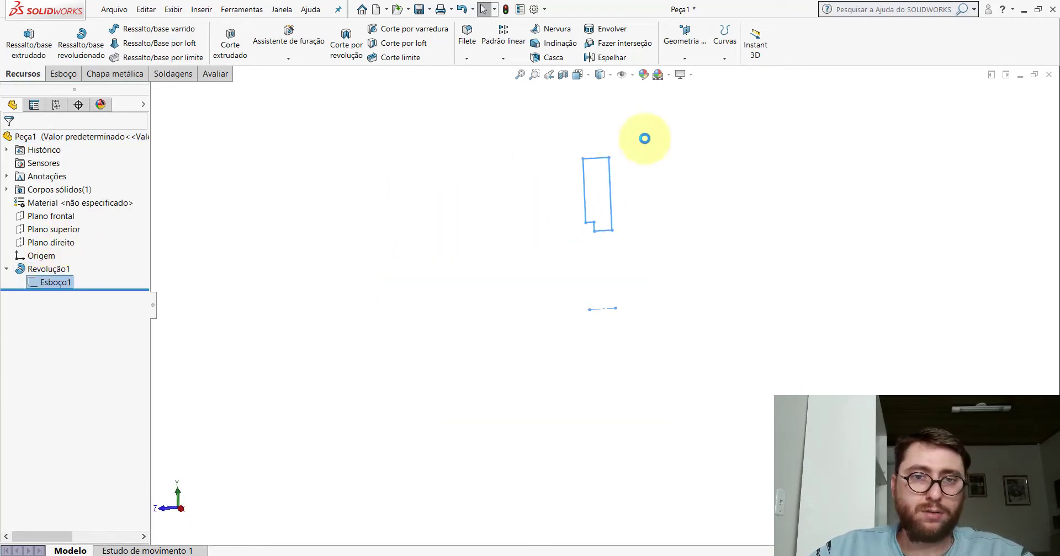
scroll(654, 161, "down", 3)
scroll(643, 172, "down", 2)
scroll(640, 172, "down", 2)
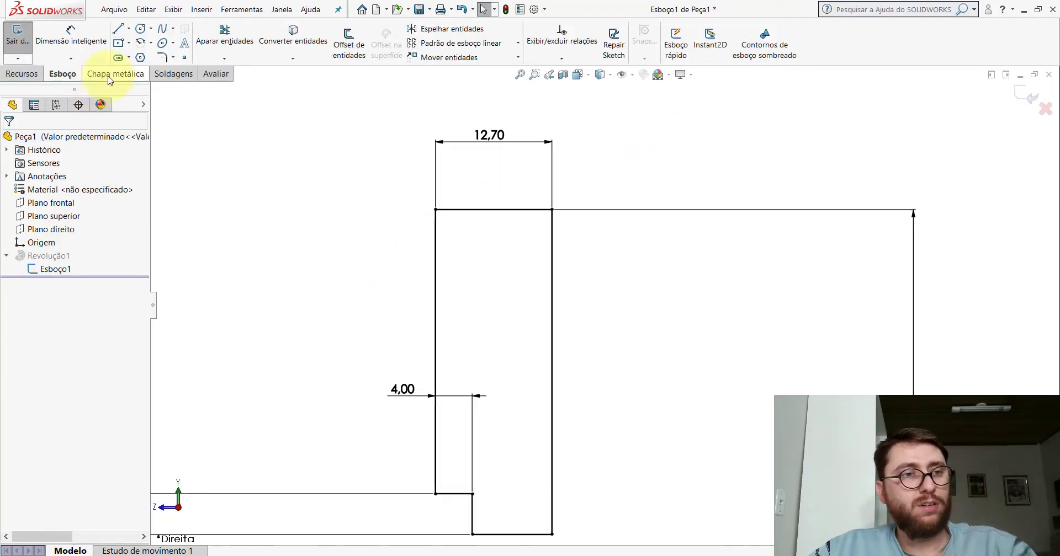
Step: Chamfer both top corners of the profile with an equal 0.50 mm sketch chamfer
left_click(174, 58)
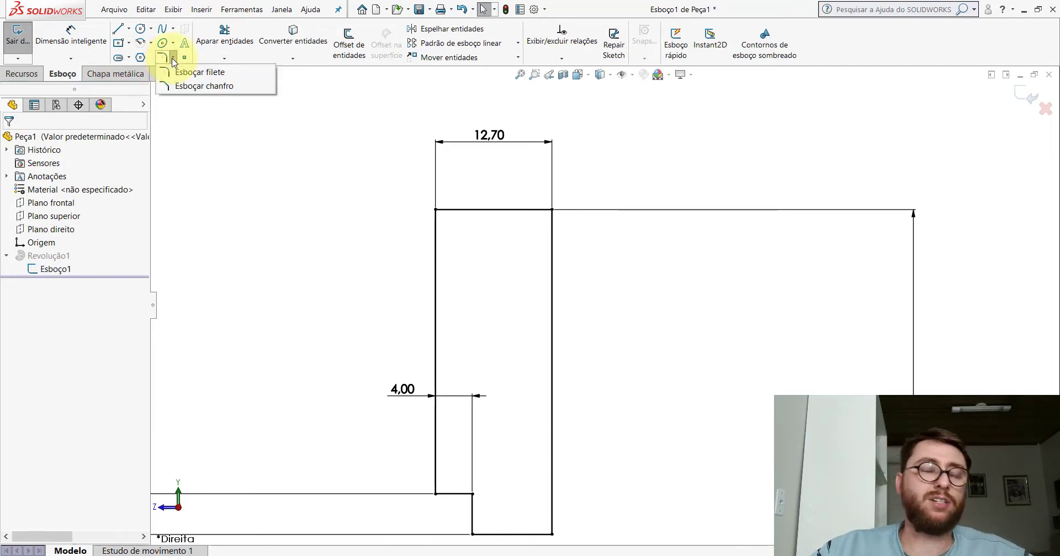
left_click(185, 88)
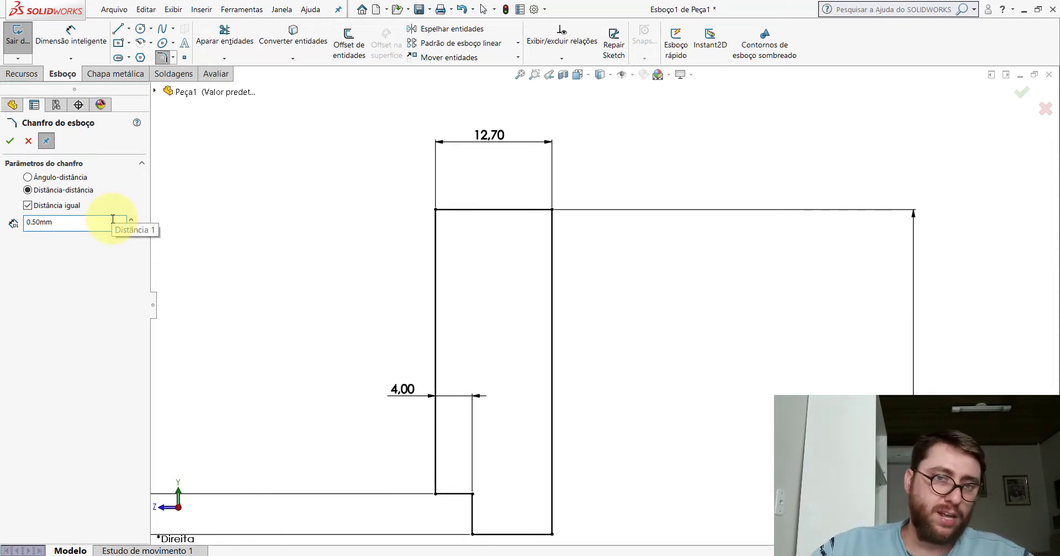
scroll(555, 212, "down", 2)
left_click(555, 209)
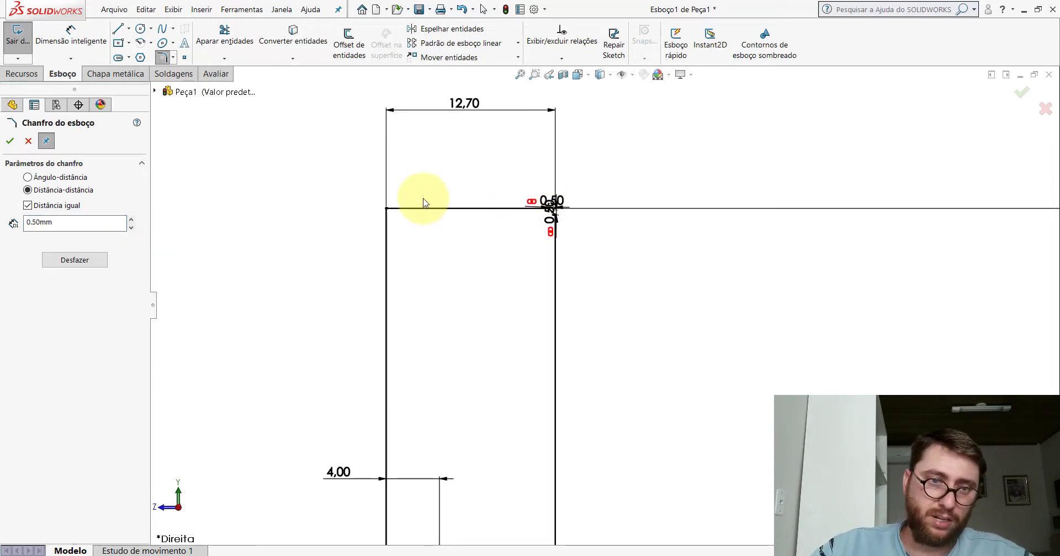
scroll(490, 236, "up", 2)
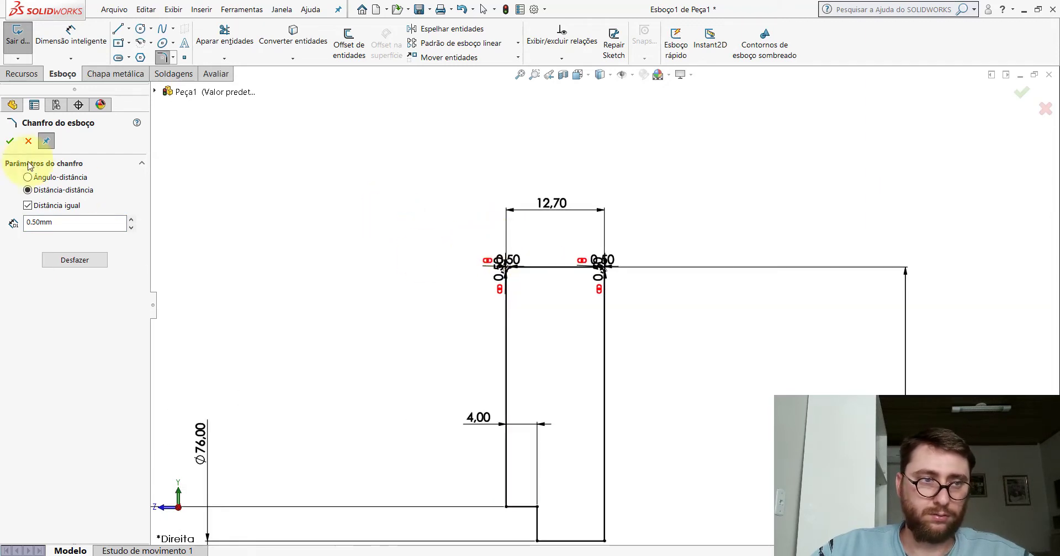
left_click(10, 141)
Step: Exit the sketch to rebuild the revolved ring and show it in isometric view
left_click(1024, 93)
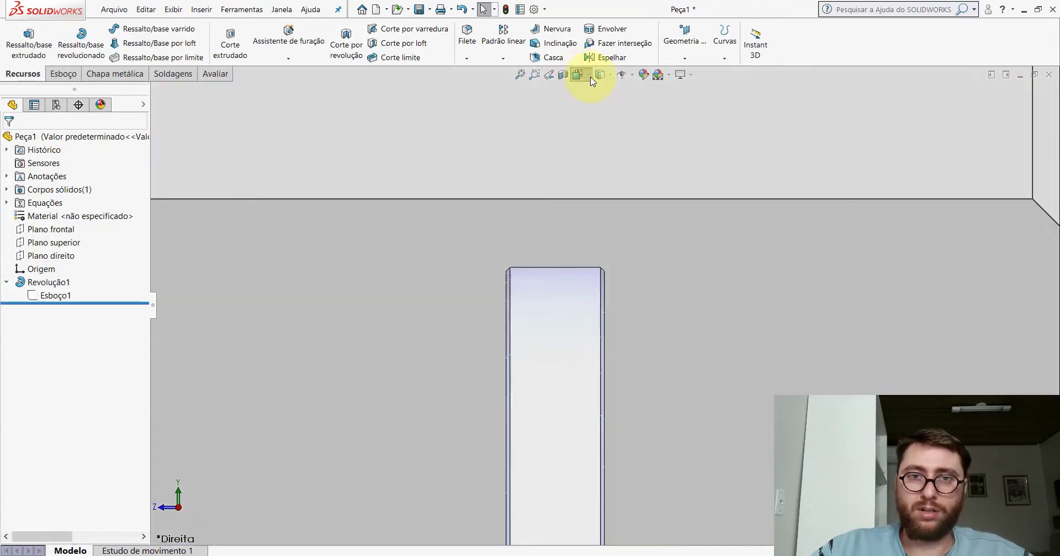
left_click(589, 78)
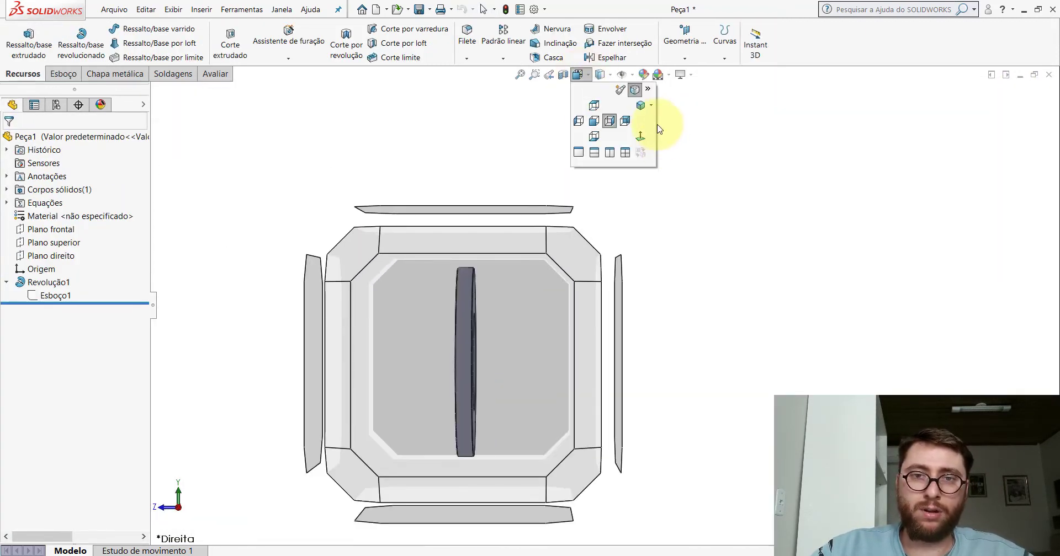
left_click(640, 106)
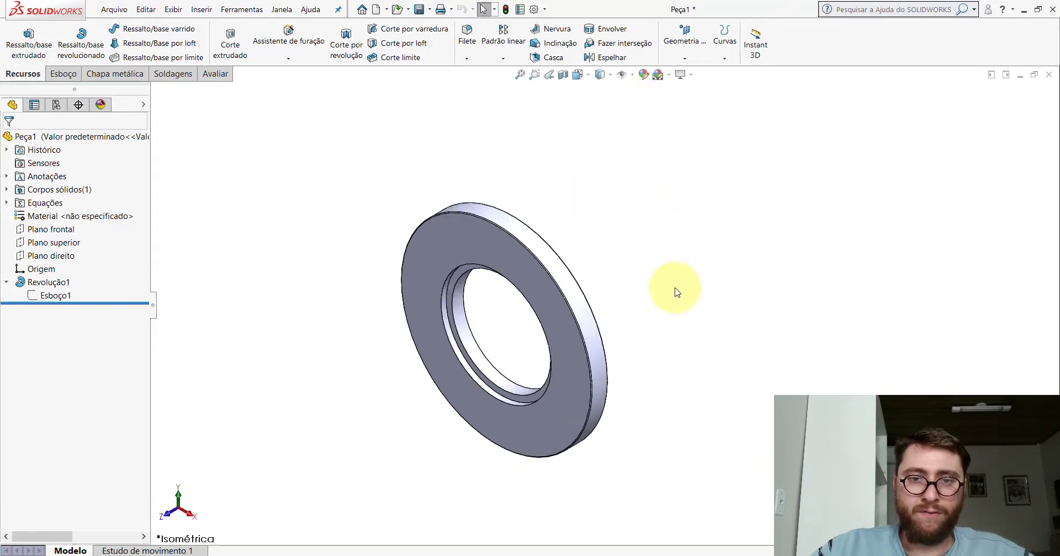
Step: Bring up the original flange in Right view and start the Measure tool
left_click(484, 491)
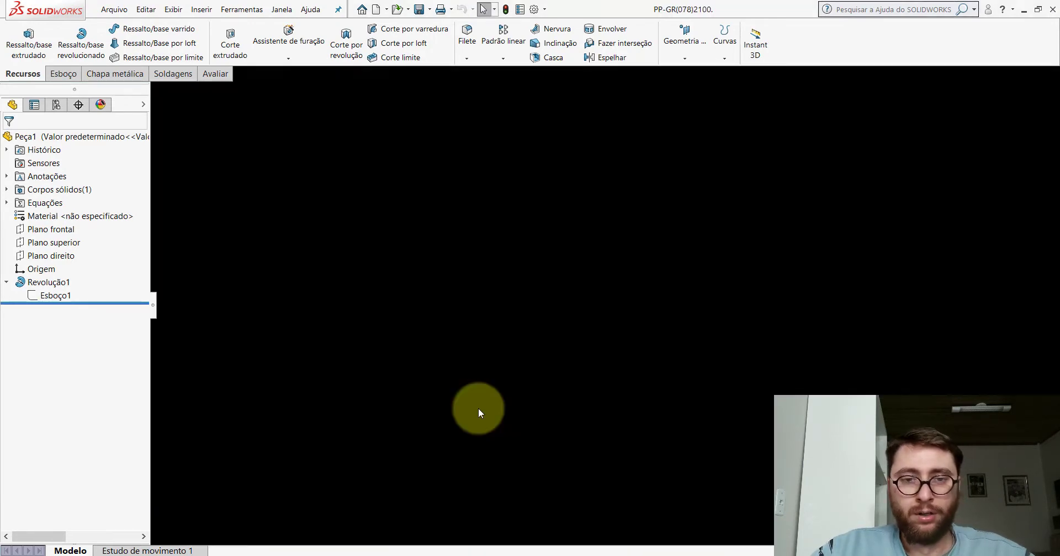
key("space")
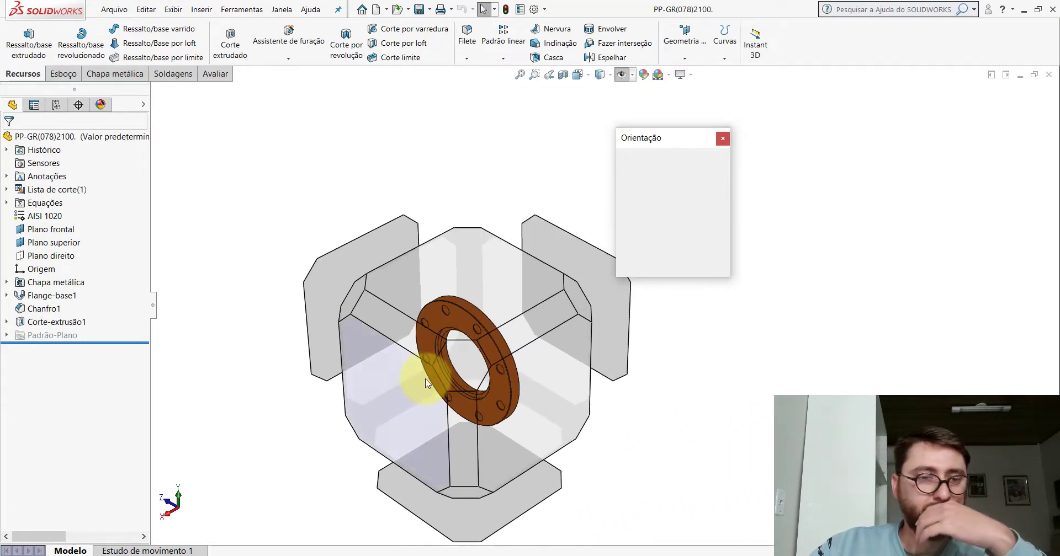
left_click(421, 379)
left_click(215, 74)
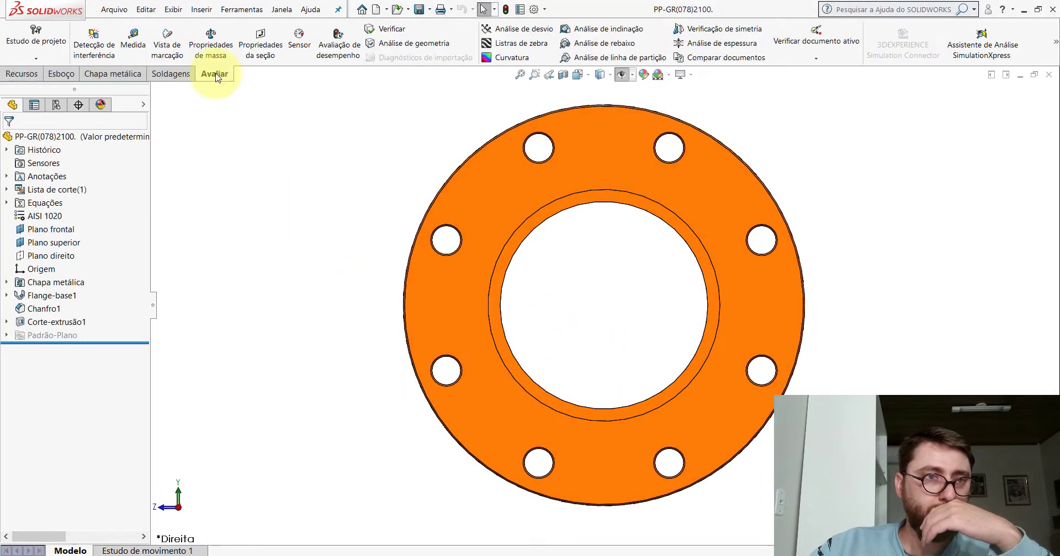
left_click(134, 39)
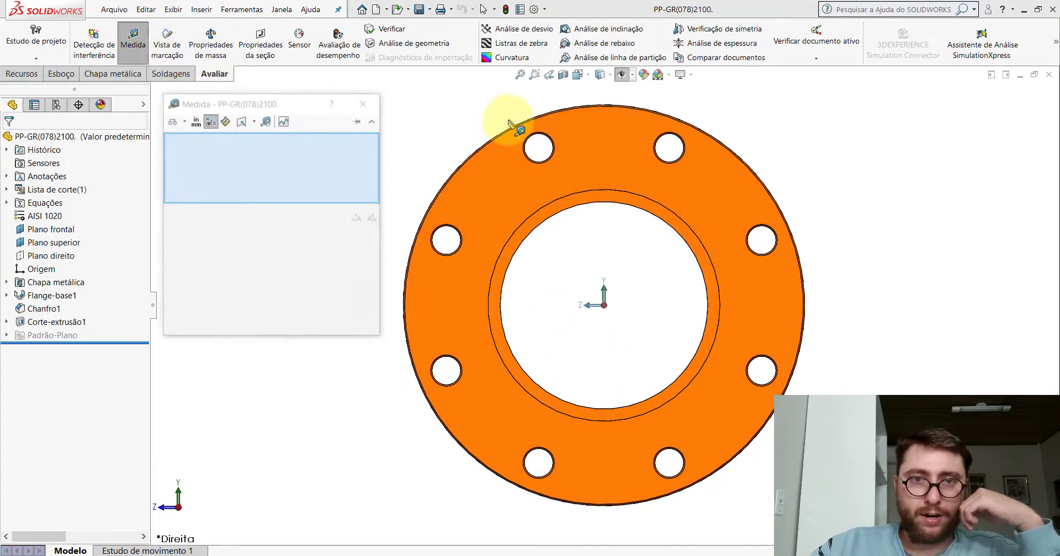
Step: Measure between opposite bolt holes (124.9 mm centre distance), then return to Peça1
left_click(547, 159)
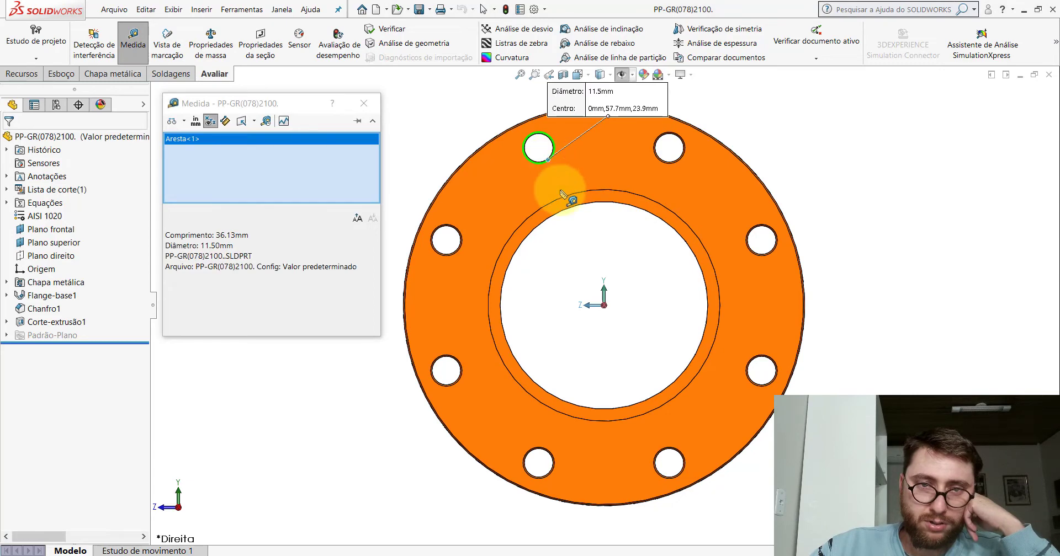
left_click(679, 451)
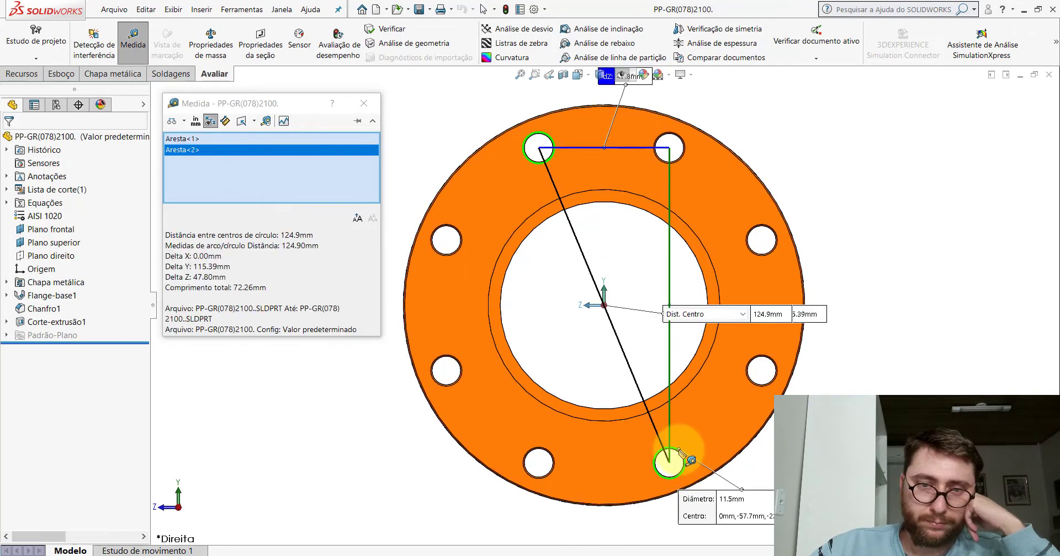
left_click_drag(808, 314, 833, 239)
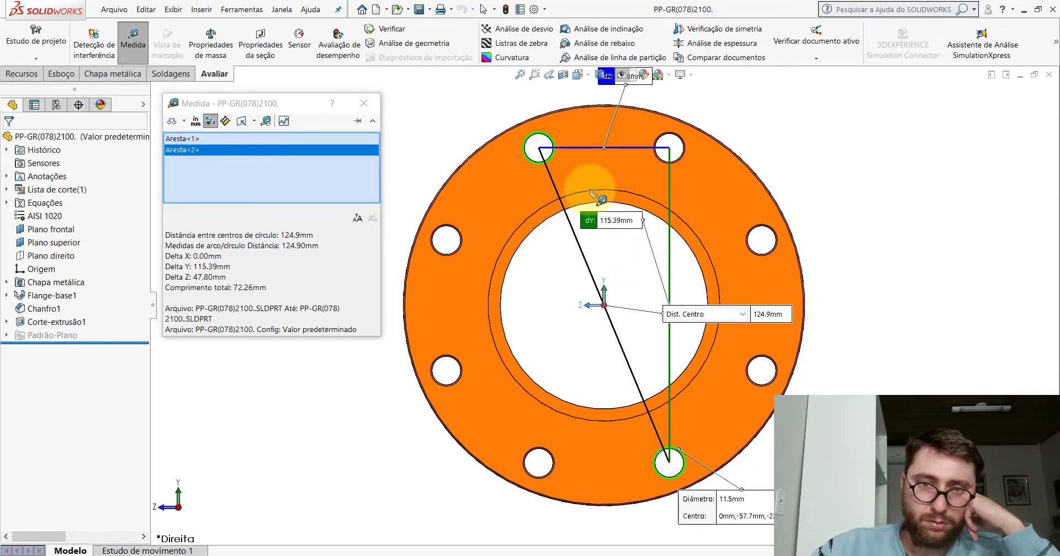
left_click_drag(780, 319, 527, 282)
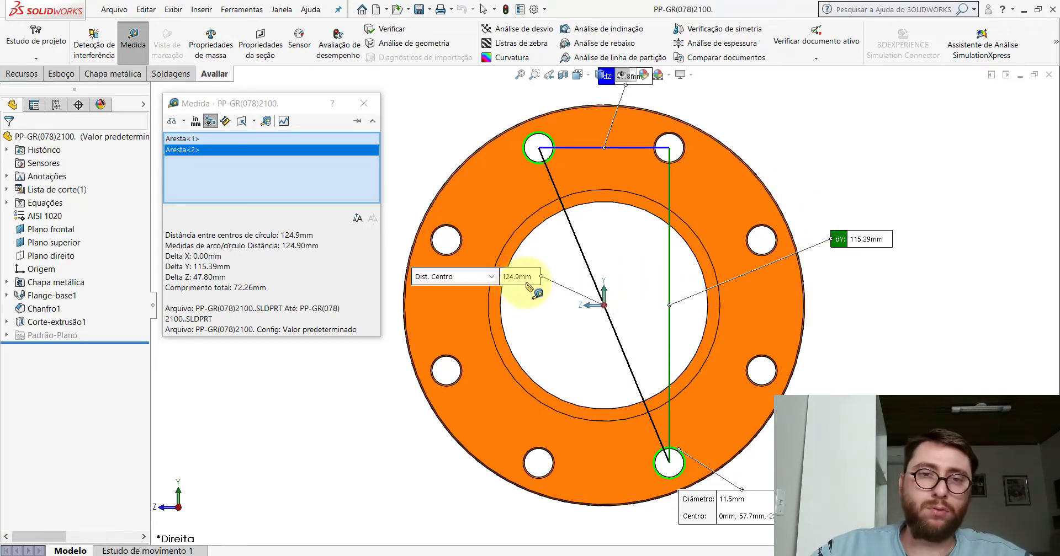
key("Escape")
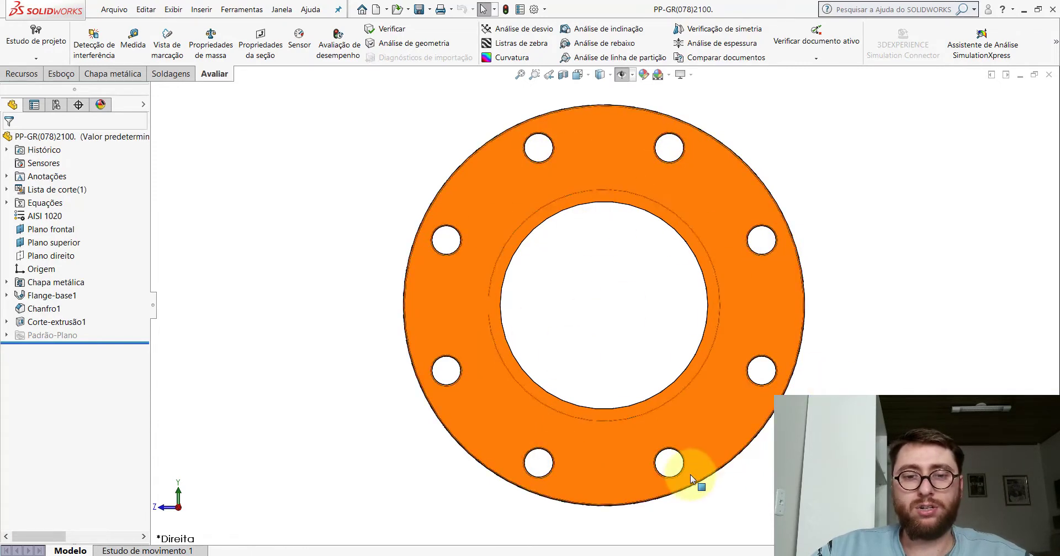
left_click(634, 514)
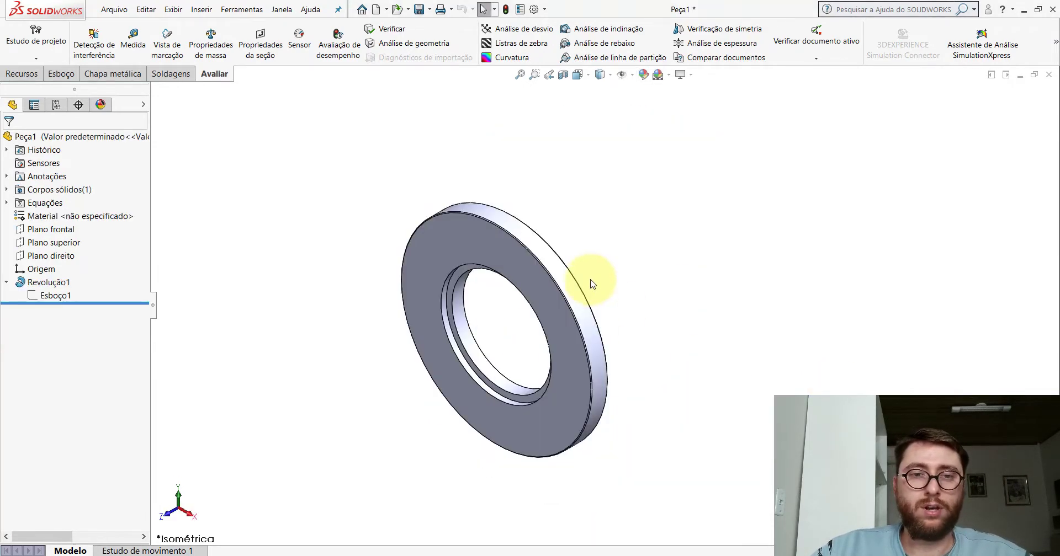
Step: Start a sketch on the ring's front face with a construction circle centred on the origin
left_click(480, 240)
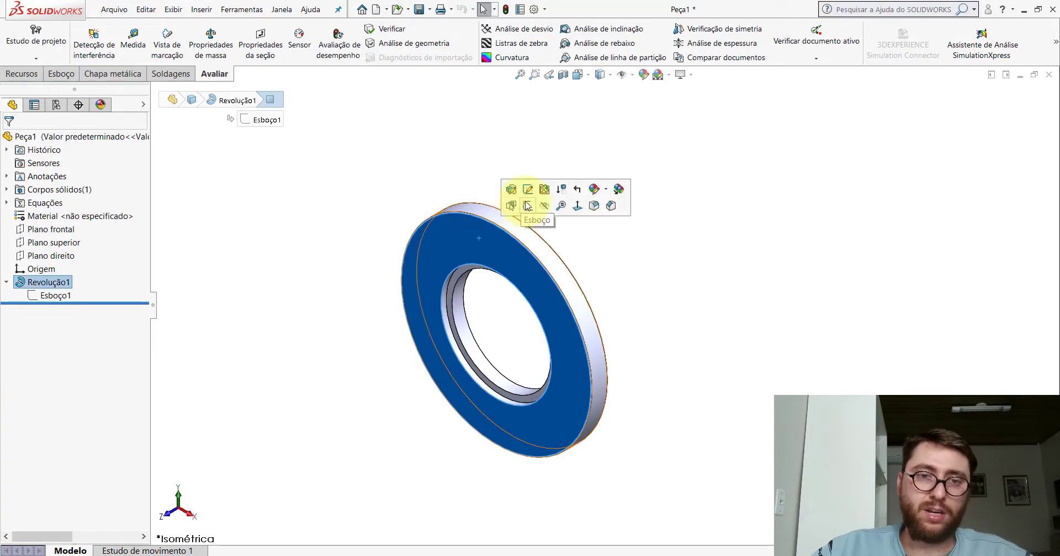
left_click(542, 206)
left_click(526, 219)
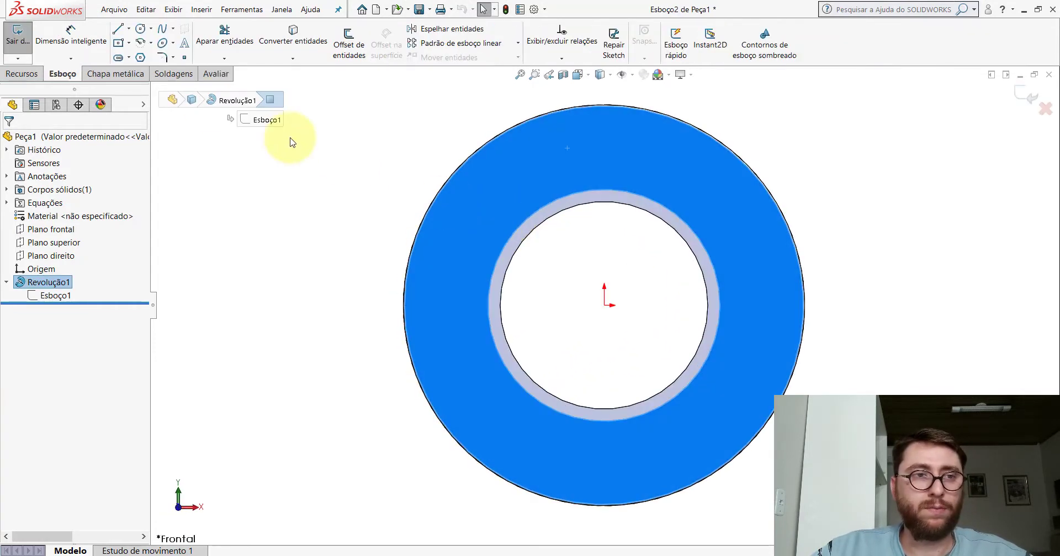
left_click(139, 29)
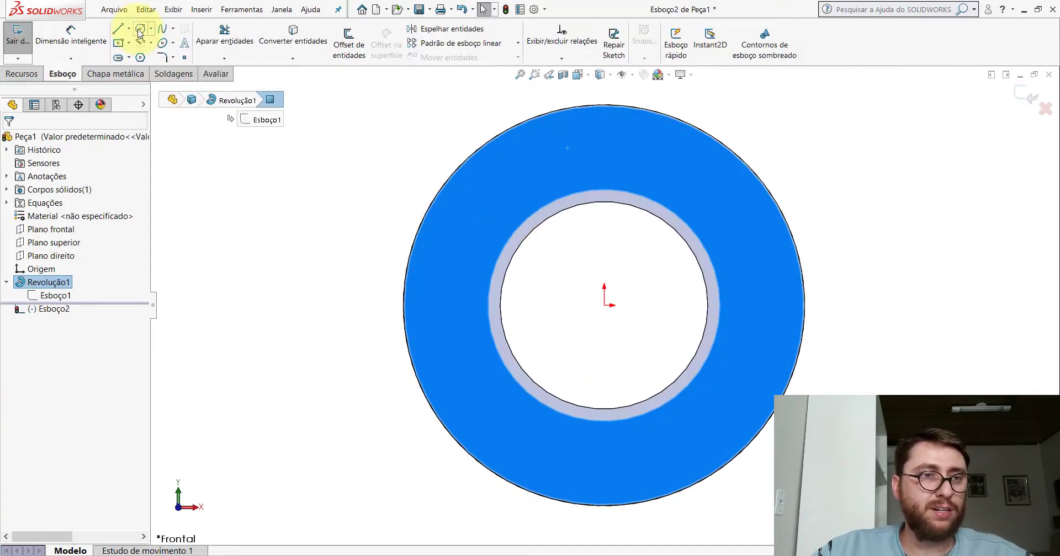
left_click(603, 307)
left_click(639, 145)
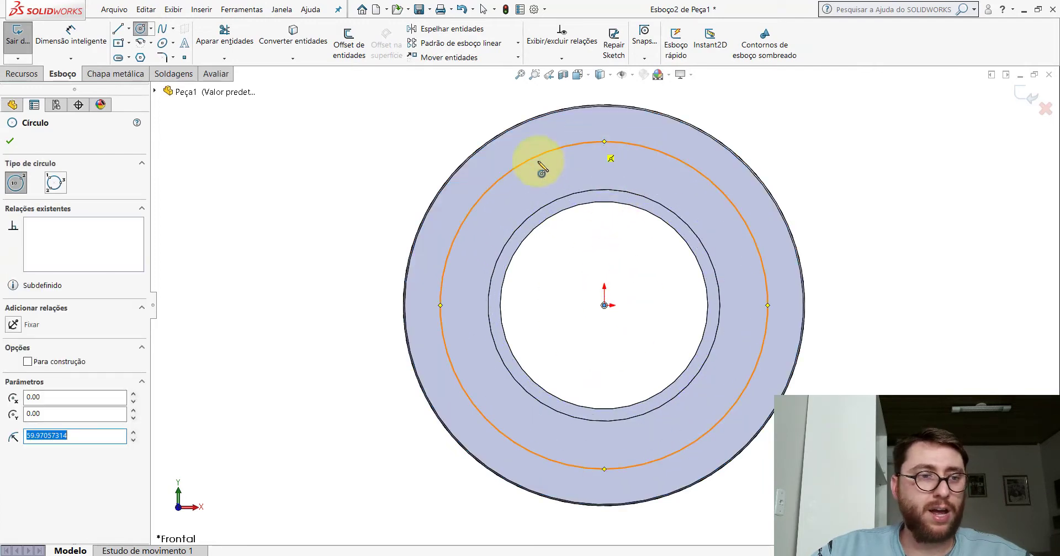
left_click(27, 362)
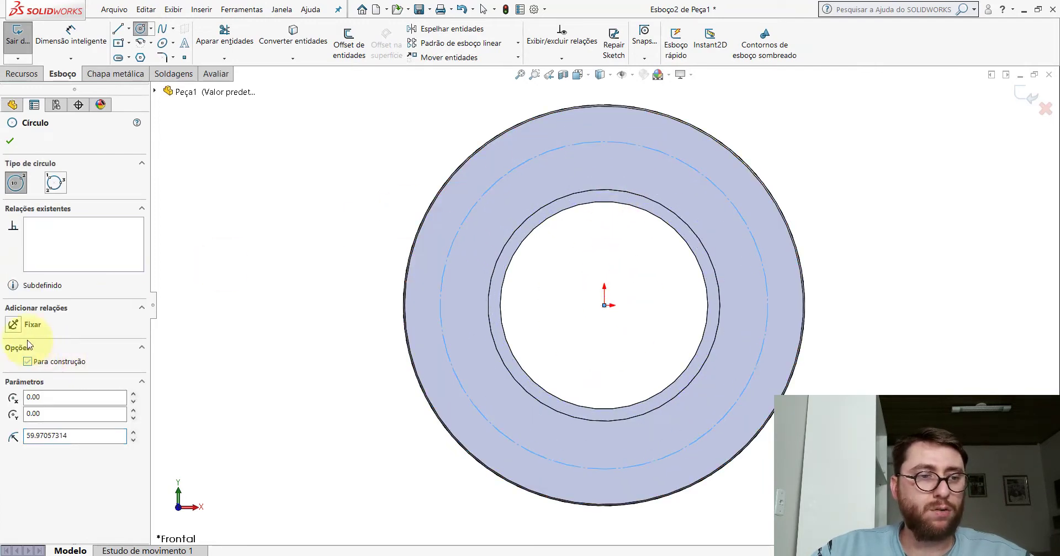
left_click(10, 140)
Step: Dimension the construction bolt circle to Ø124.9 mm
left_click(71, 35)
scroll(811, 331, "down", 2)
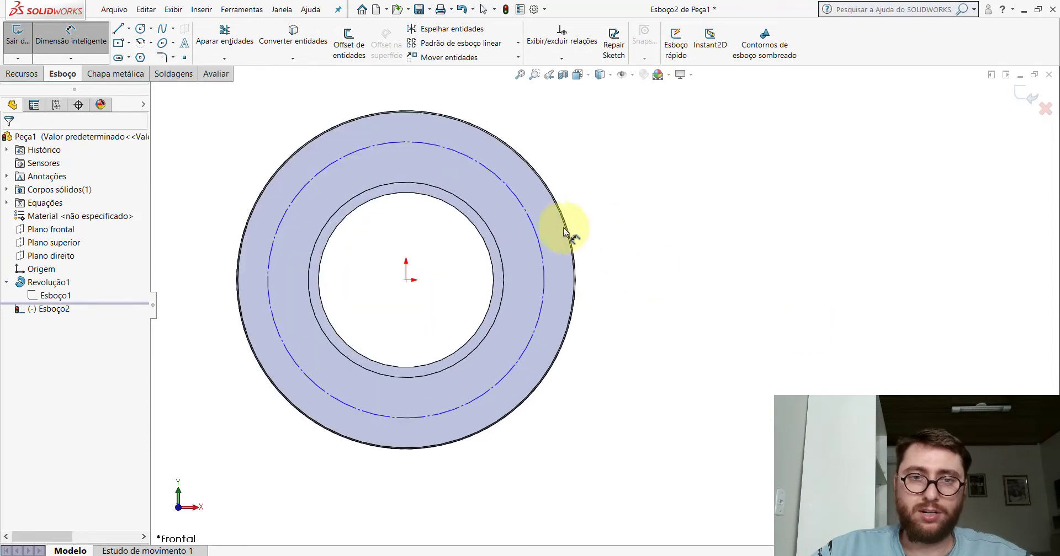
left_click(533, 226)
left_click(644, 276)
type("12")
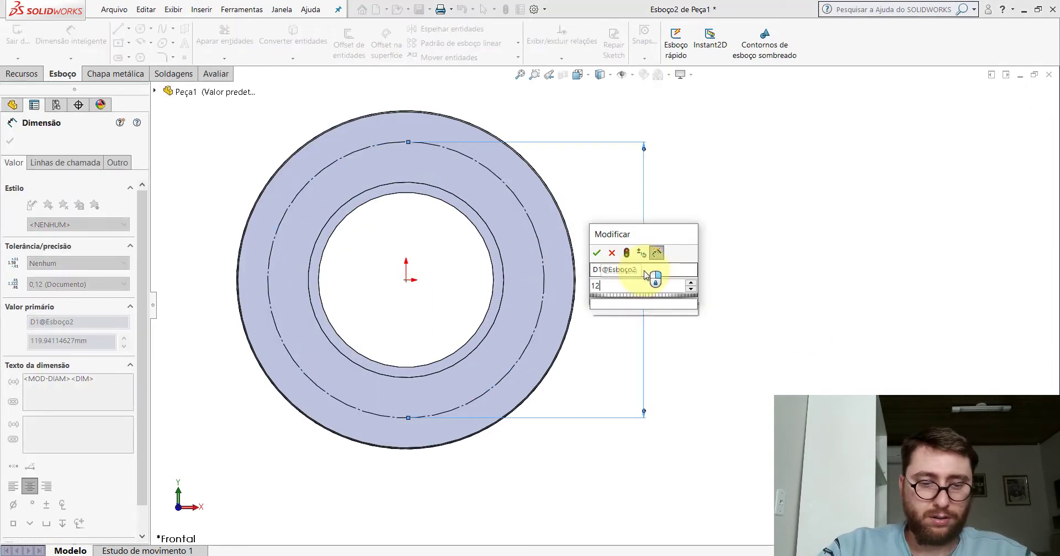
type("4,9")
key("Return")
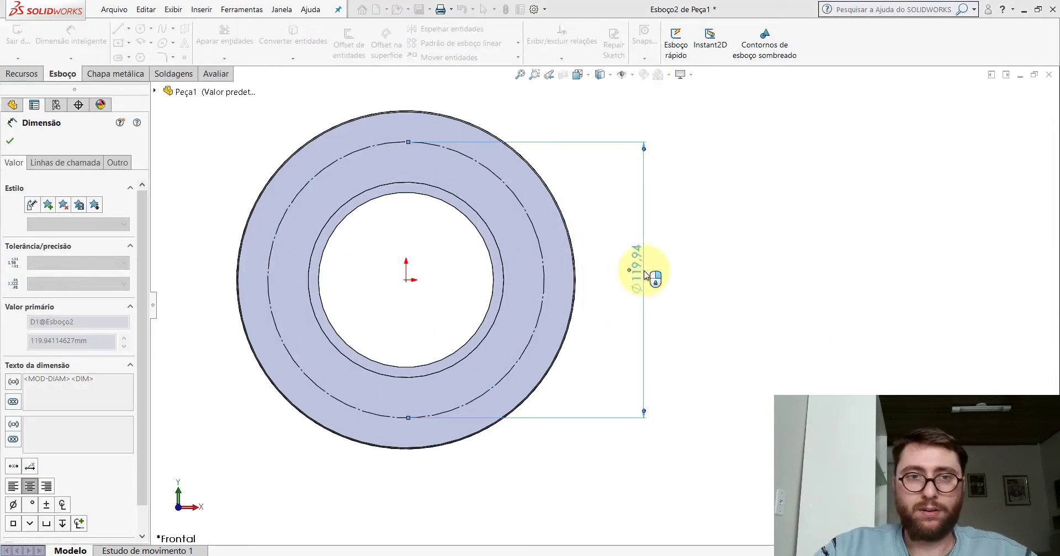
key("Escape")
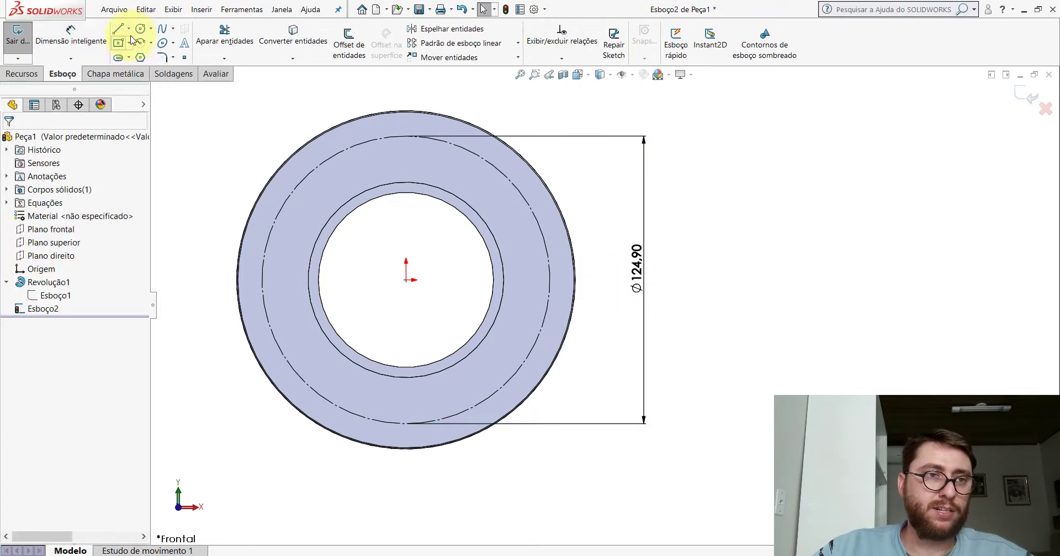
Step: Draw a vertical and a slanted centerline from the origin to the bolt circle
left_click(129, 29)
left_click(142, 57)
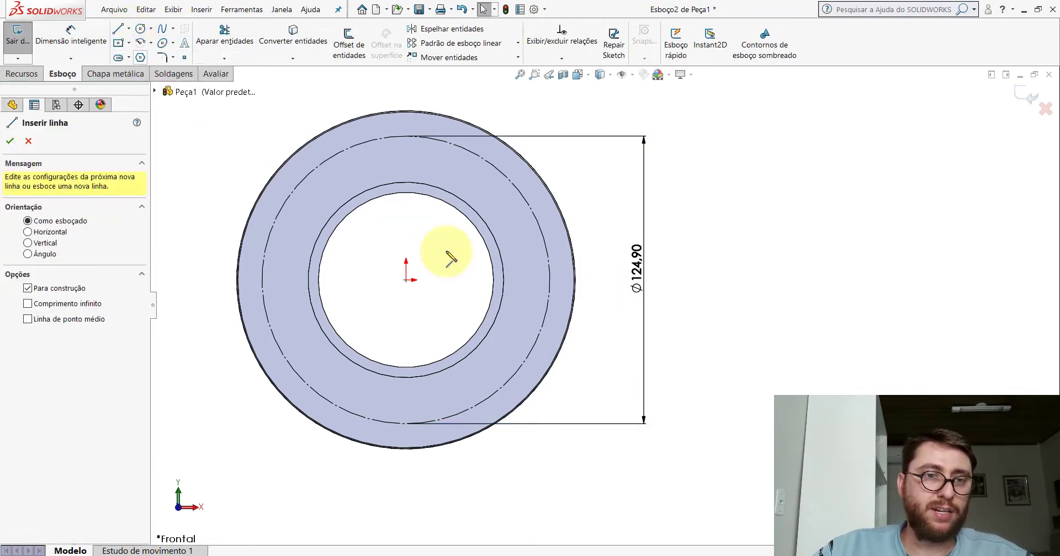
left_click(406, 280)
scroll(369, 187, "down", 3)
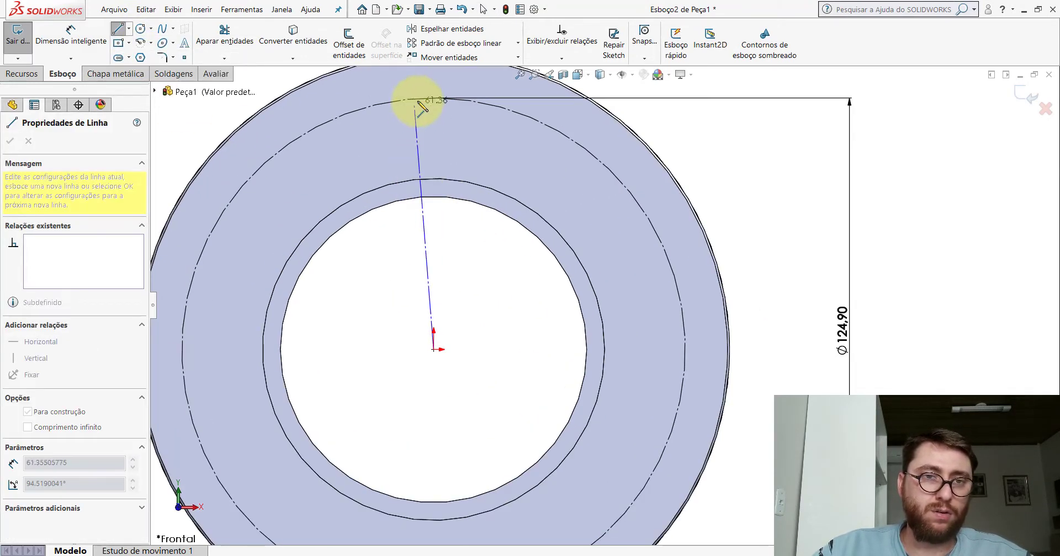
left_click(433, 98)
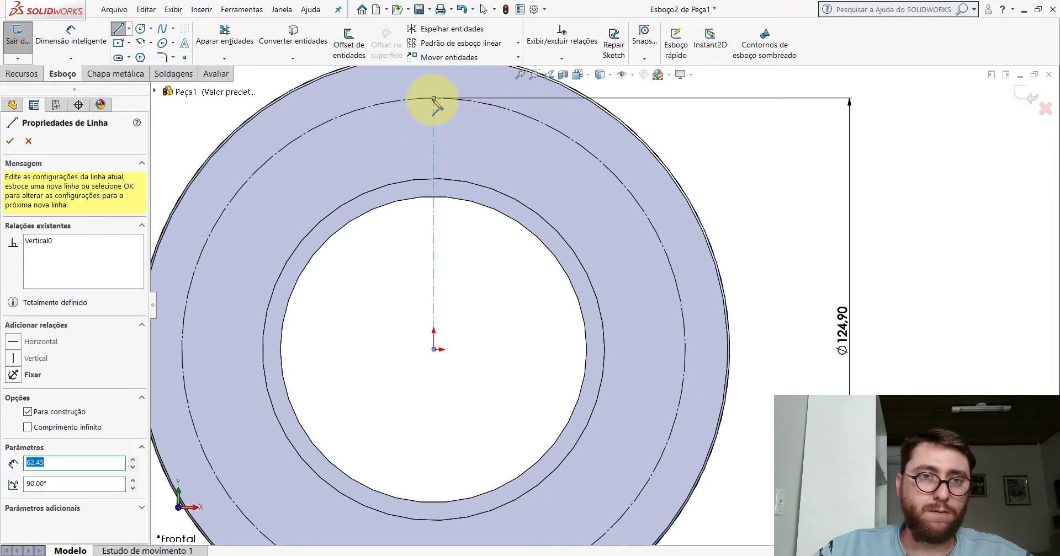
key("Escape")
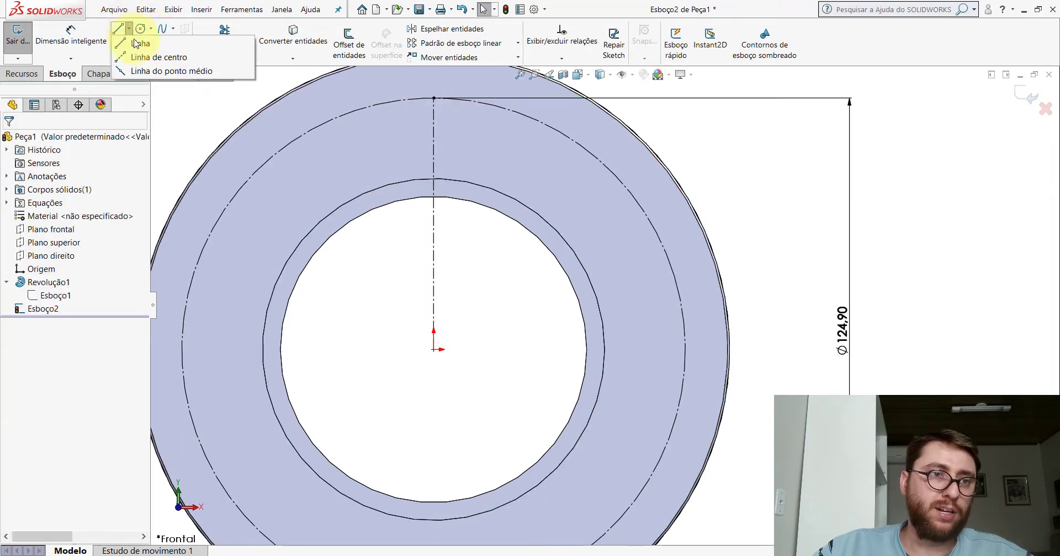
left_click(138, 57)
left_click(434, 349)
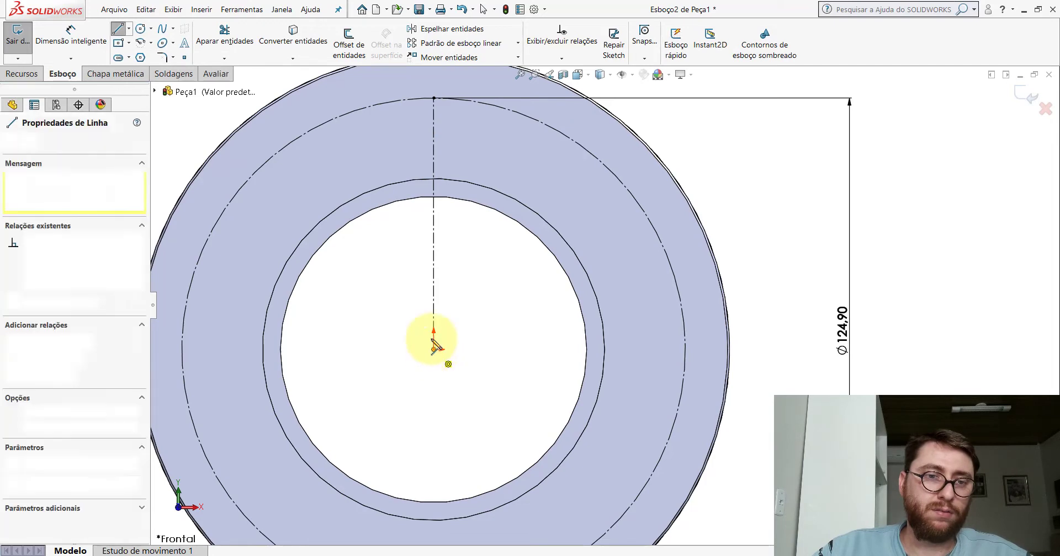
left_click(356, 112)
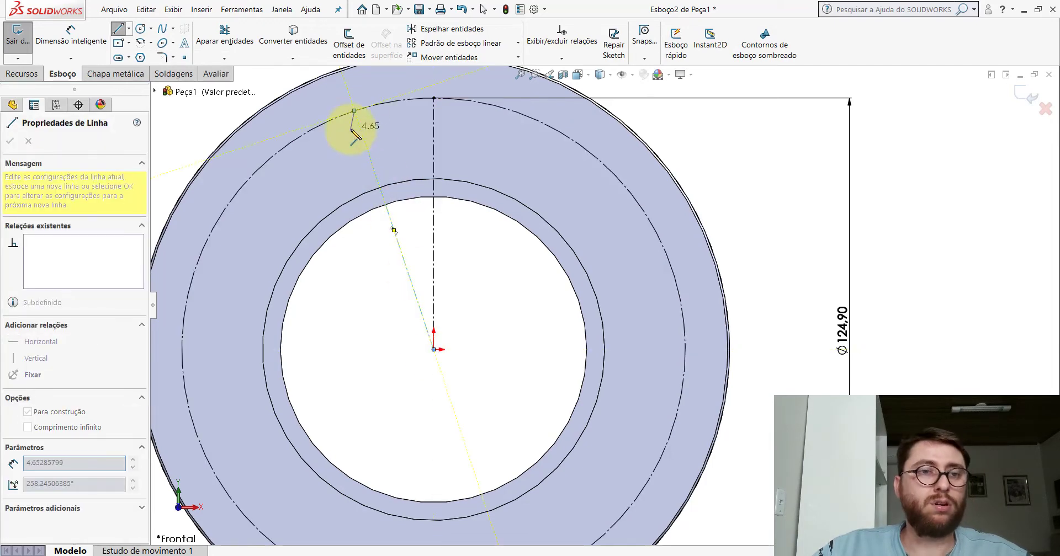
key("Escape")
key("f")
Step: Dimension the angle between the two centerlines as 22.5°
left_click(71, 33)
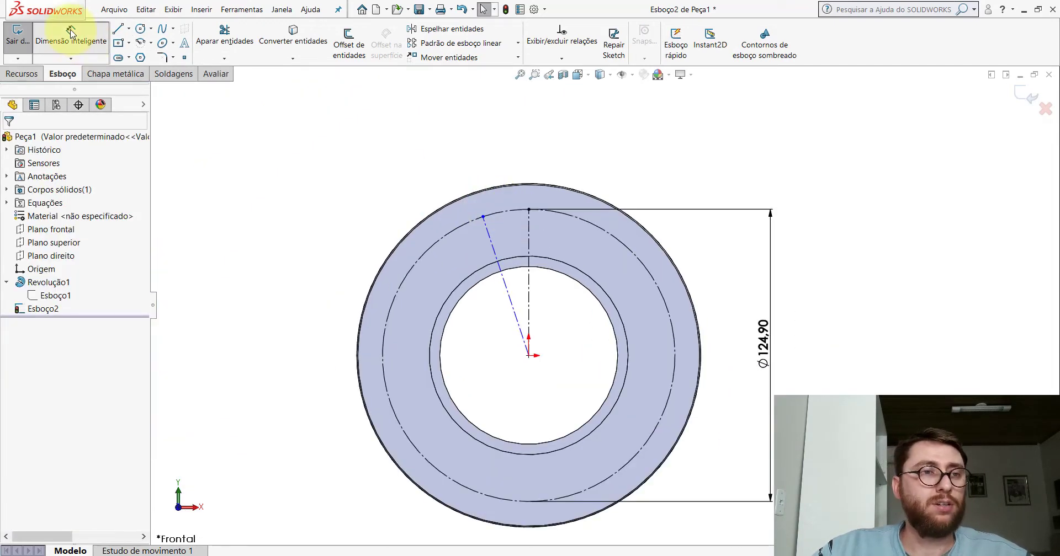
scroll(627, 300, "down", 1)
scroll(627, 300, "down", 2)
left_click(464, 219)
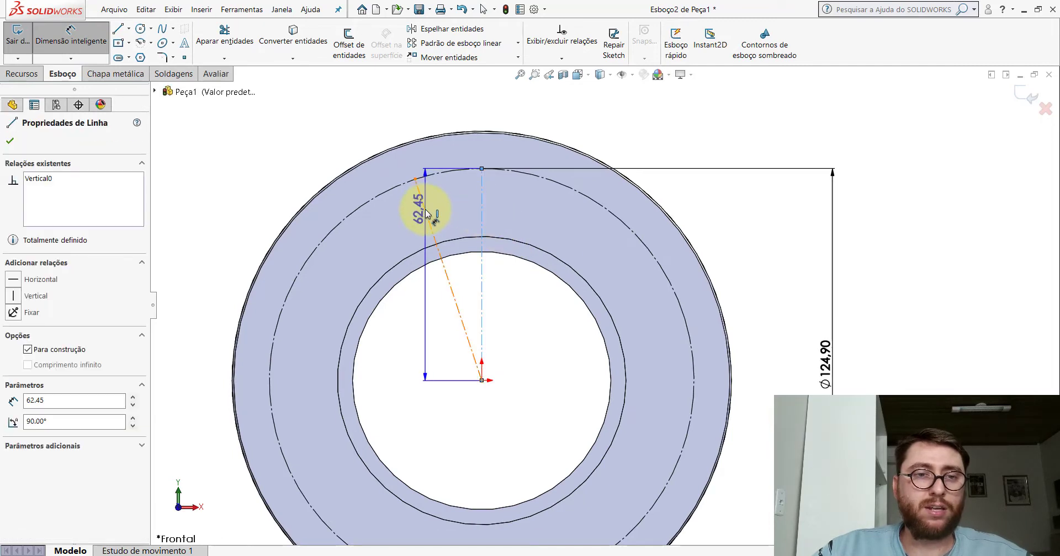
left_click(422, 208)
left_click(425, 100)
type("22,5")
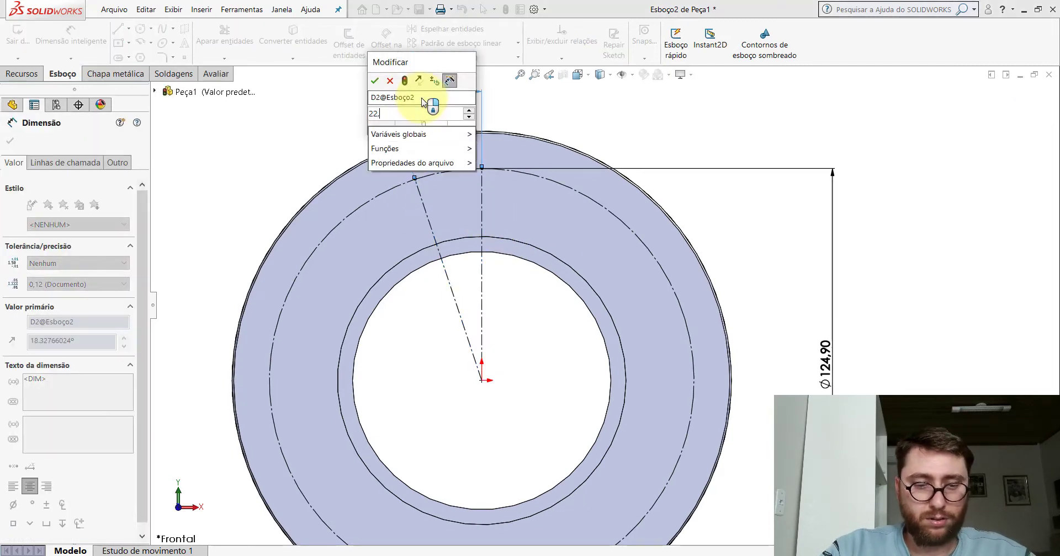
key("Return")
key("Escape")
scroll(562, 231, "up", 3)
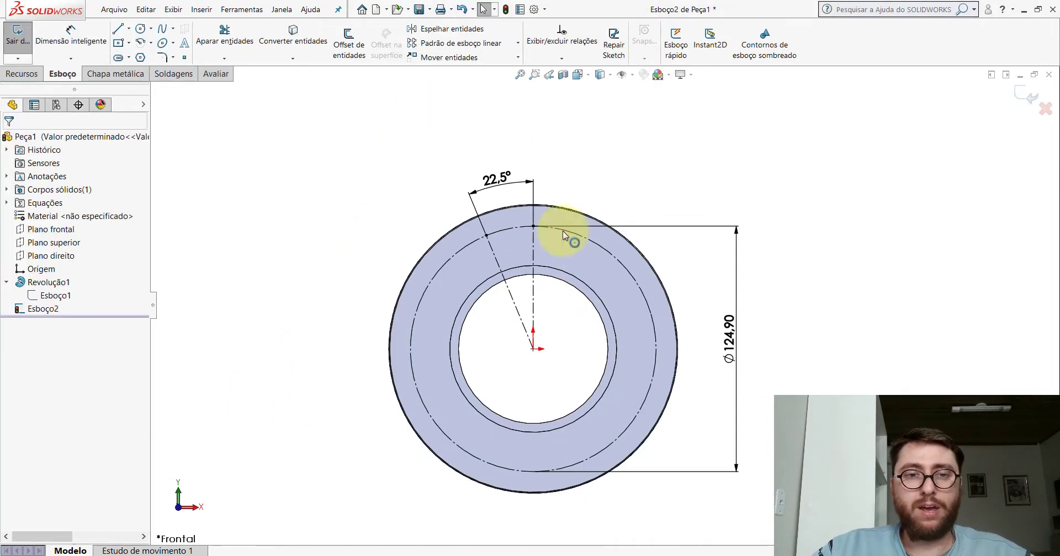
scroll(595, 294, "down", 2)
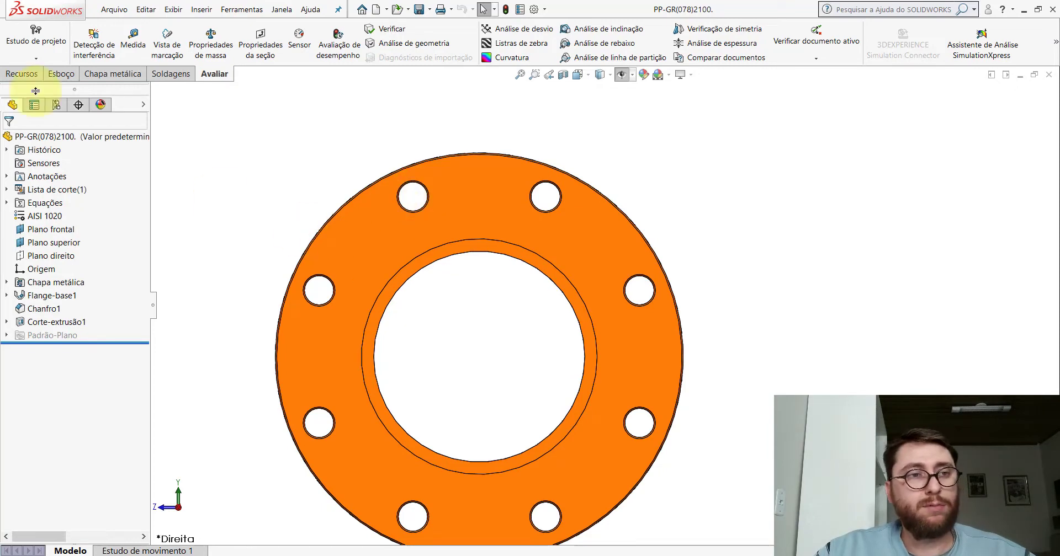
Step: Measure the original flange's upper-left bolt hole (Ø10.50 mm), then return to Peça1's Esboço2
left_click(138, 44)
scroll(436, 226, "down", 2)
scroll(497, 259, "down", 2)
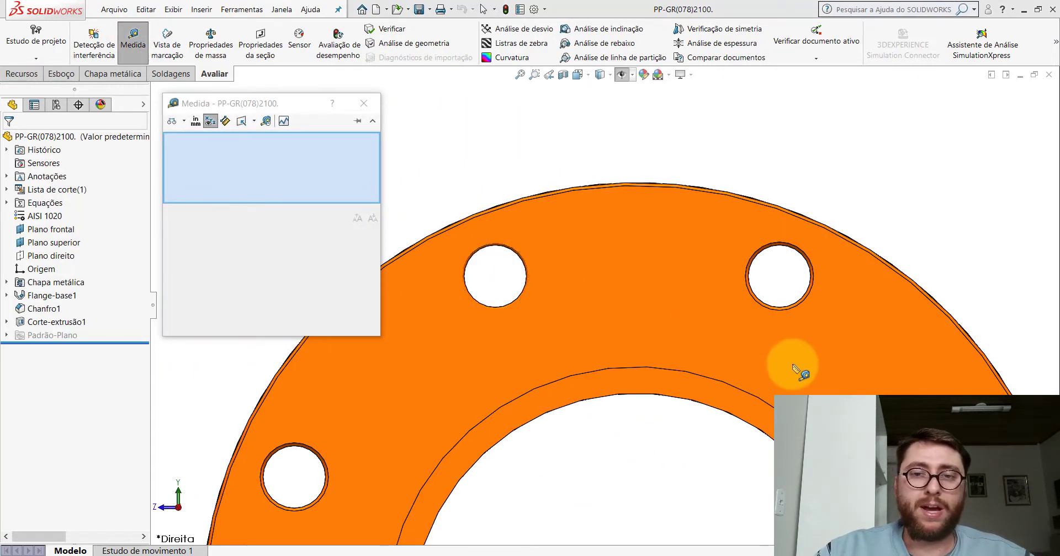
scroll(745, 309, "up", 5)
scroll(718, 430, "down", 2)
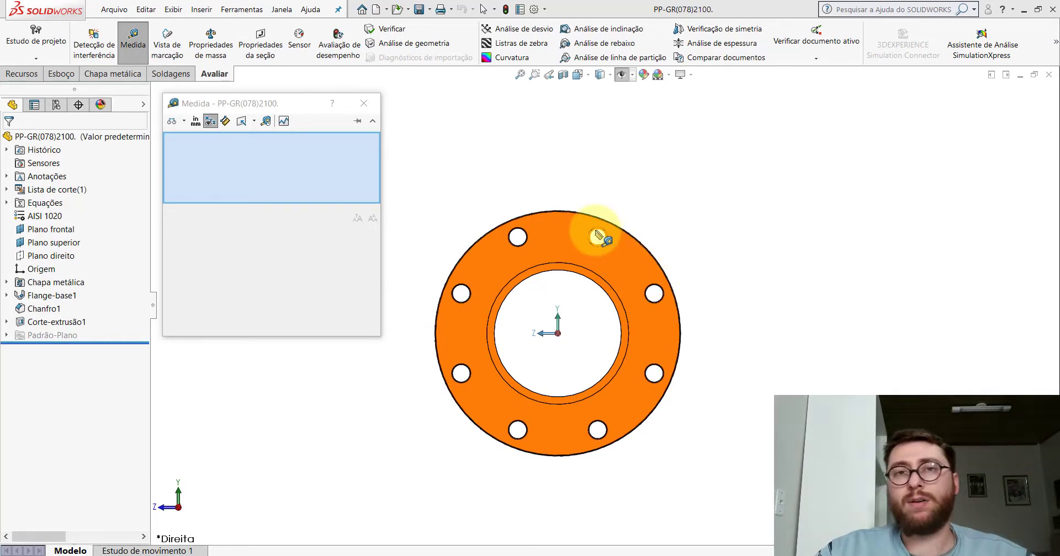
scroll(599, 236, "down", 2)
scroll(592, 246, "down", 2)
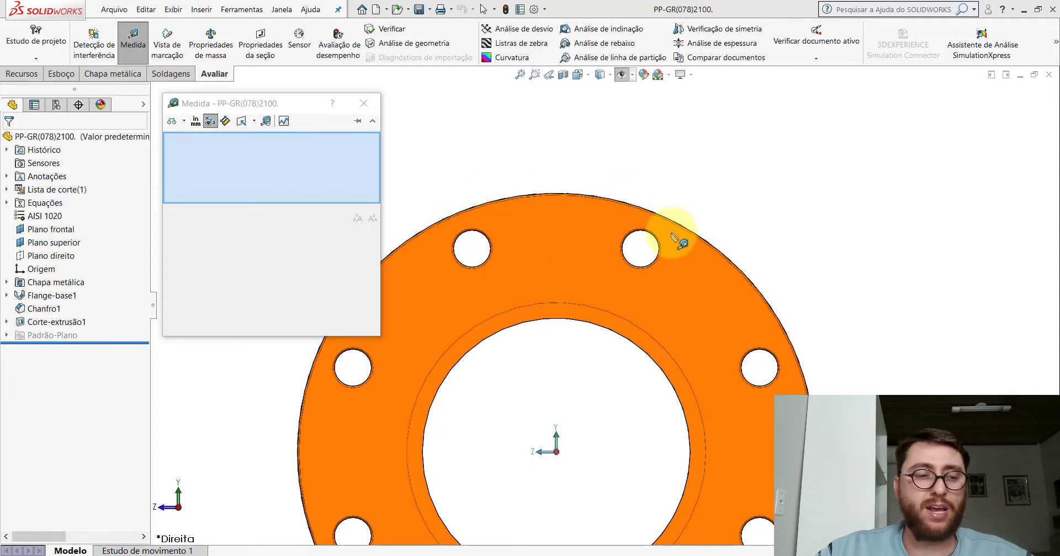
scroll(499, 271, "down", 3)
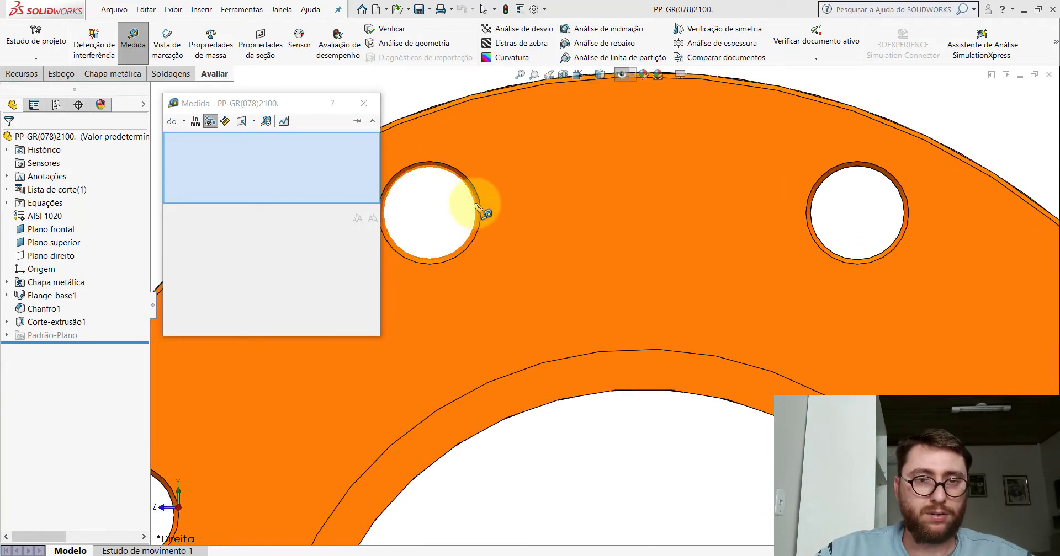
left_click(478, 208)
scroll(586, 259, "up", 2)
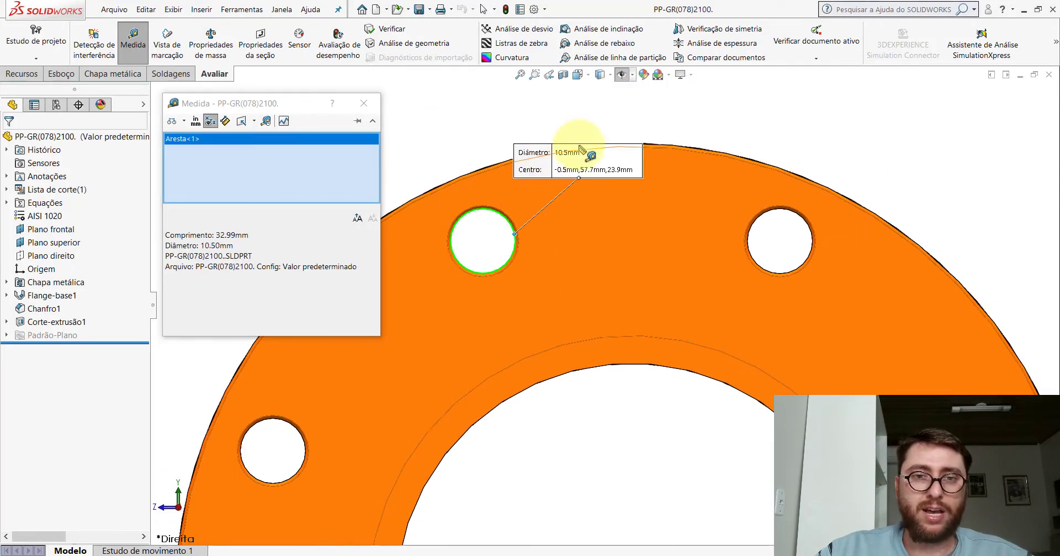
key("Escape")
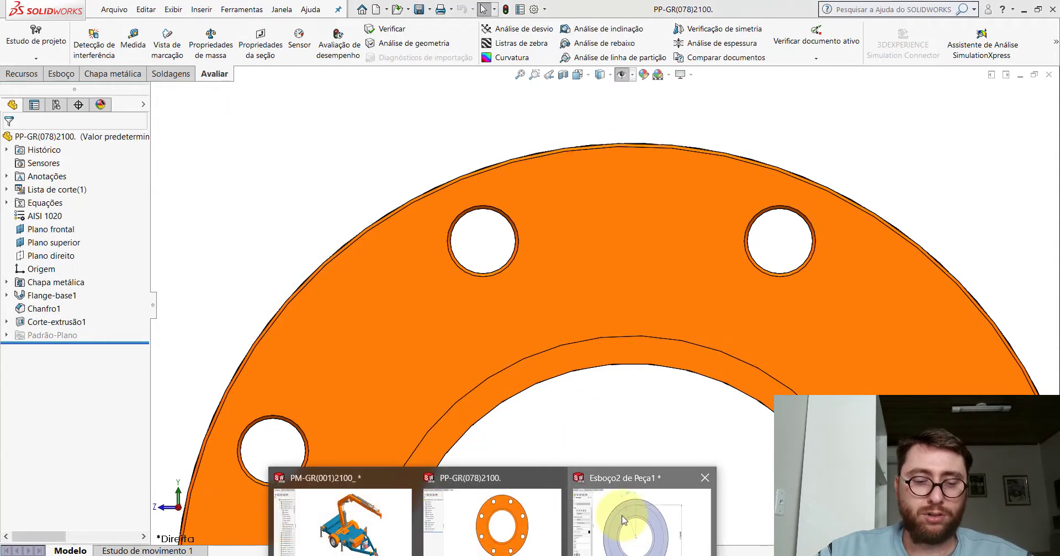
left_click(624, 519)
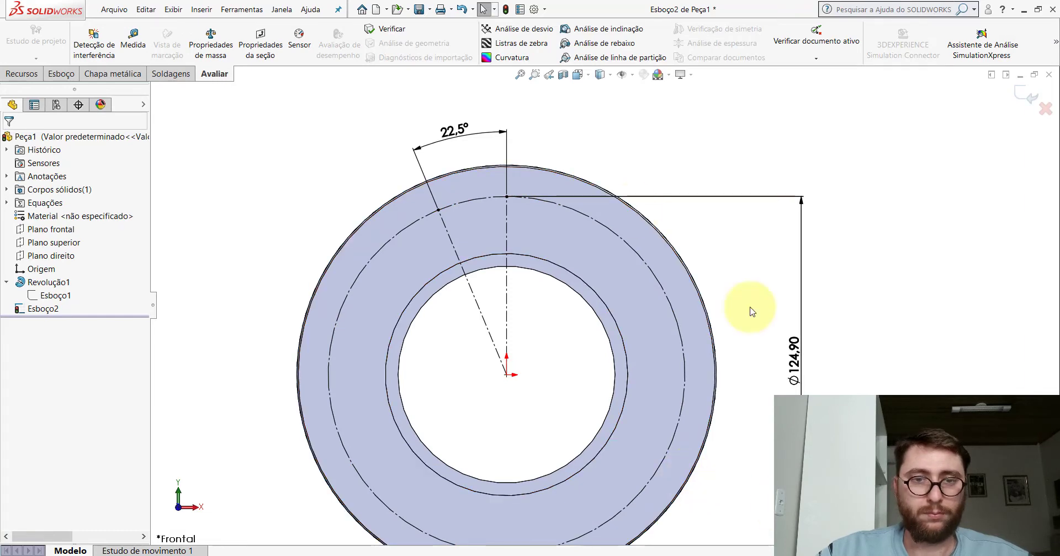
Step: Draw a circle centred where the 22.5° centerline meets the bolt circle
left_click(62, 74)
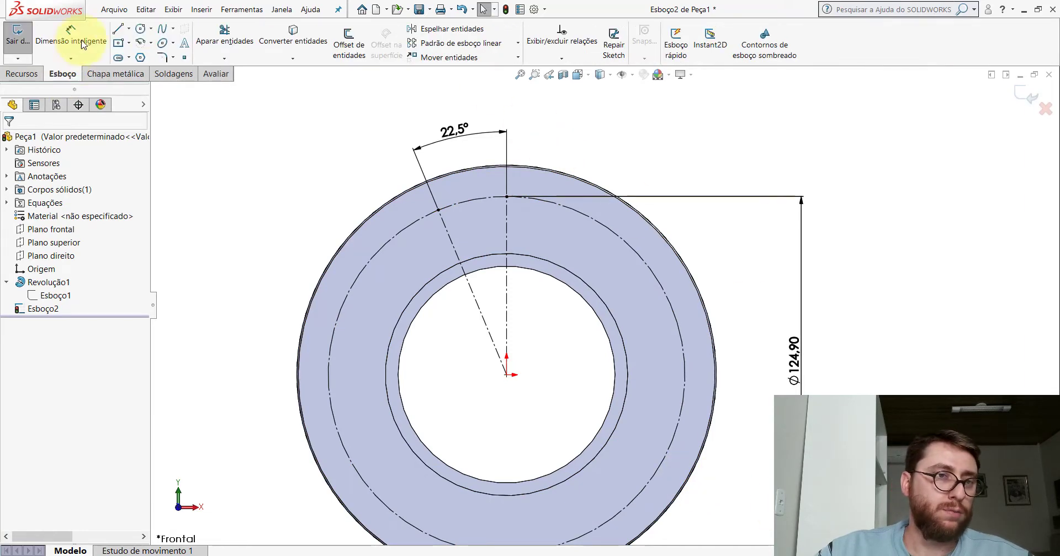
left_click(141, 29)
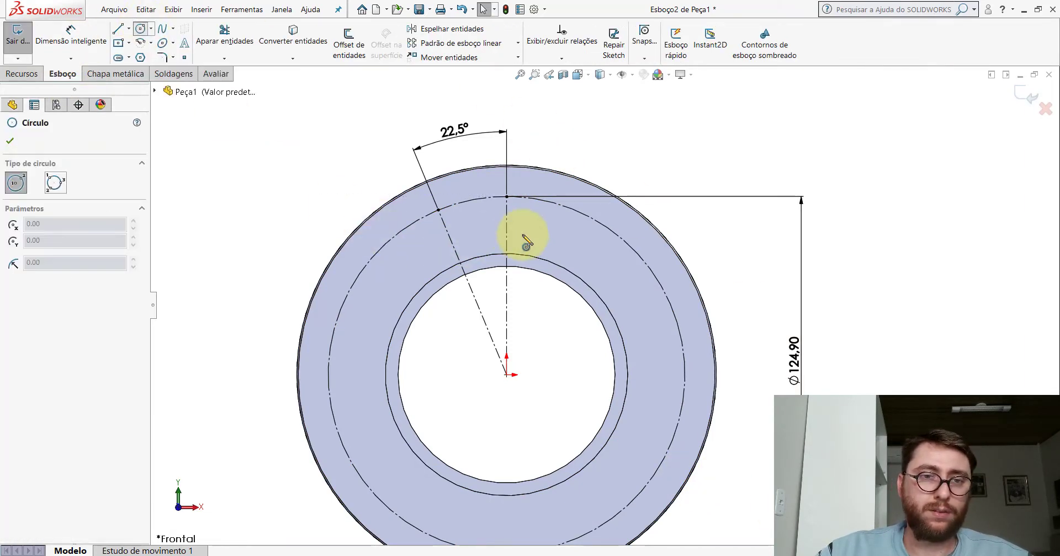
scroll(514, 226, "down", 5)
left_click(340, 198)
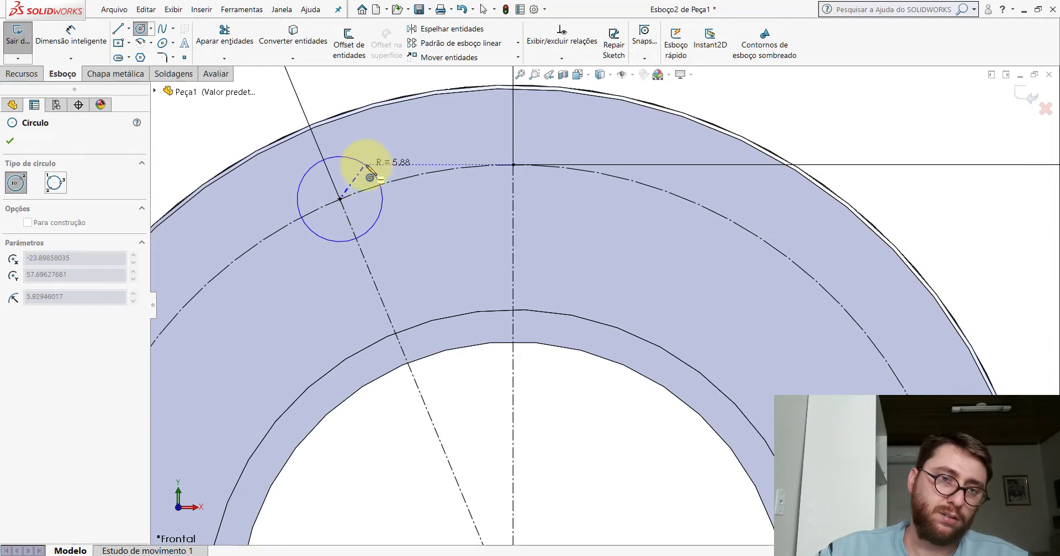
left_click(375, 159)
Step: Dimension the hole circle's diameter to 10.5 mm
left_click(71, 34)
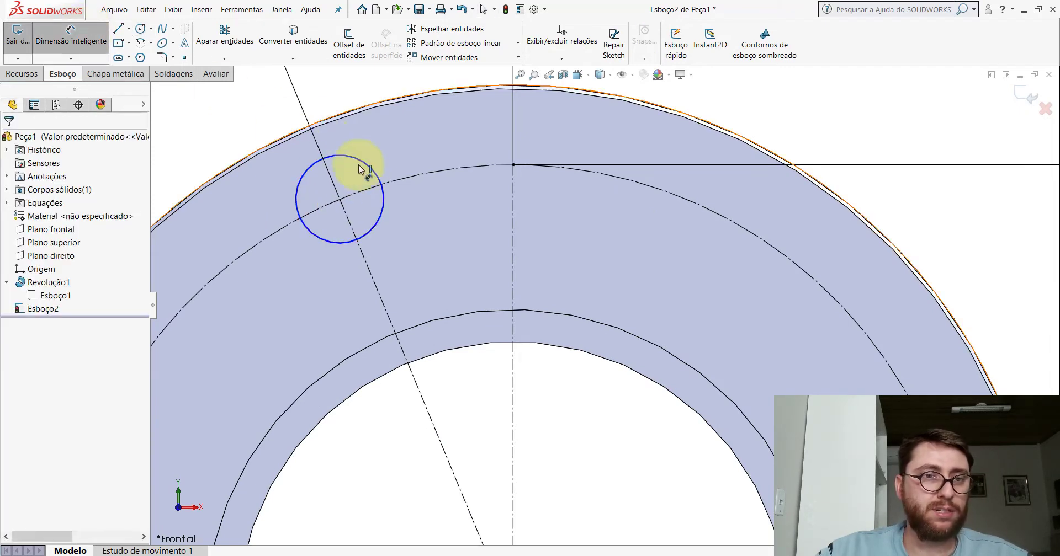
left_click(375, 170)
scroll(439, 191, "up", 3)
left_click(358, 203)
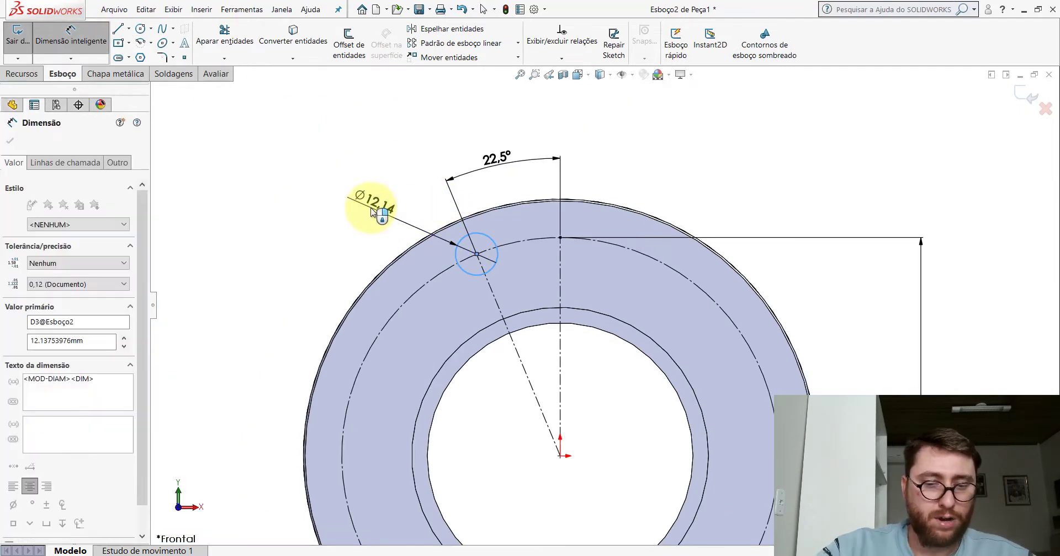
type("10,5")
key("Return")
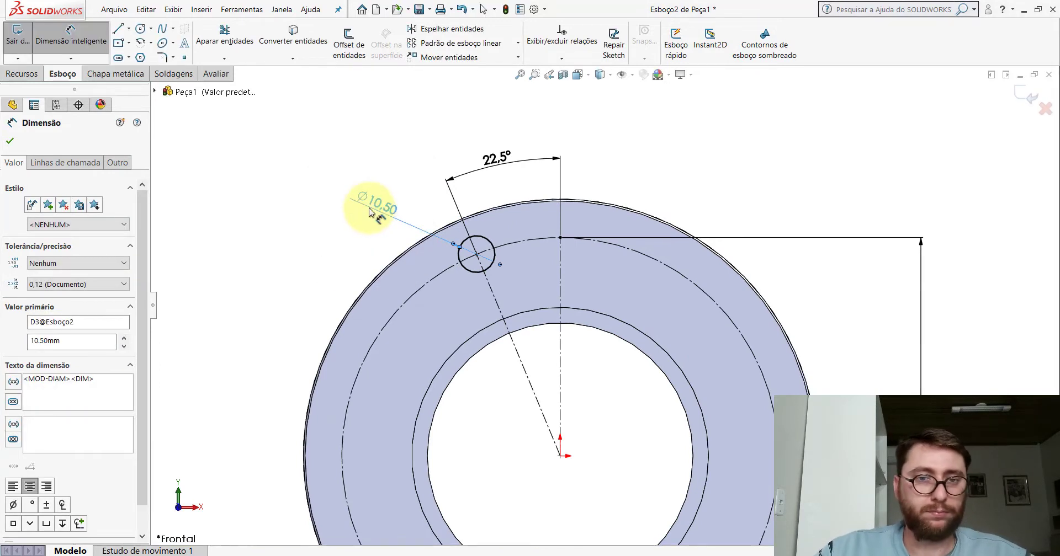
key("Escape")
scroll(597, 292, "up", 4)
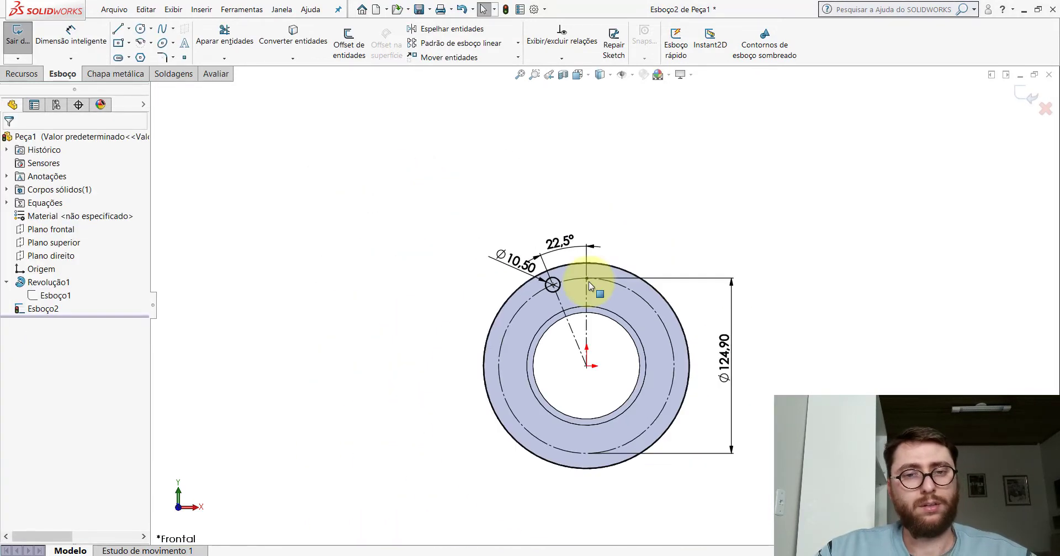
scroll(632, 332, "down", 3)
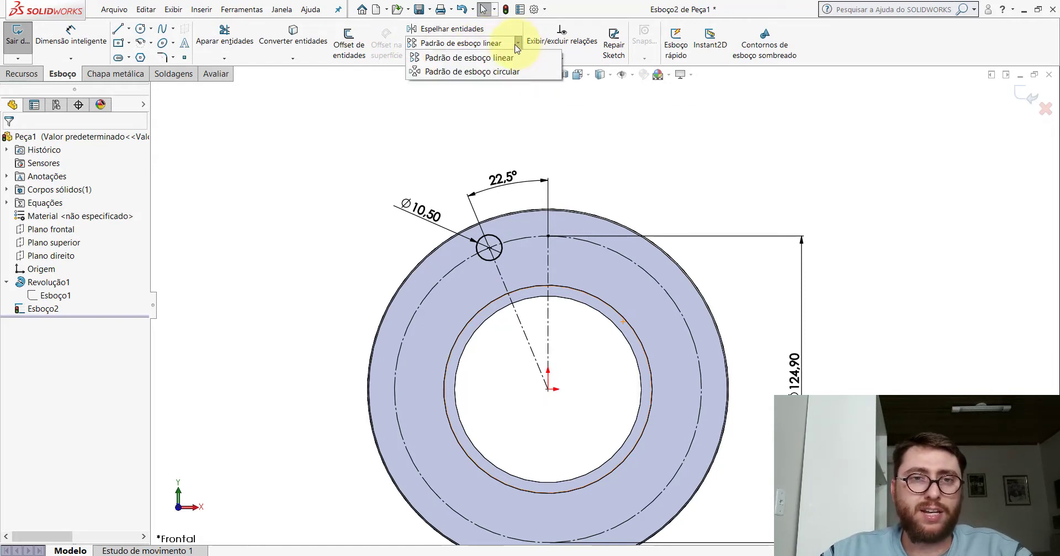
Step: Circular-pattern the hole circle into eight holes around the bolt circle
left_click(485, 76)
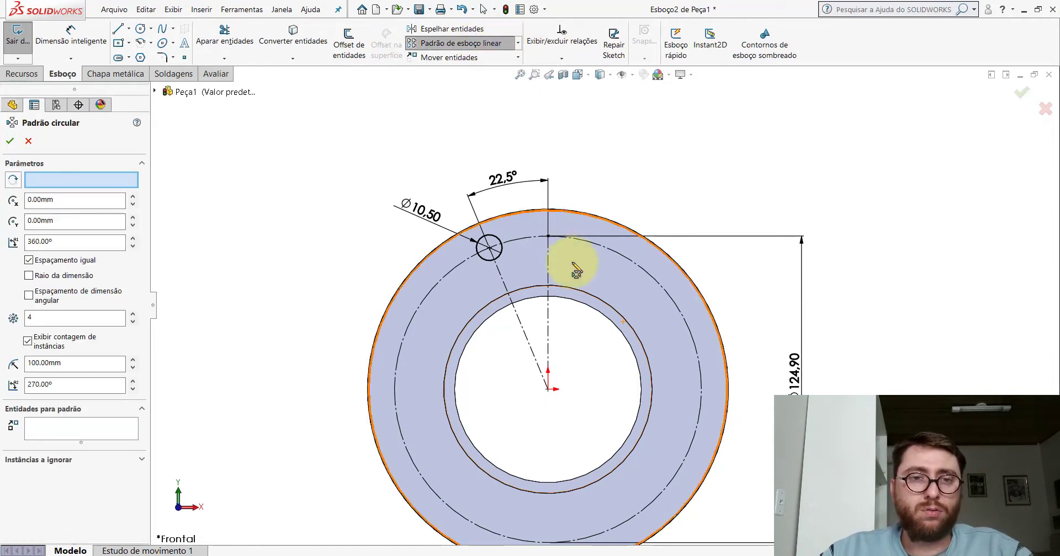
scroll(530, 276, "down", 2)
left_click(479, 247)
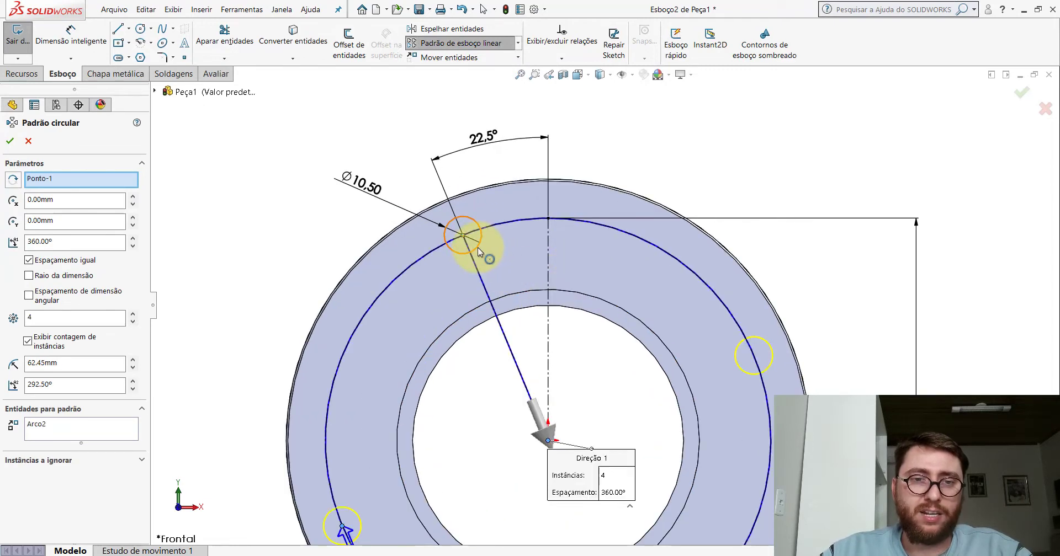
scroll(497, 248, "up", 3)
scroll(552, 276, "down", 4)
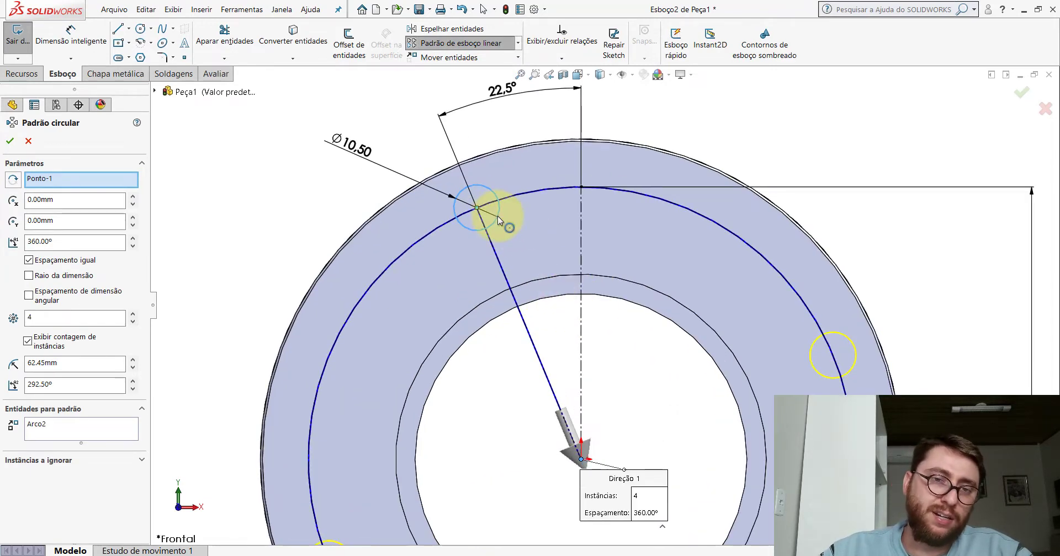
scroll(499, 214, "up", 3)
type("8")
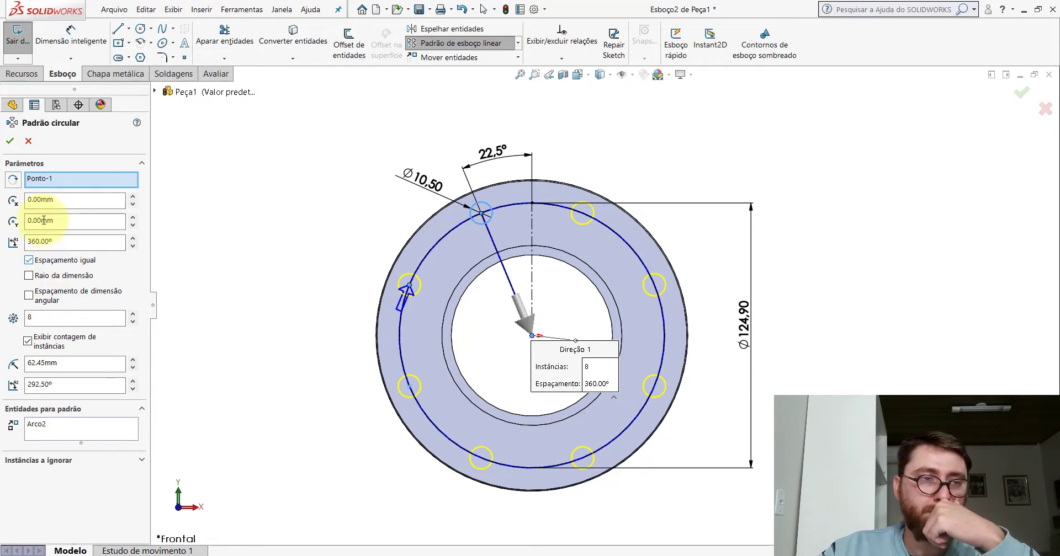
left_click(9, 140)
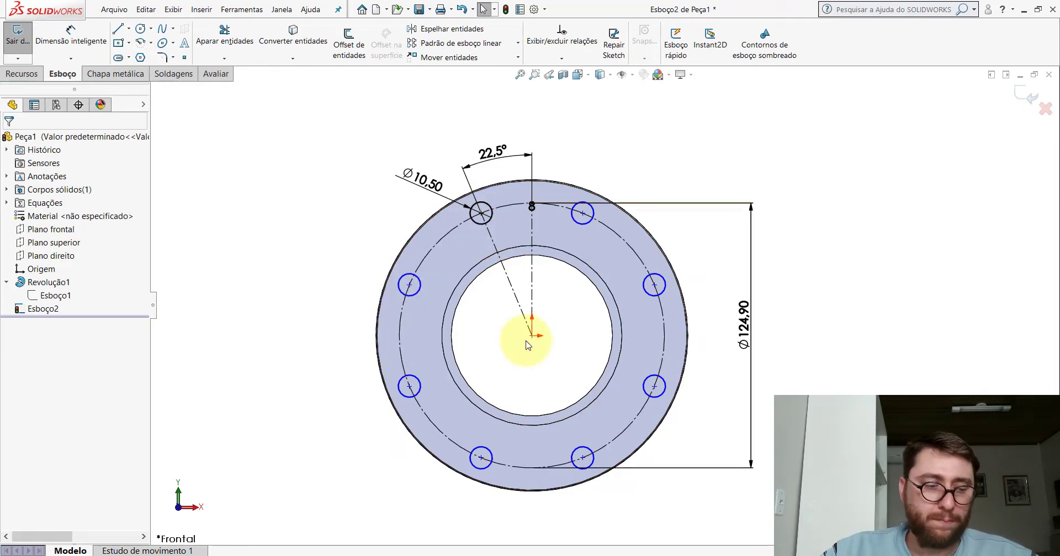
Step: Drag a hole centre to test whether the pattern is constrained
scroll(511, 353, "down", 2)
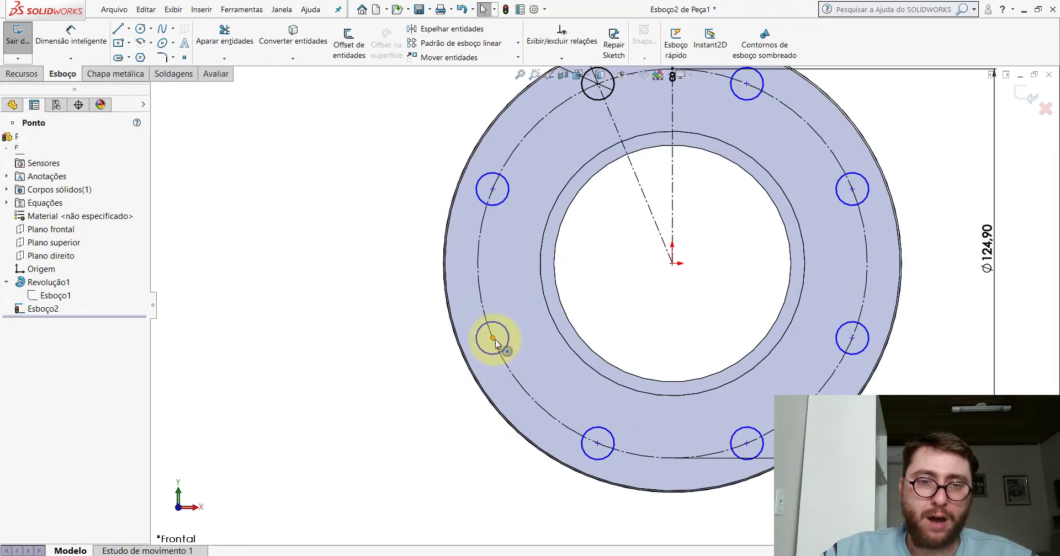
mouse_move(493, 338)
left_mouse_down()
mouse_move(532, 353)
mouse_move(514, 352)
left_mouse_up()
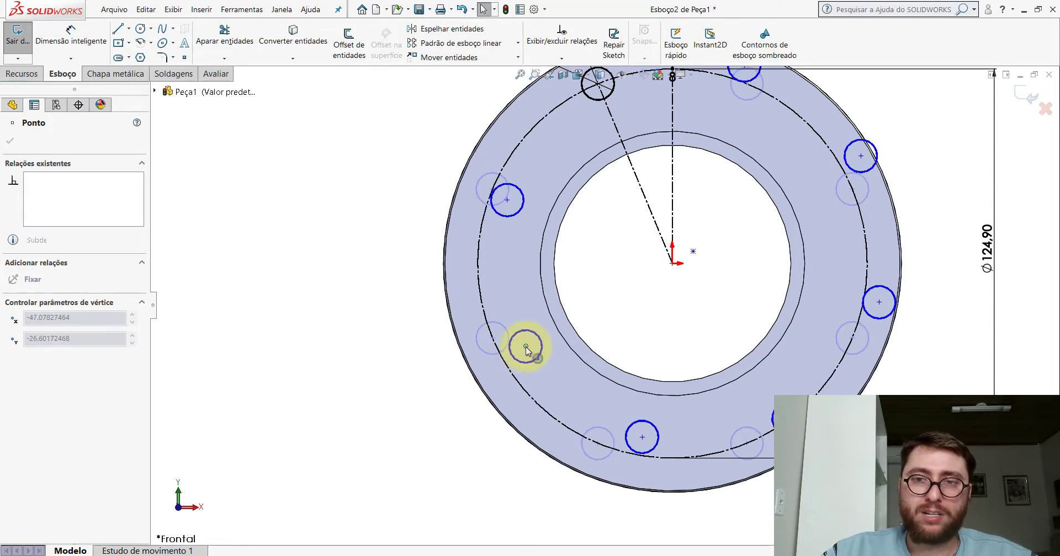
left_click(395, 267)
scroll(545, 313, "up", 4)
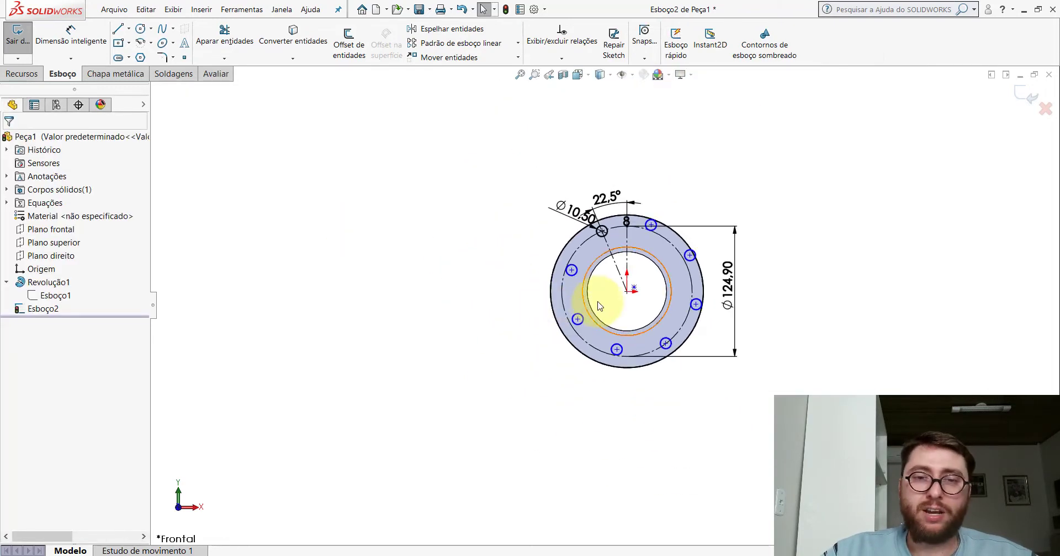
scroll(600, 306, "down", 2)
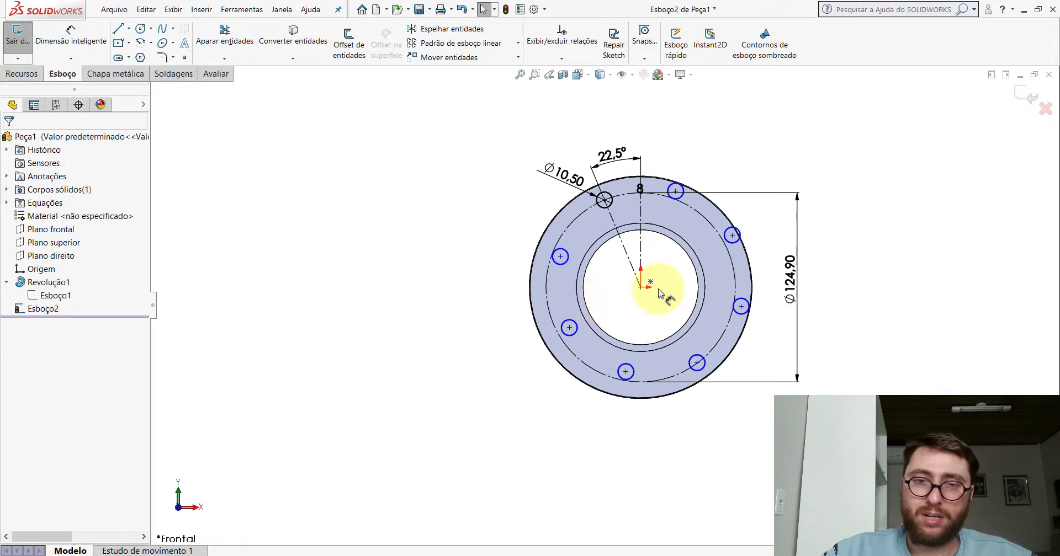
scroll(662, 290, "down", 3)
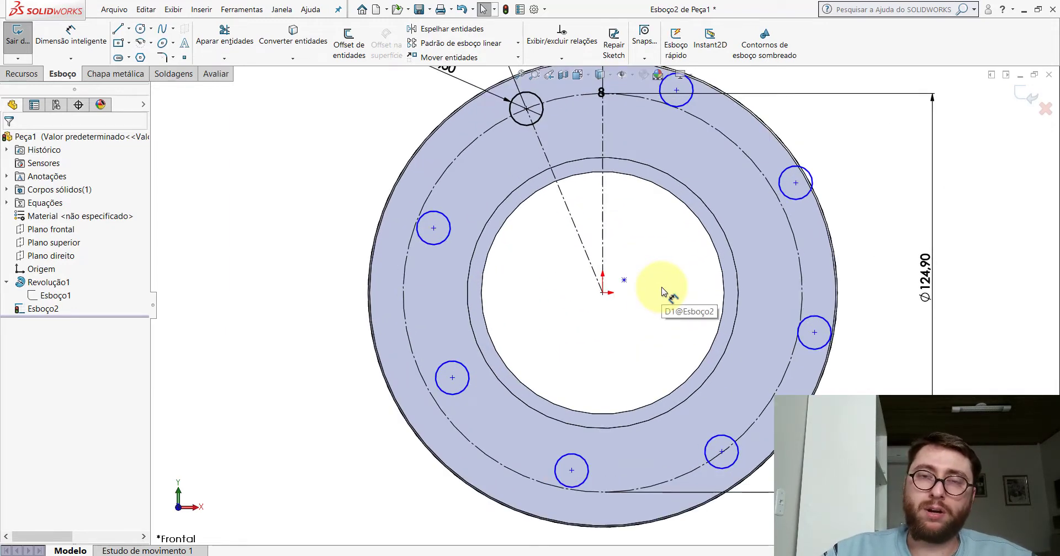
Step: Make the pattern centre point coincident with the origin to fully define the sketch
left_click(625, 280)
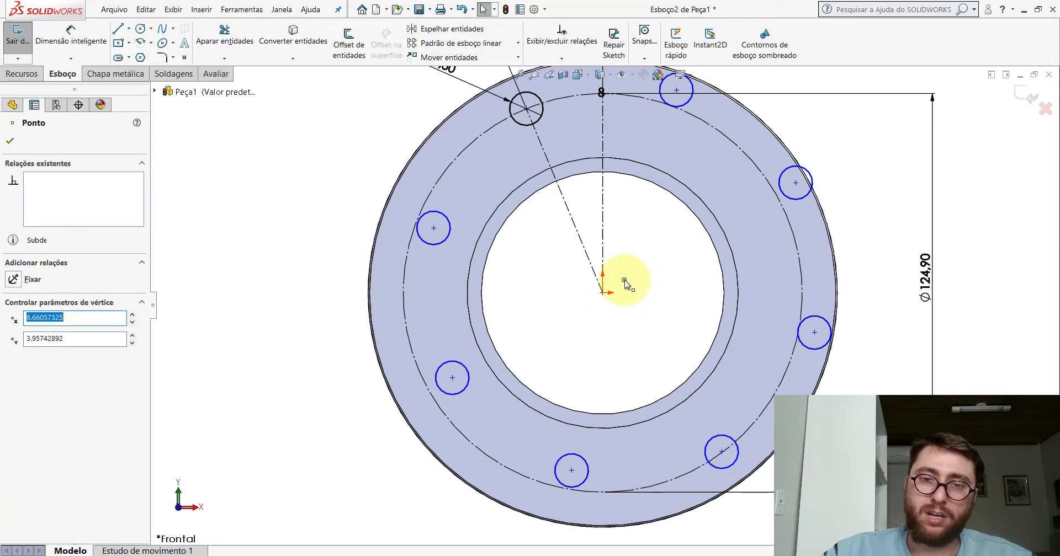
left_click(601, 293, "ctrl")
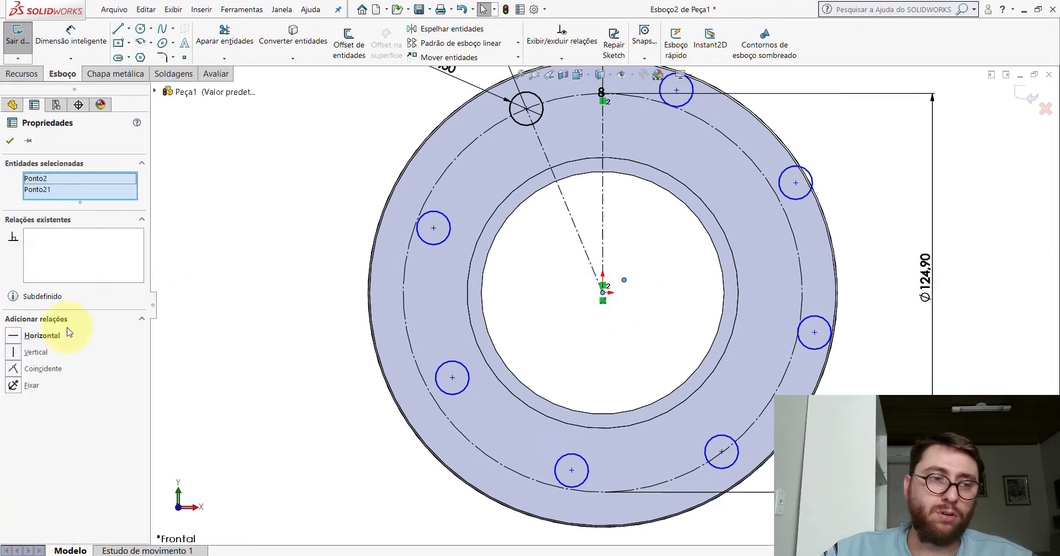
left_click(12, 368)
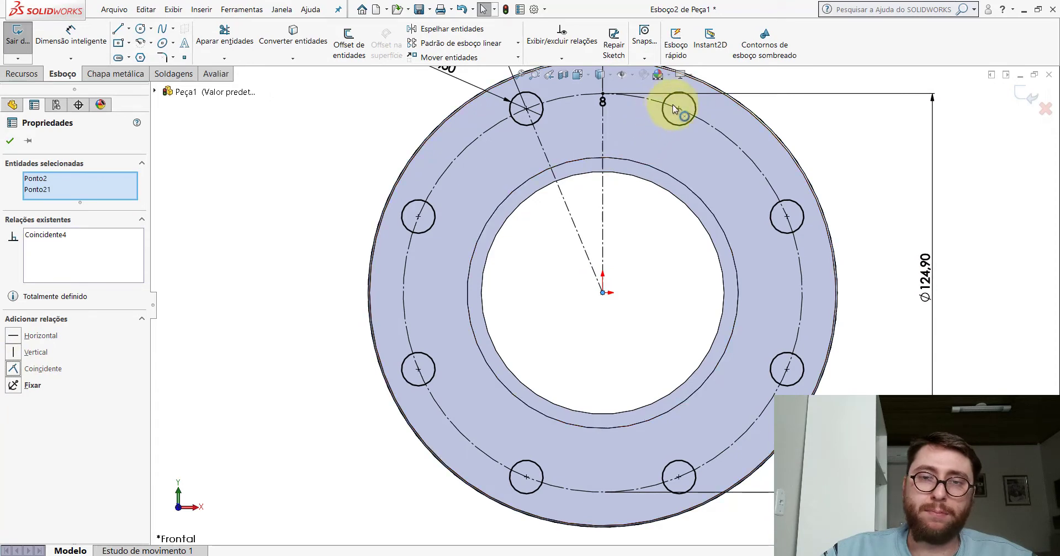
left_click(10, 142)
scroll(515, 188, "up", 5)
scroll(606, 260, "down", 4)
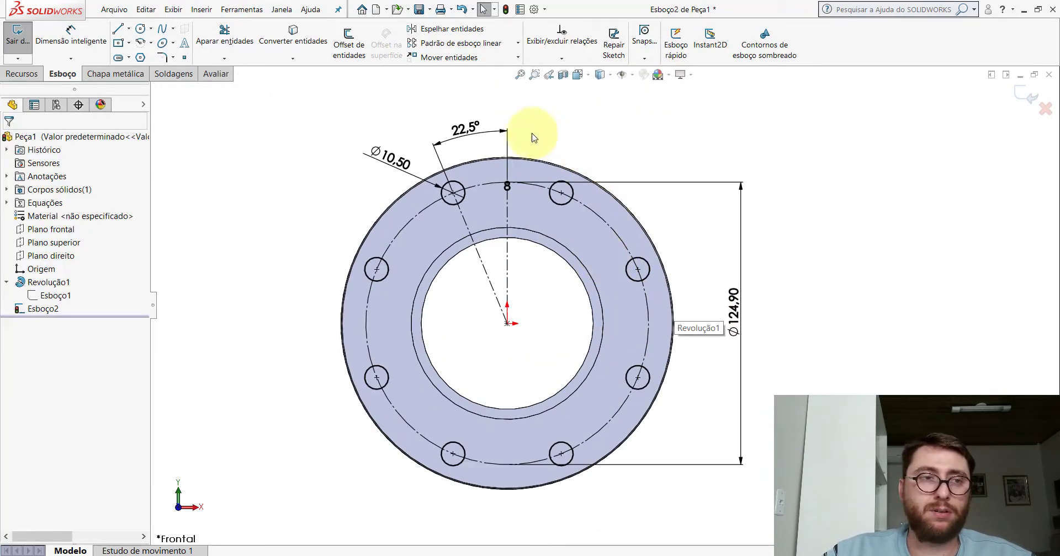
Step: Extruded-cut the hole sketch Through All to create the eight bolt holes
left_click(25, 74)
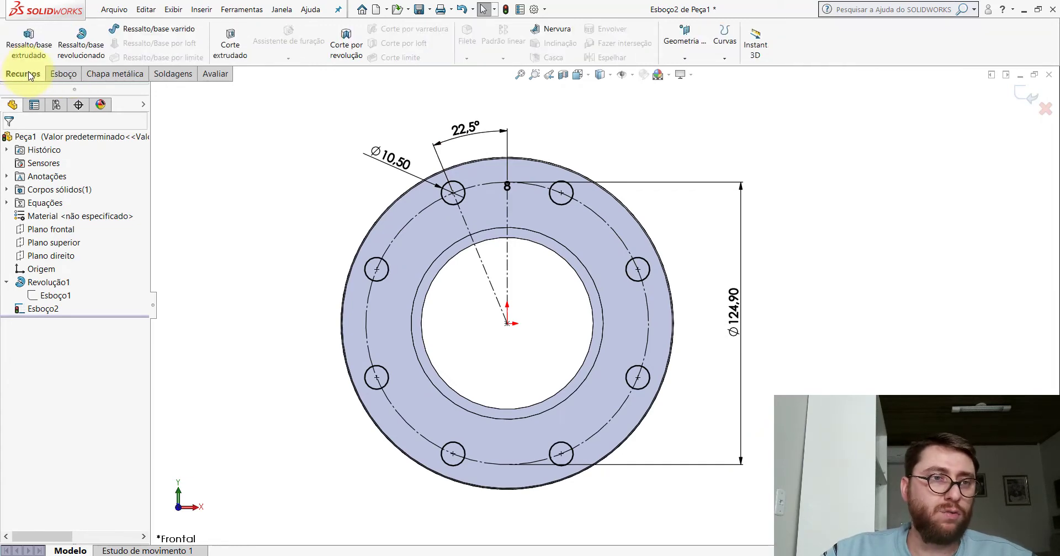
left_click(229, 42)
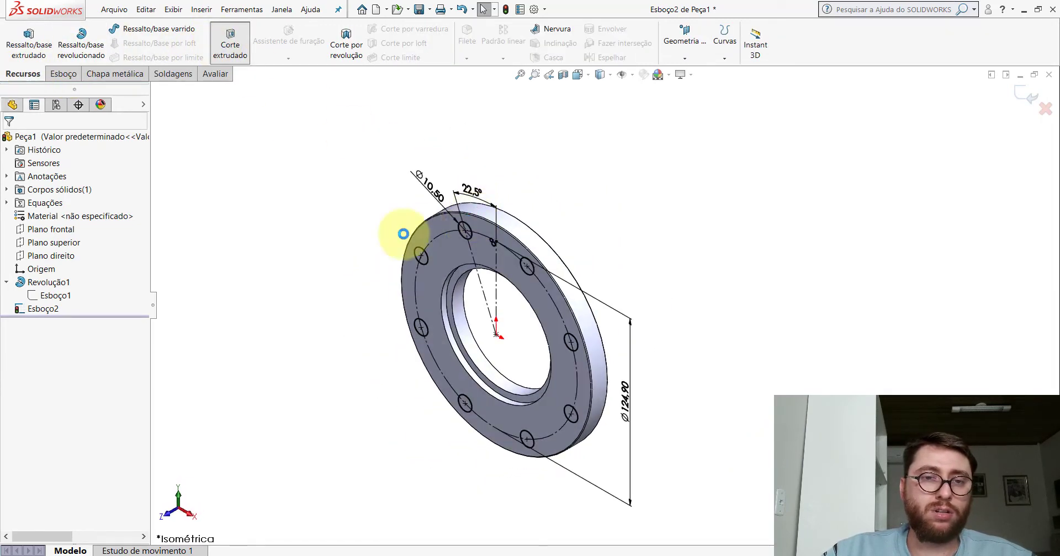
left_click(38, 220)
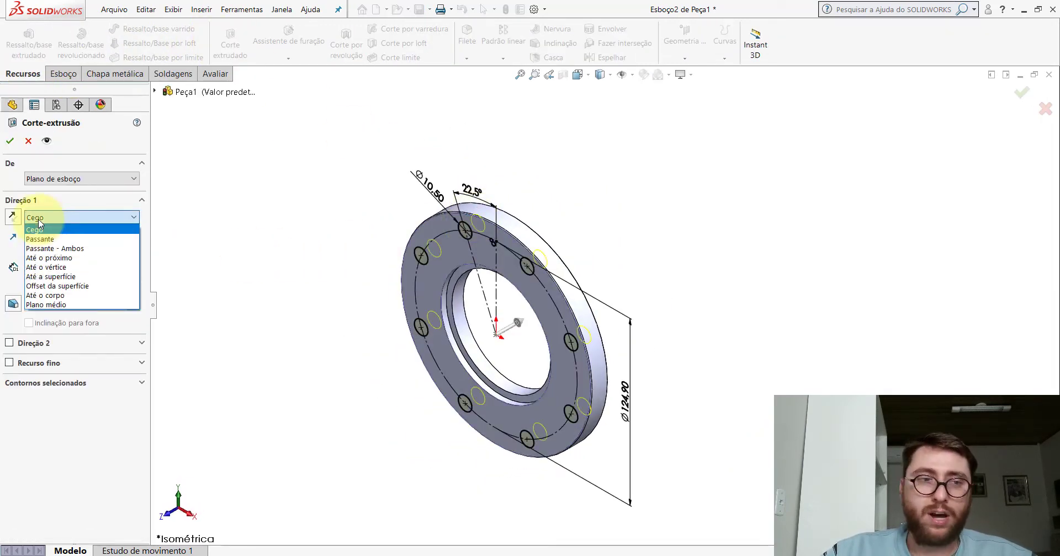
left_click(42, 240)
left_click(10, 140)
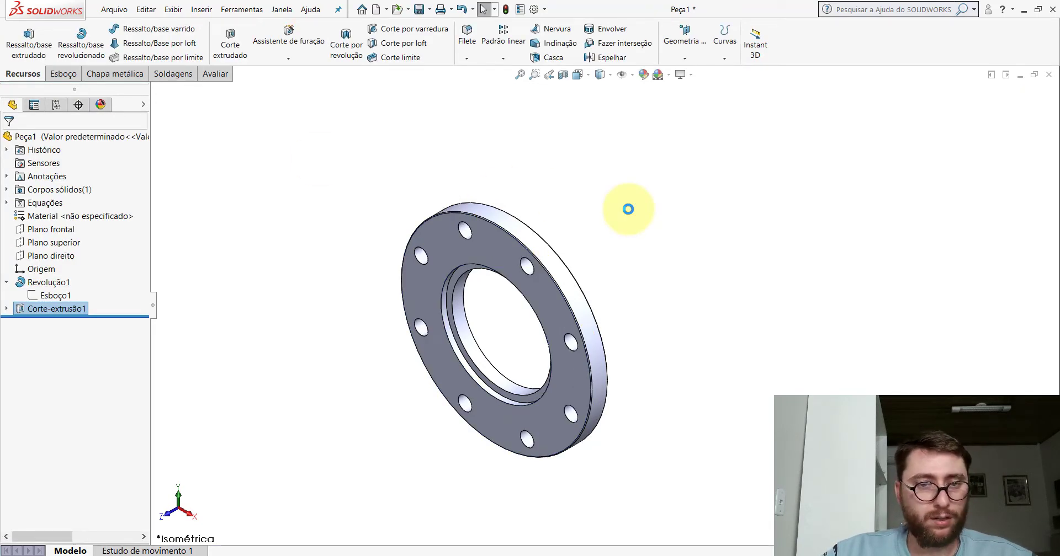
Step: Orbit the original orange flange edge-on to compare, then return to the grey part
left_click(483, 524)
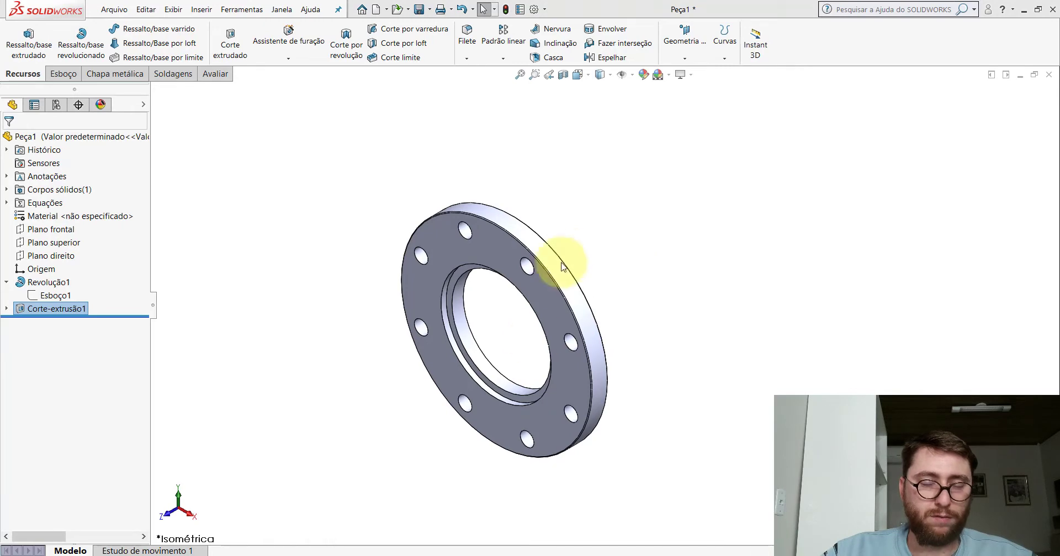
scroll(571, 257, "up", 3)
scroll(634, 324, "up", 3)
mouse_move(633, 303)
middle_mouse_down()
mouse_move(545, 333)
mouse_move(473, 319)
mouse_move(580, 308)
mouse_move(674, 332)
mouse_move(639, 393)
middle_mouse_up()
scroll(639, 394, "down", 4)
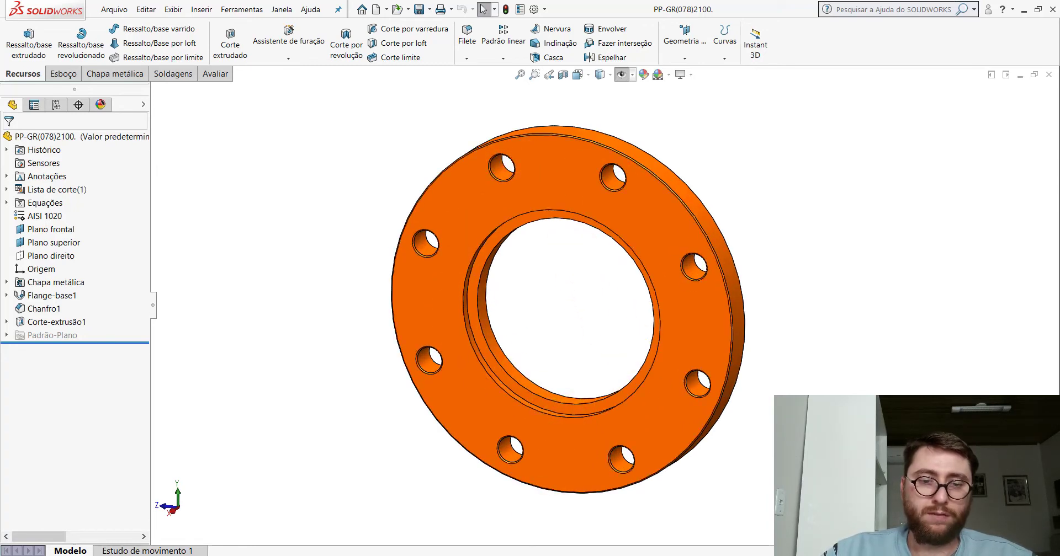
key("ctrl+Tab")
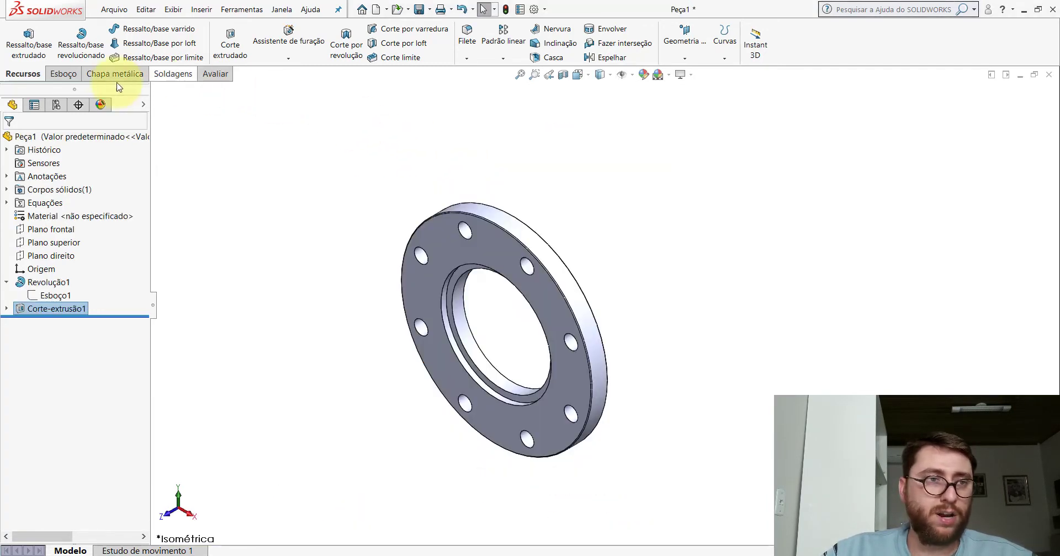
Step: Start a chamfer with a 0.50 mm distance at 45°
left_click(467, 60)
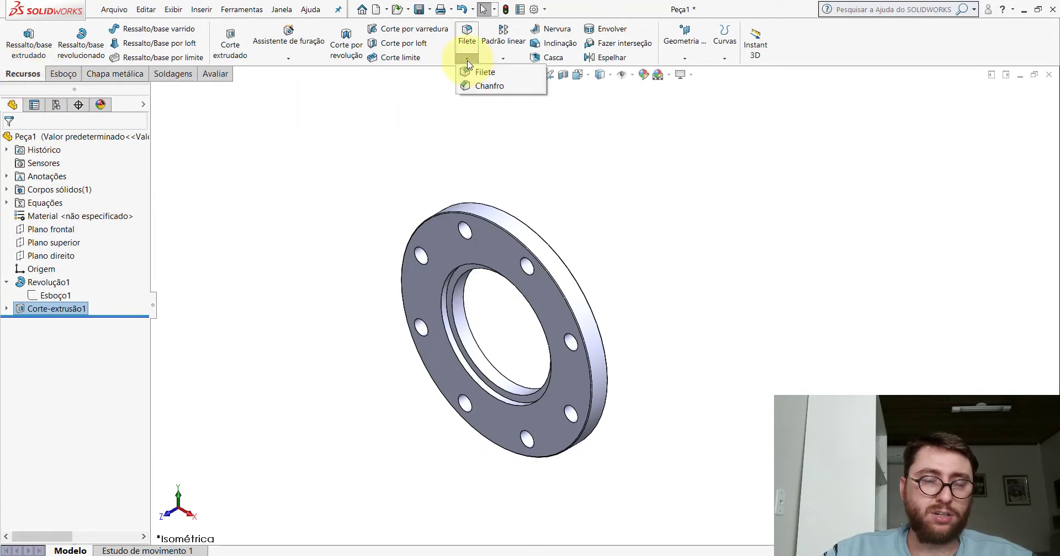
left_click(487, 87)
type("0")
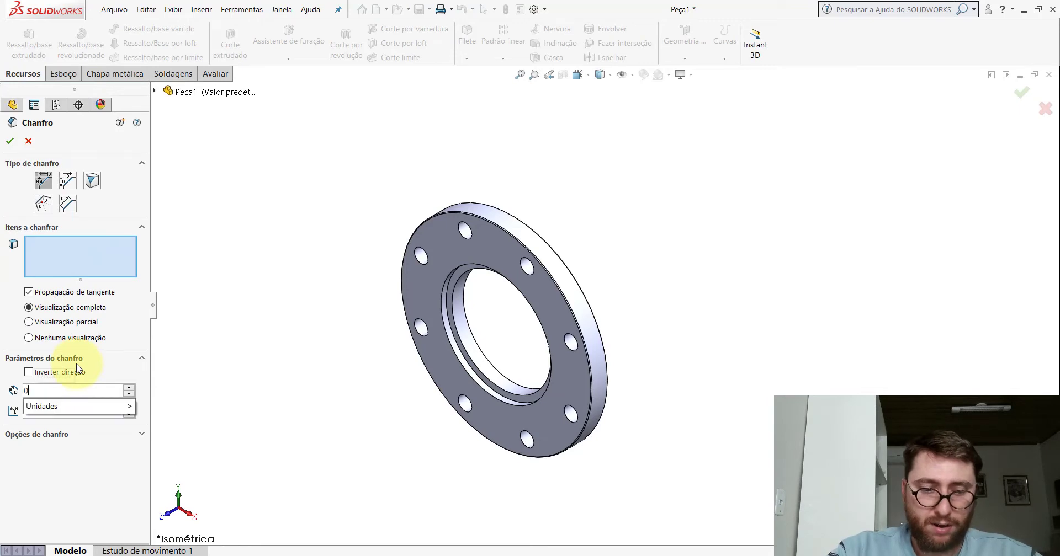
type(".5")
key("Return")
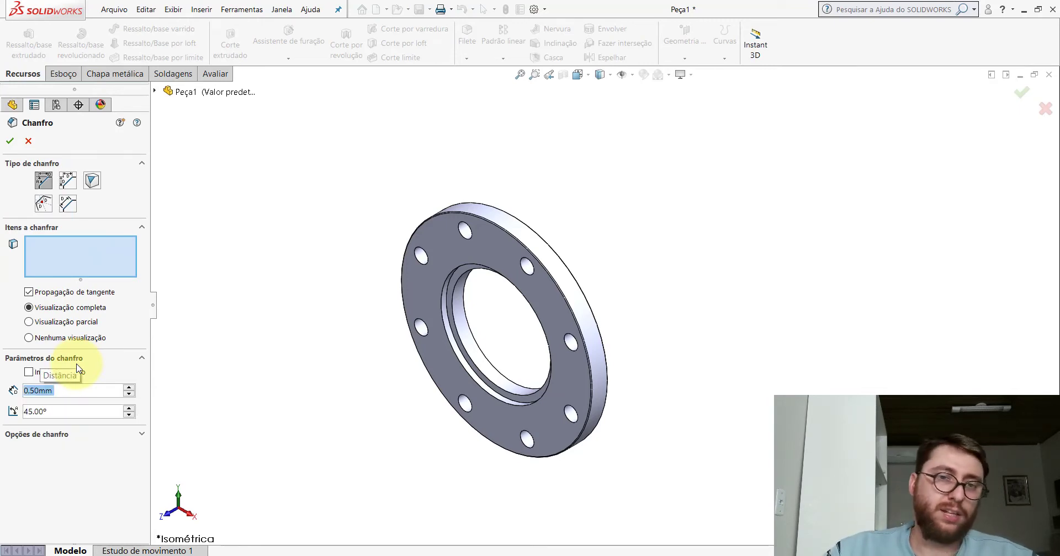
Step: Select the first four bolt-hole edges for the chamfer, orbiting the flange as needed
scroll(539, 231, "down", 5)
left_click(321, 279)
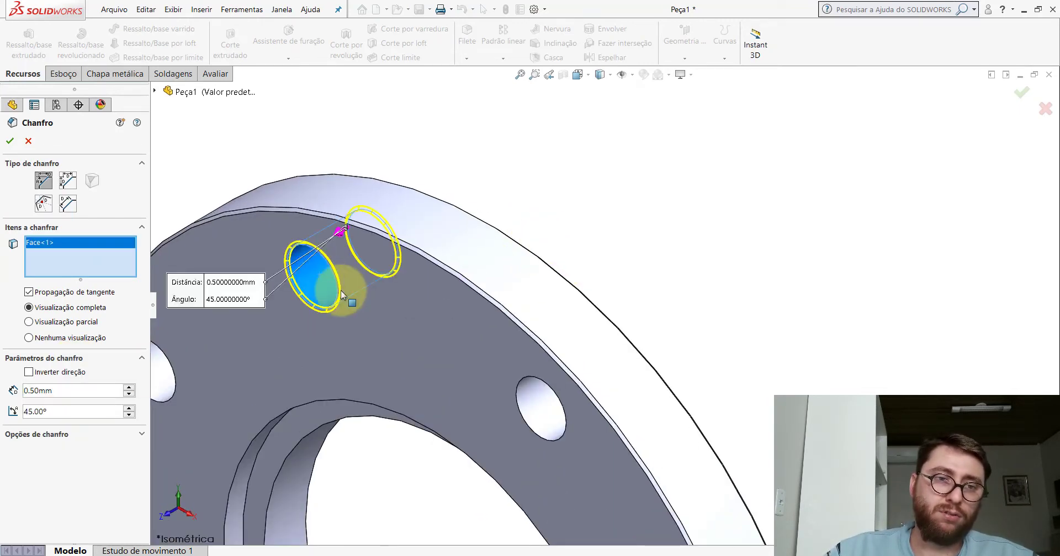
scroll(426, 323, "up", 2)
scroll(415, 295, "down", 3)
scroll(423, 285, "down", 1)
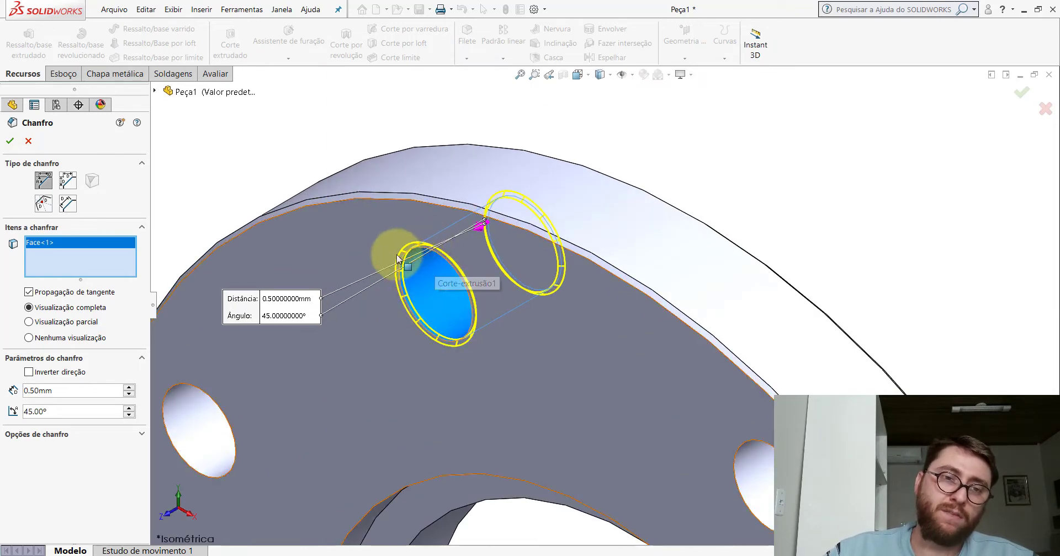
mouse_move(421, 283)
middle_mouse_down()
mouse_move(336, 282)
mouse_move(502, 212)
middle_mouse_up()
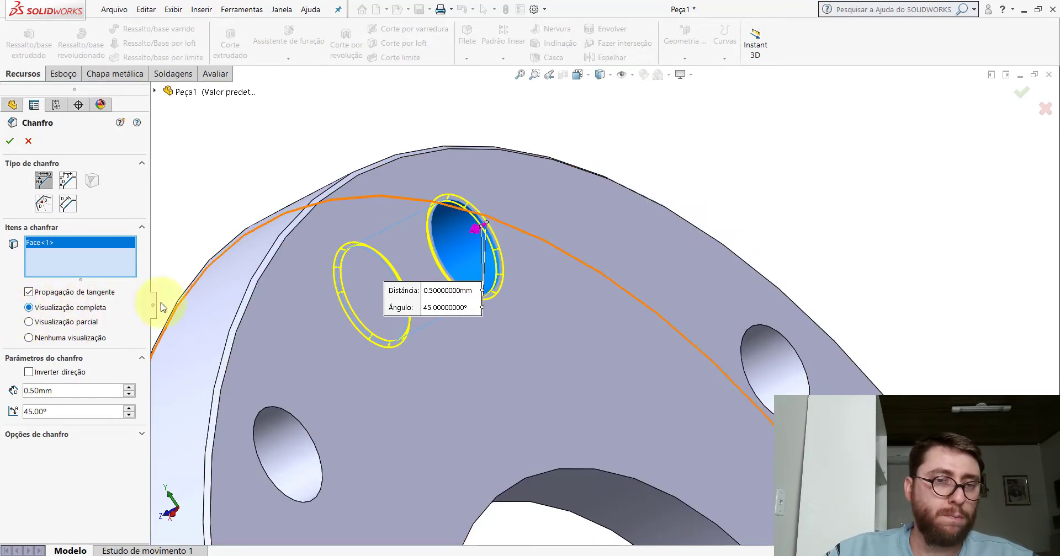
scroll(558, 369, "up", 3)
mouse_move(559, 369)
middle_mouse_down()
mouse_move(670, 337)
mouse_move(618, 370)
mouse_move(587, 282)
middle_mouse_up()
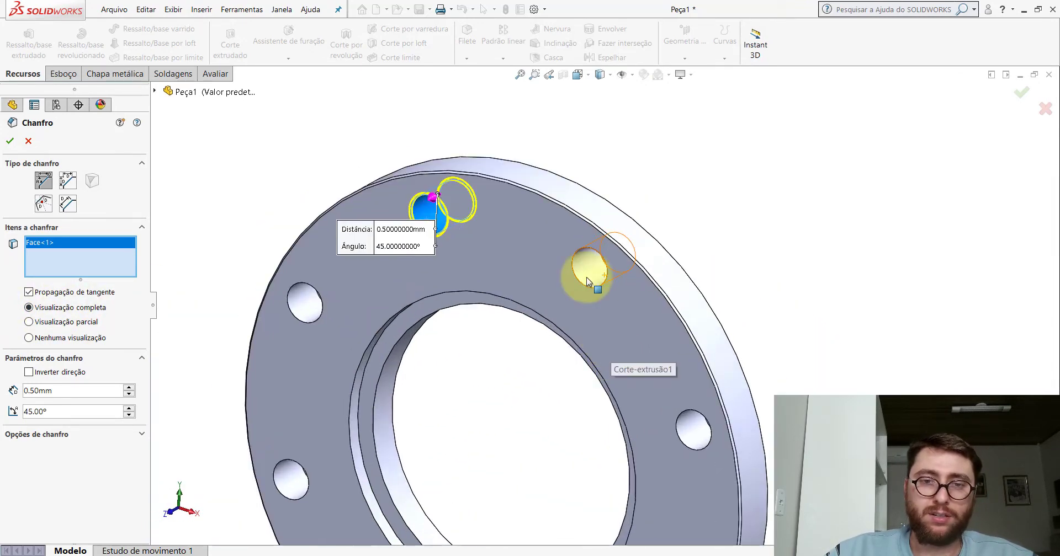
left_click(577, 277)
left_click(312, 302)
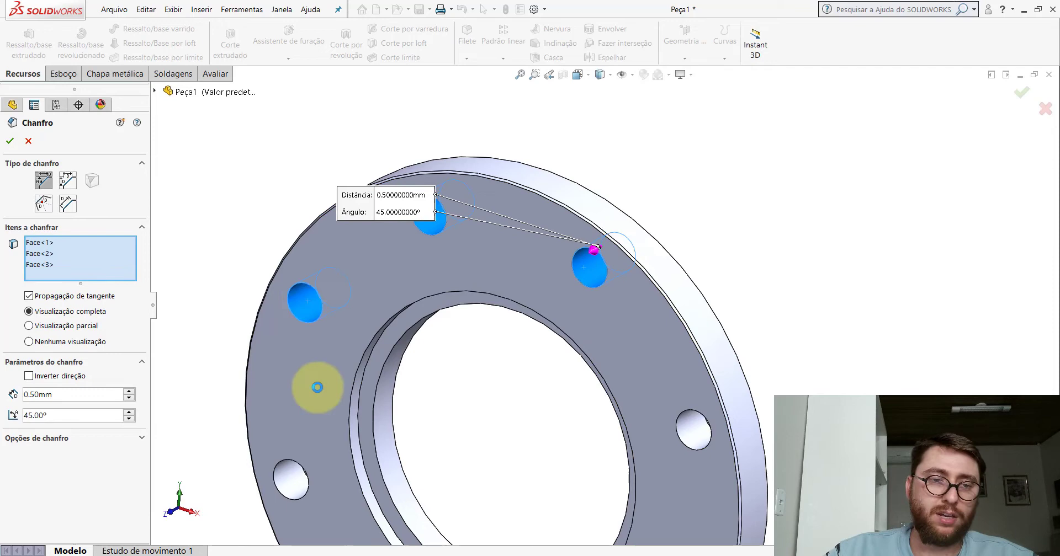
left_click(297, 488)
scroll(296, 488, "up", 3)
scroll(450, 408, "up", 2)
scroll(635, 378, "down", 3)
Step: Select the remaining four bolt-hole edges, dropping a stray outer edge picked by mistake
left_click(406, 381)
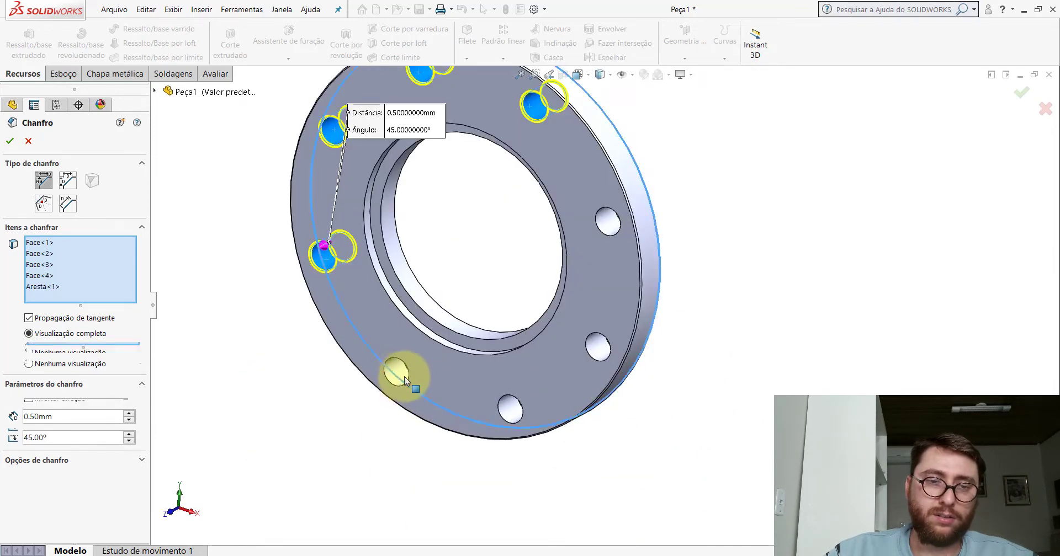
left_click(396, 372)
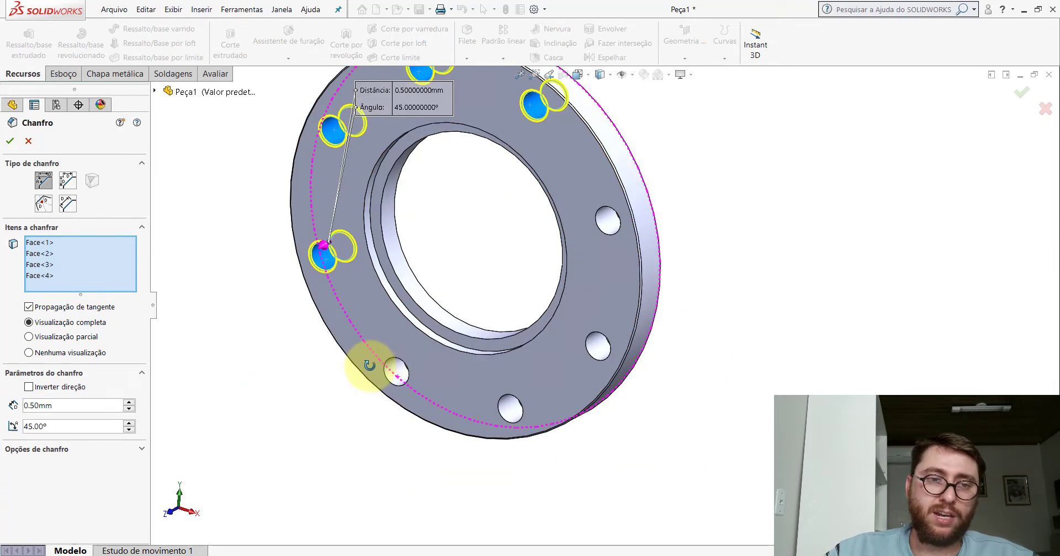
mouse_move(369, 365)
middle_mouse_down()
mouse_move(272, 379)
mouse_move(366, 367)
mouse_move(480, 391)
middle_mouse_up()
scroll(478, 390, "down", 5)
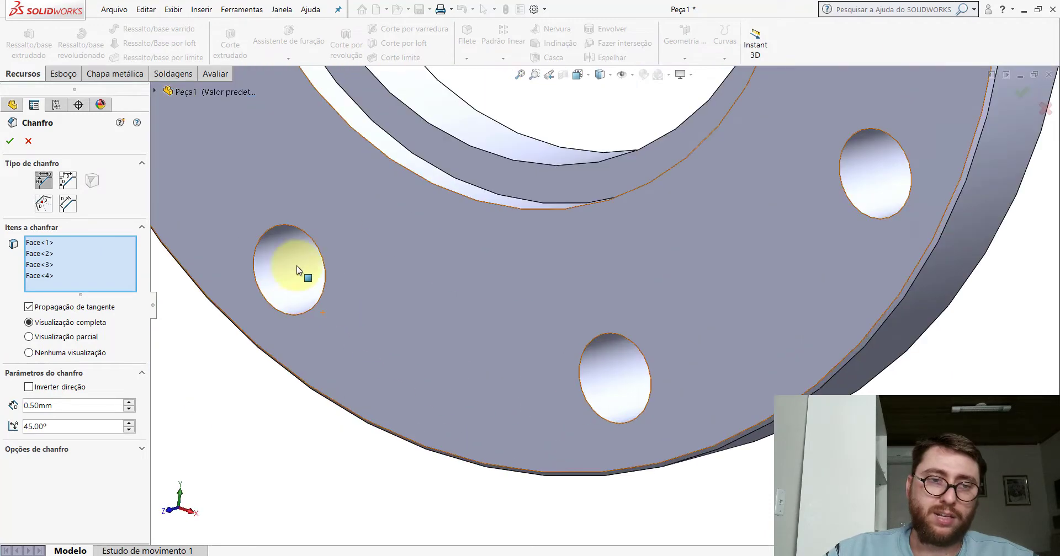
left_click(289, 254)
scroll(591, 362, "up", 2)
left_click(604, 355)
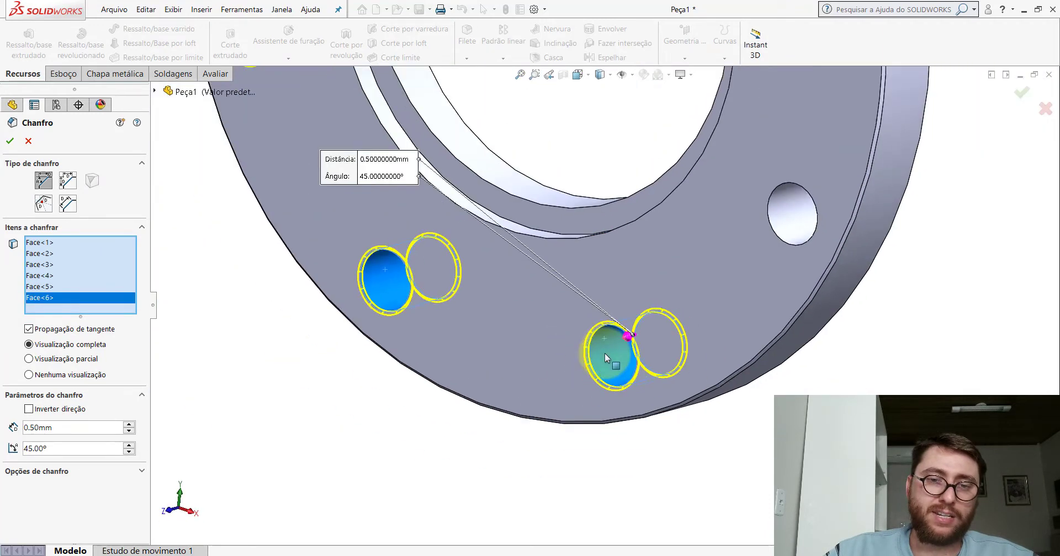
middle_click_drag(604, 353, 717, 240)
left_click(704, 227)
scroll(655, 233, "up", 3)
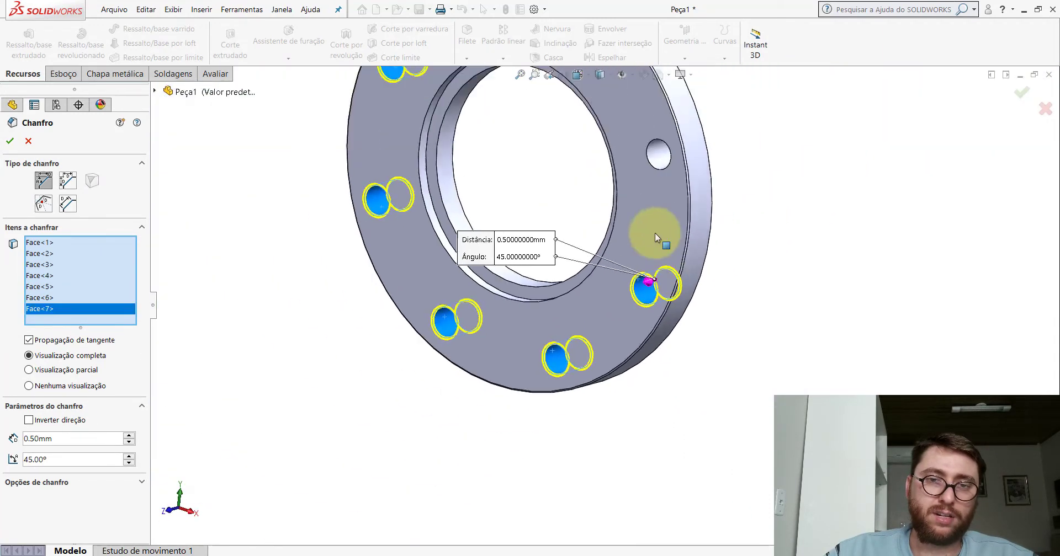
scroll(653, 243, "up", 1)
scroll(655, 262, "down", 4)
left_click(612, 231)
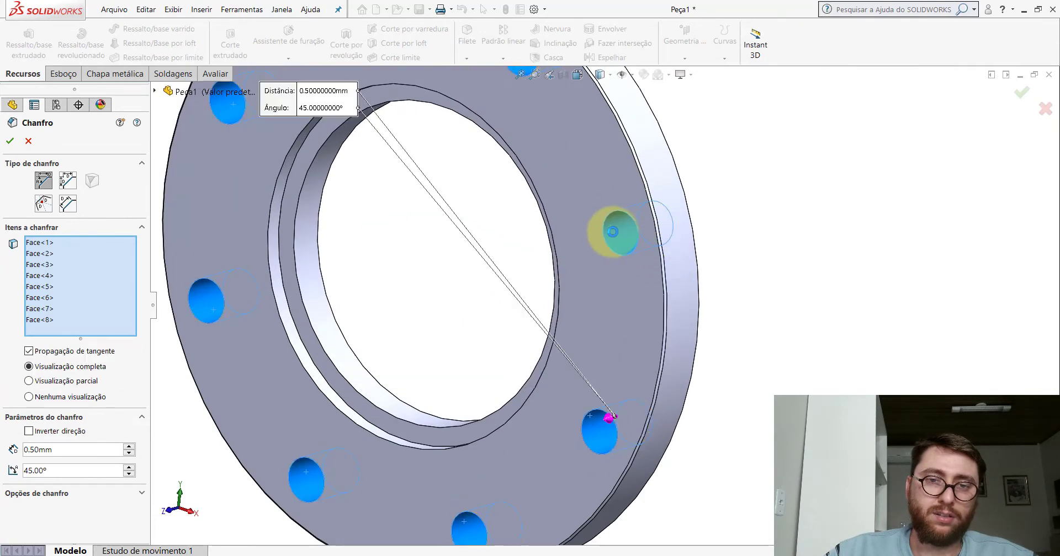
scroll(610, 227, "up", 3)
scroll(590, 275, "up", 2)
Step: Accept the eight-hole chamfer and return the flange to the Isometric view
left_click(10, 141)
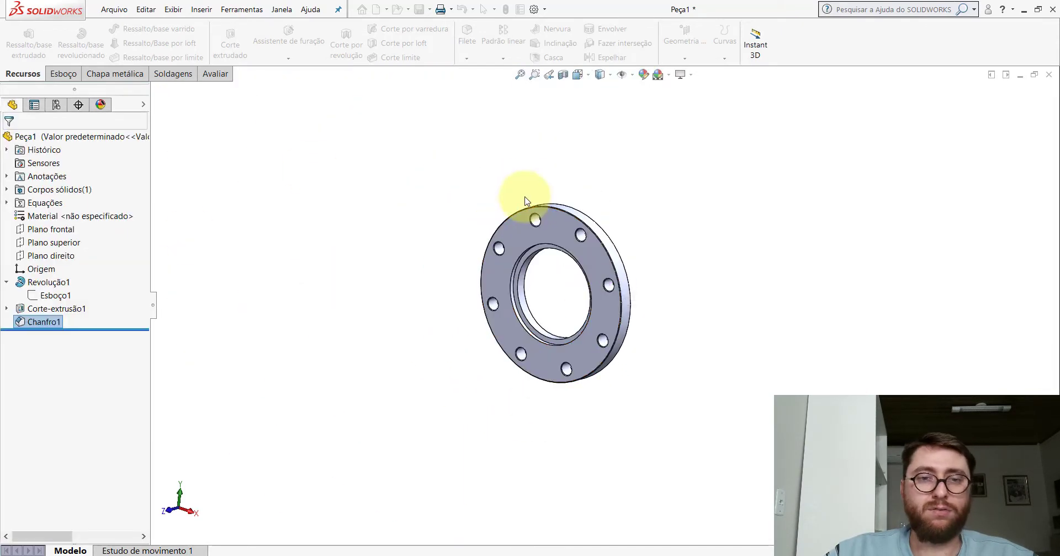
scroll(584, 257, "down", 3)
mouse_move(577, 253)
middle_mouse_down()
mouse_move(414, 241)
mouse_move(412, 258)
mouse_move(525, 243)
mouse_move(591, 284)
middle_mouse_up()
scroll(586, 249, "down", 2)
scroll(574, 238, "down", 3)
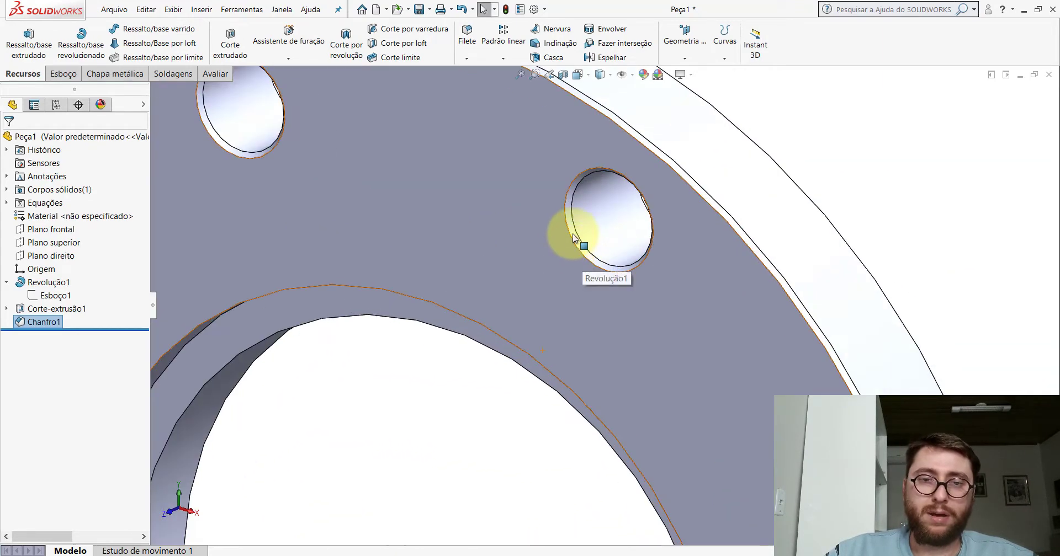
scroll(574, 236, "up", 5)
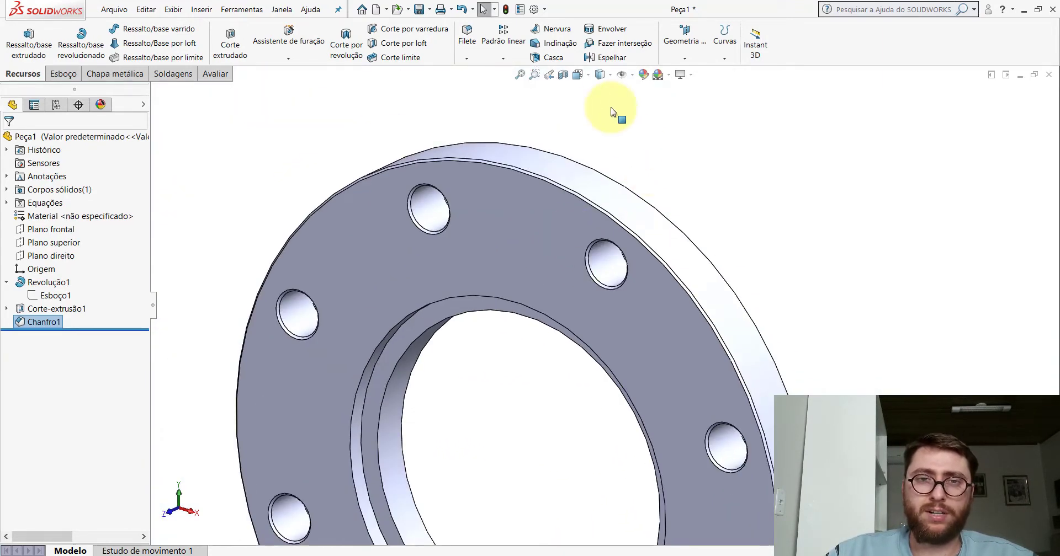
left_click(578, 75)
left_click(629, 93)
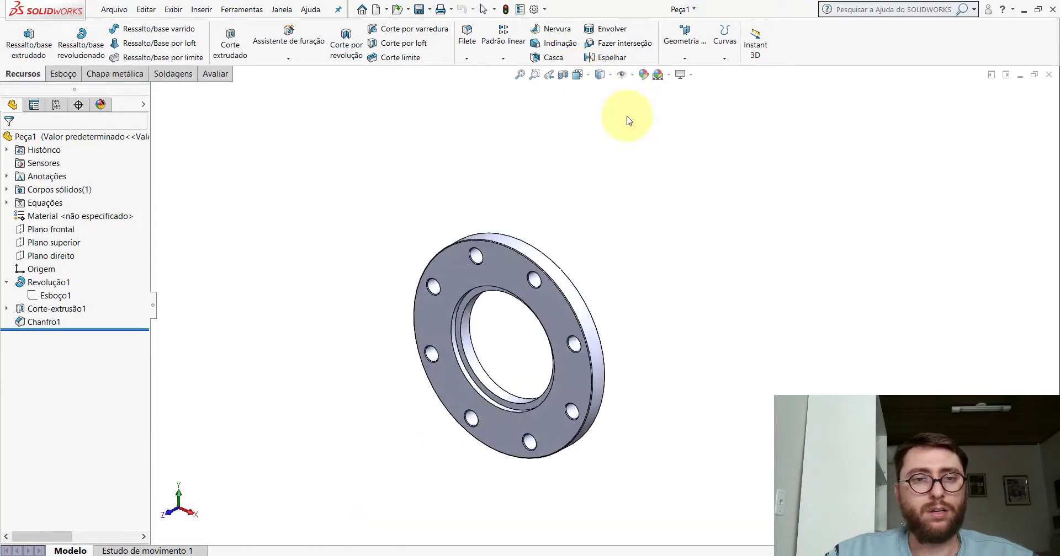
Step: Assign AISI 1020 steel as the Peça1 part material
right_click(78, 215)
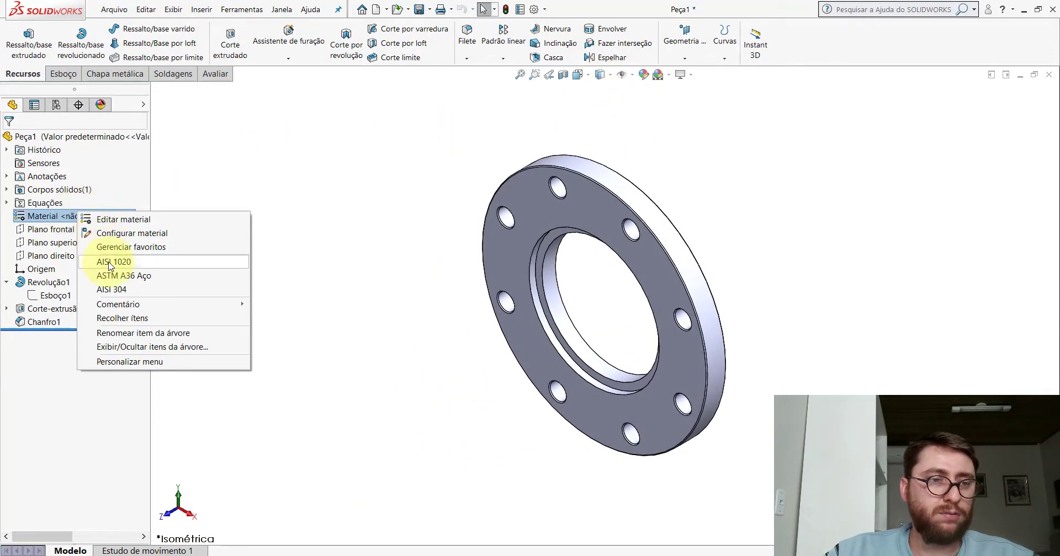
left_click(126, 266)
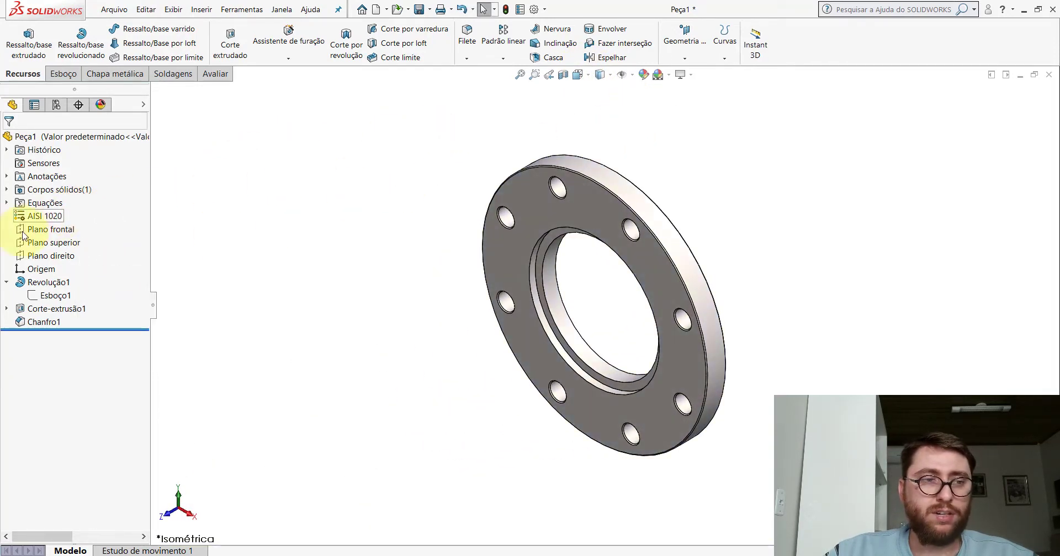
left_click(7, 282)
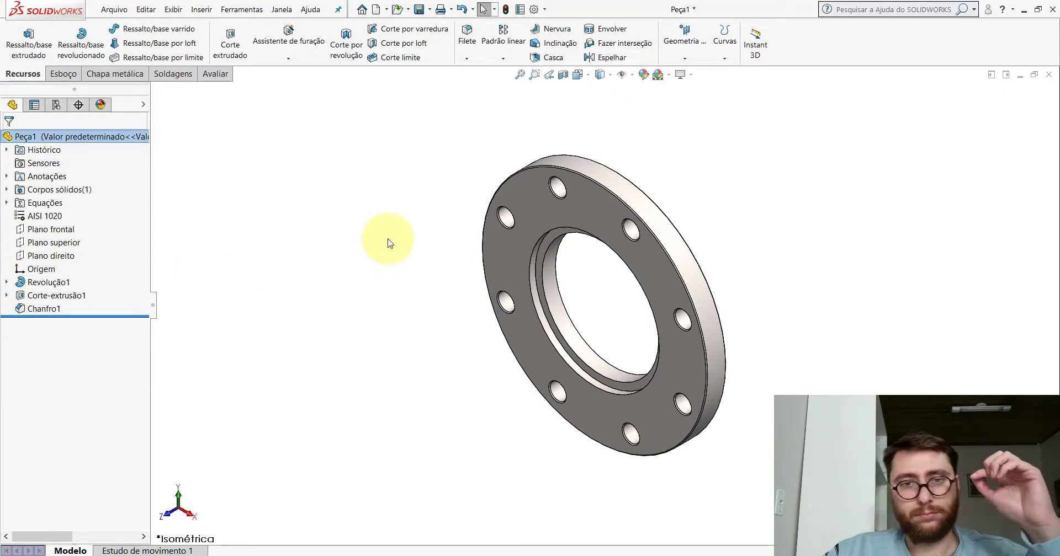
Step: Read the original flange's colour as RGB 255, 108, 0, then return to Peça1
left_click(480, 499)
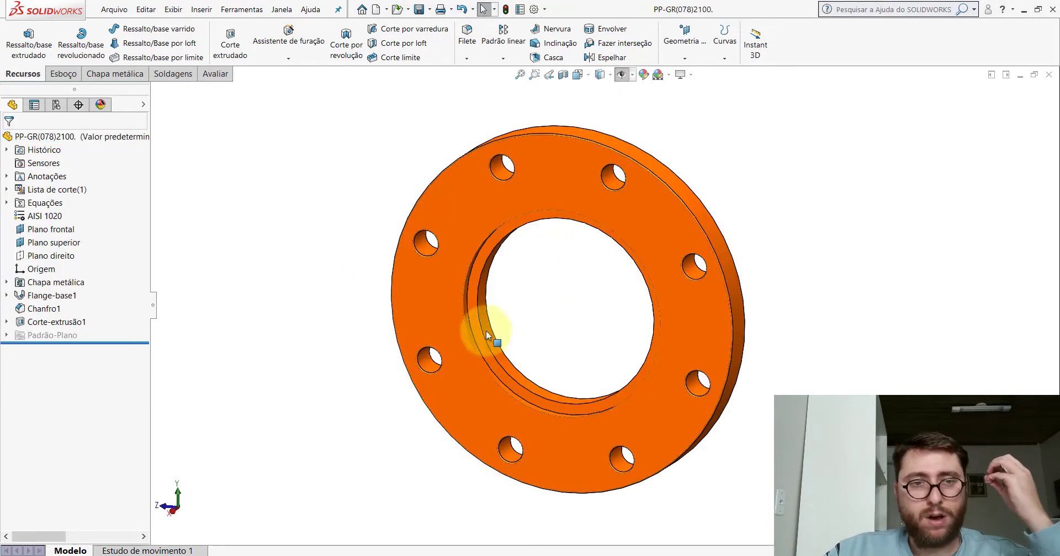
right_click(82, 137)
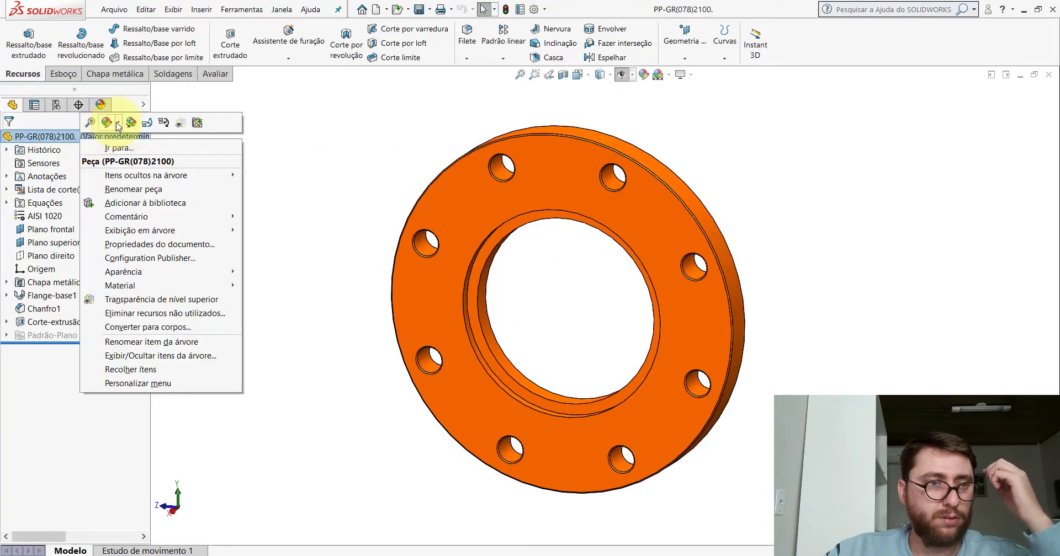
left_click(118, 127)
left_click(95, 249)
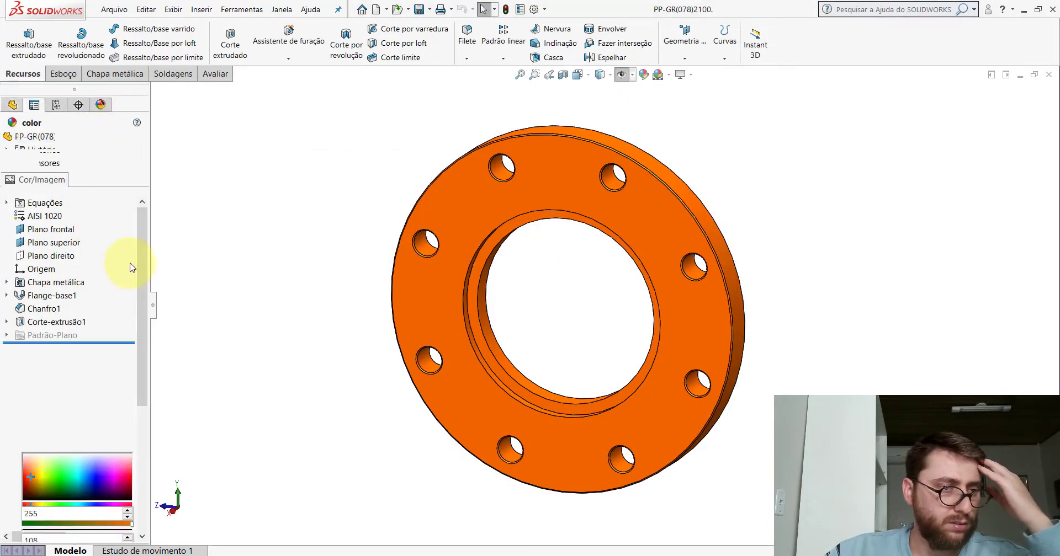
scroll(147, 287, "down", 5)
scroll(143, 334, "down", 1)
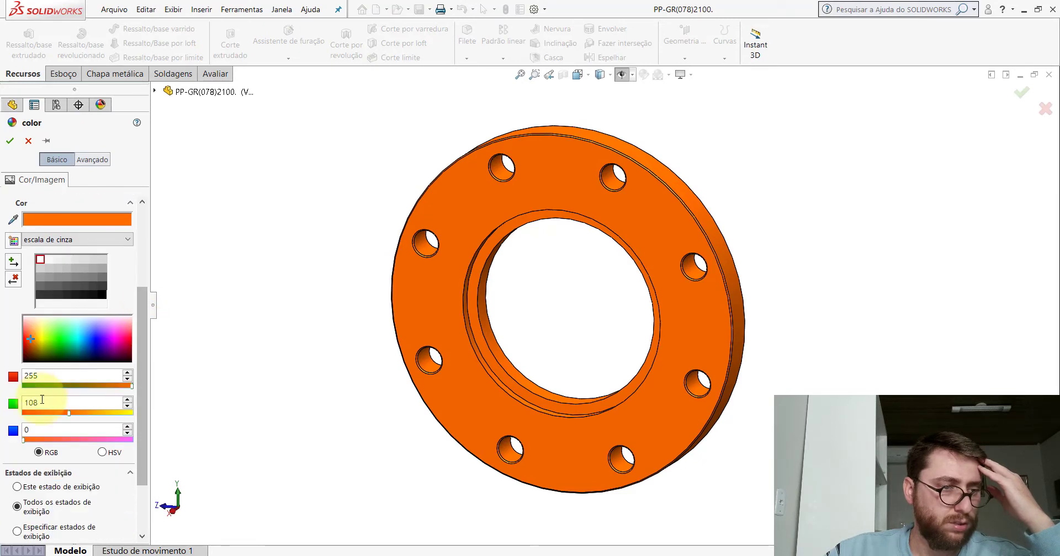
left_click(31, 140)
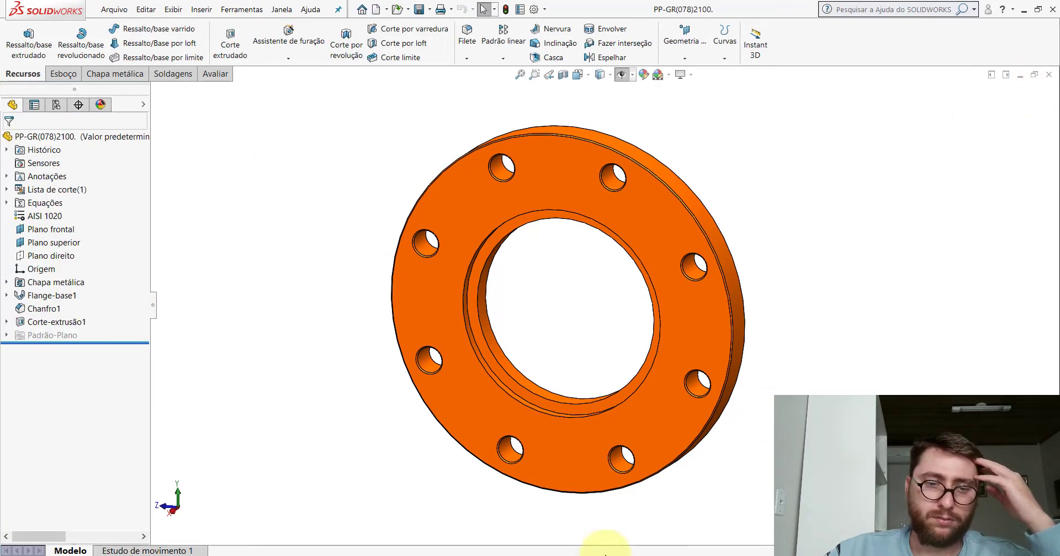
left_click(597, 511)
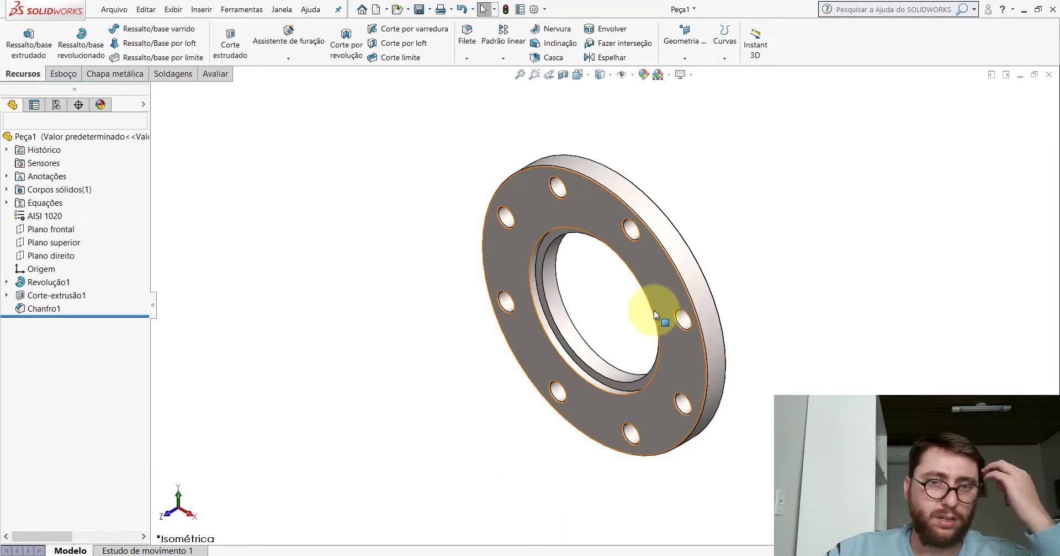
Step: Colour the whole Peça1 part orange, RGB 255, 108, 0, by setting green to 108
scroll(739, 307, "down", 3)
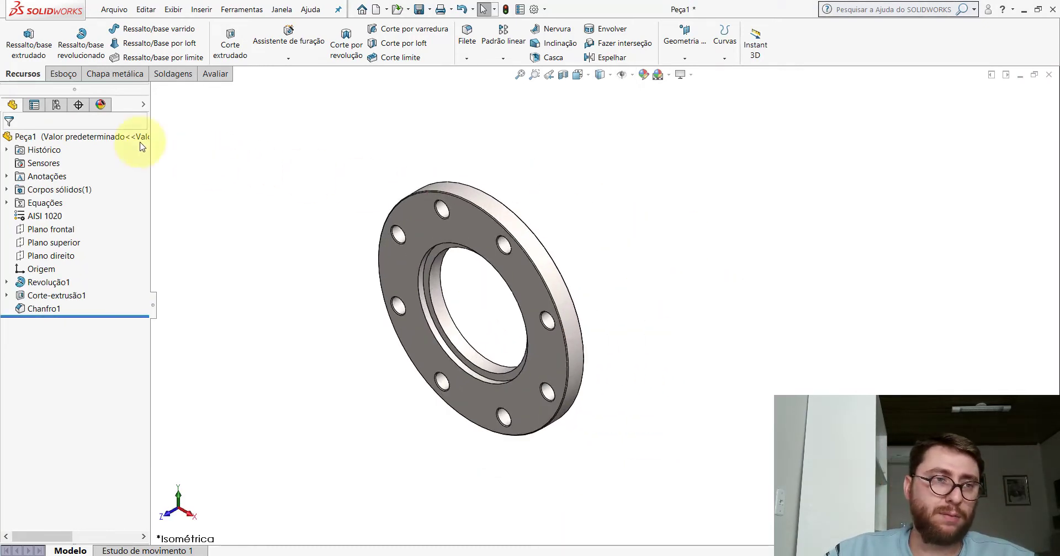
right_click(25, 137)
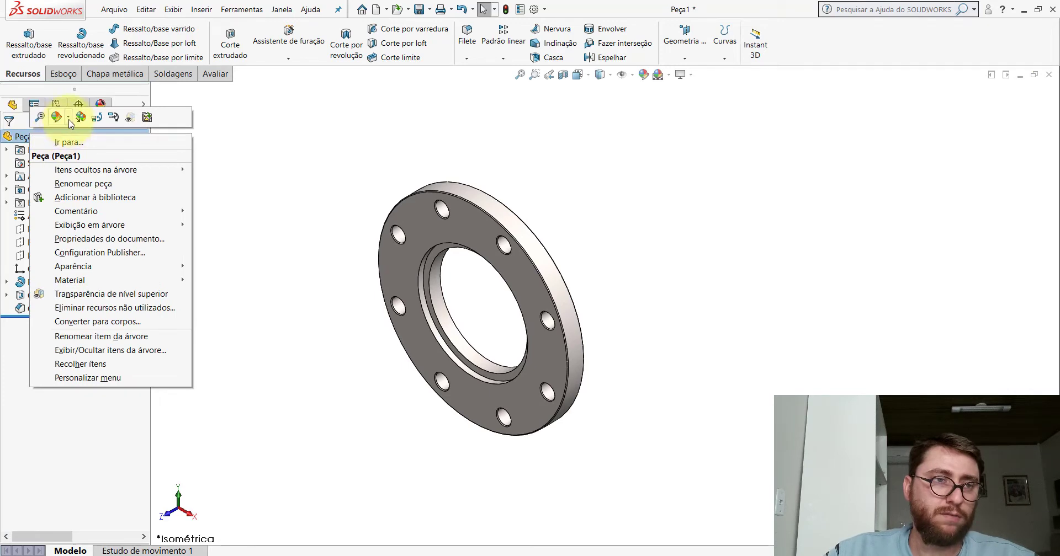
left_click(68, 119)
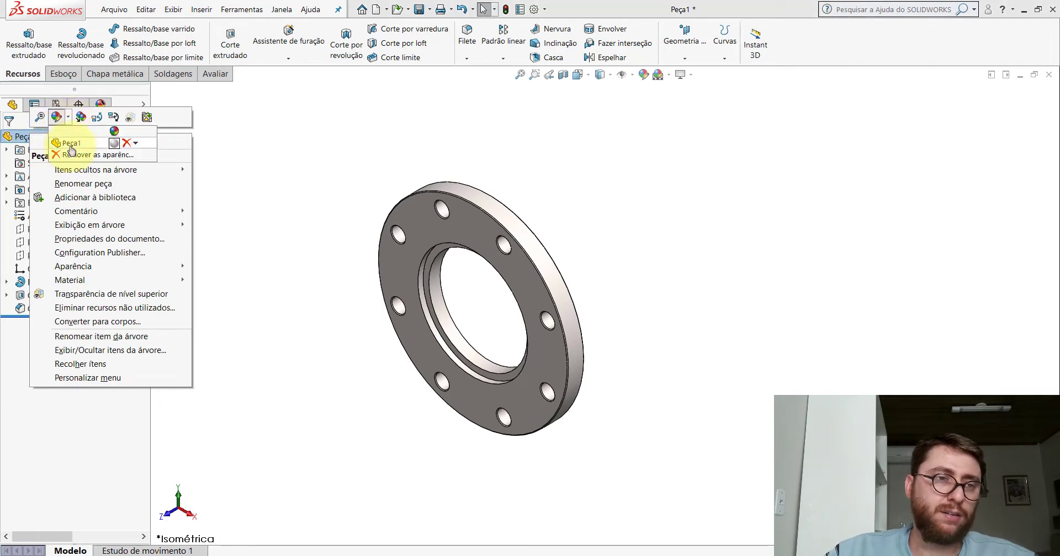
left_click(71, 145)
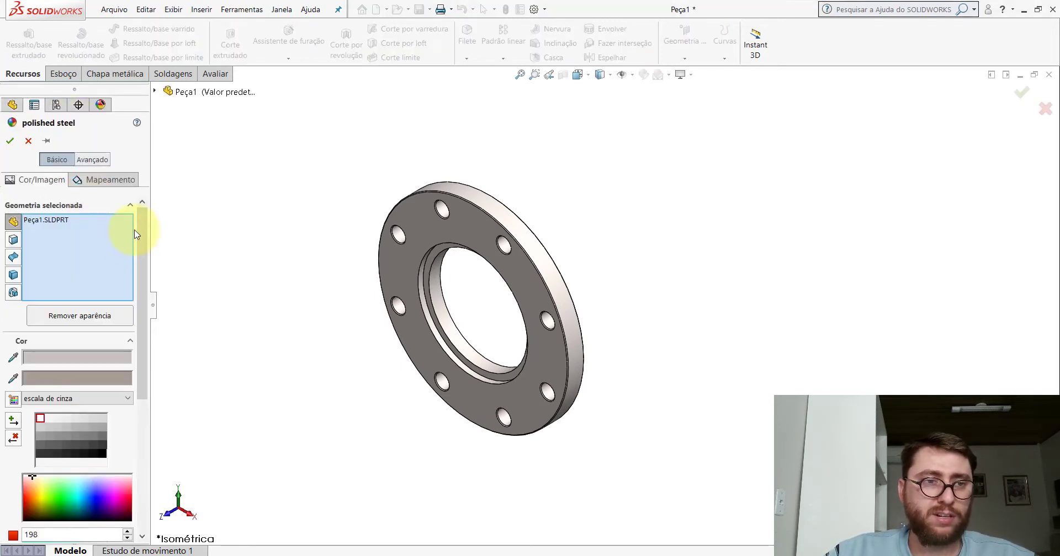
left_click_drag(145, 225, 160, 364)
type("255")
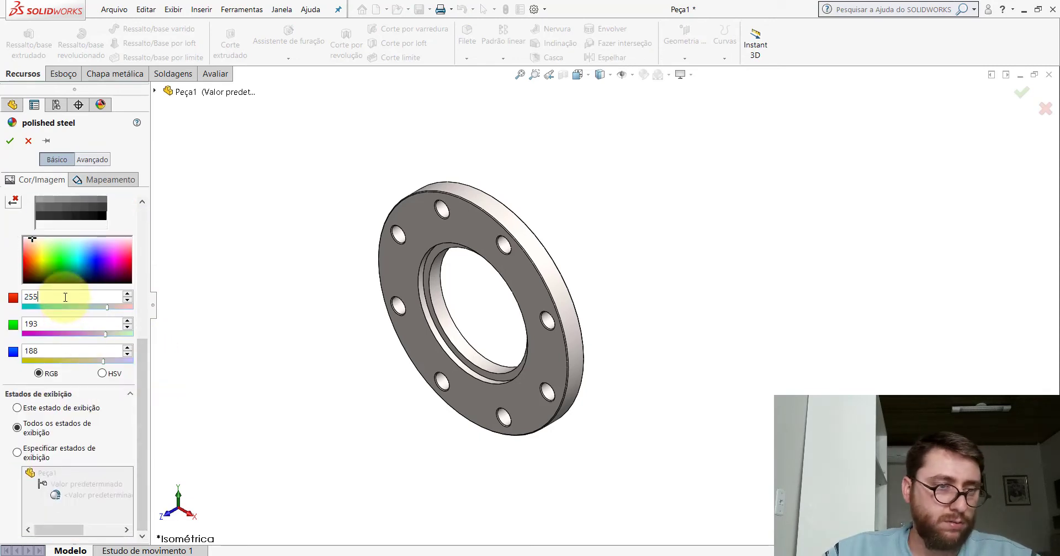
left_click(48, 326)
type("1")
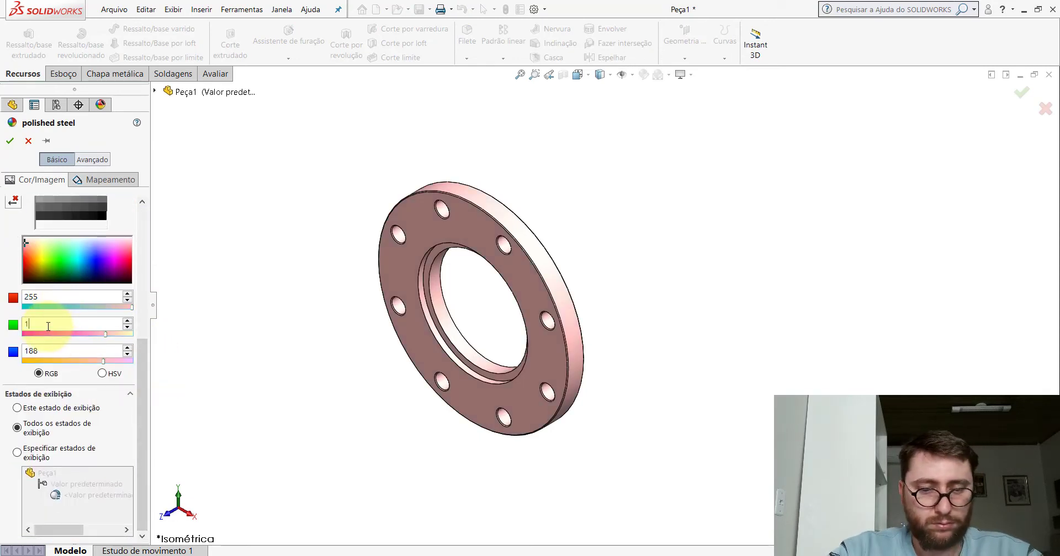
type("08")
key("Tab")
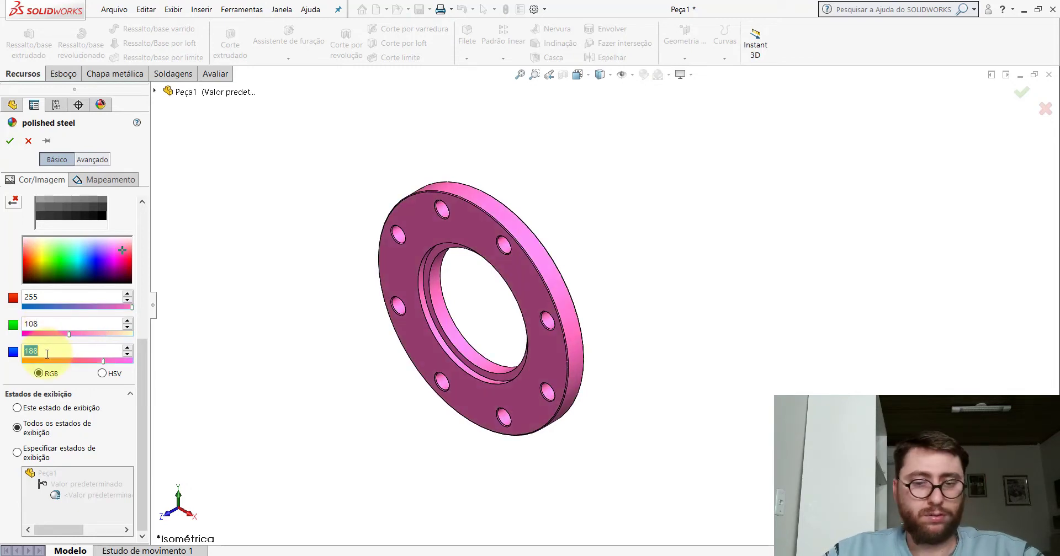
type("0")
left_click(9, 141)
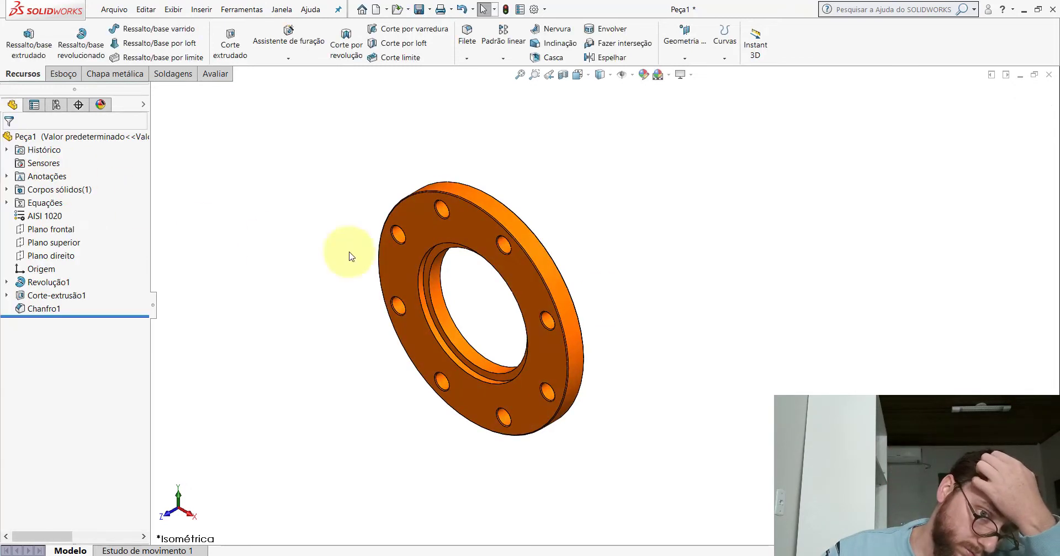
scroll(543, 331, "down", 2)
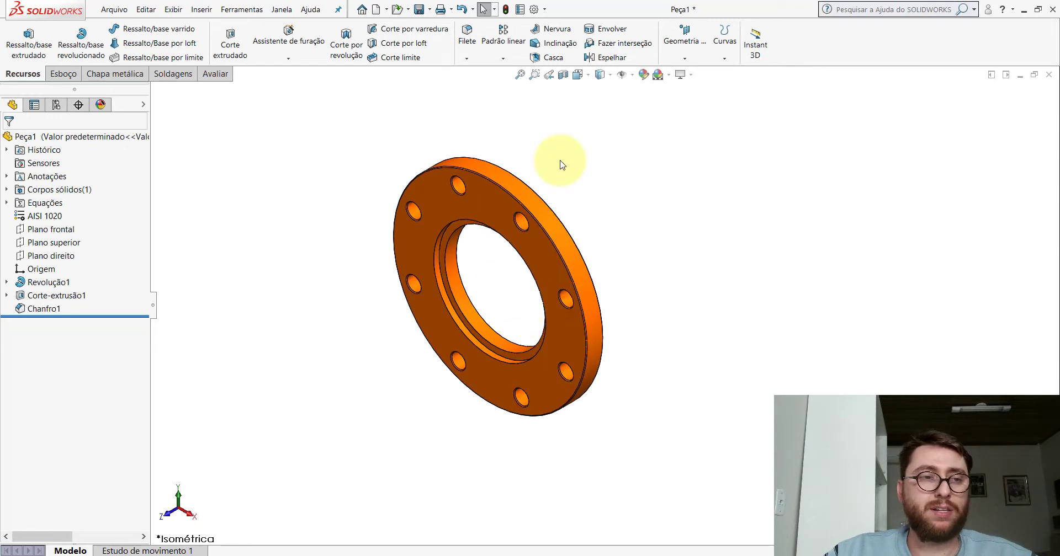
left_click(47, 254)
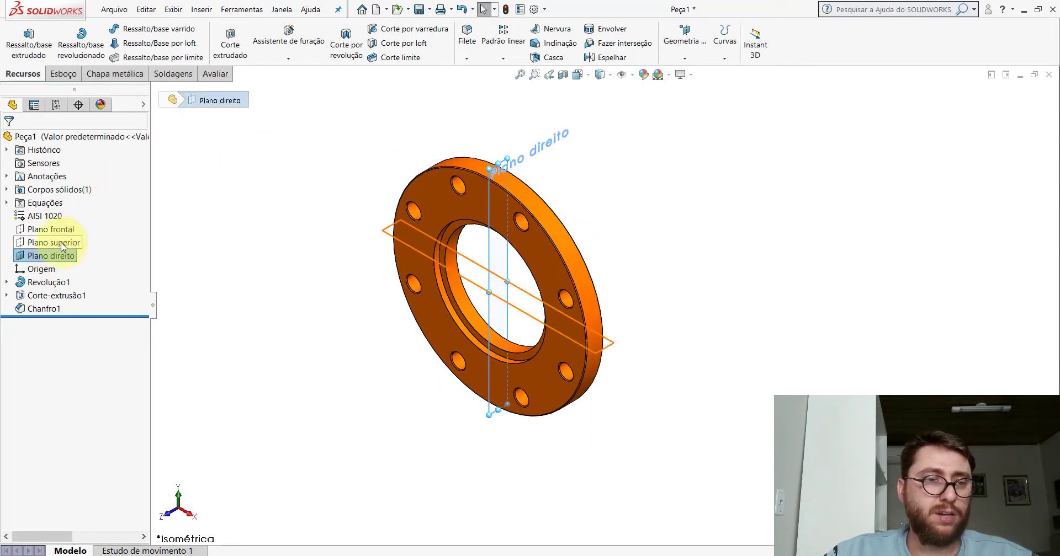
left_click(63, 247)
left_click(237, 237)
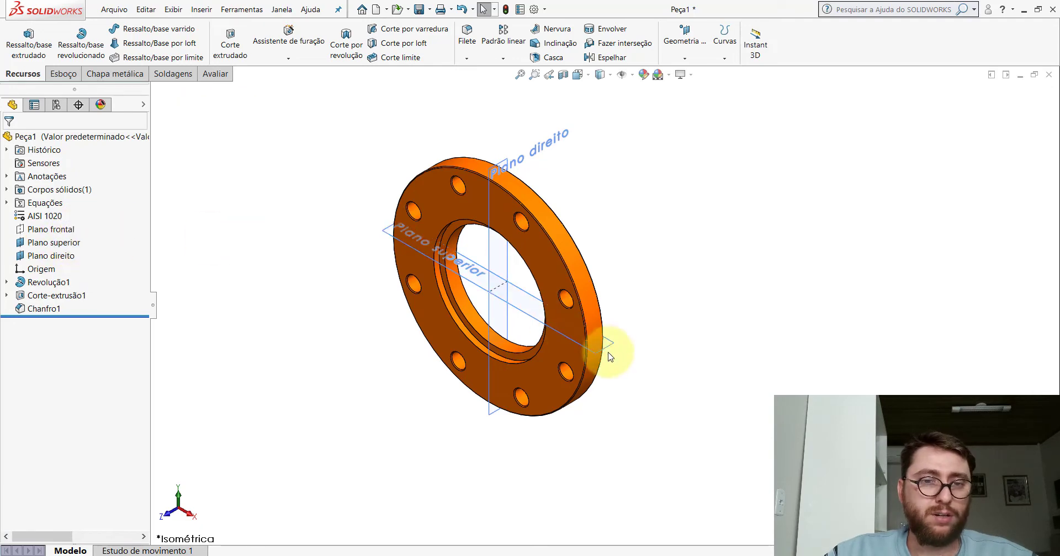
mouse_move(607, 351)
middle_mouse_down()
mouse_move(443, 272)
mouse_move(575, 307)
middle_mouse_up()
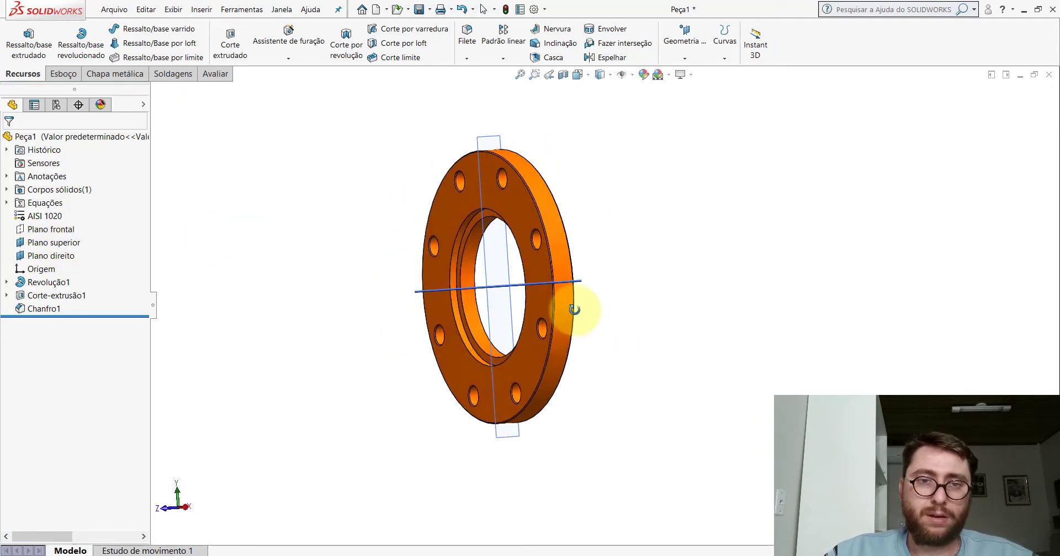
left_click(485, 511)
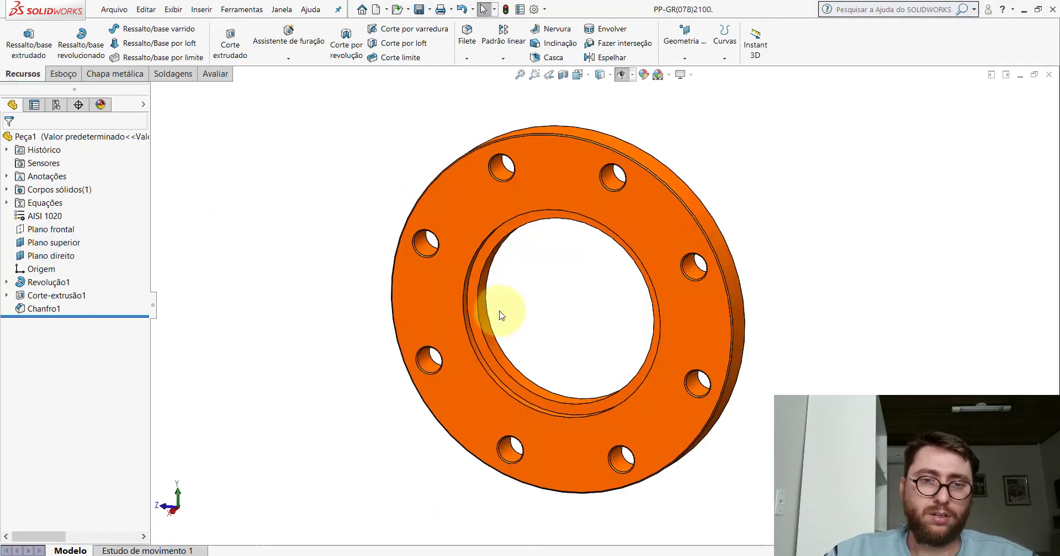
mouse_move(608, 257)
middle_mouse_down()
mouse_move(461, 285)
mouse_move(610, 295)
mouse_move(561, 415)
middle_mouse_up()
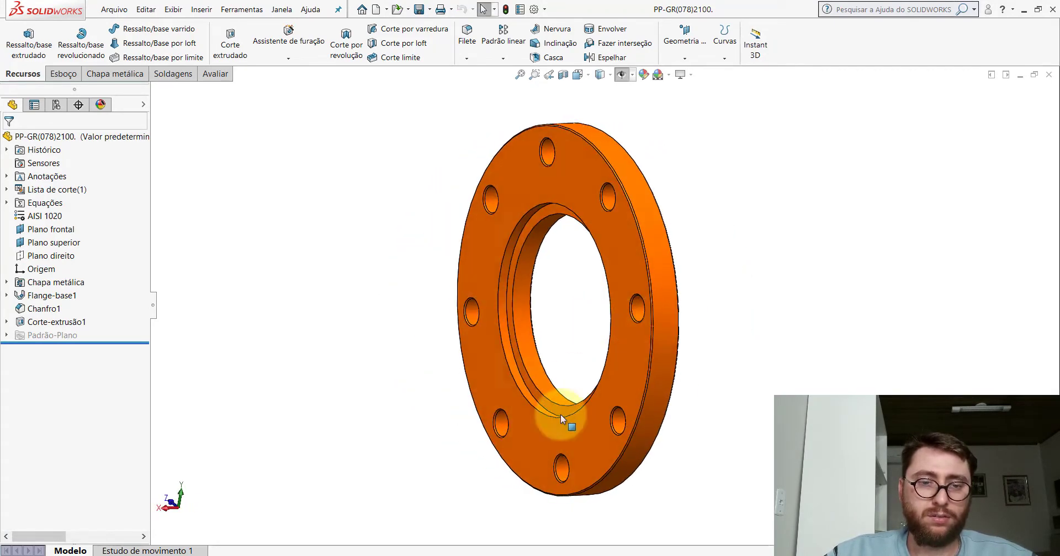
left_click(610, 526)
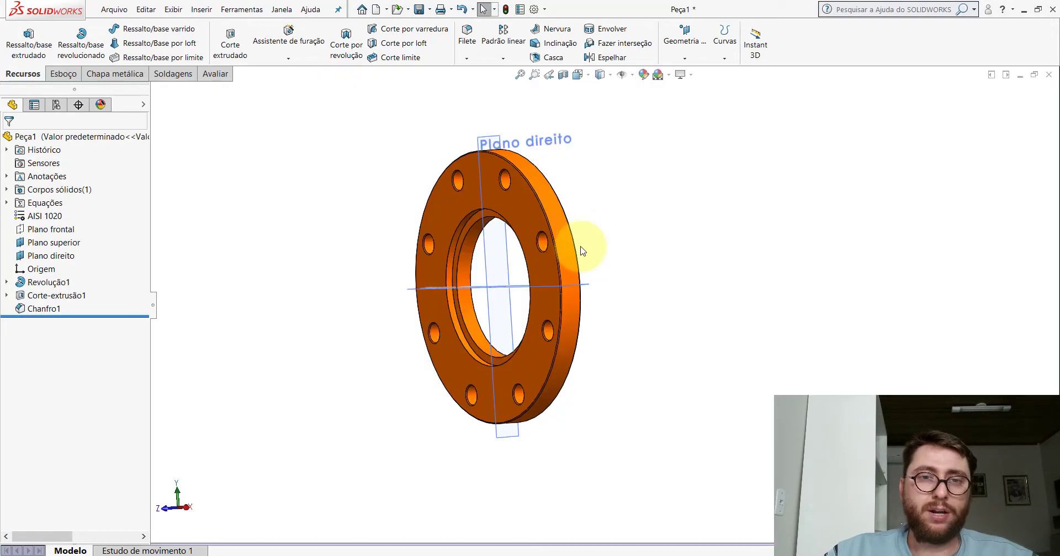
left_click(580, 76)
left_click(636, 106)
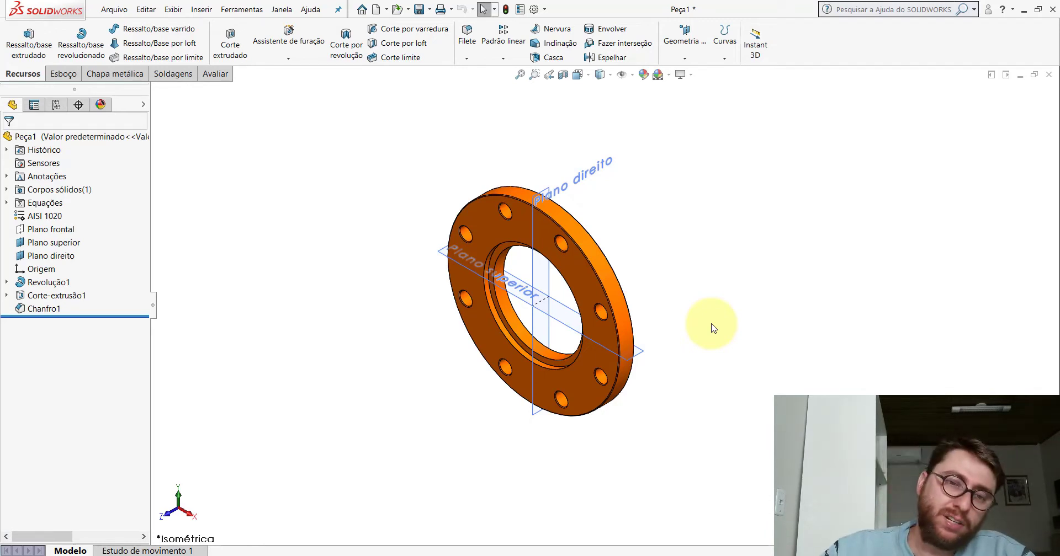
scroll(508, 215, "down", 2)
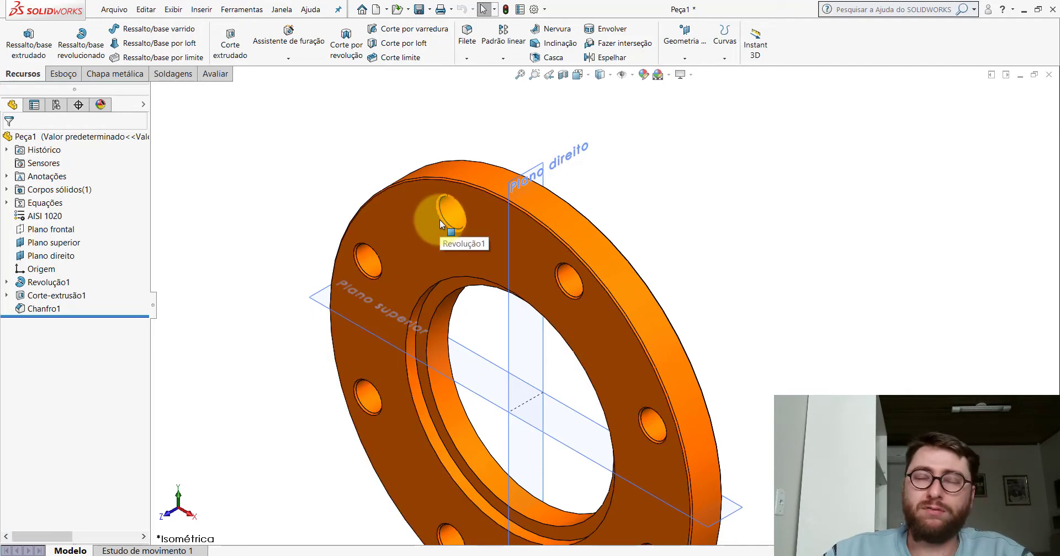
scroll(525, 337, "up", 3)
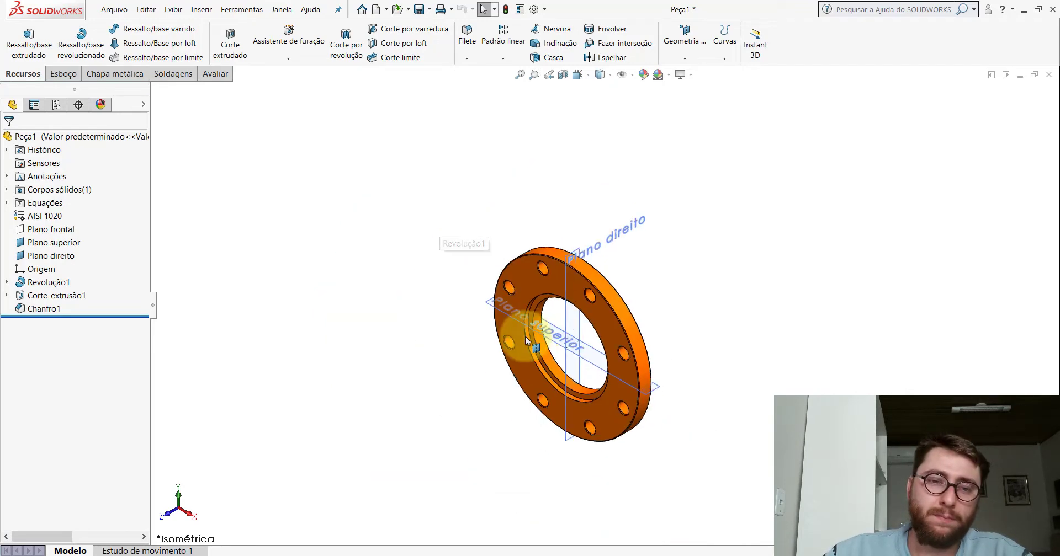
scroll(559, 286, "down", 2)
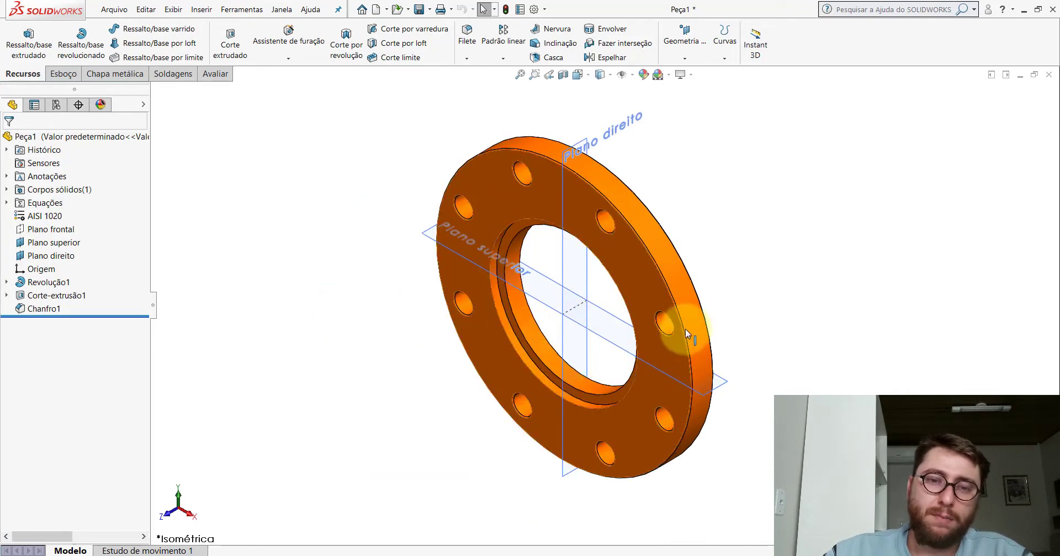
scroll(679, 303, "up", 2)
scroll(674, 279, "down", 2)
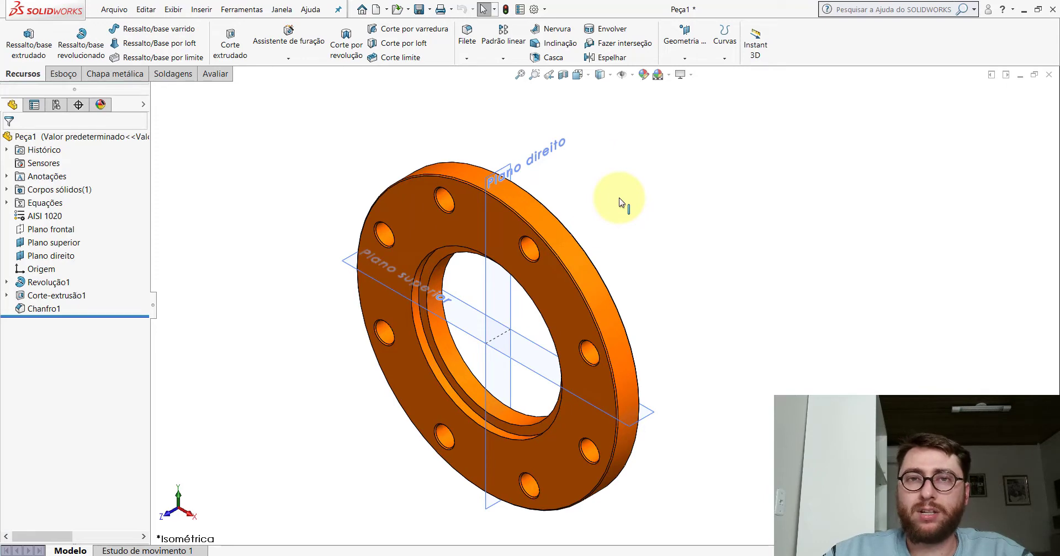
left_click(529, 205)
key("Escape")
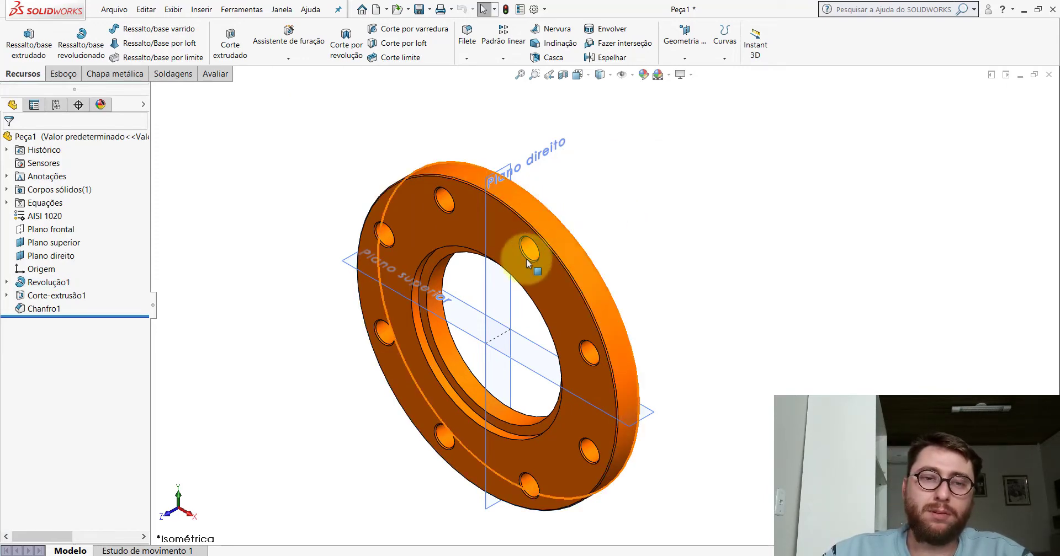
left_click(442, 266)
left_click(629, 261)
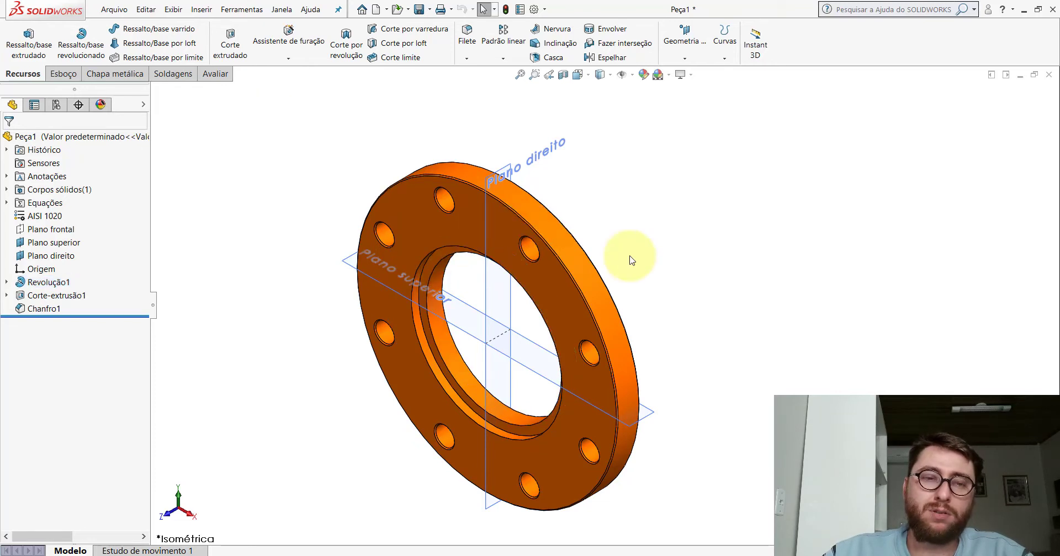
left_click(447, 206)
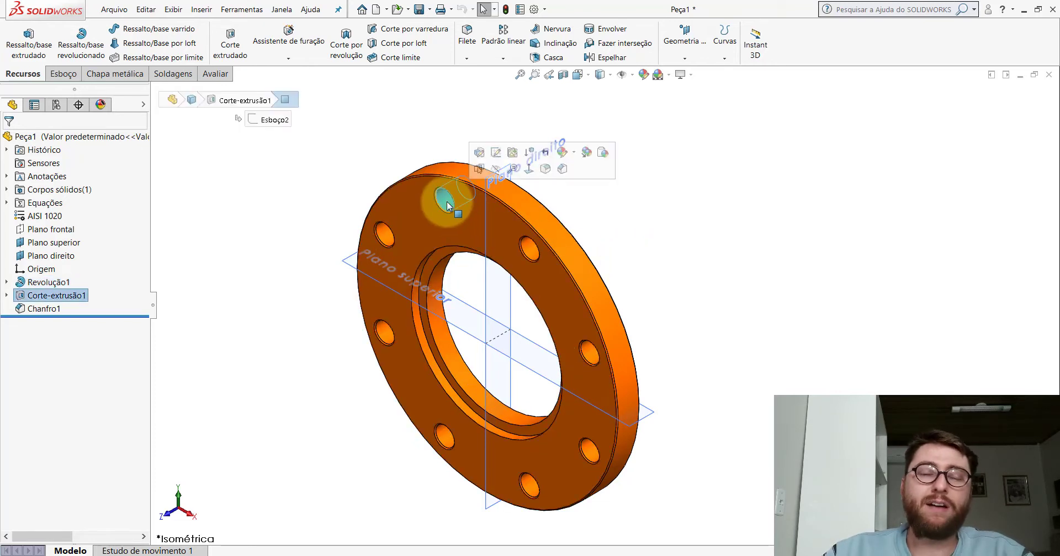
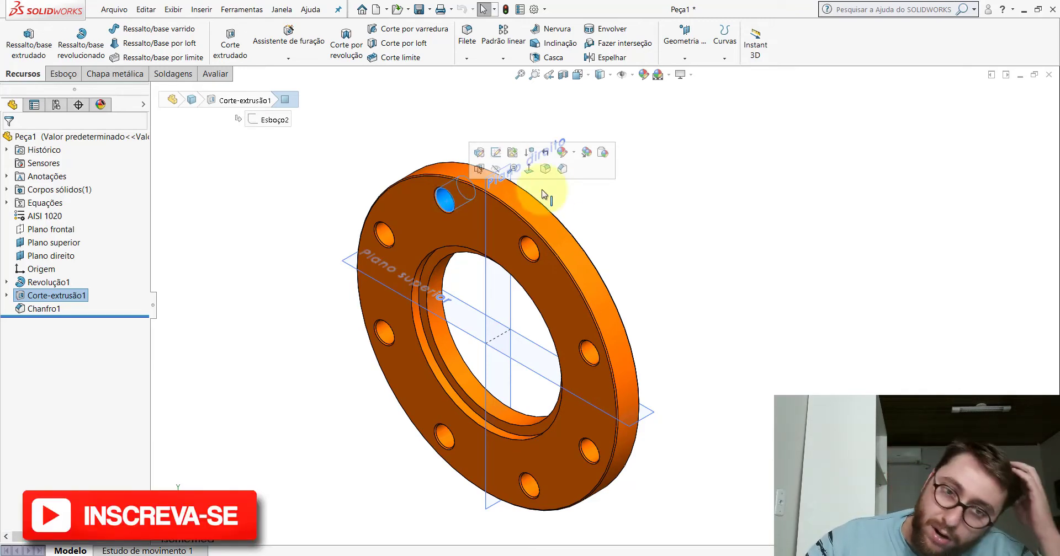
Step: Deselect the hole face, zoom over the chamfered flange Peça1, and start Save As
left_click(622, 232)
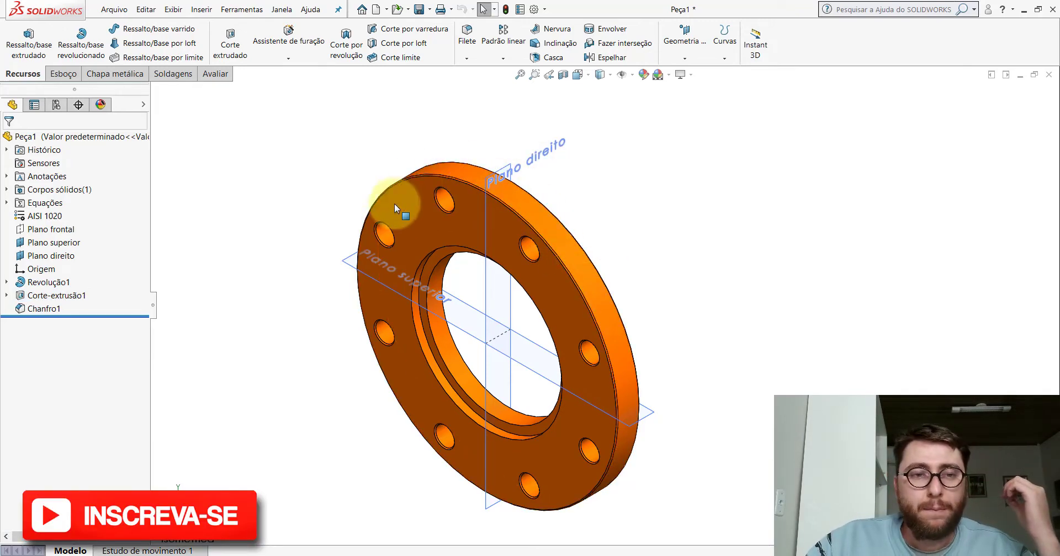
scroll(444, 270, "down", 4)
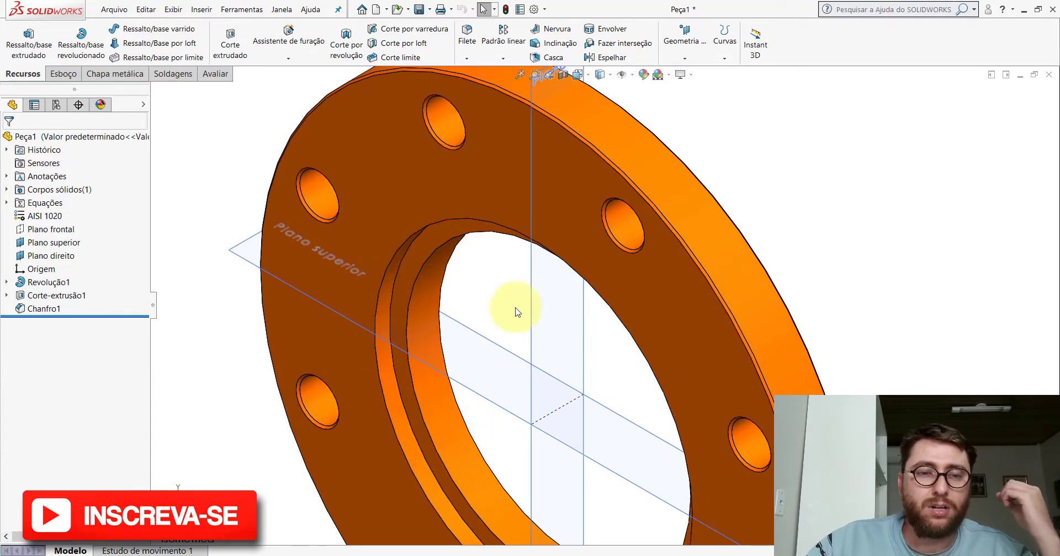
scroll(568, 331, "up", 5)
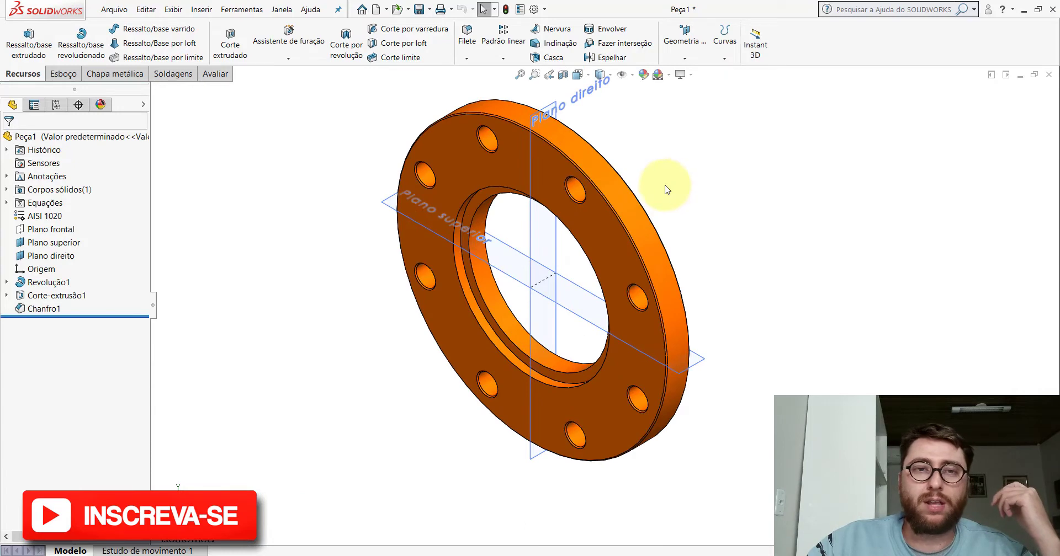
left_click(421, 13)
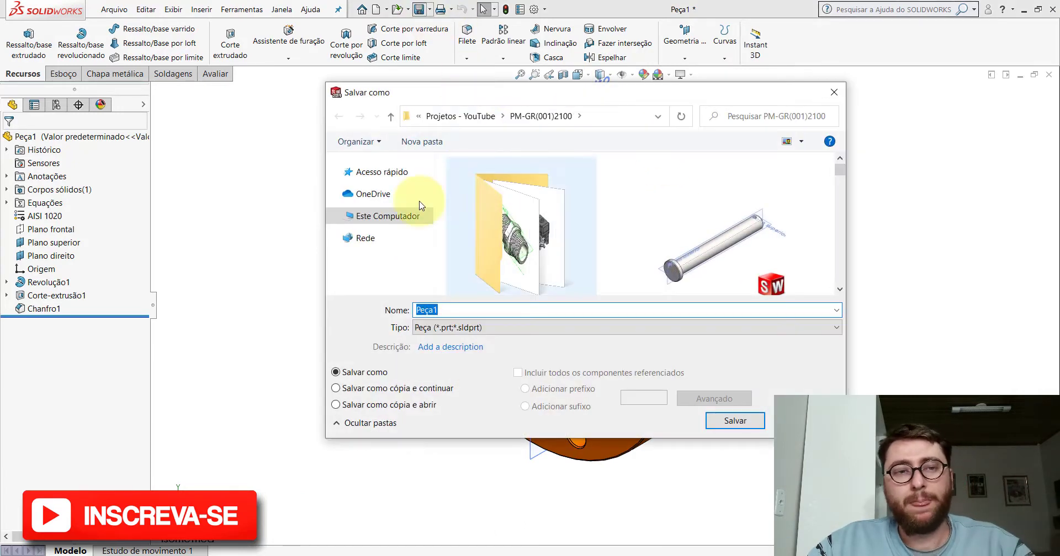
Step: In the desktop PM-GR(001)2100 folder, change PP-GR(079)2100 to PP-GR(078)2100 and save
left_click(354, 189)
left_click(333, 172)
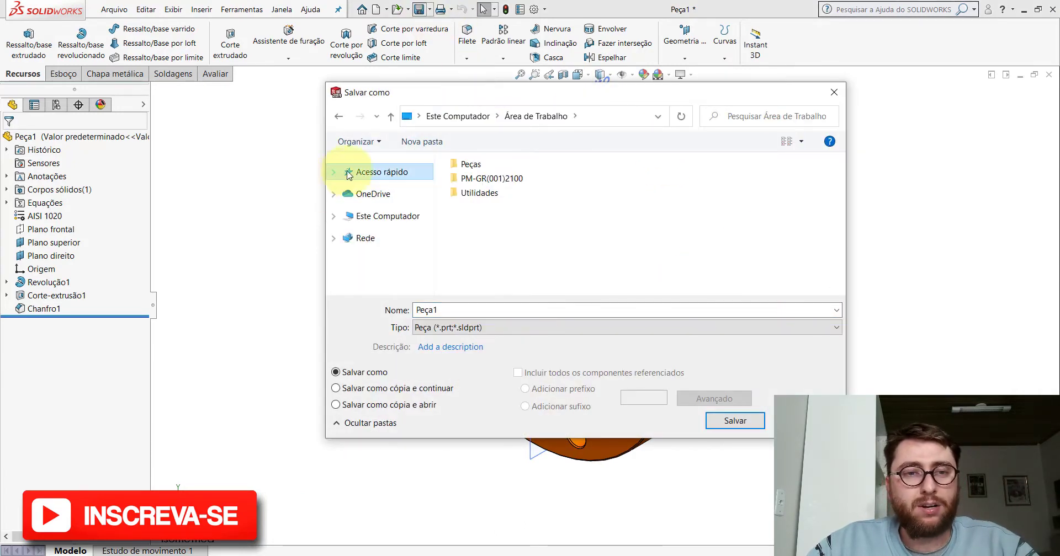
double_click(472, 179)
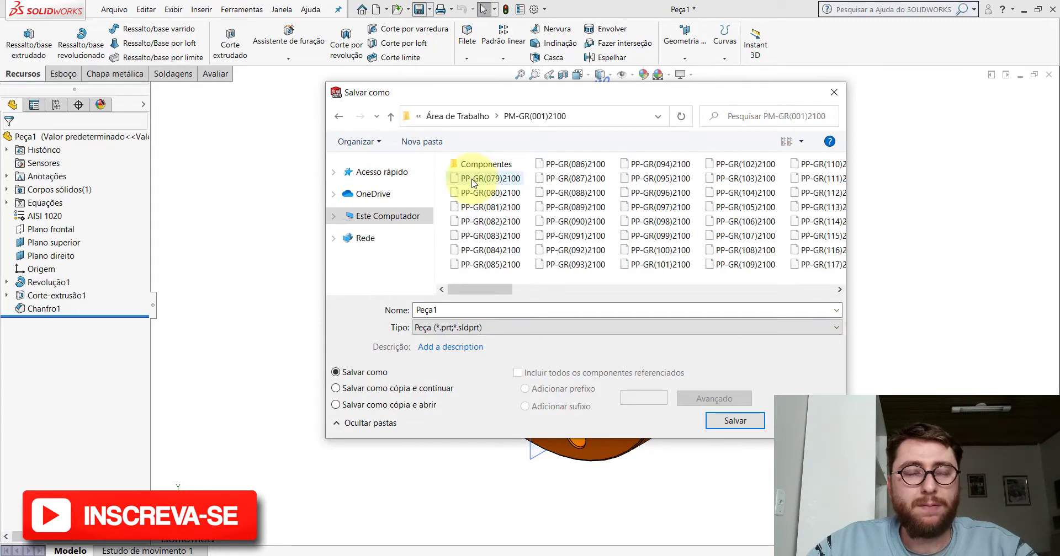
mouse_move(475, 289)
left_mouse_down()
mouse_move(756, 319)
mouse_move(469, 289)
left_mouse_up()
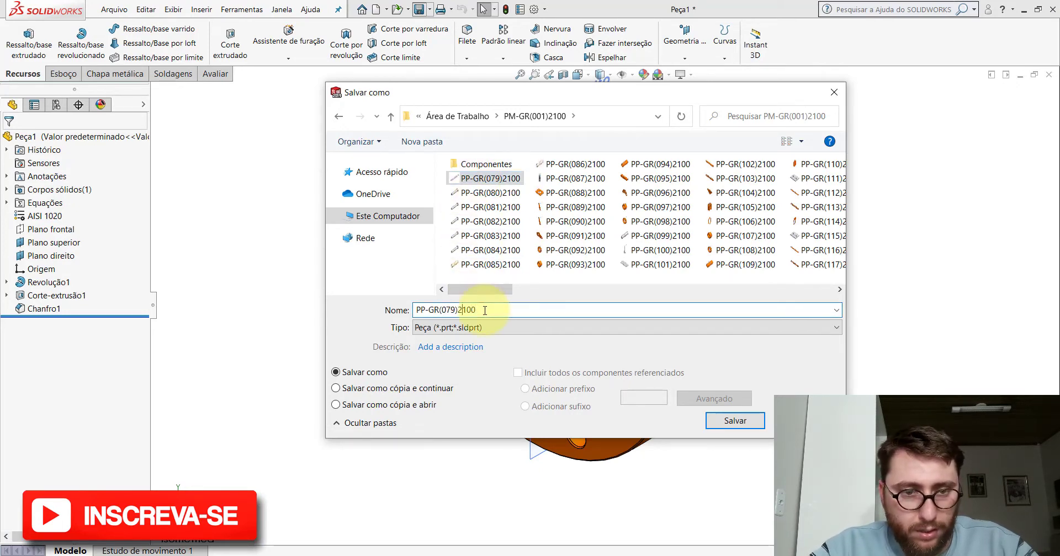
key("BackSpace")
type("8")
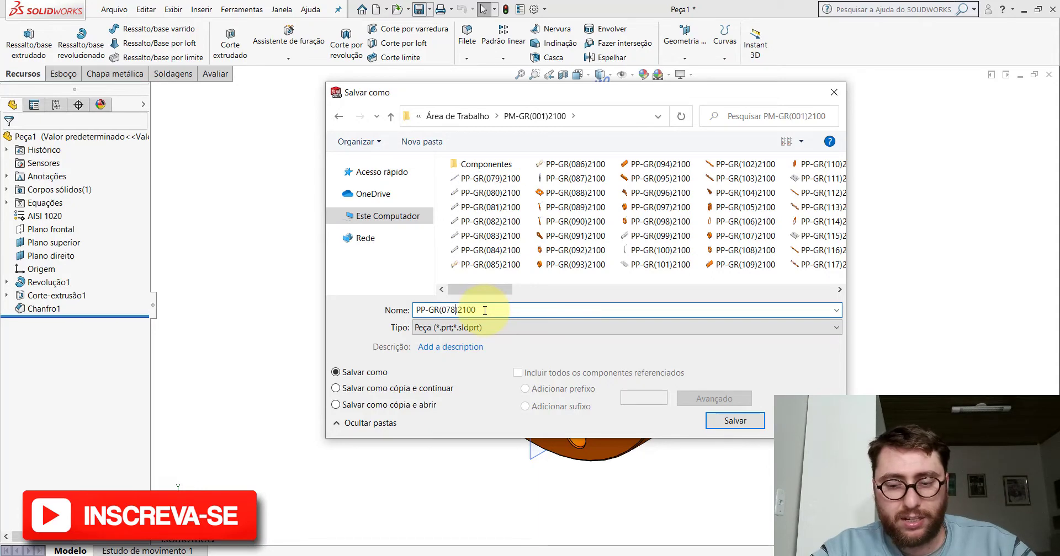
key("Return")
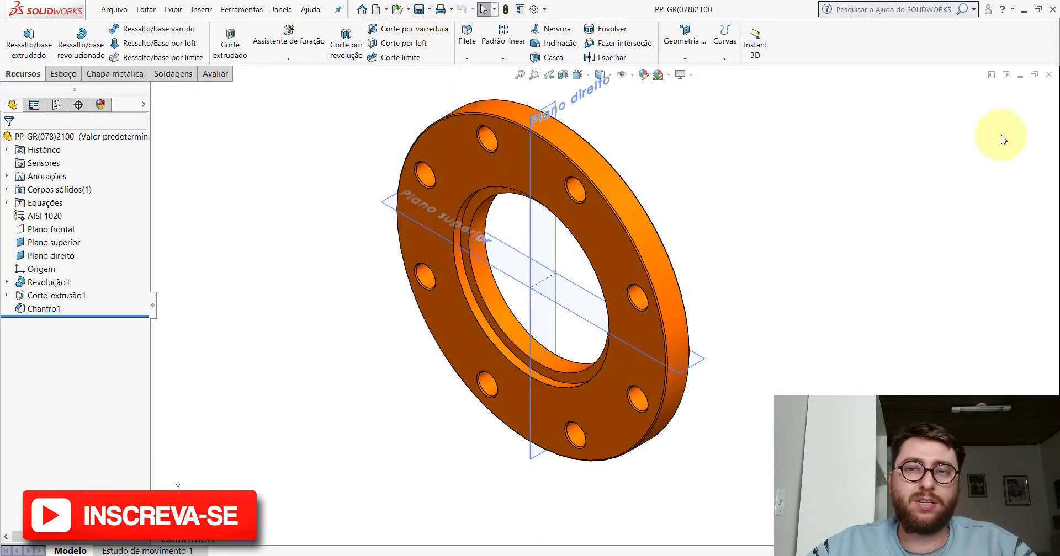
Step: Close both part windows and delete the old PP-GR(078)2100. file in Explorer
left_click(1048, 75)
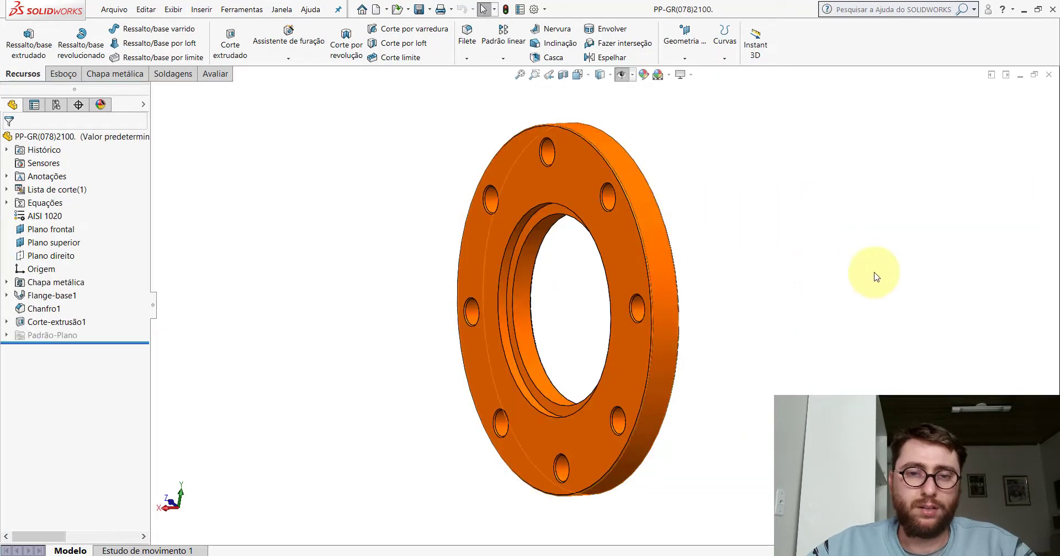
left_click(1048, 76)
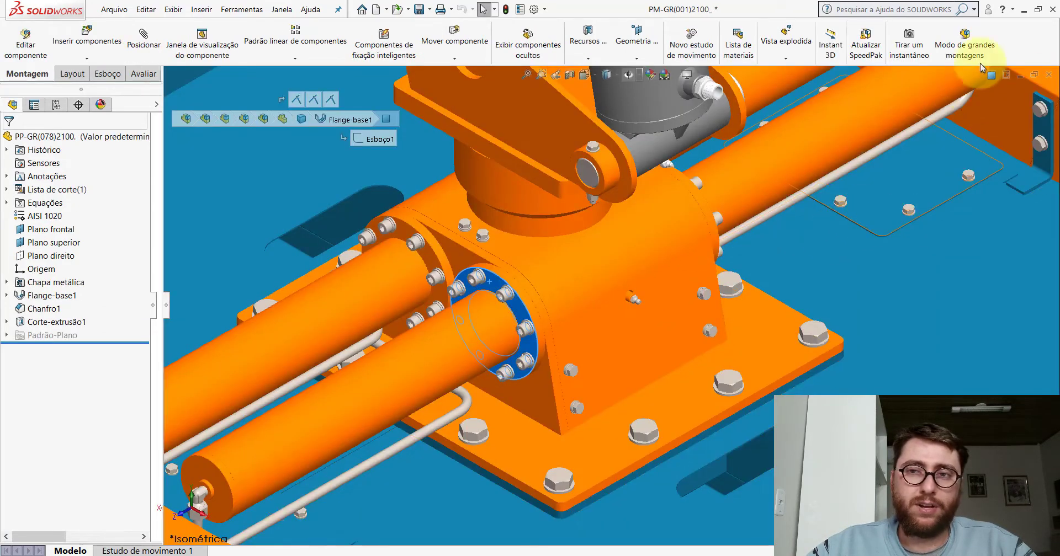
left_click(1023, 9)
left_click(602, 309)
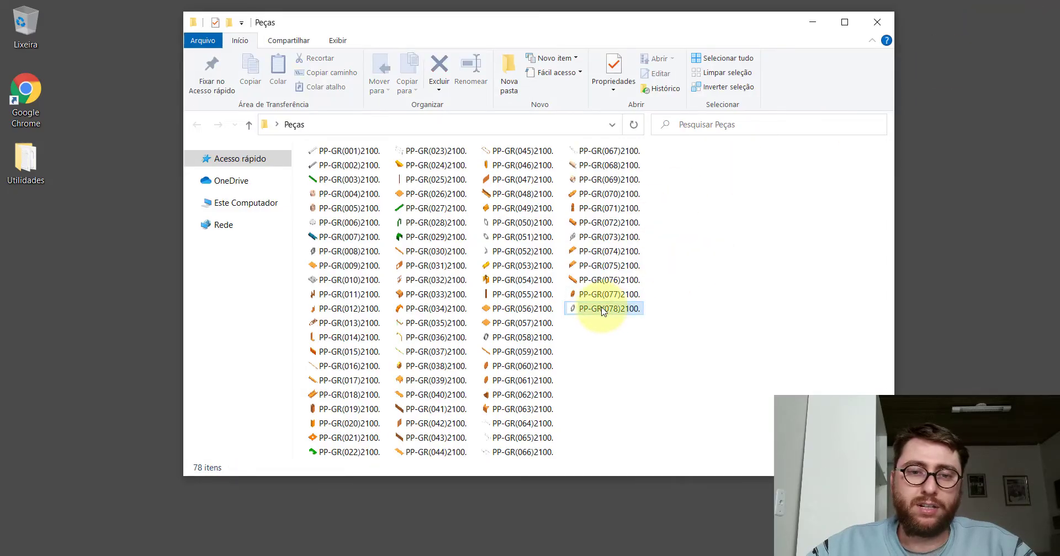
right_click(603, 309)
left_click(637, 522)
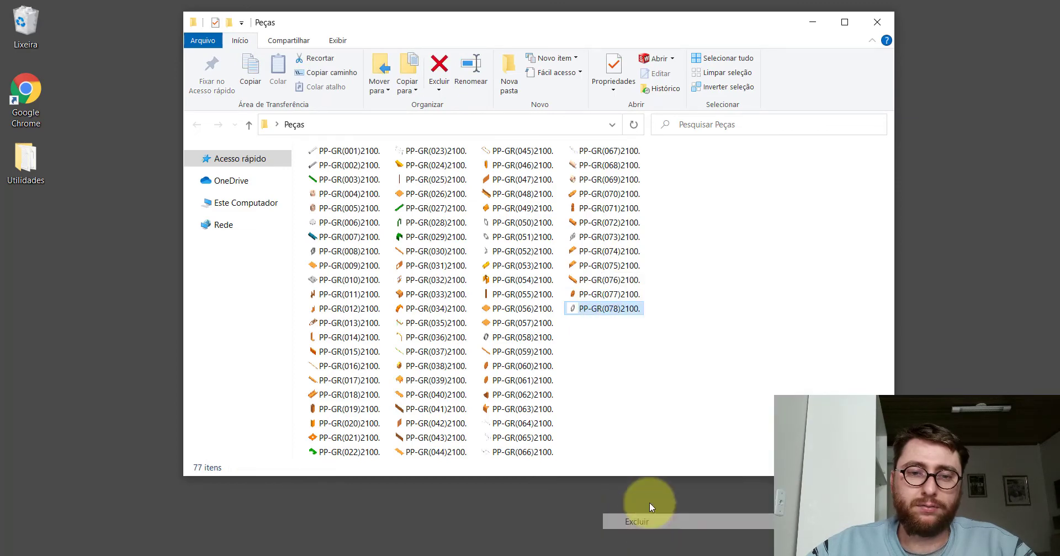
Step: Open the PP-GR(077)2100. disc part and show it in isometric view
double_click(603, 295)
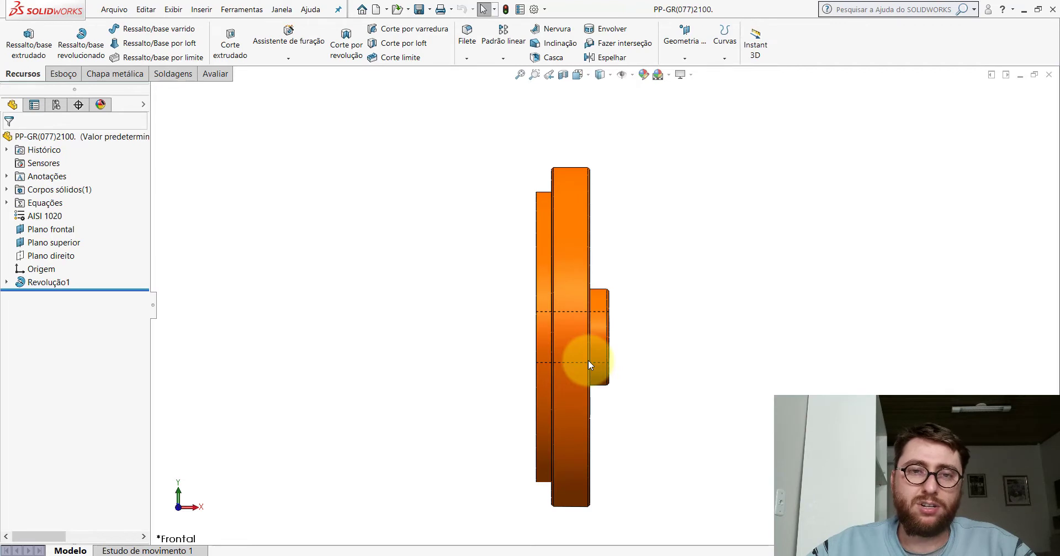
left_click(577, 74)
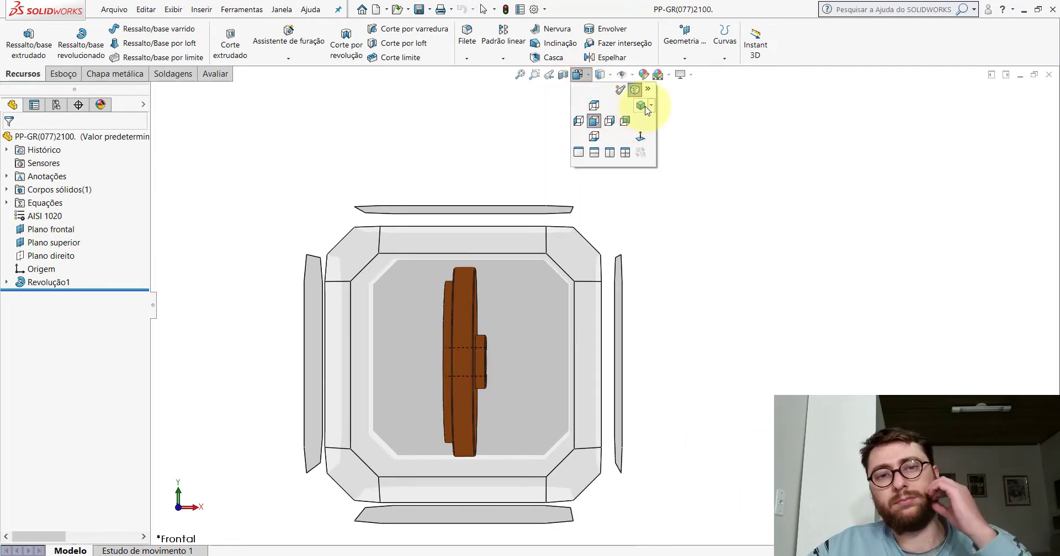
left_click(644, 97)
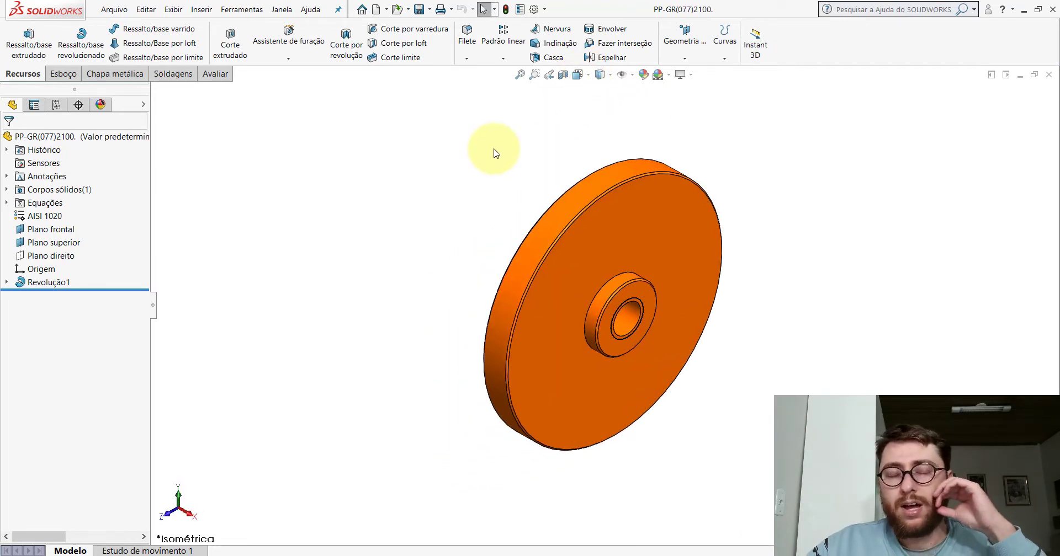
mouse_move(511, 553)
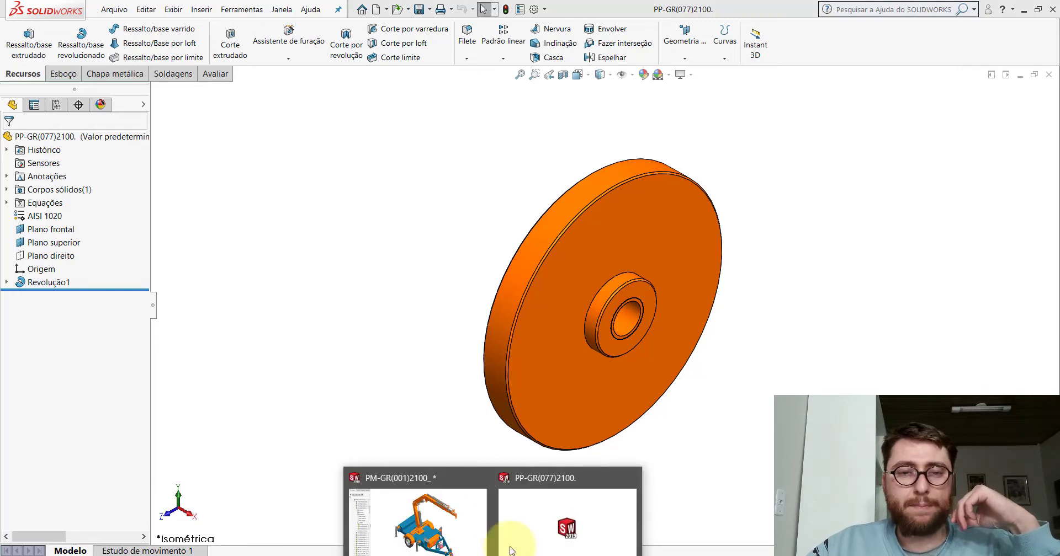
key("space")
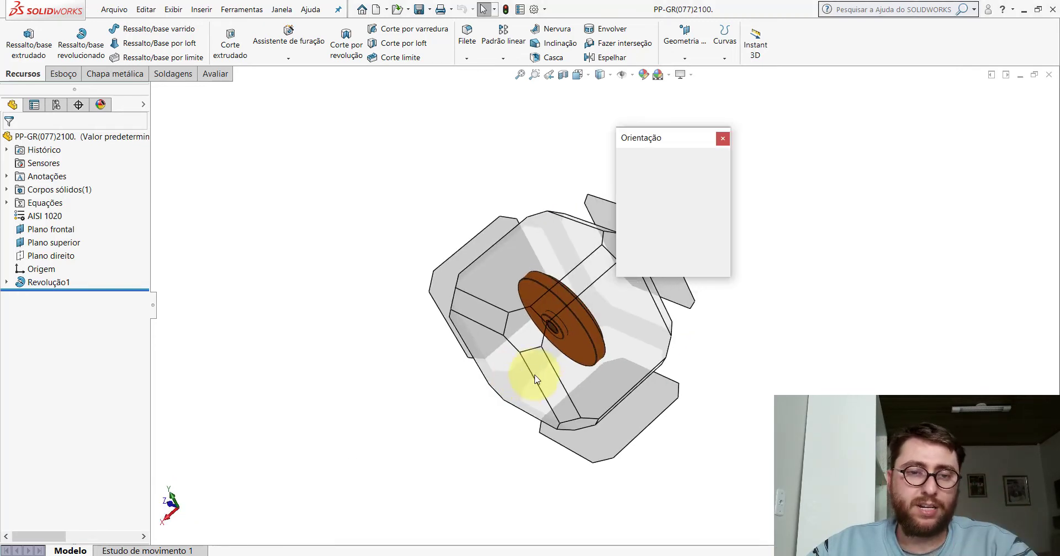
left_click(398, 380)
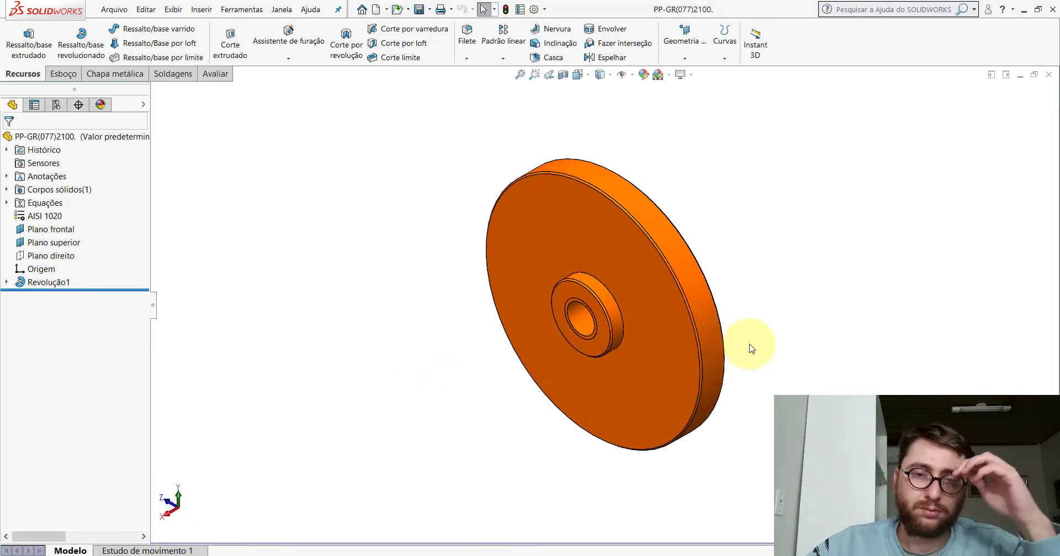
Step: In the PM-GR(001)2100 assembly, select the PP-GR(077) disc and orbit around it
left_click(473, 525)
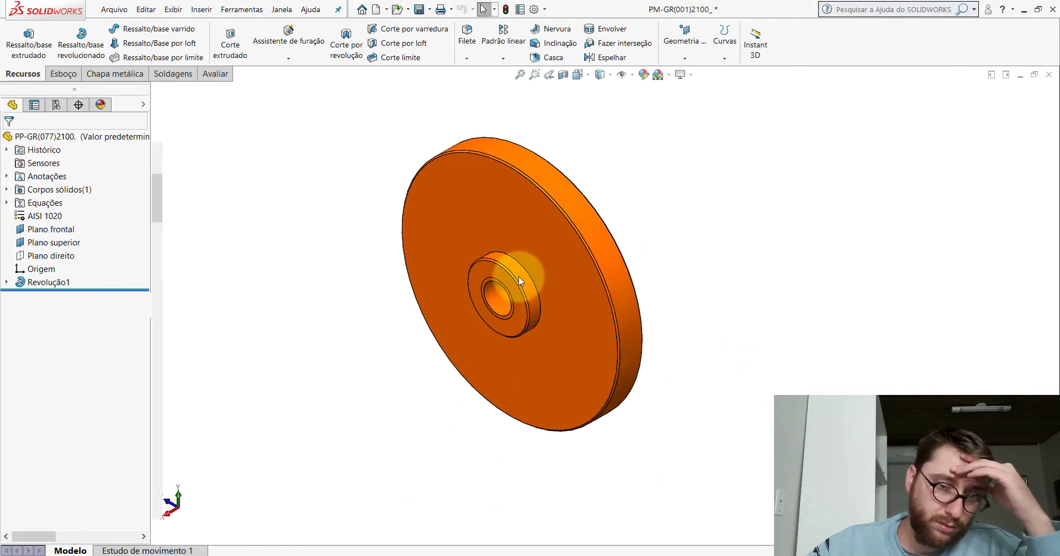
scroll(385, 417, "up", 3)
scroll(506, 361, "down", 5)
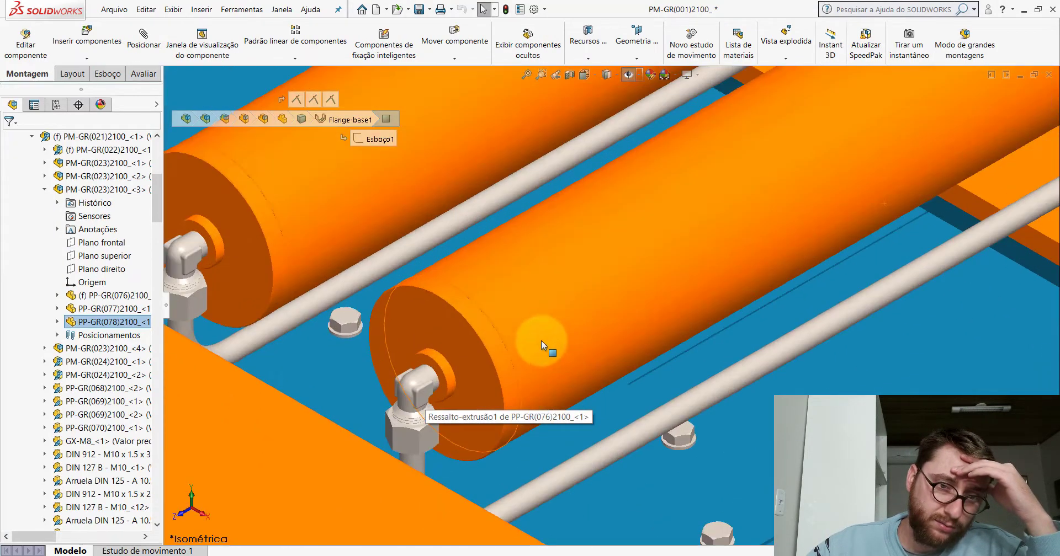
left_click(435, 317)
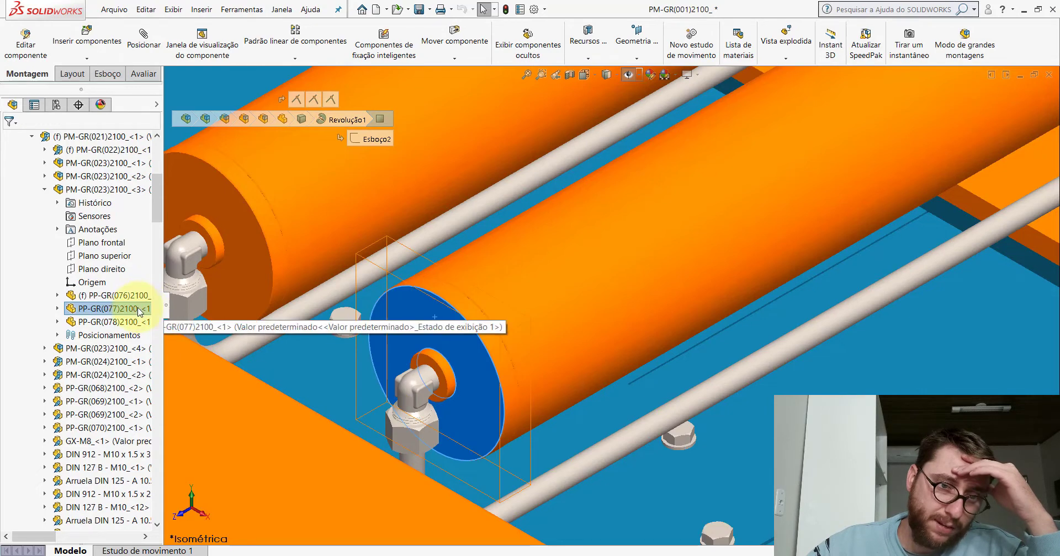
middle_click_drag(474, 343, 483, 343)
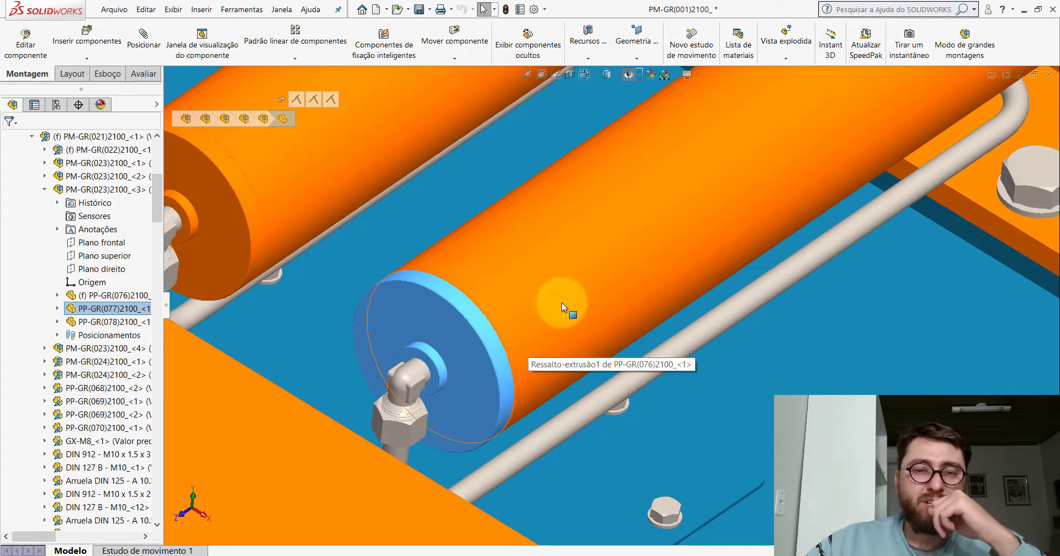
scroll(561, 303, "up", 5)
scroll(698, 278, "down", 3)
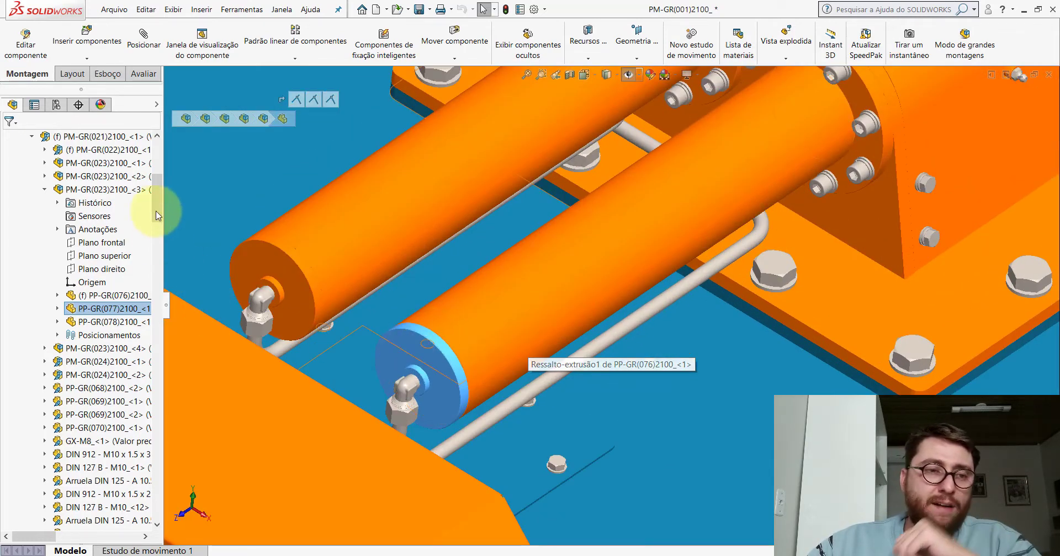
scroll(152, 165, "up", 6)
scroll(148, 155, "up", 1)
Step: Collapse the assembly tree and inspect the fitting and end face at the roller end
right_click(142, 138)
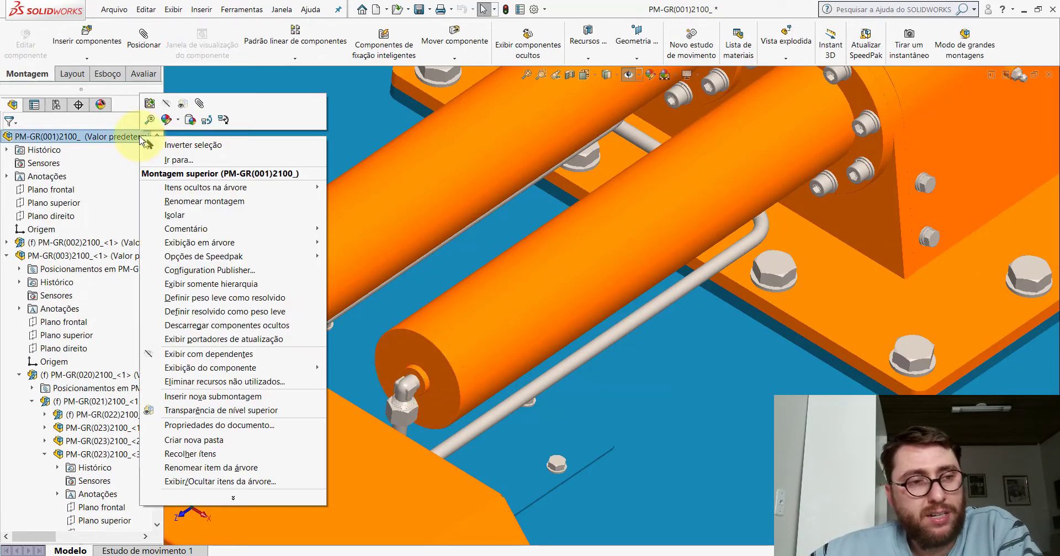
left_click(188, 454)
scroll(446, 360, "down", 3)
scroll(446, 360, "down", 3)
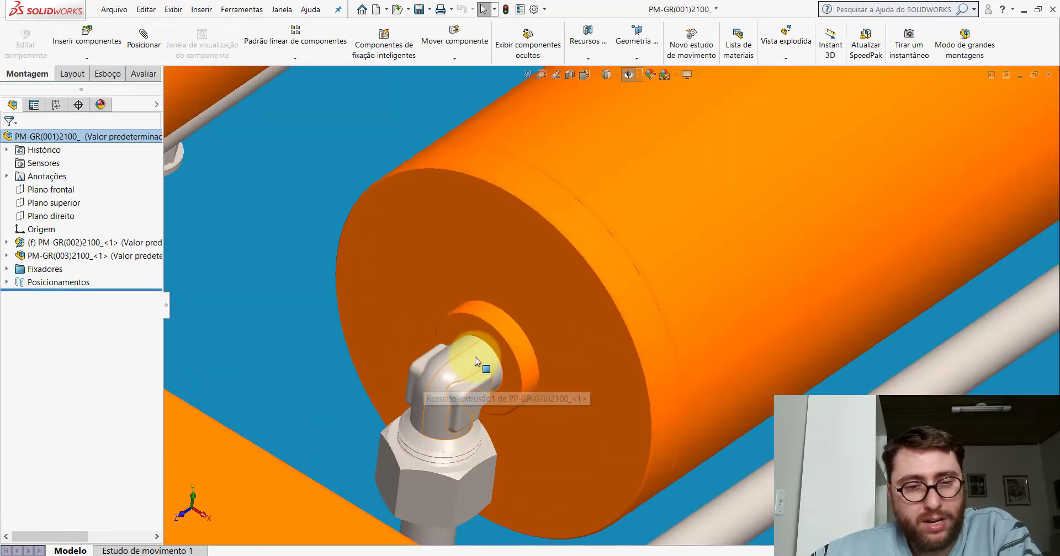
left_click(474, 356)
mouse_move(484, 356)
middle_mouse_down()
mouse_move(406, 314)
mouse_move(533, 283)
mouse_move(583, 294)
mouse_move(572, 300)
mouse_move(629, 176)
middle_mouse_up()
scroll(405, 313, "up", 3)
scroll(532, 284, "up", 2)
left_click(531, 279)
scroll(531, 278, "up", 3)
Step: Show the whole trailer crane isometrically, then return to the PP-GR(077)2100. part window
left_click(592, 74)
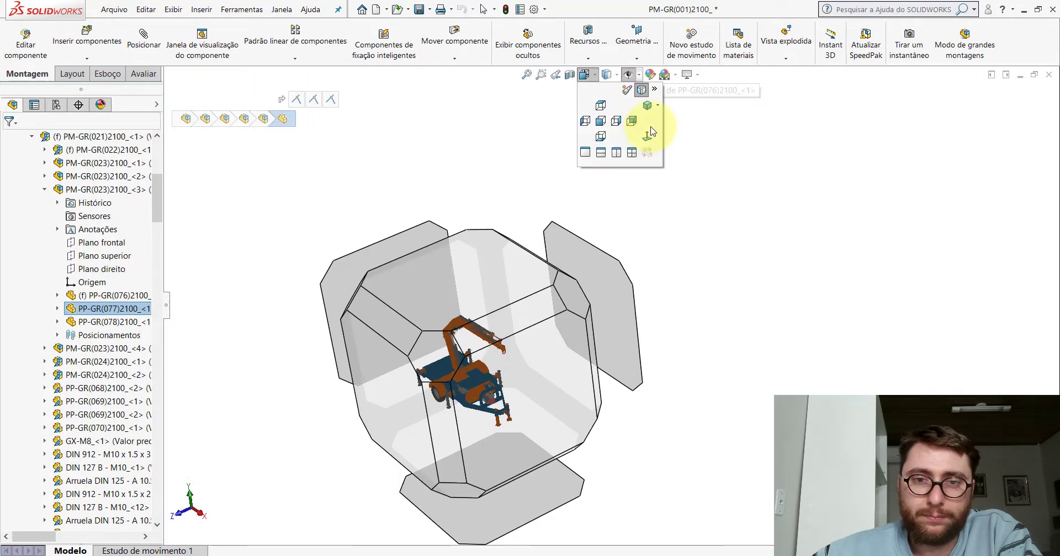
left_click(647, 107)
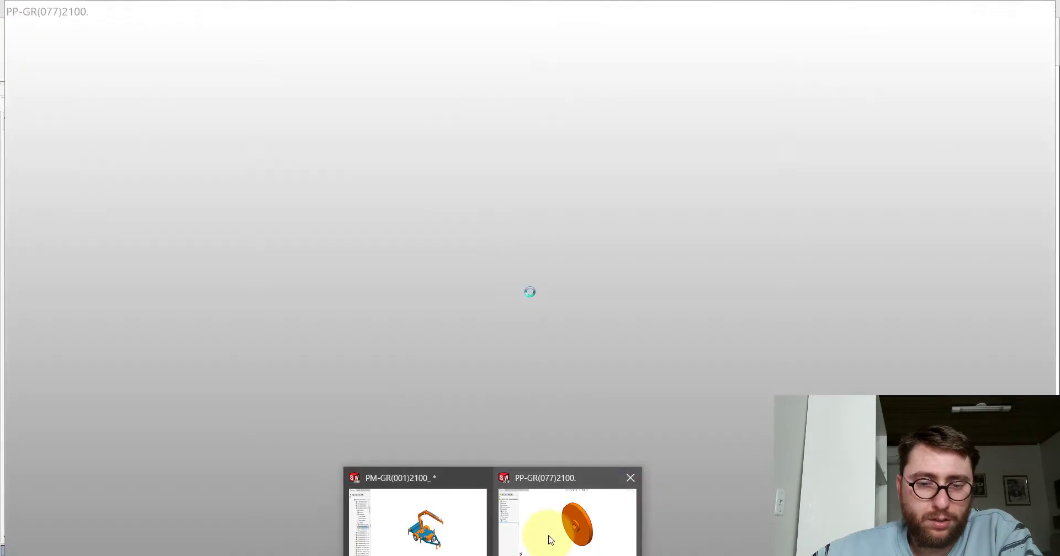
left_click(549, 538)
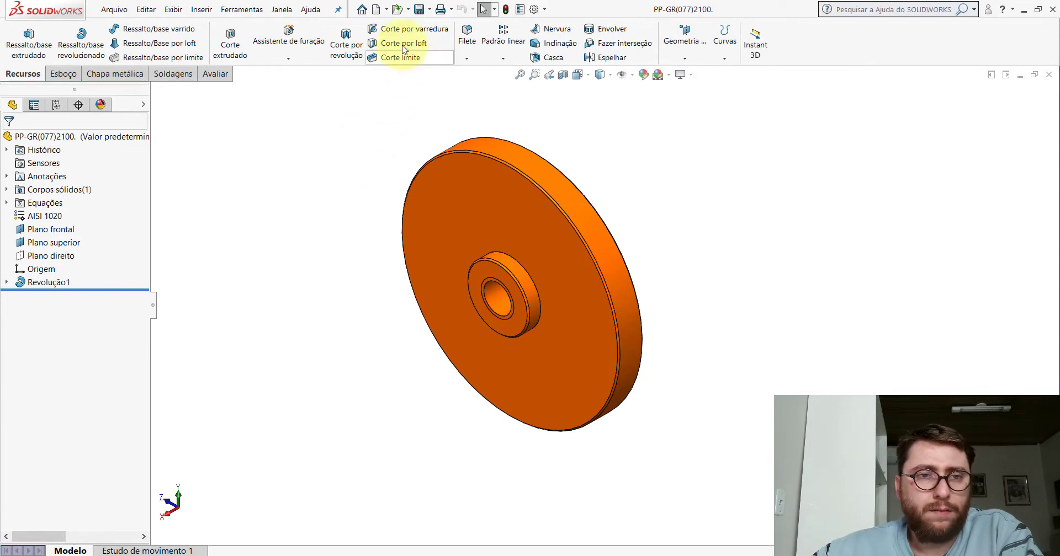
Step: Create new part Peça2, set isometric view, and begin a sketch on Plano direito
left_click(377, 9)
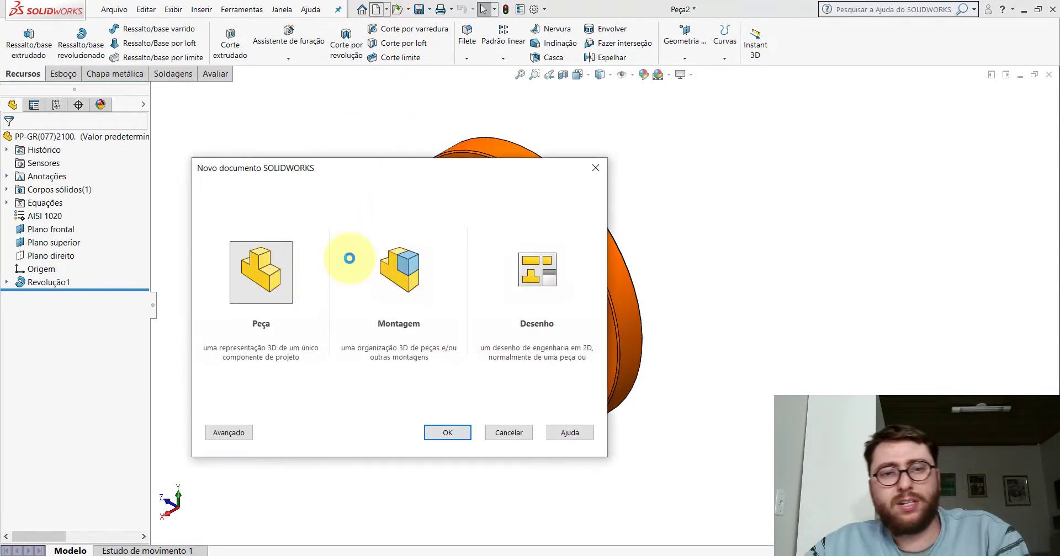
key("Return")
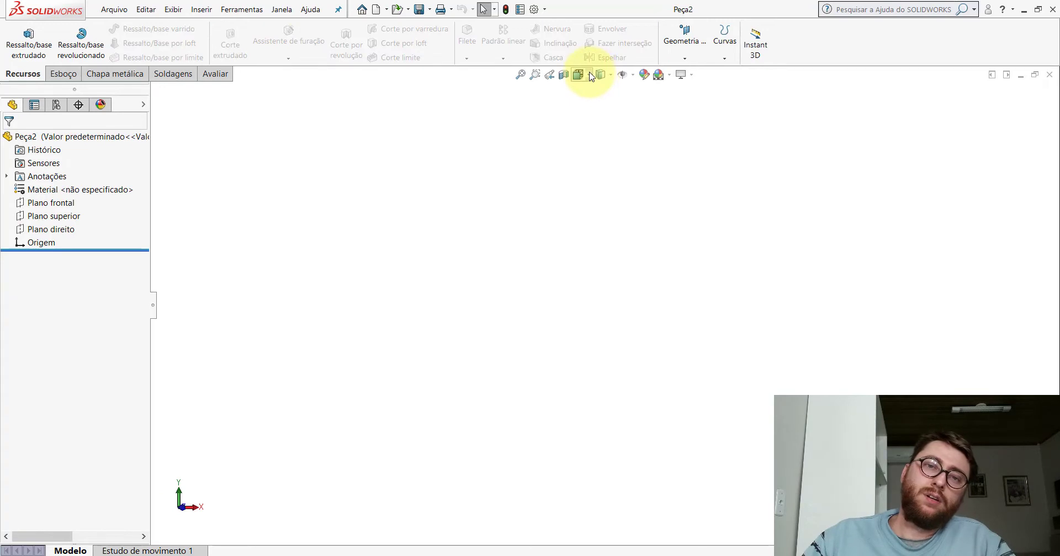
left_click(590, 74)
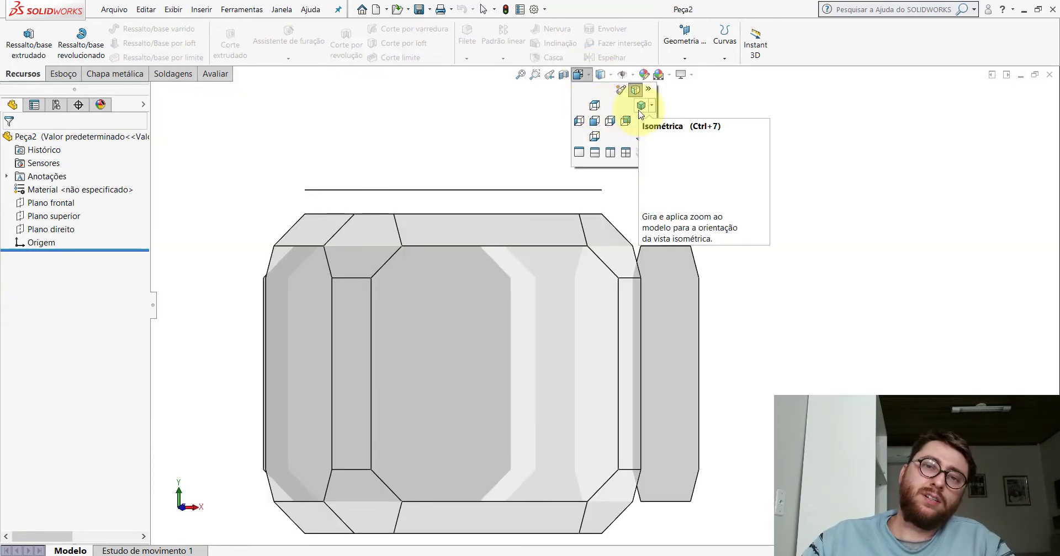
left_click(640, 108)
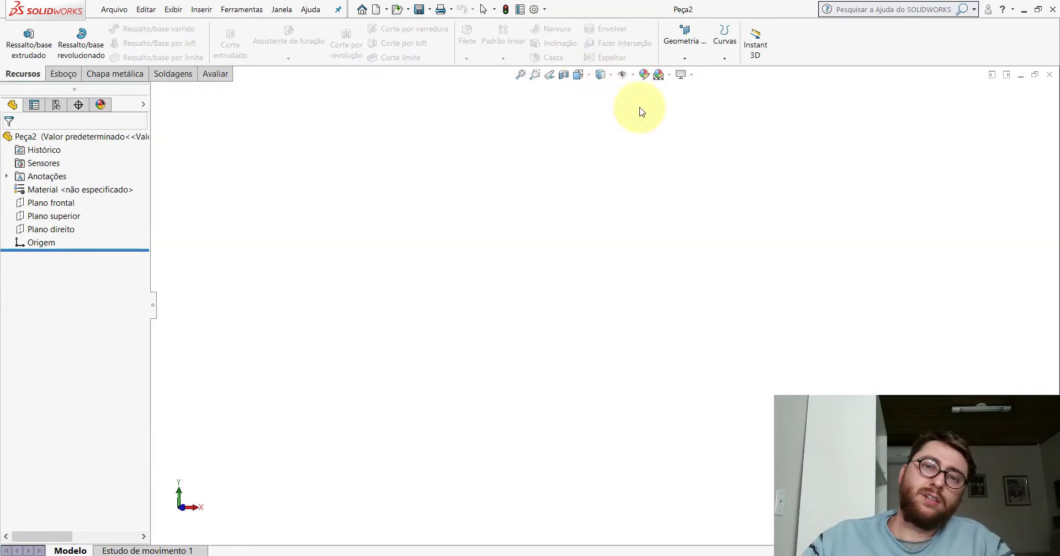
left_click(50, 236)
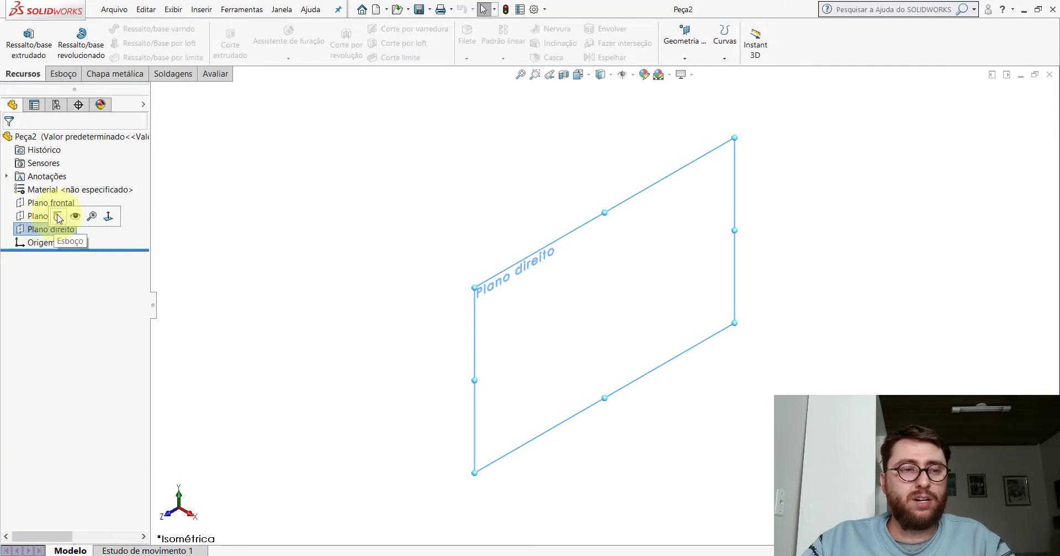
left_click(58, 217)
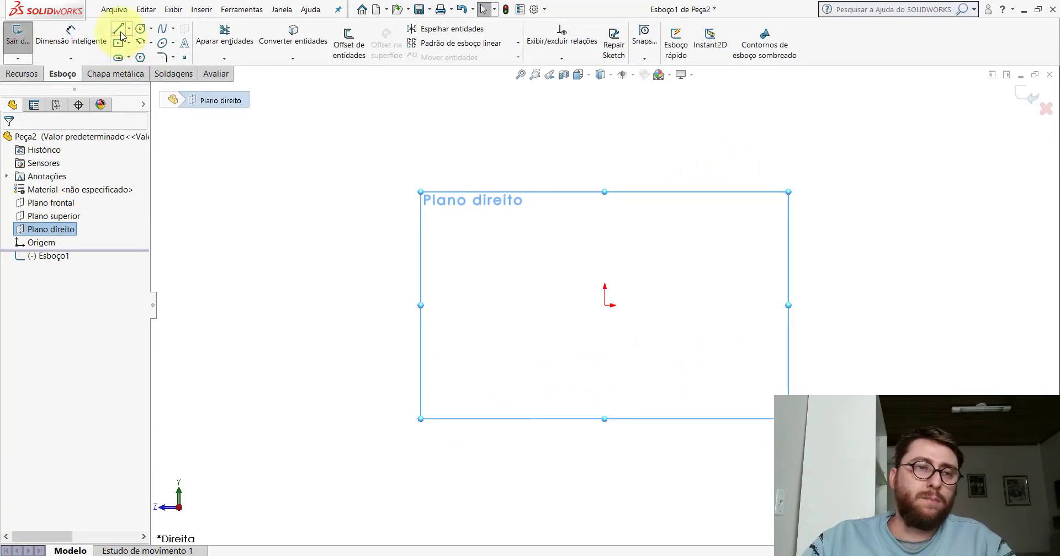
Step: Draw a closed six-line stepped L profile above the origin in Esboço1
left_click(119, 36)
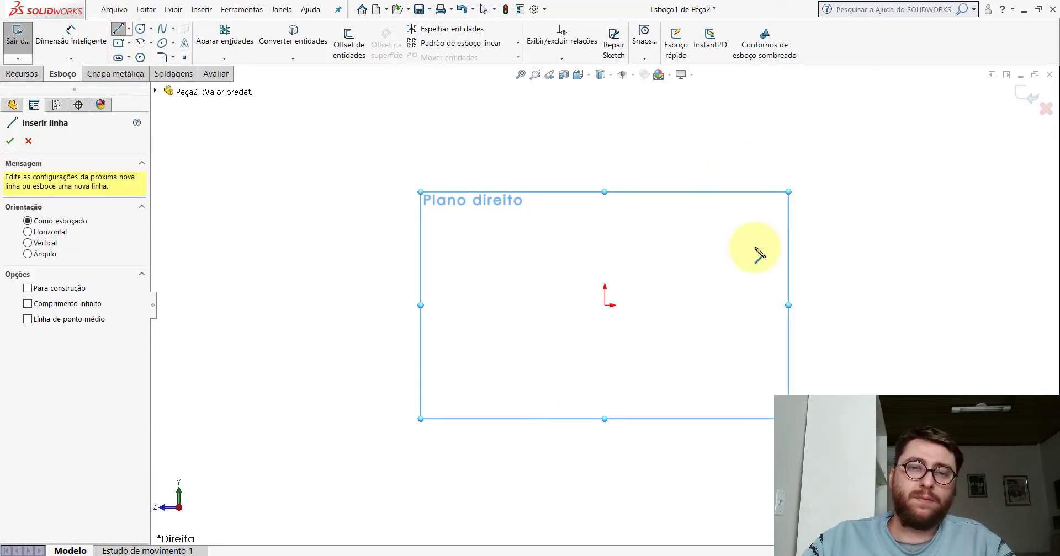
middle_click_drag(757, 254, 644, 285, "ctrl")
left_click(474, 238)
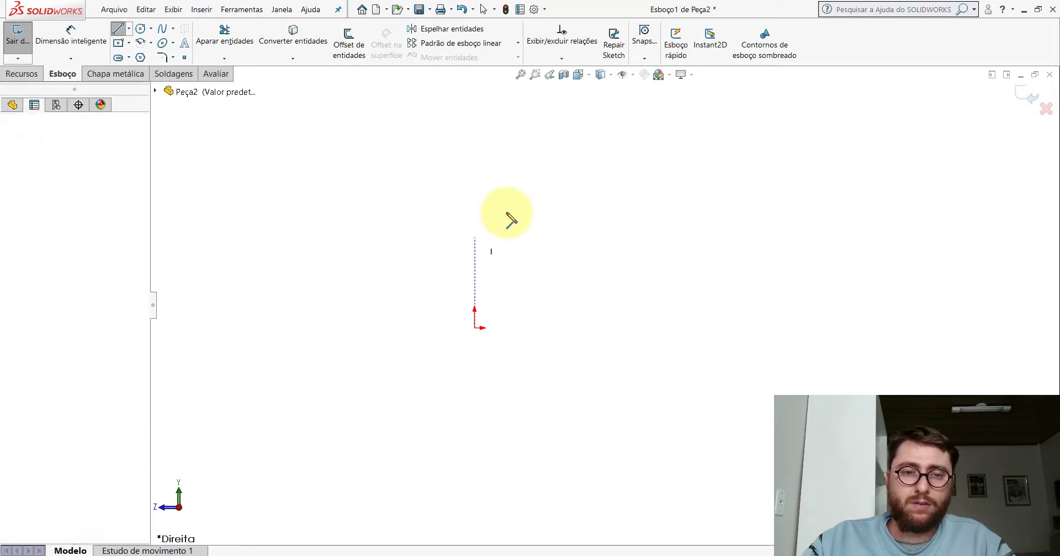
left_click(546, 238)
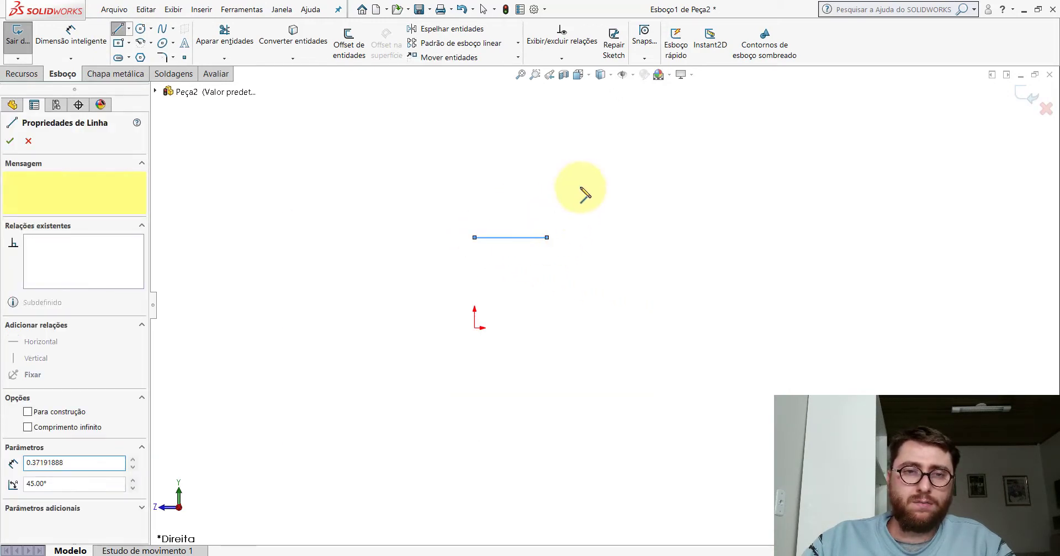
left_click(546, 105)
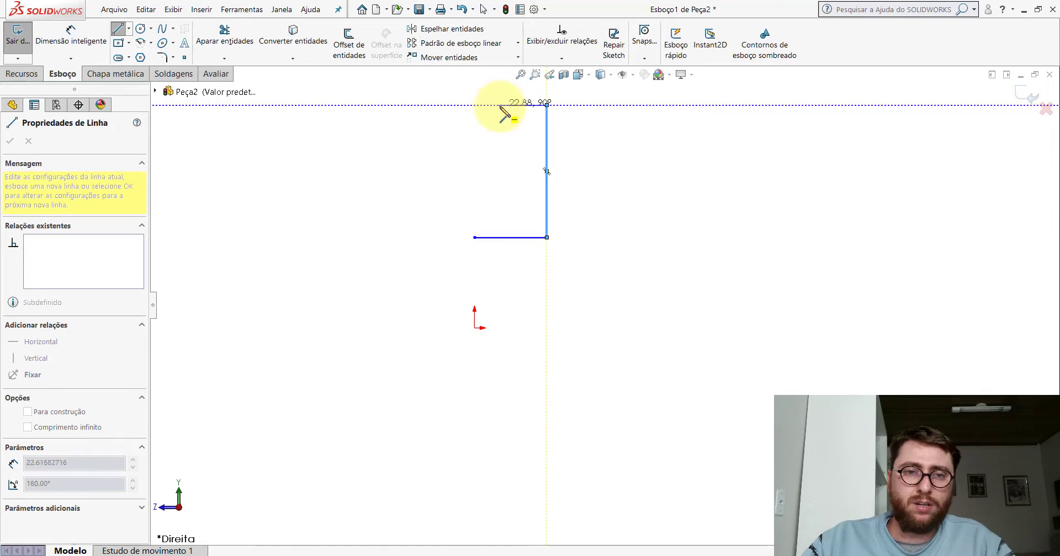
left_click(504, 105)
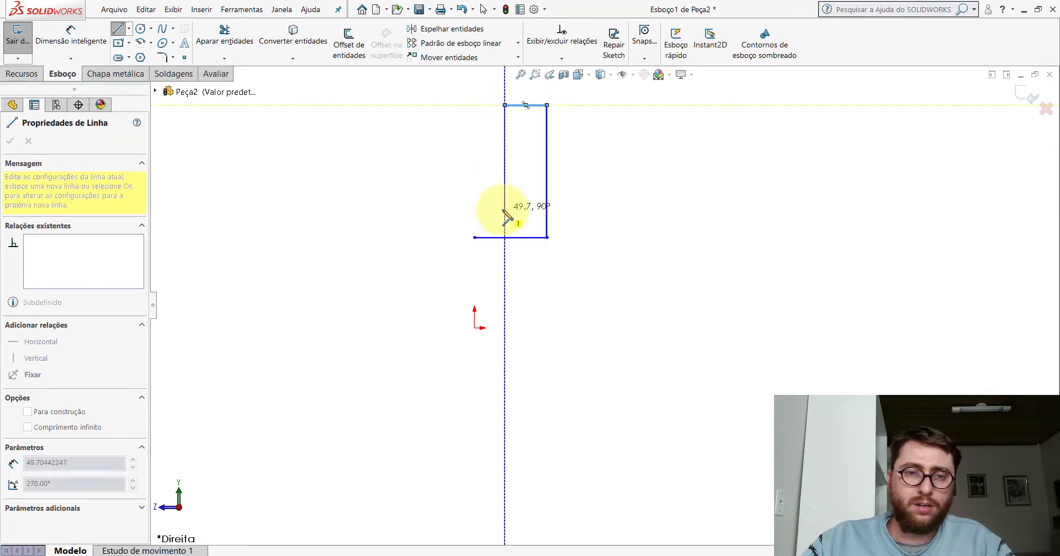
left_click(504, 210)
left_click(474, 209)
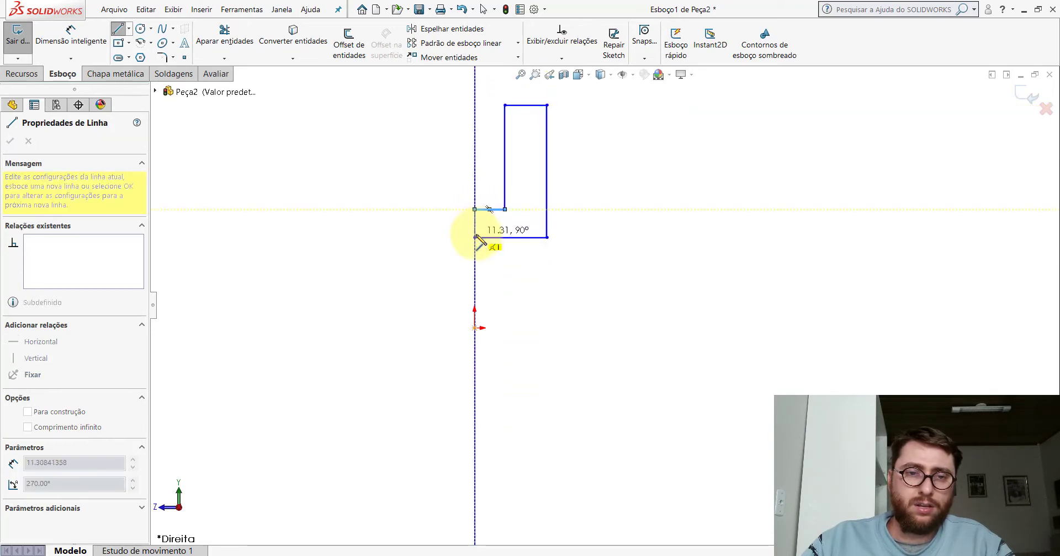
left_click(474, 237)
key("Escape")
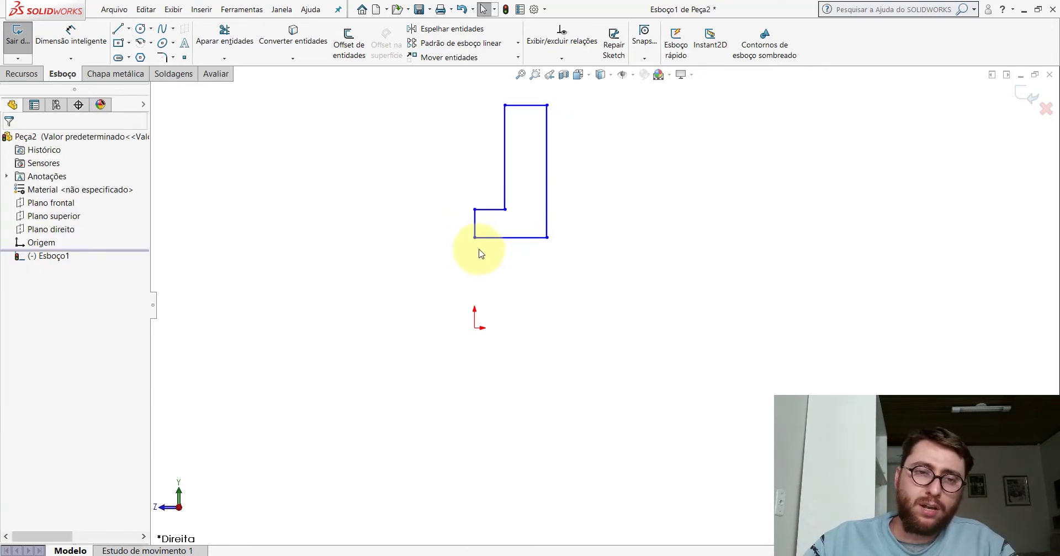
Step: Relate the profile's bottom-left corner point to the sketch origin
left_click(475, 239)
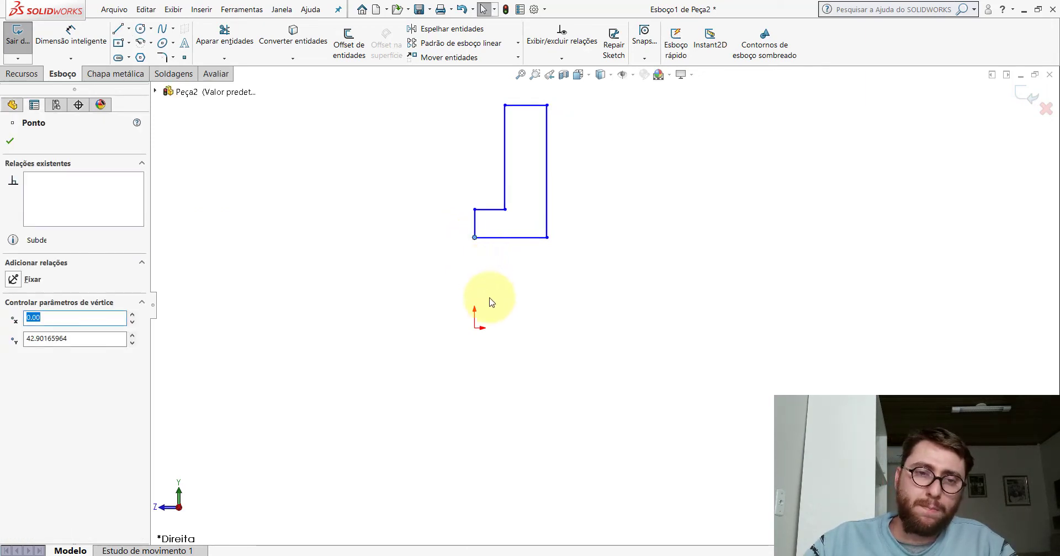
left_click(475, 329, "ctrl")
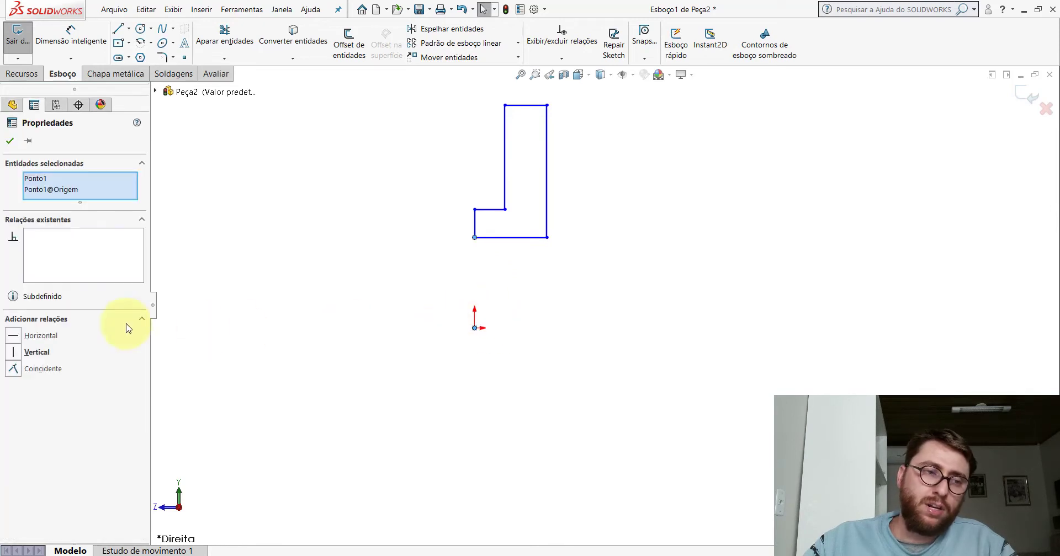
left_click(12, 142)
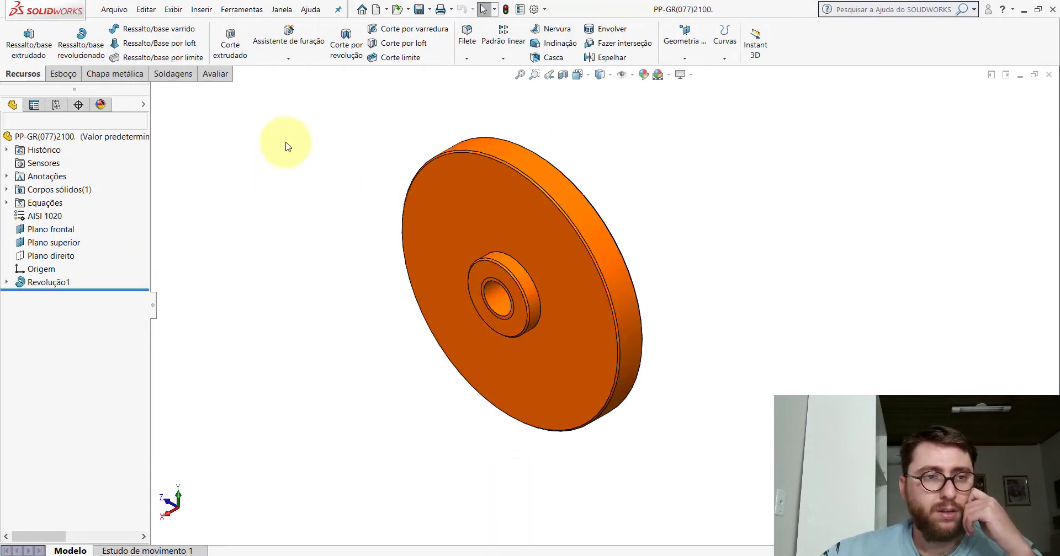
Step: Measure the PP-GR(077)2100 disc's outer rim (88.9 mm) and hub (25.2 mm) diameters
left_click(221, 74)
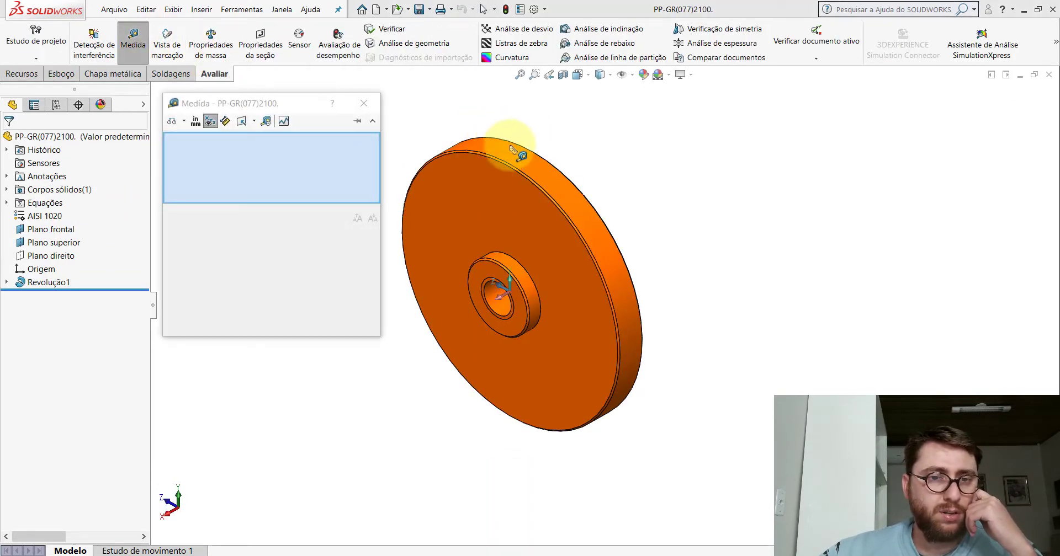
left_click(510, 153)
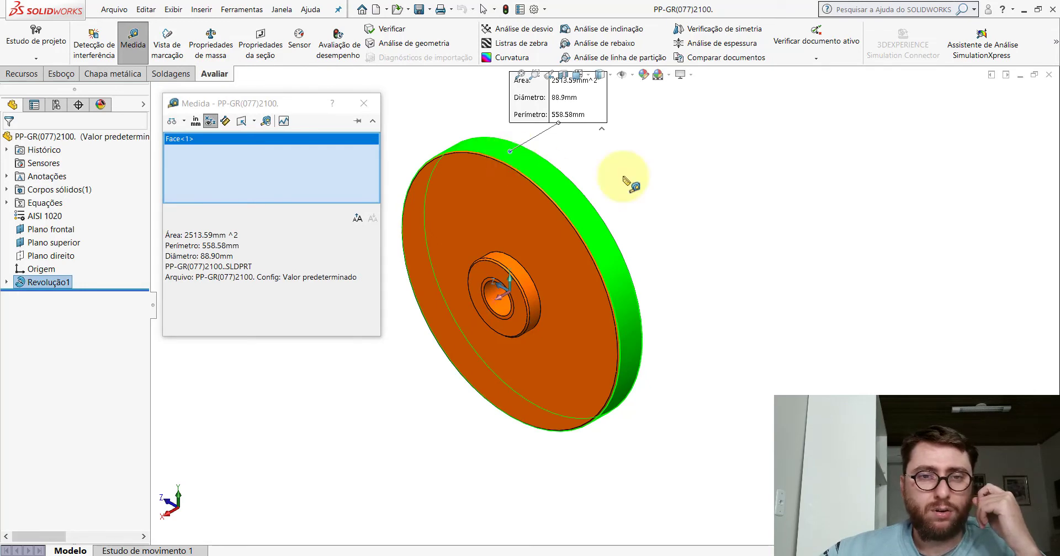
left_click(677, 169)
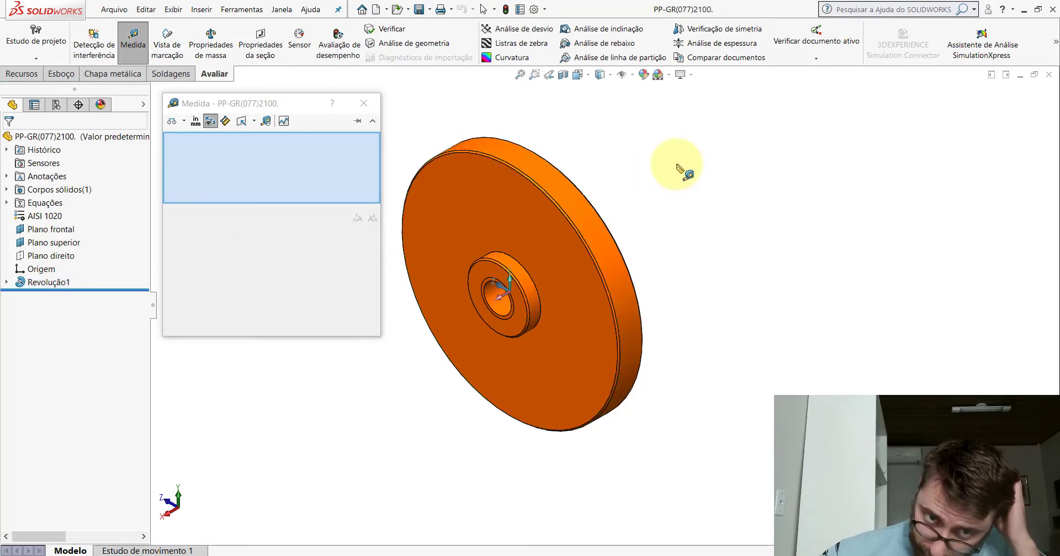
left_click(547, 181)
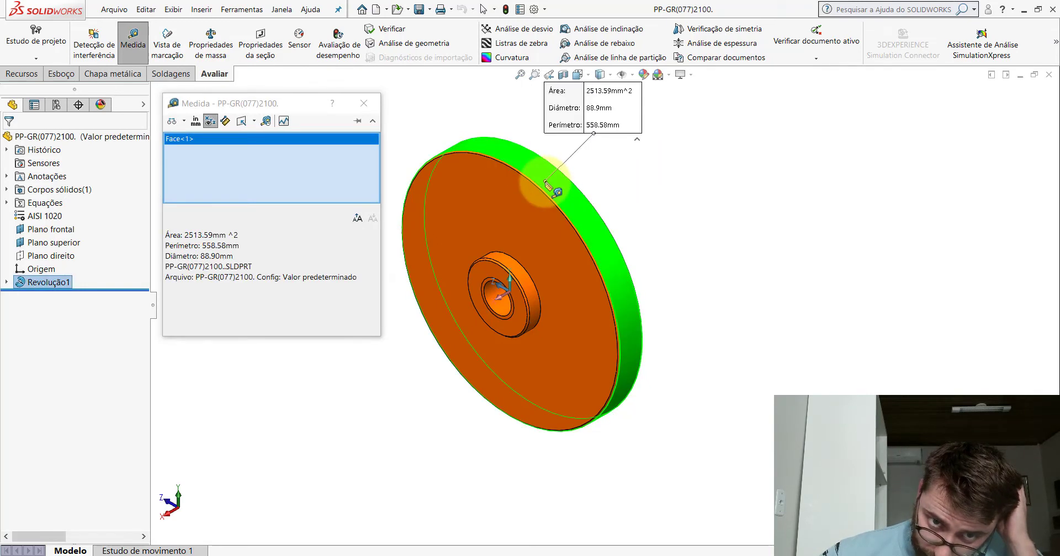
left_click(669, 176)
left_click(511, 269)
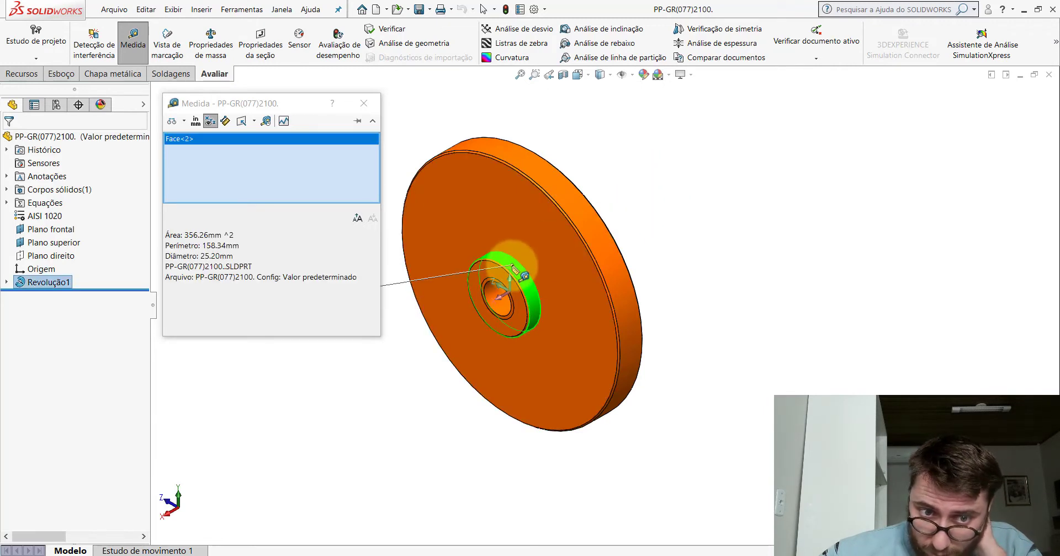
scroll(548, 253, "up", 3)
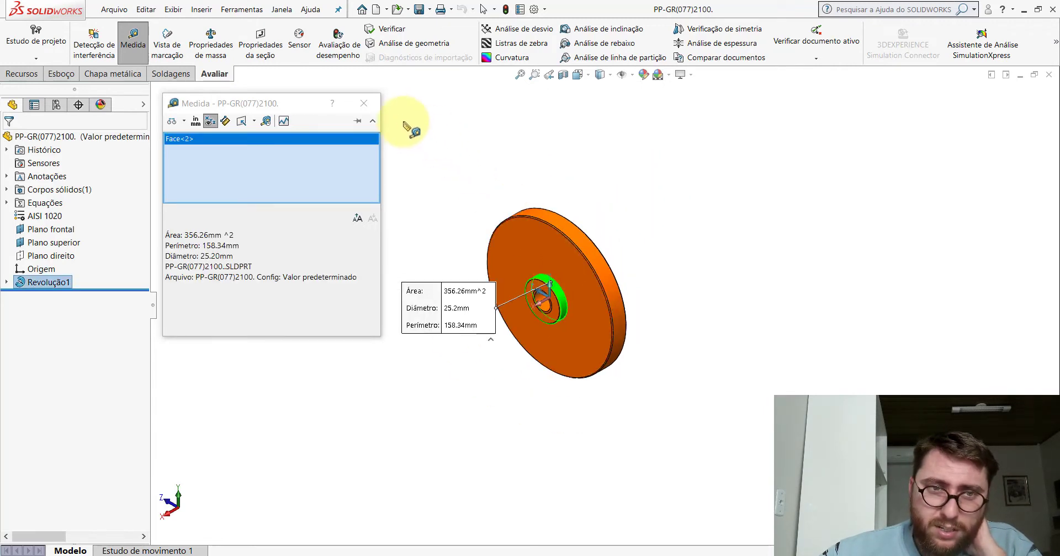
left_click(364, 103)
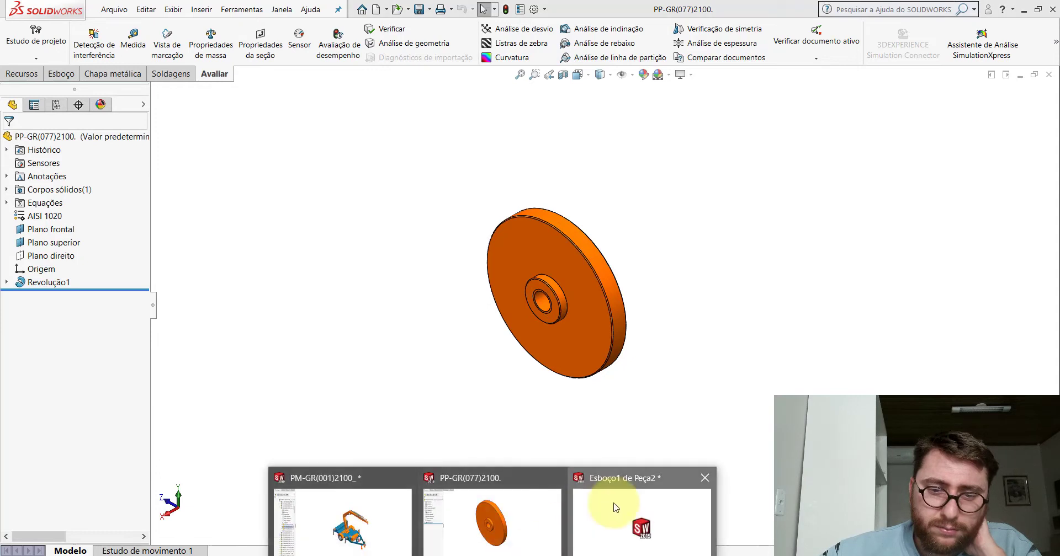
Step: Return to the Peça2 sketch, starting then cancelling Smart Dimension
left_click(611, 473)
left_click(63, 83)
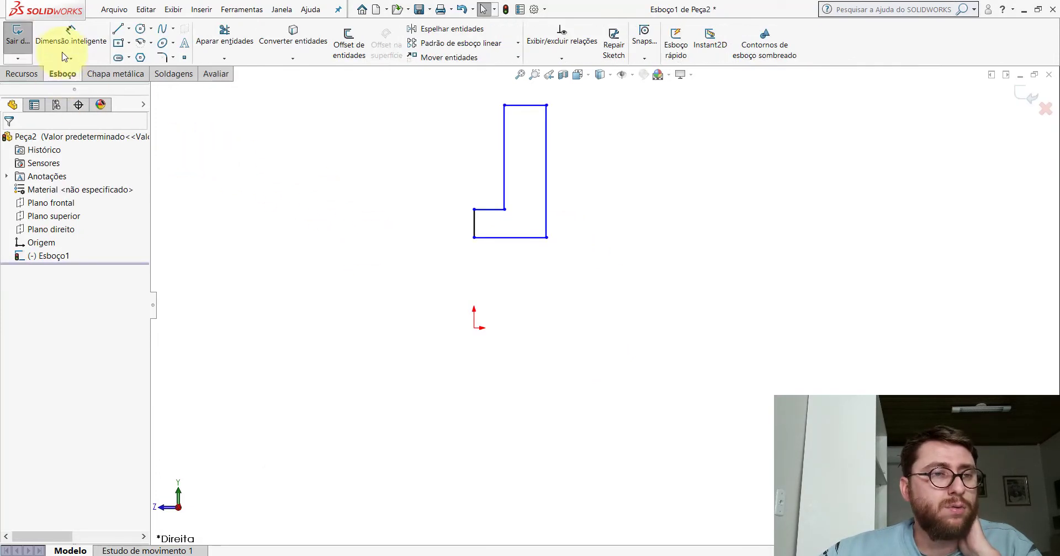
scroll(619, 218, "up", 3)
scroll(620, 218, "down", 2)
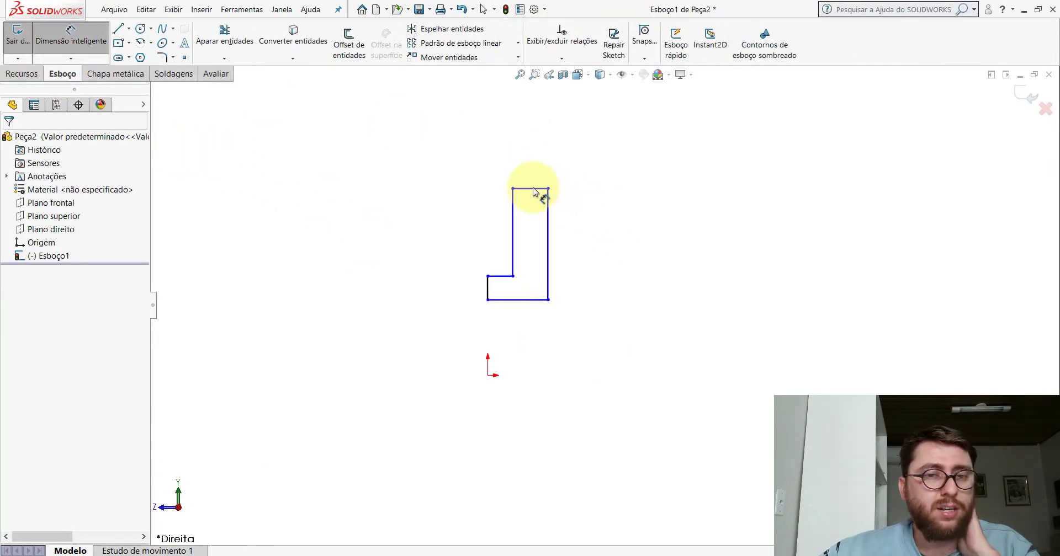
key("Escape")
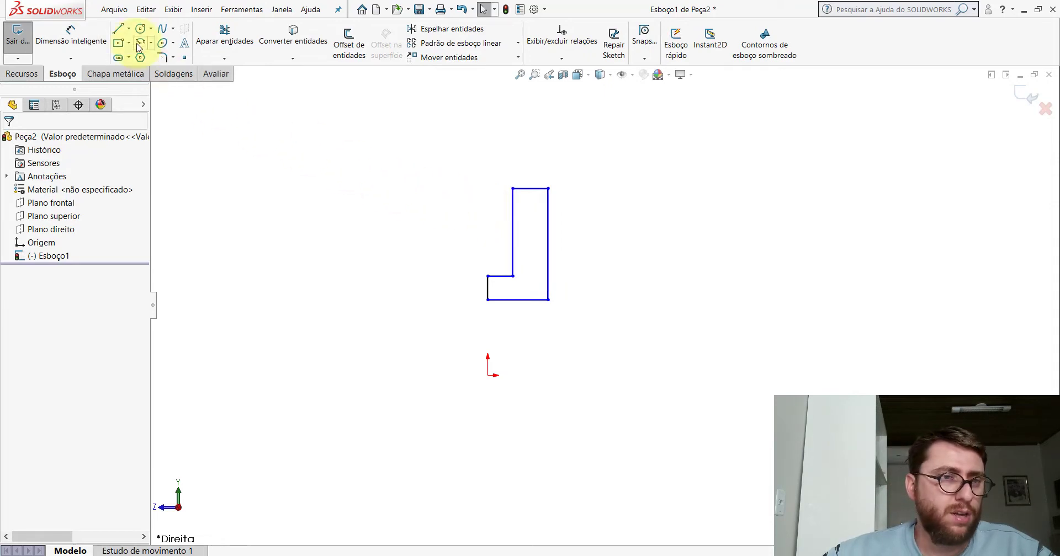
Step: Draw a horizontal centreline from the origin and relate its end to the profile's bottom-right corner
left_click(129, 30)
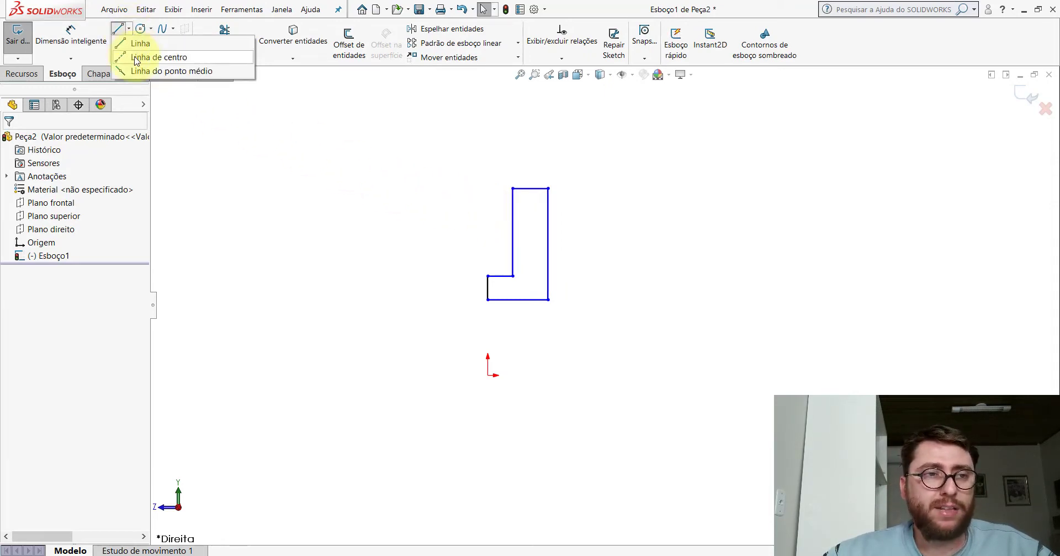
left_click(136, 57)
scroll(662, 326, "down", 2)
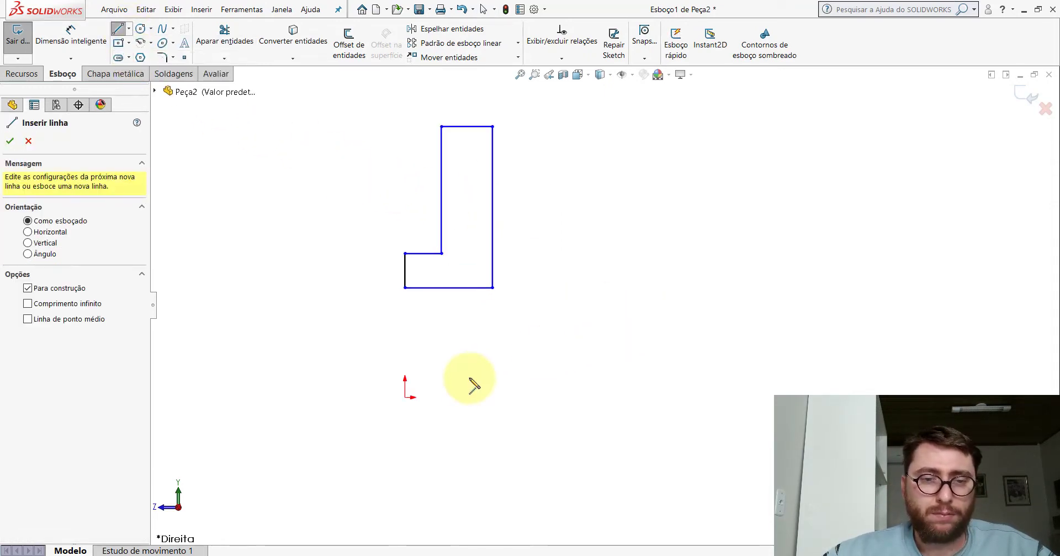
left_click(406, 398)
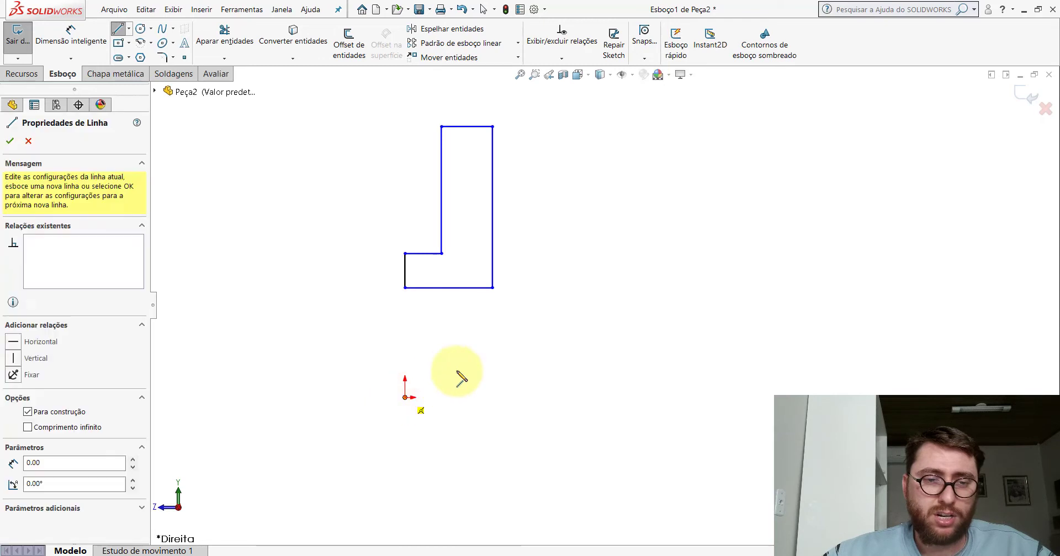
left_click(492, 398)
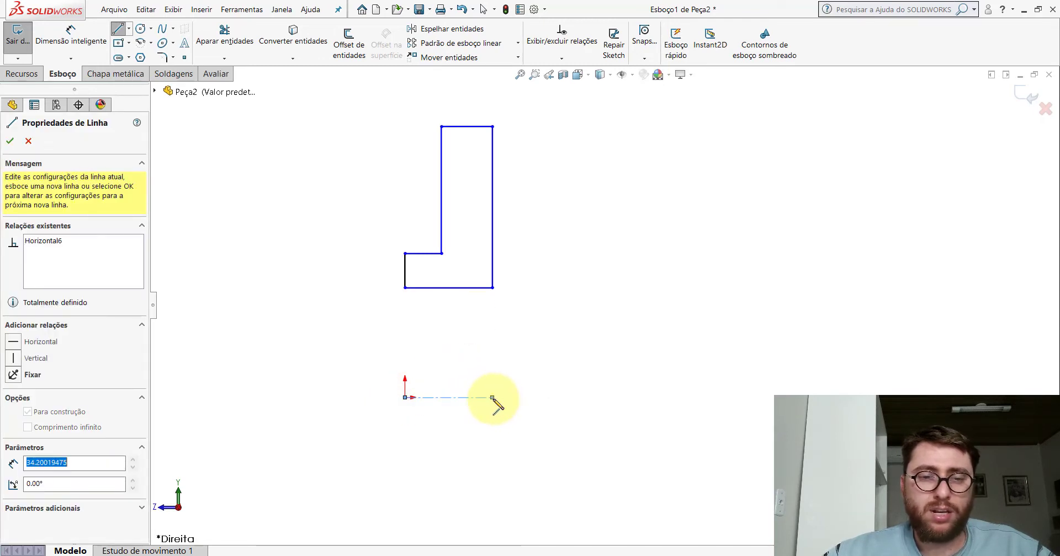
key("Escape")
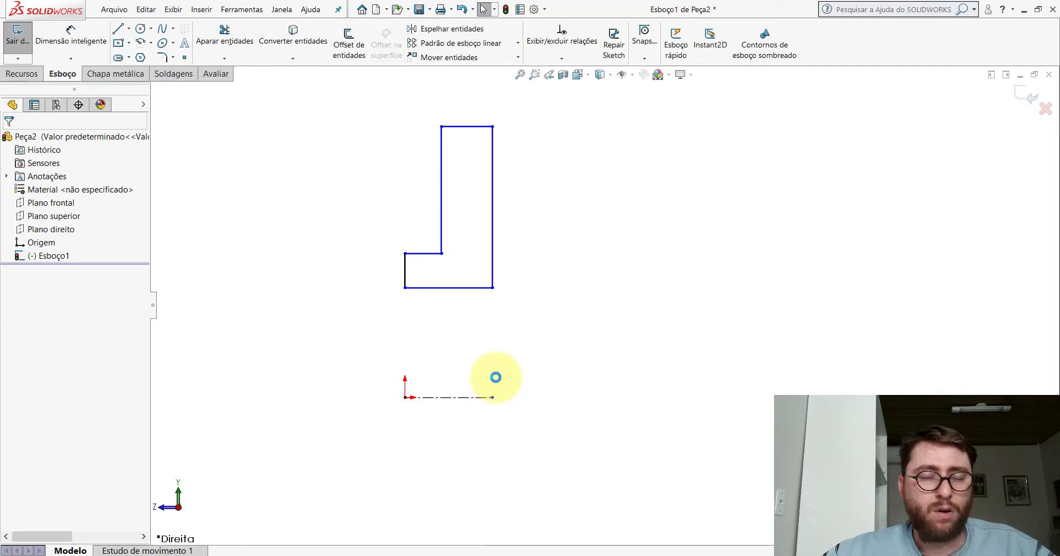
left_click(493, 287)
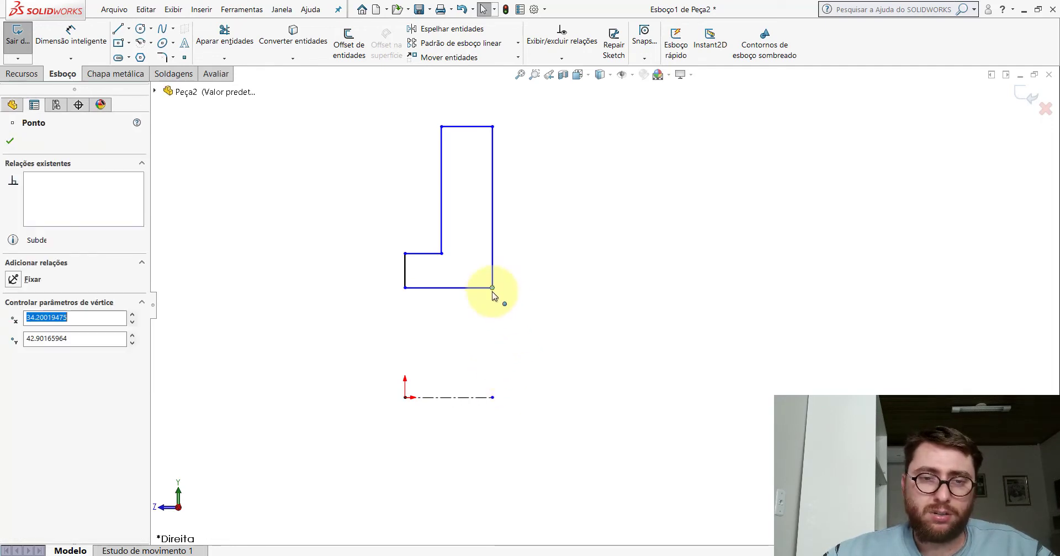
left_click(491, 398, "ctrl")
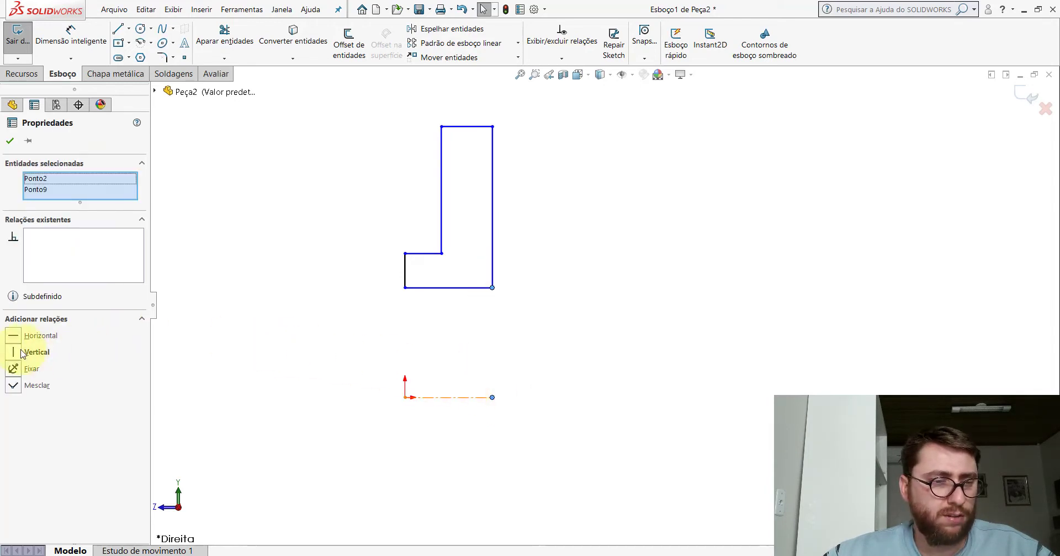
left_click(11, 140)
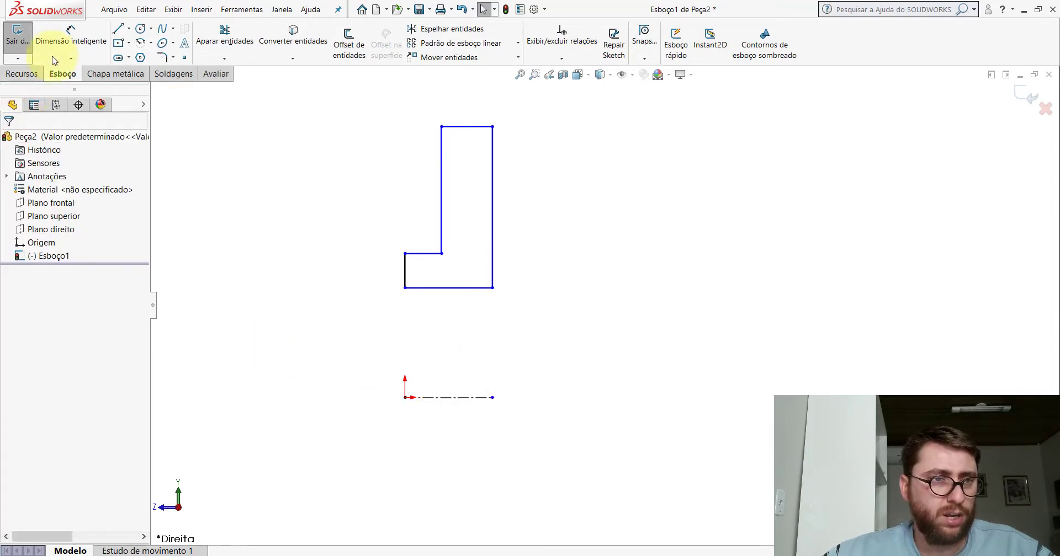
Step: Dimension the top line to the centreline as an 88.90 outer diameter
left_click(84, 47)
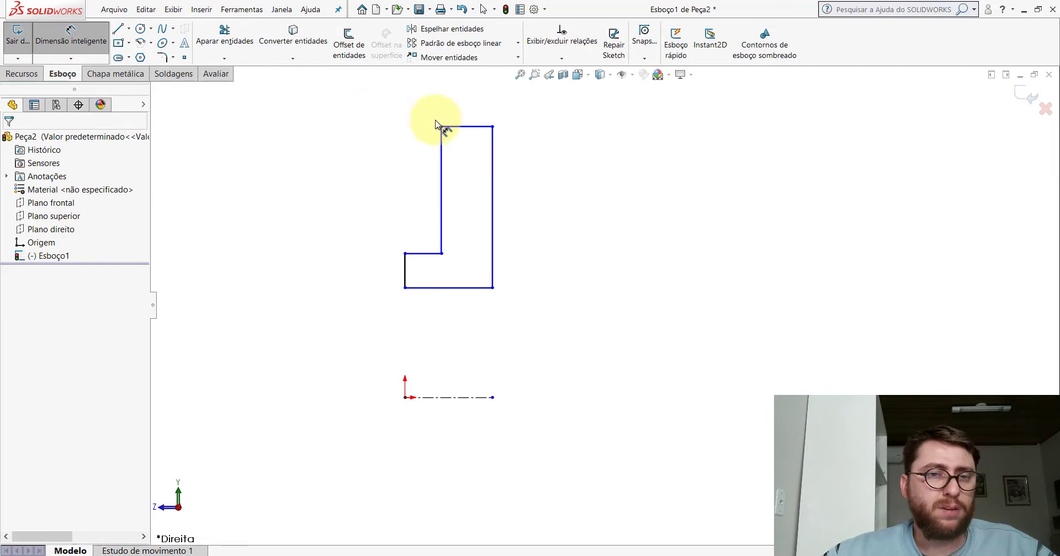
left_click(470, 128)
left_click(479, 397)
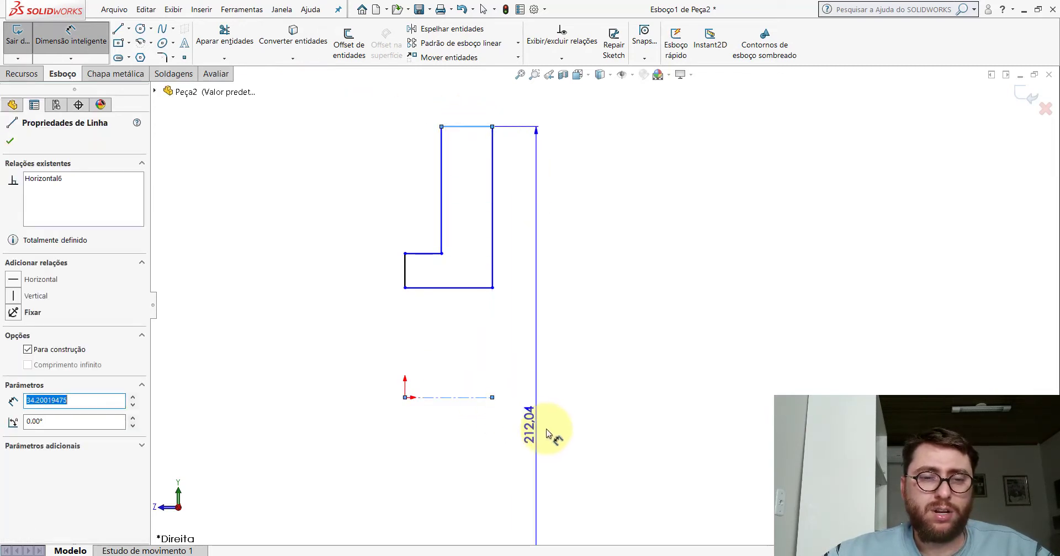
scroll(672, 338, "up", 2)
scroll(670, 343, "up", 1)
scroll(648, 361, "up", 1)
scroll(647, 360, "down", 2)
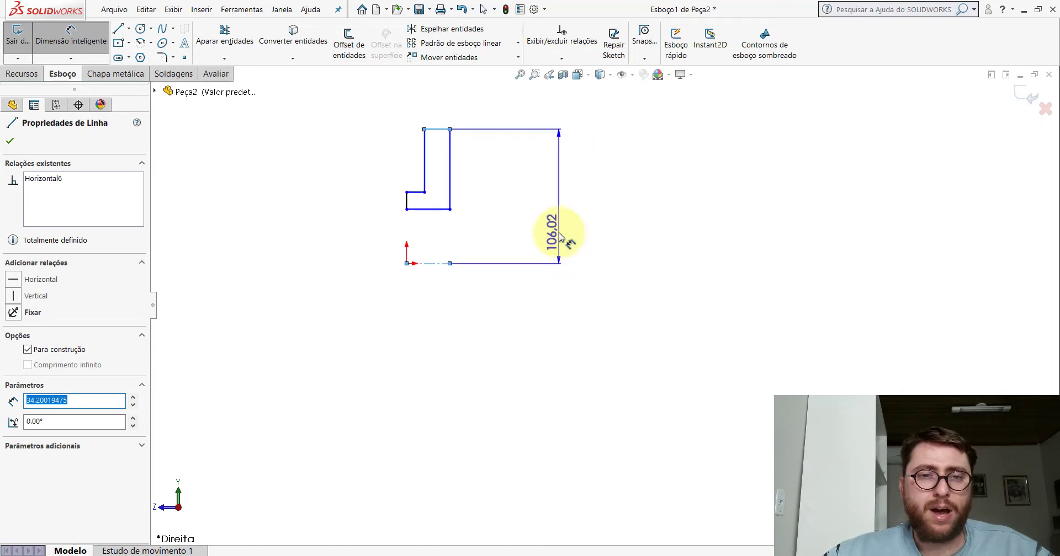
scroll(560, 234, "down", 2)
left_click(533, 371)
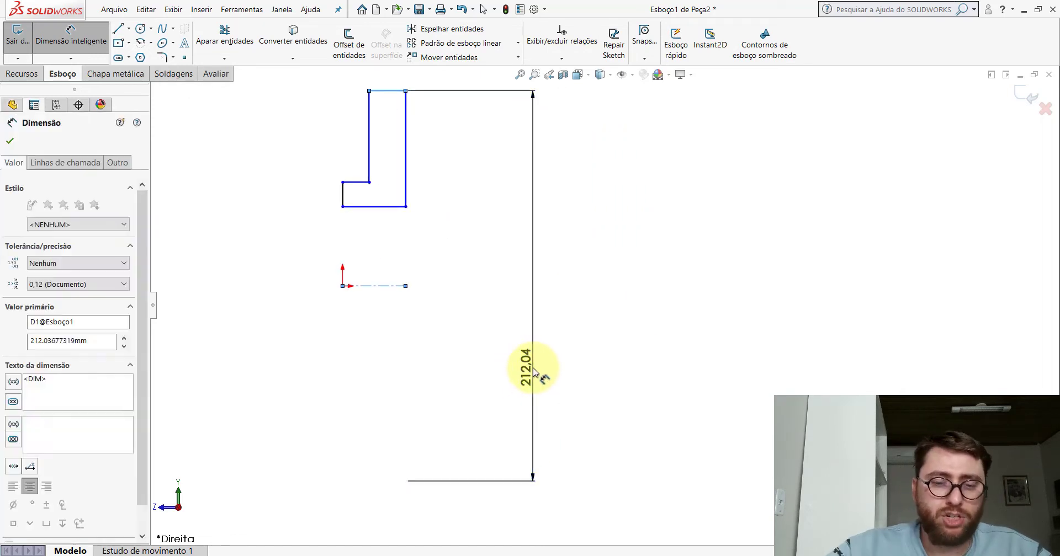
type("88,9")
key("Return")
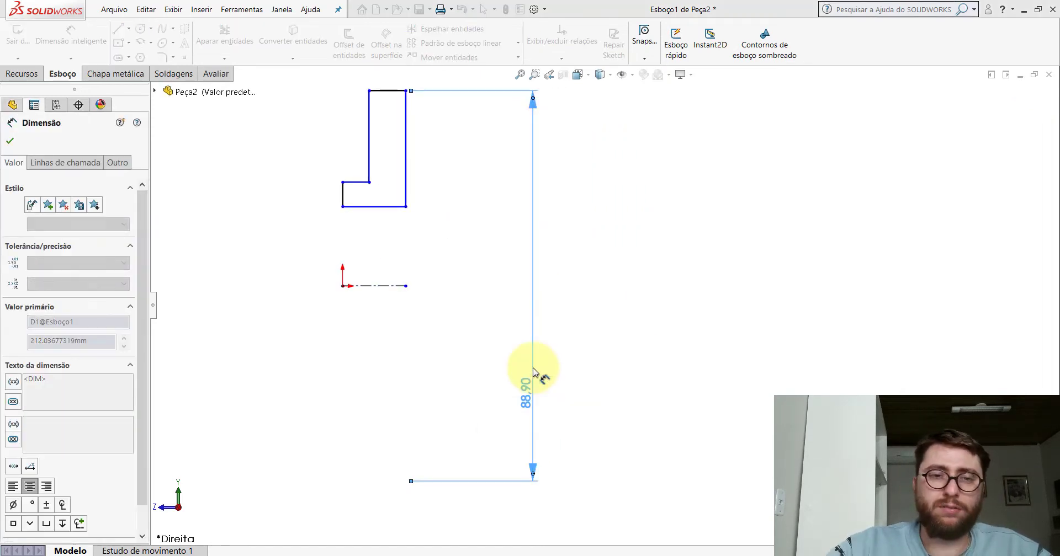
left_click(631, 291)
Step: Dimension the step line as a 25.20 hub diameter and join the loose endpoint to the lower line
scroll(543, 291, "down", 1)
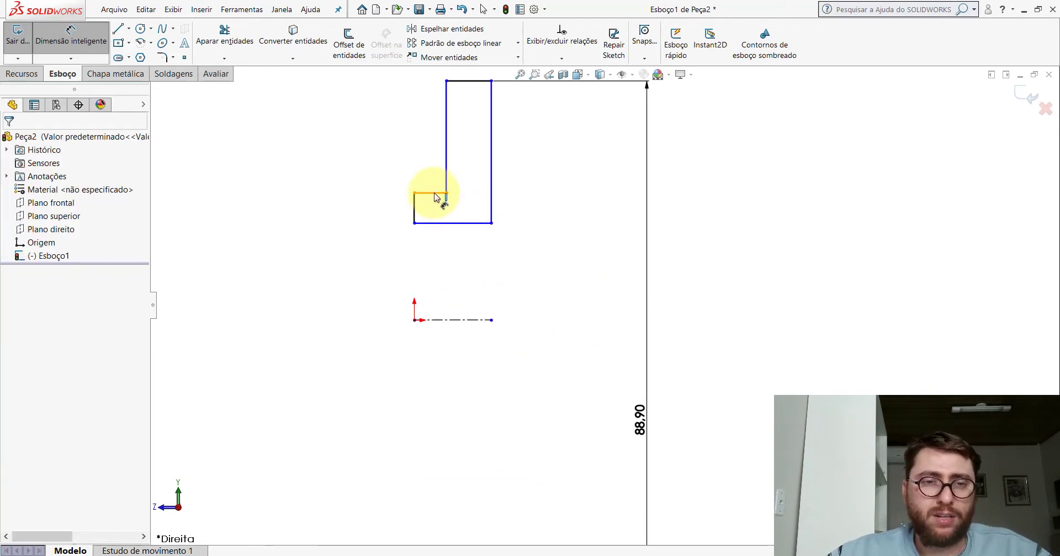
left_click(435, 193)
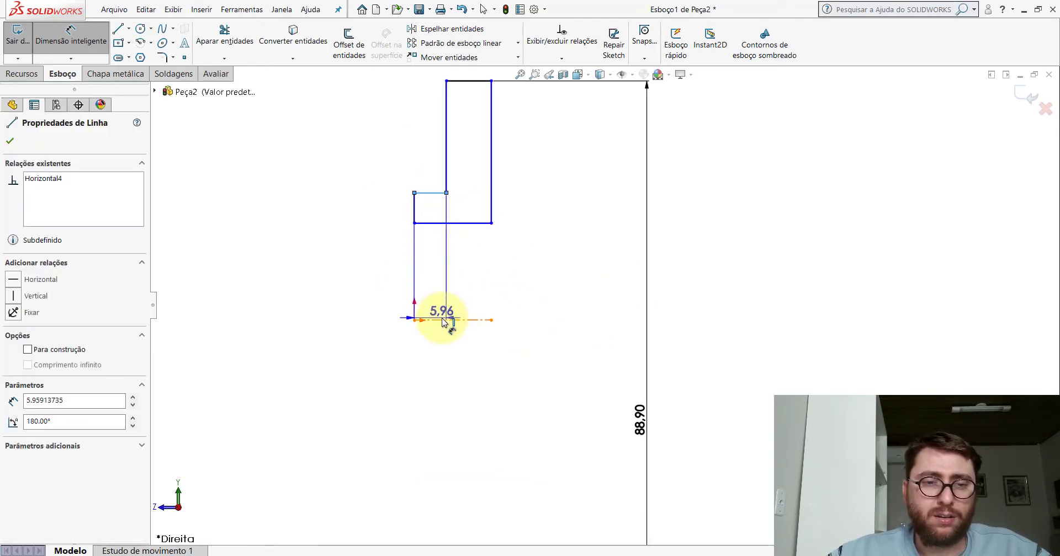
left_click(412, 447)
left_click(237, 408)
type("25,2")
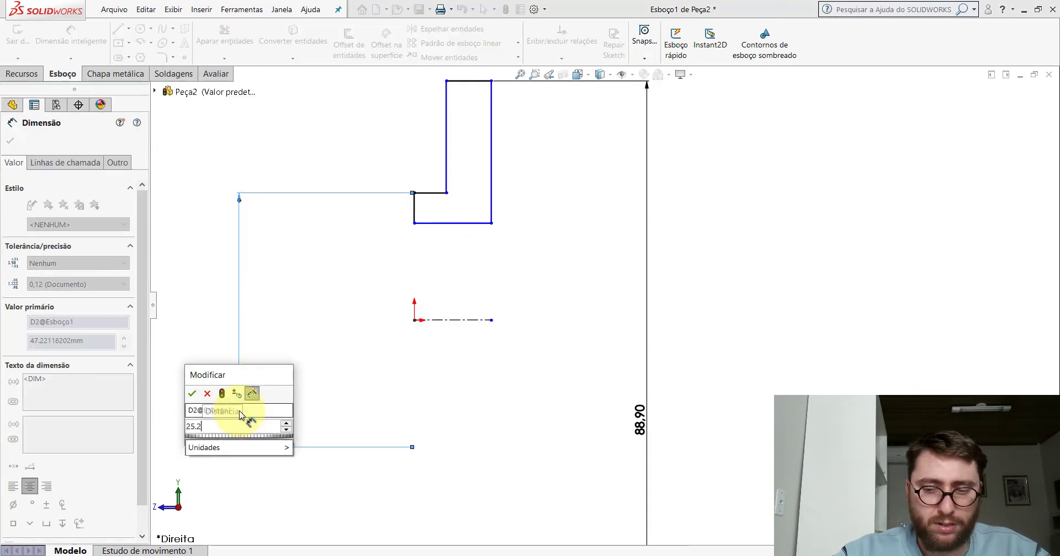
key("Return")
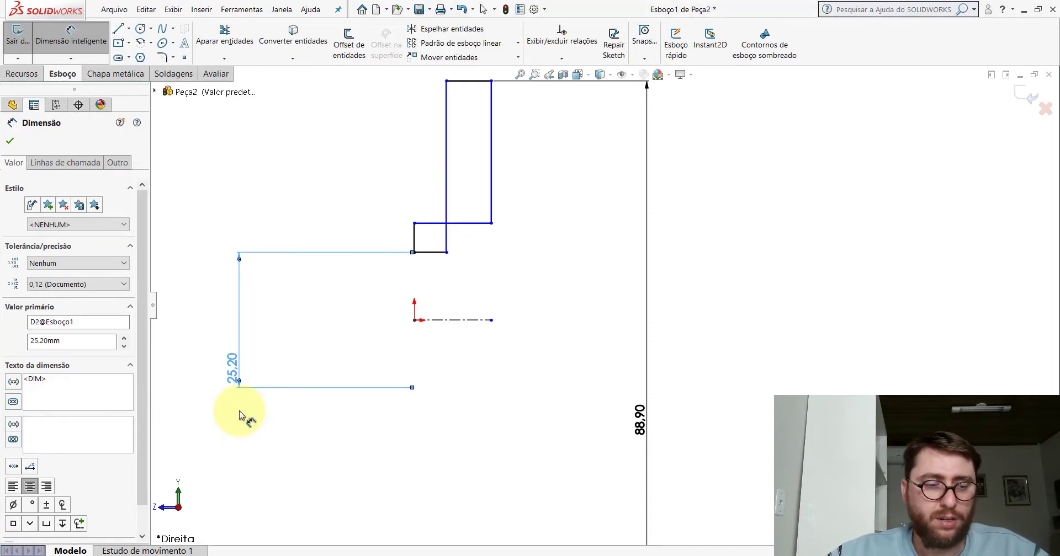
key("Escape")
left_click_drag(414, 233, 414, 287)
left_click(421, 344)
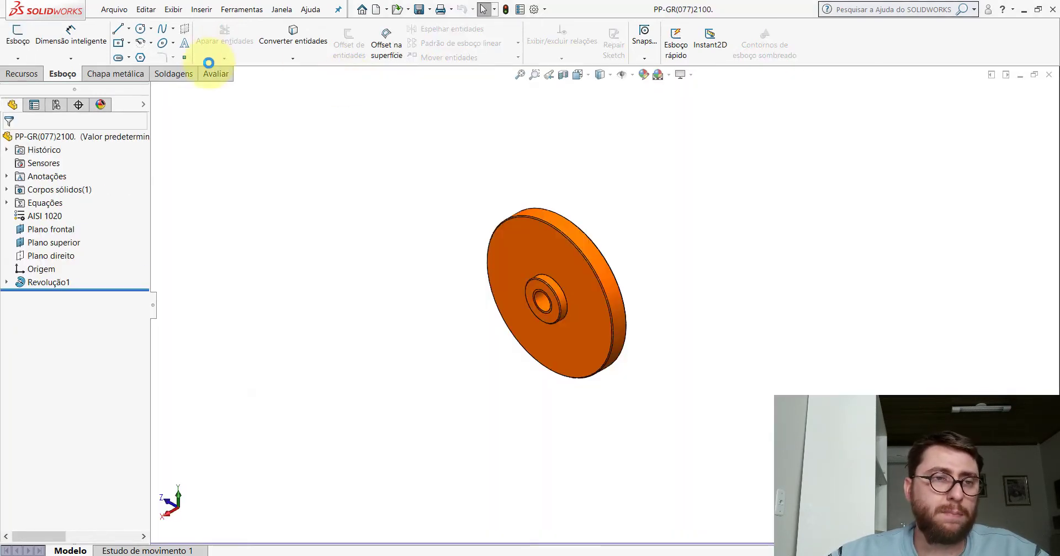
Step: Measure the reference pulley's hub face and its 11.20 bore diameter
left_click(200, 77)
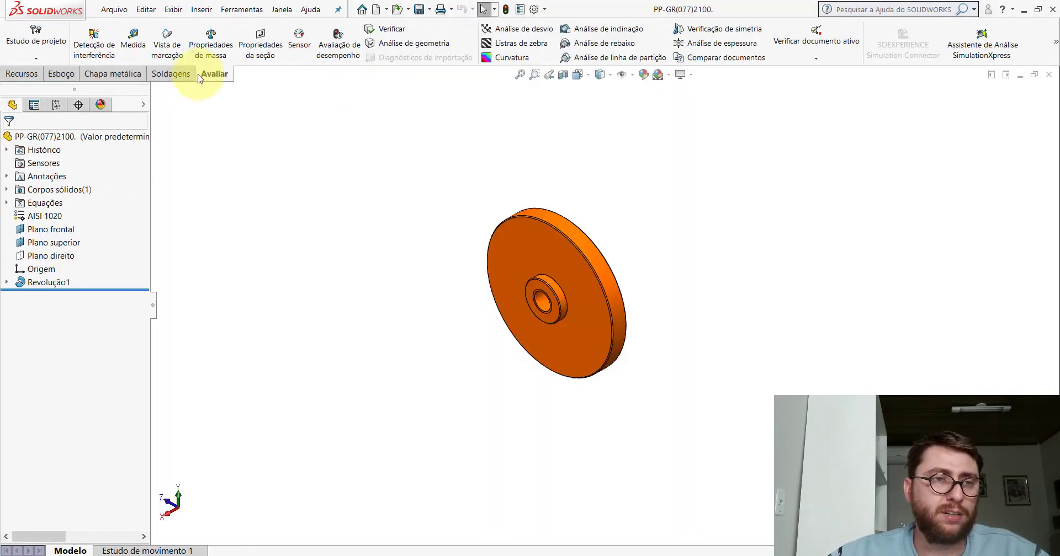
left_click(133, 53)
scroll(557, 301, "down", 5)
left_click(546, 274)
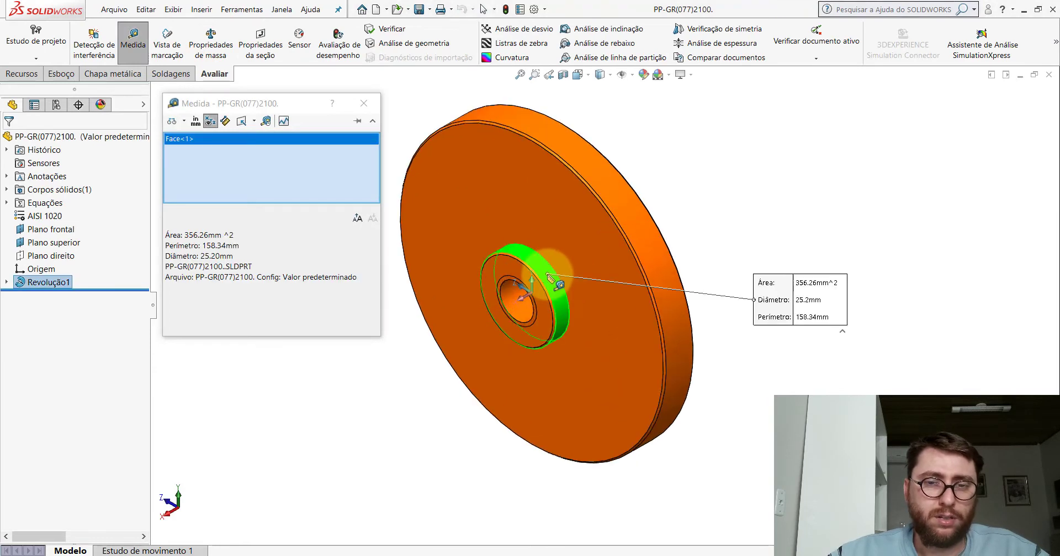
left_click(480, 397)
left_click(521, 298)
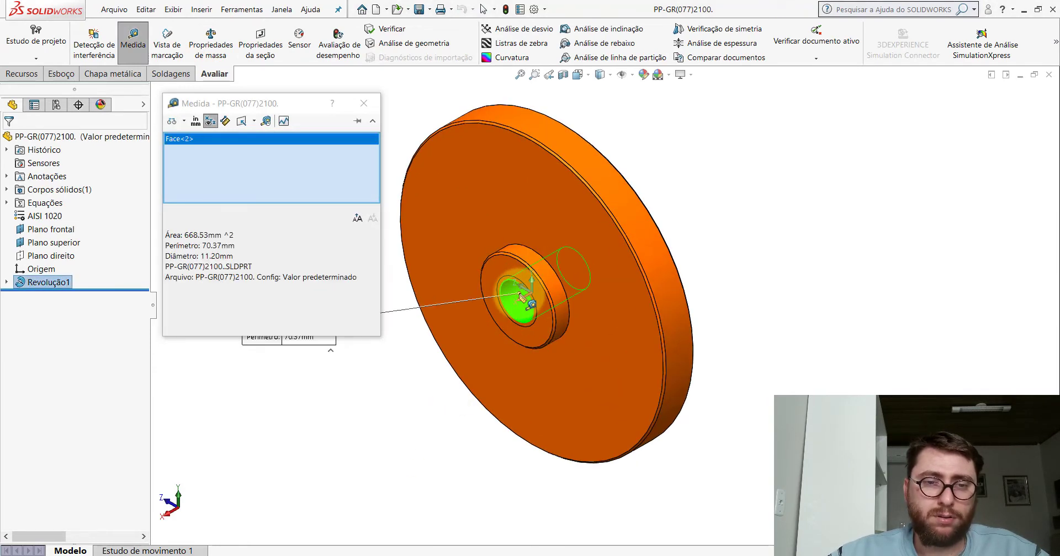
scroll(523, 298, "up", 2)
key("Escape")
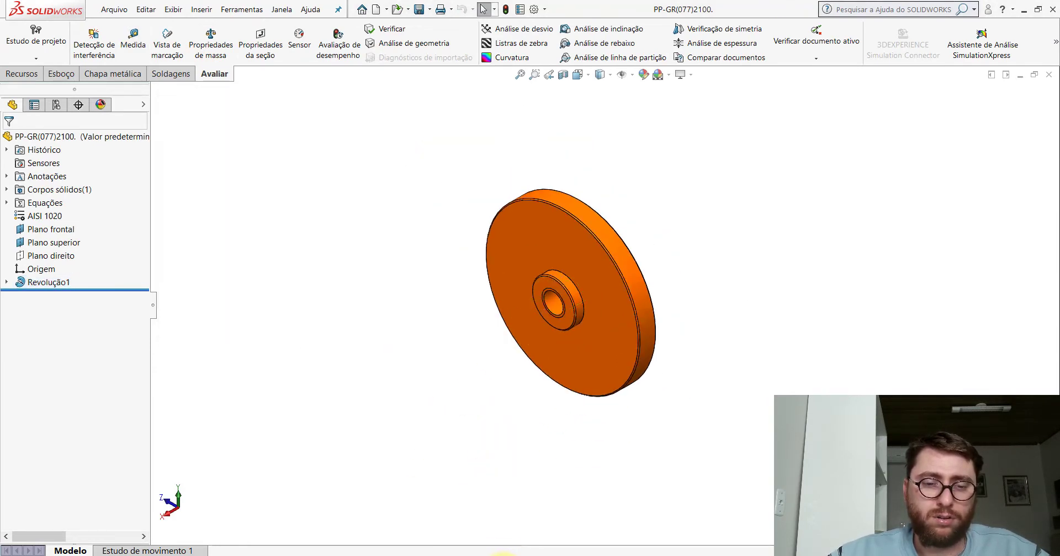
Step: Dimension Peça2's bottom profile line as an 11.20 bore diameter
left_click(577, 526)
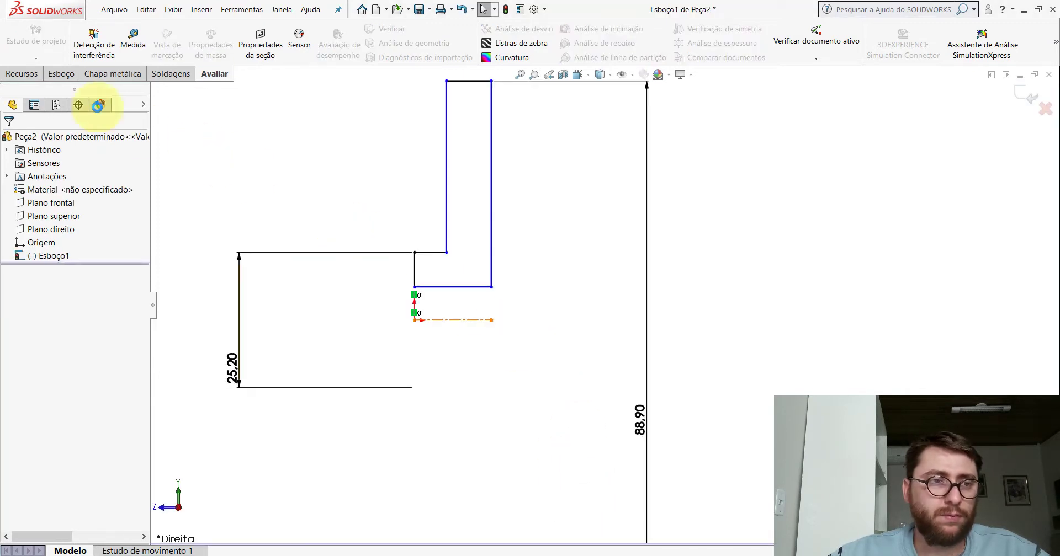
left_click(62, 77)
left_click(61, 35)
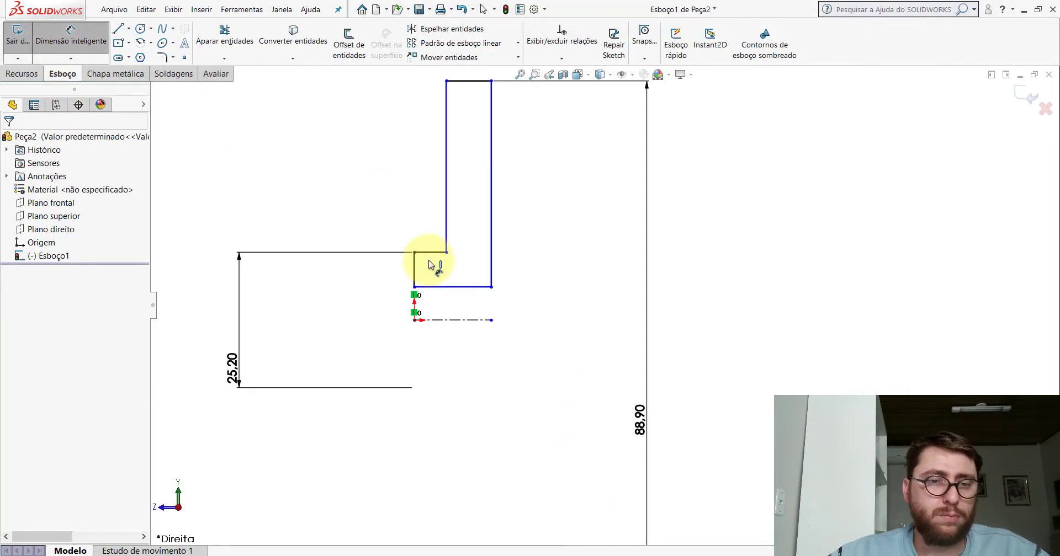
left_click(436, 287)
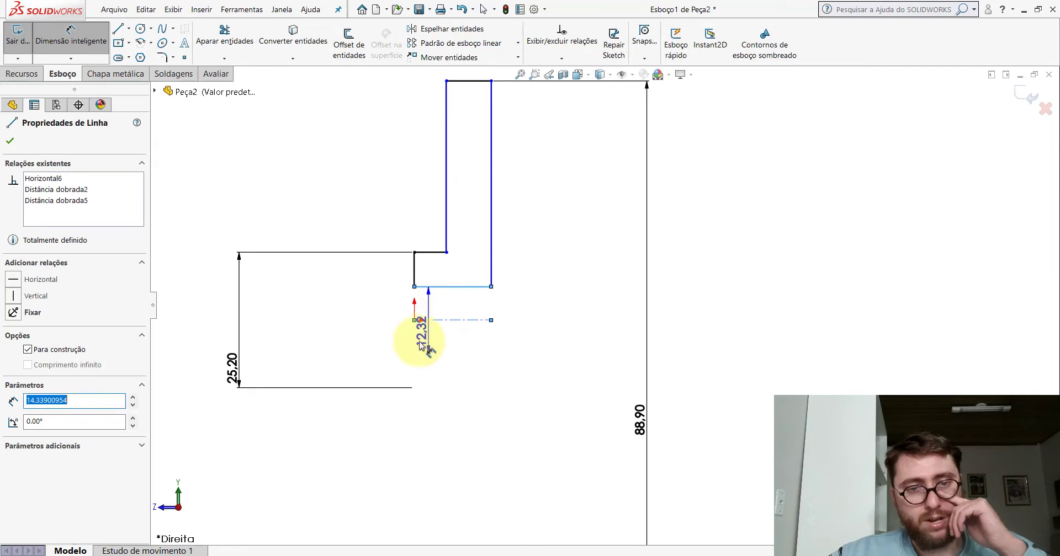
left_click(331, 374)
type("11")
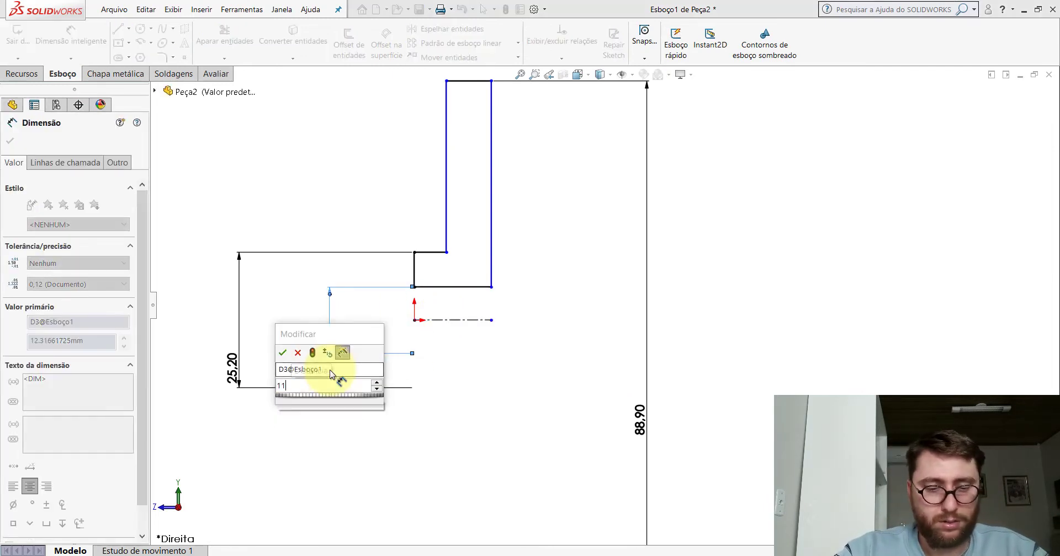
type(",2")
key("Return")
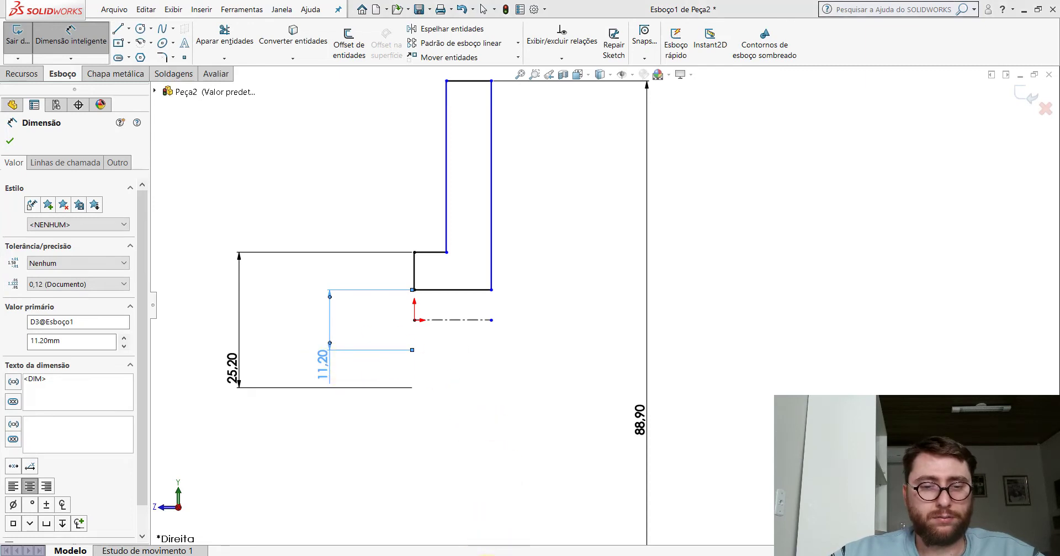
left_click(341, 511)
Step: Measure a face on the reference pulley, then return to the Peça2 sketch with nothing selected
left_click(200, 73)
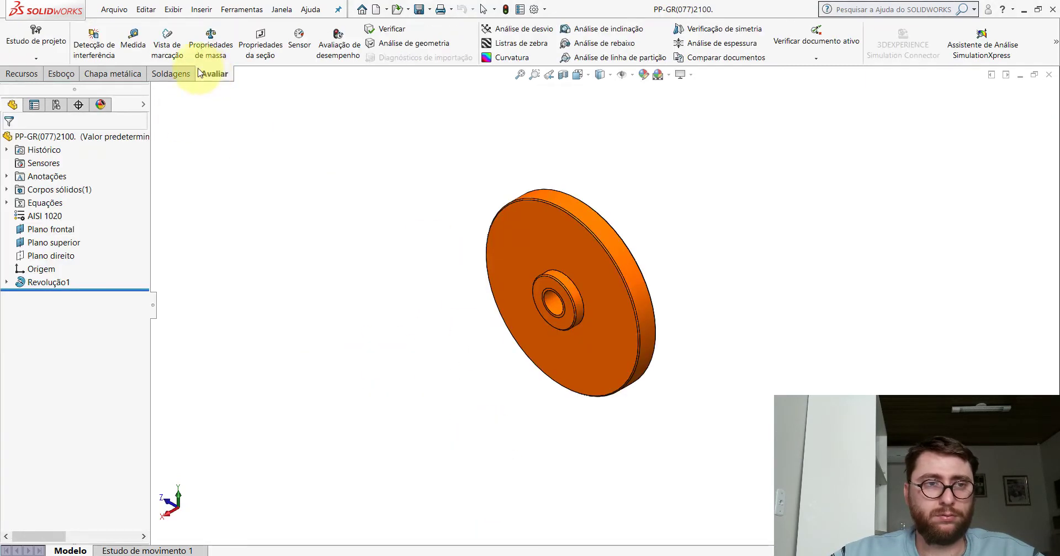
left_click(549, 301)
middle_click_drag(549, 301, 473, 298)
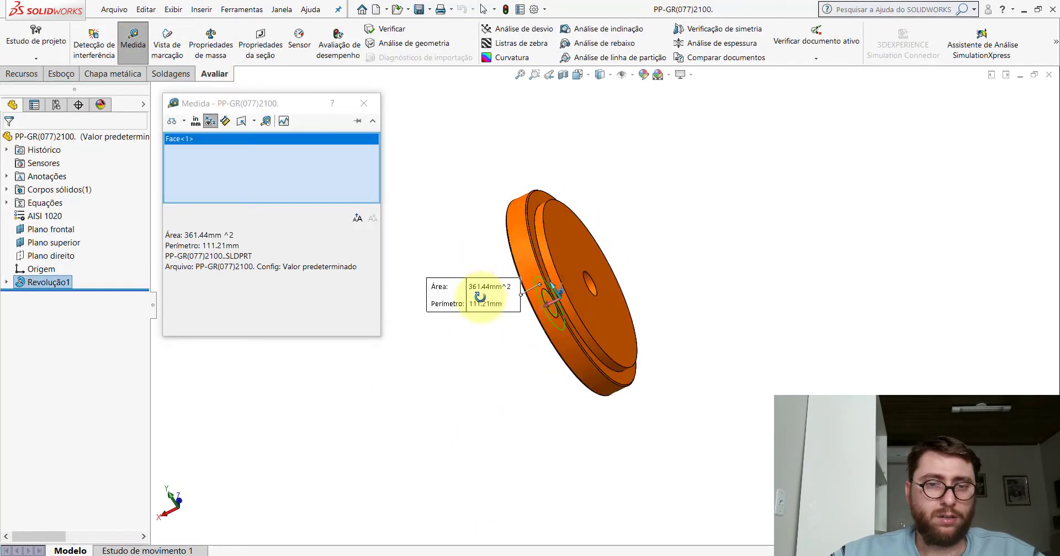
mouse_move(569, 260)
middle_mouse_down()
mouse_move(603, 261)
mouse_move(574, 184)
mouse_move(549, 238)
middle_mouse_up()
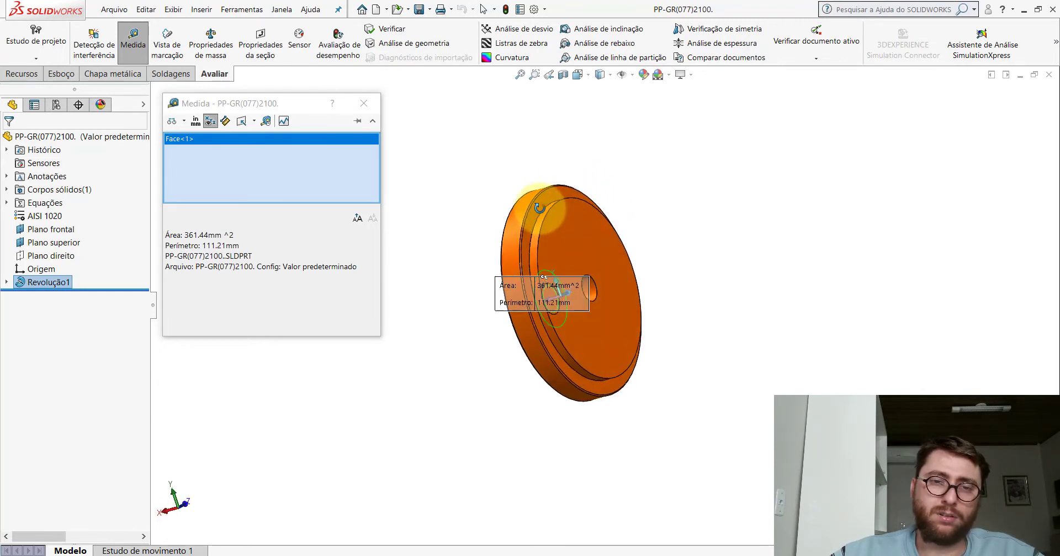
key("Escape")
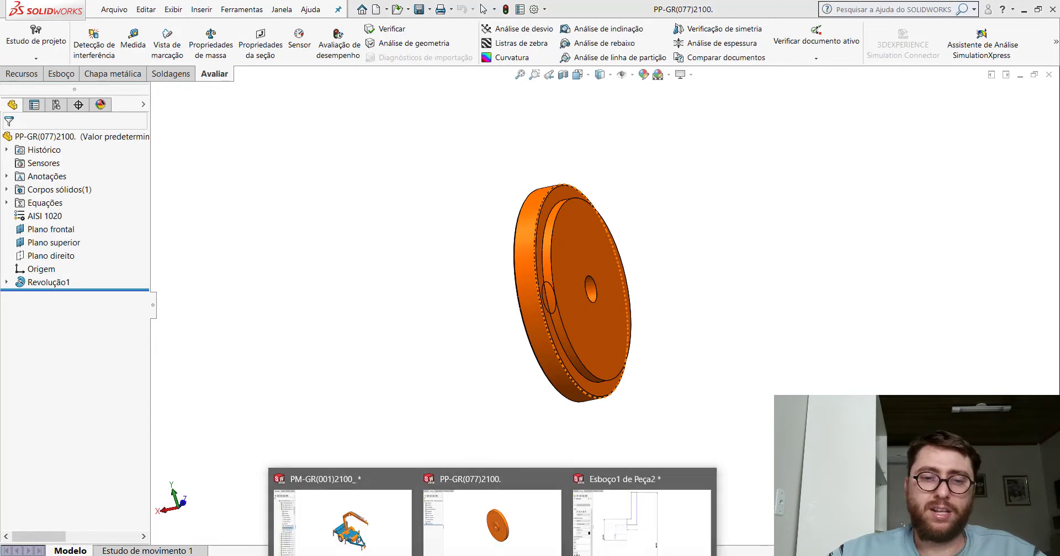
left_click(604, 516)
scroll(589, 224, "up", 2)
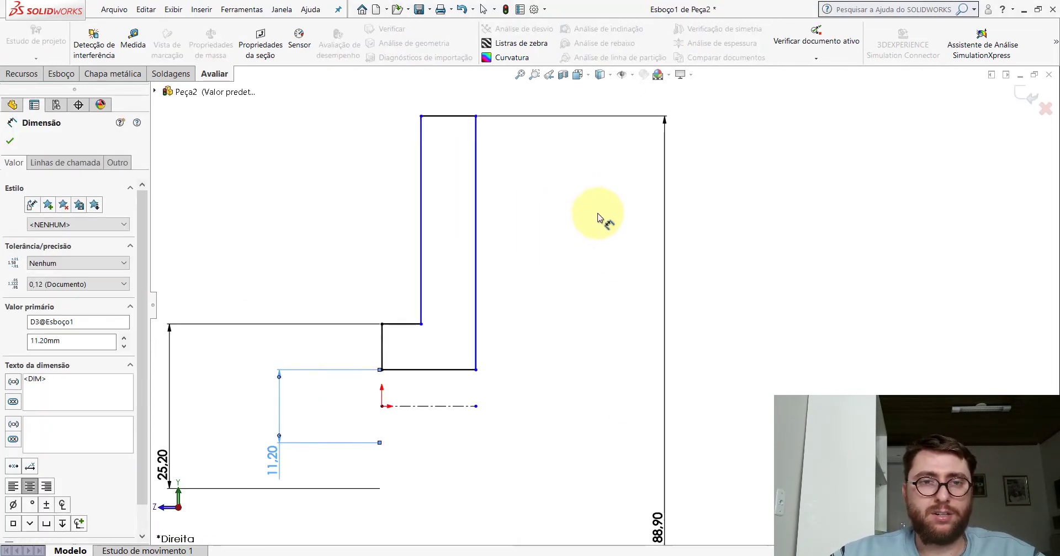
left_click(209, 110)
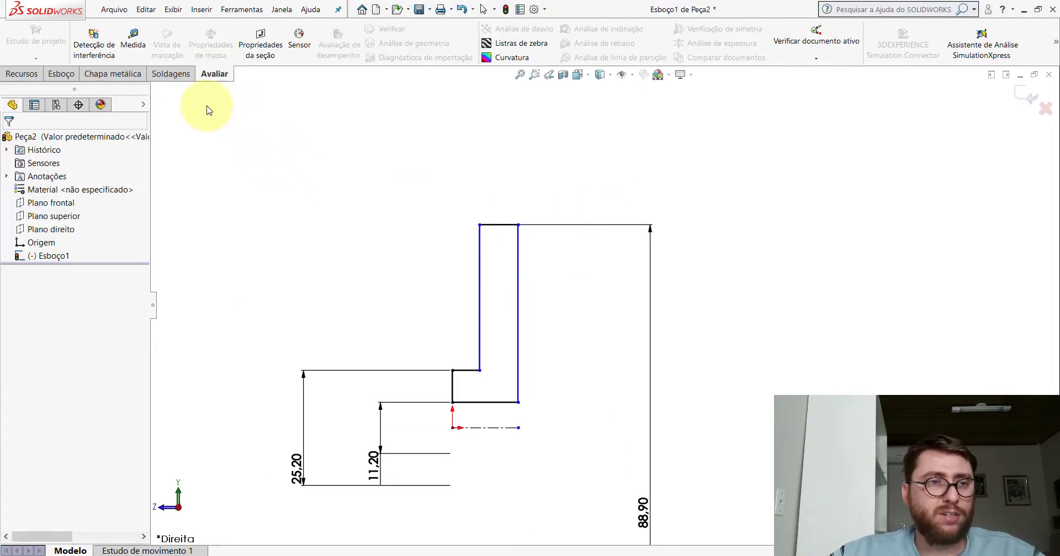
Step: Draw a short vertical line down from the top edge and a horizontal segment to the right edge
left_click(59, 75)
left_click(119, 30)
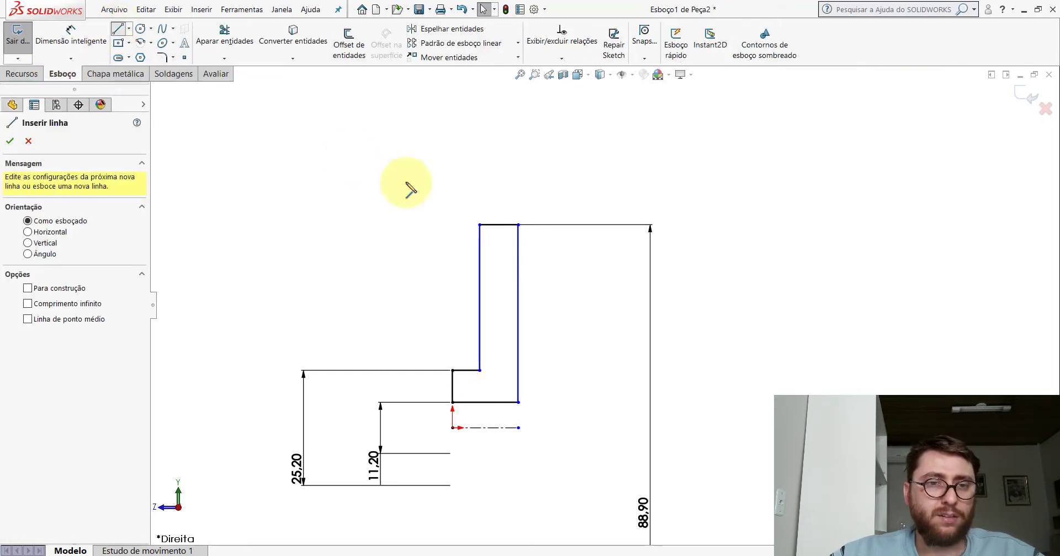
scroll(546, 237, "down", 3)
scroll(552, 243, "down", 2)
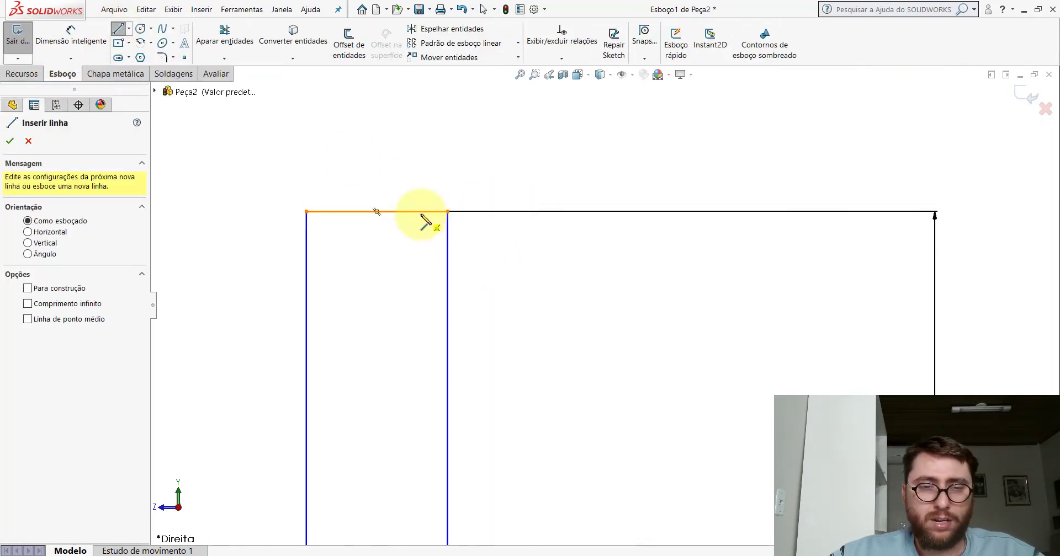
left_click(377, 211)
scroll(425, 237, "up", 2)
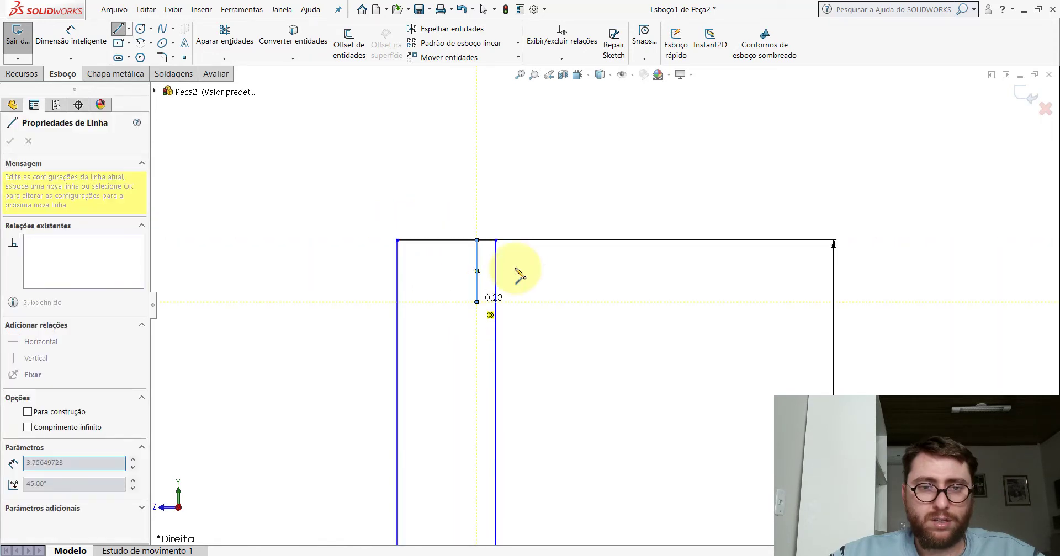
scroll(516, 272, "down", 4)
left_click(411, 367)
left_click(468, 367)
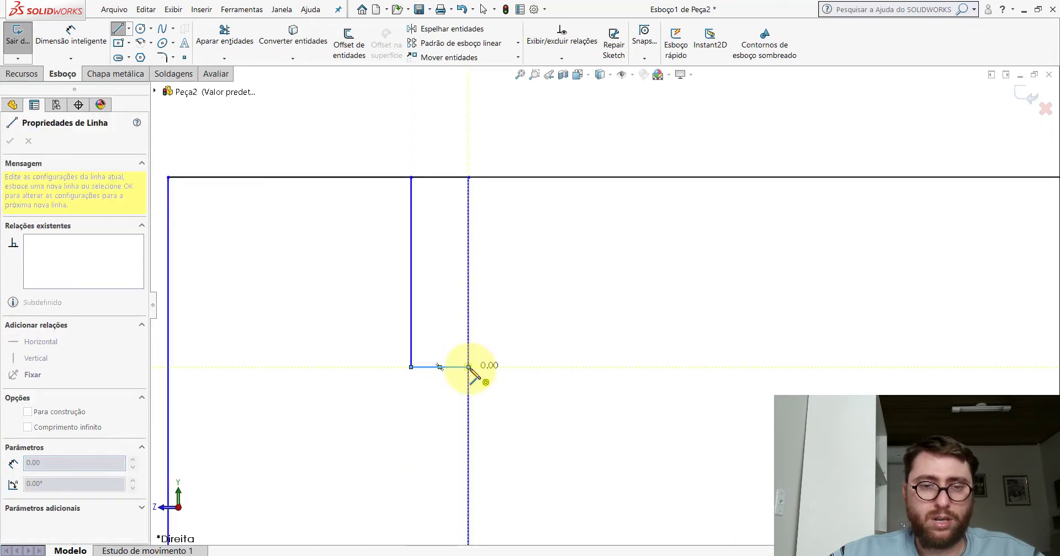
key("Escape")
Step: Trim the unwanted segments with Aparar entidades, leaving a small step on the right edge
left_click(233, 32)
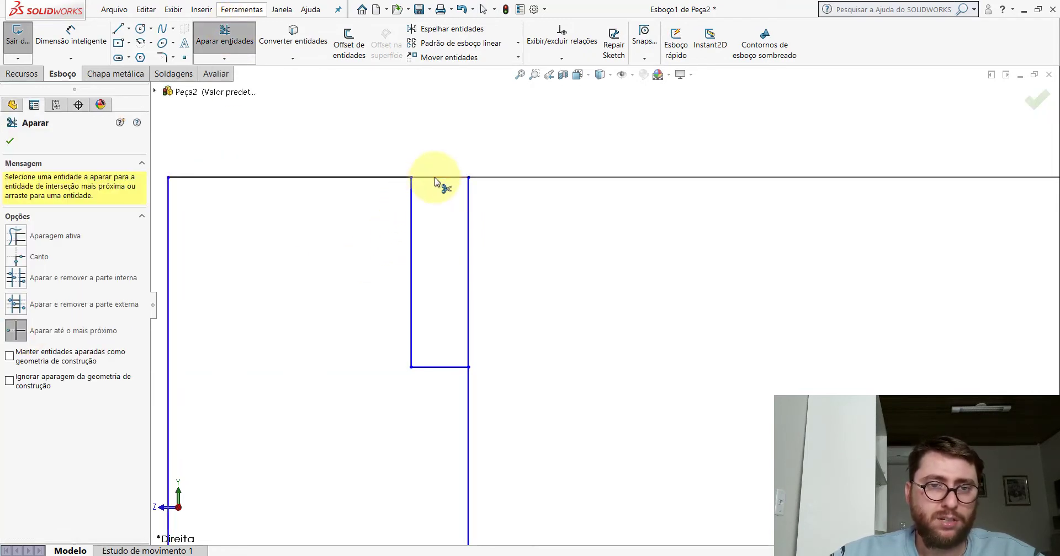
scroll(486, 271, "up", 3)
scroll(502, 278, "up", 3)
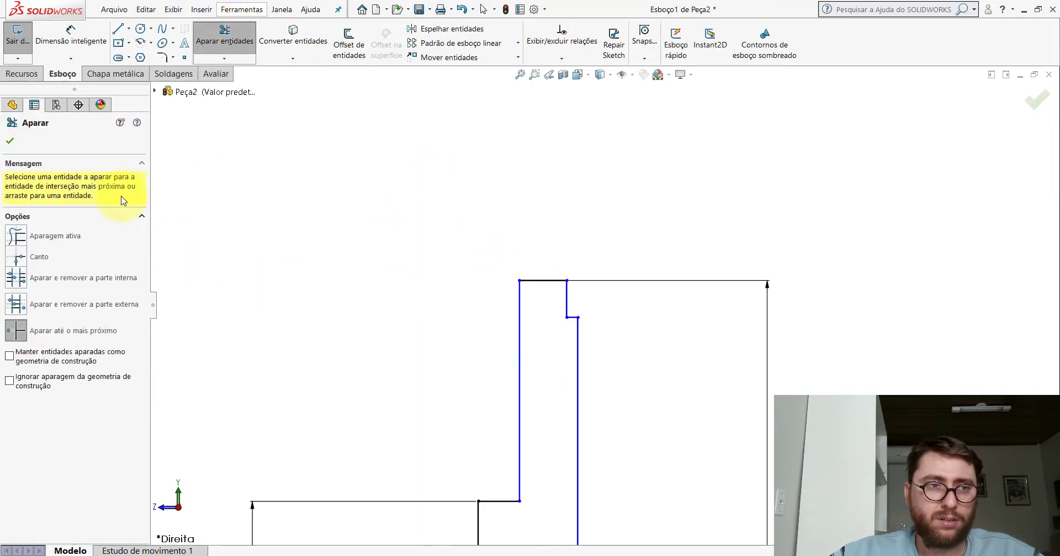
left_click(11, 142)
scroll(611, 359, "up", 2)
Step: Measure the front and hub faces of the PP-GR(077)2100 reference disc
scroll(603, 367, "up", 1)
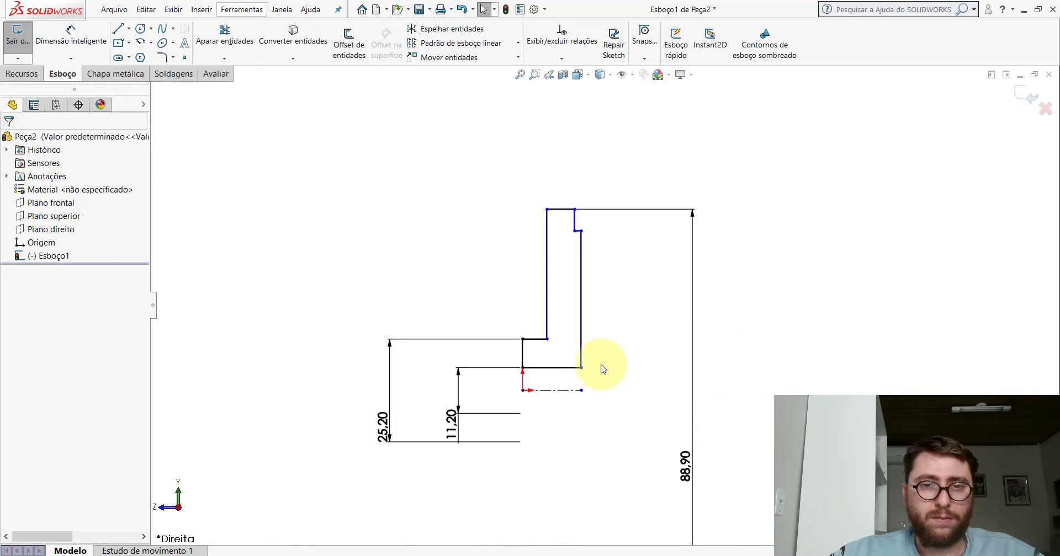
left_click(492, 518)
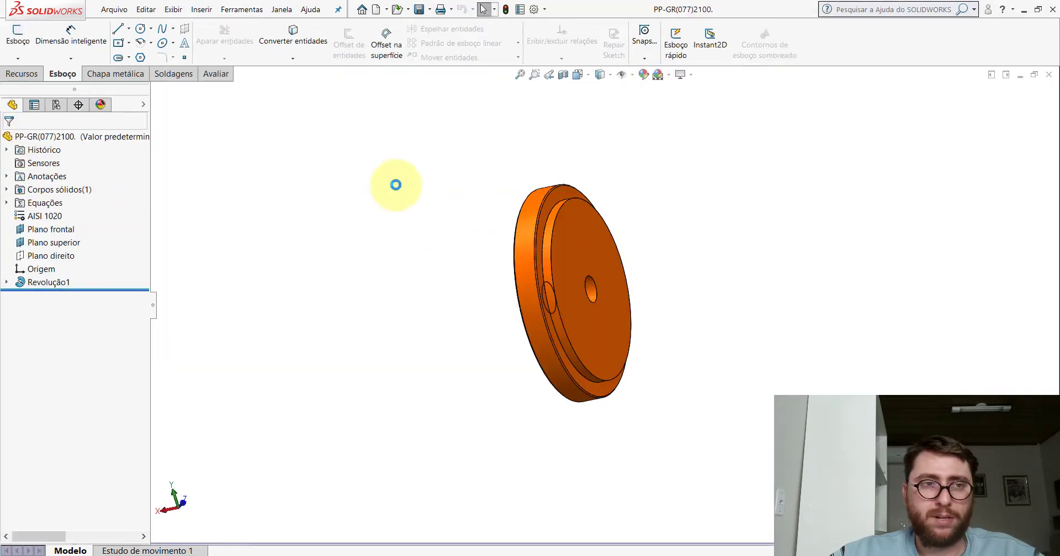
left_click(216, 75)
left_click(133, 41)
left_click(565, 232)
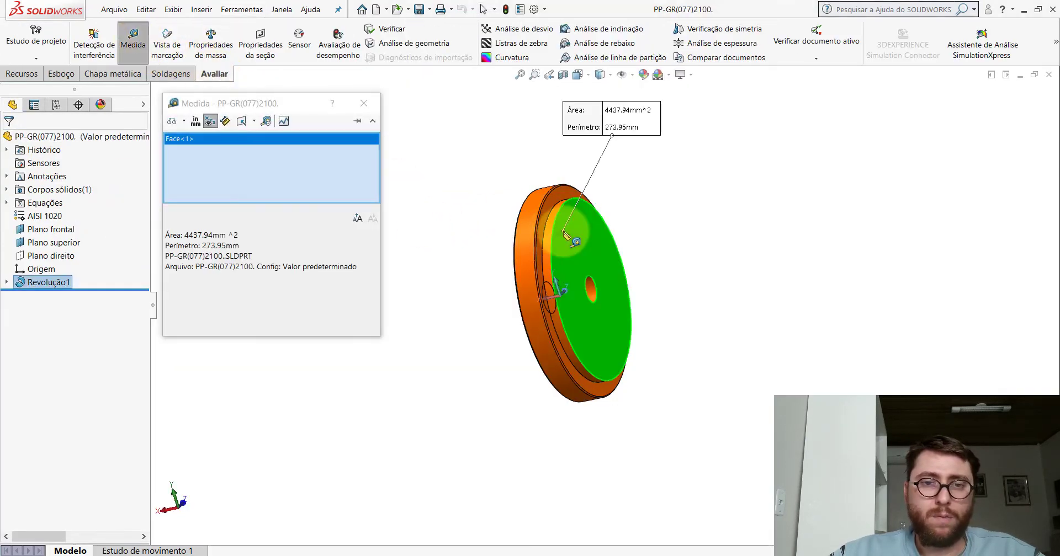
middle_click_drag(574, 229, 634, 226)
left_click(548, 282)
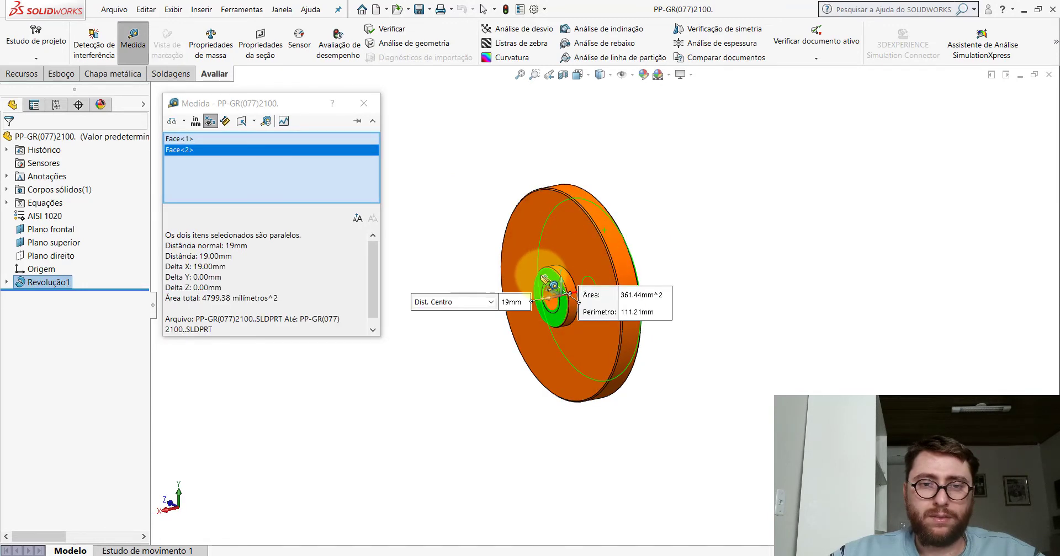
middle_click_drag(548, 282, 544, 282)
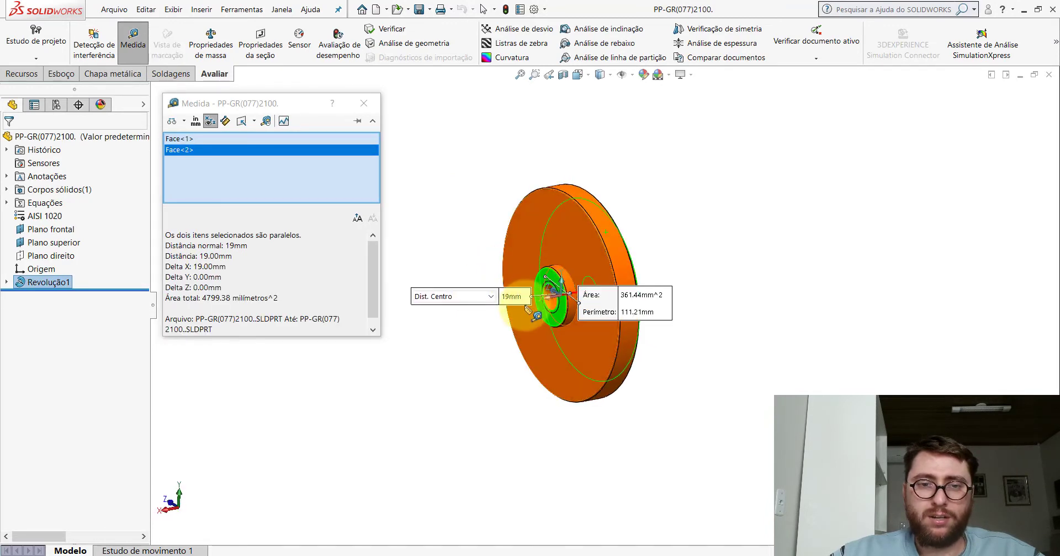
left_click(550, 179)
Step: Re-measure from the hub face to the front face, reading 19 mm
left_click(668, 329)
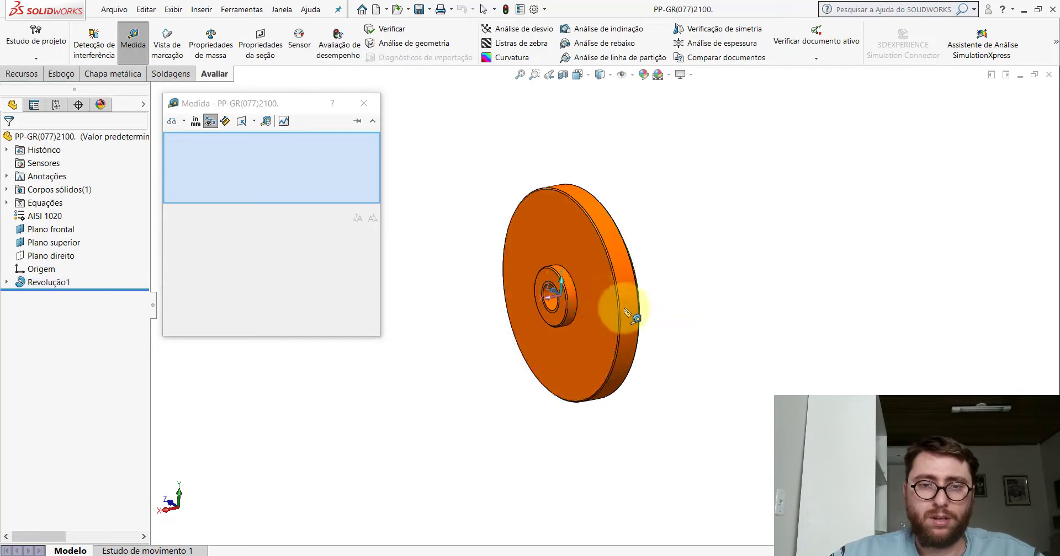
left_click(552, 281)
mouse_move(551, 280)
middle_mouse_down()
mouse_move(493, 276)
mouse_move(634, 260)
middle_mouse_up()
left_click(582, 252)
left_click_drag(694, 305, 738, 149)
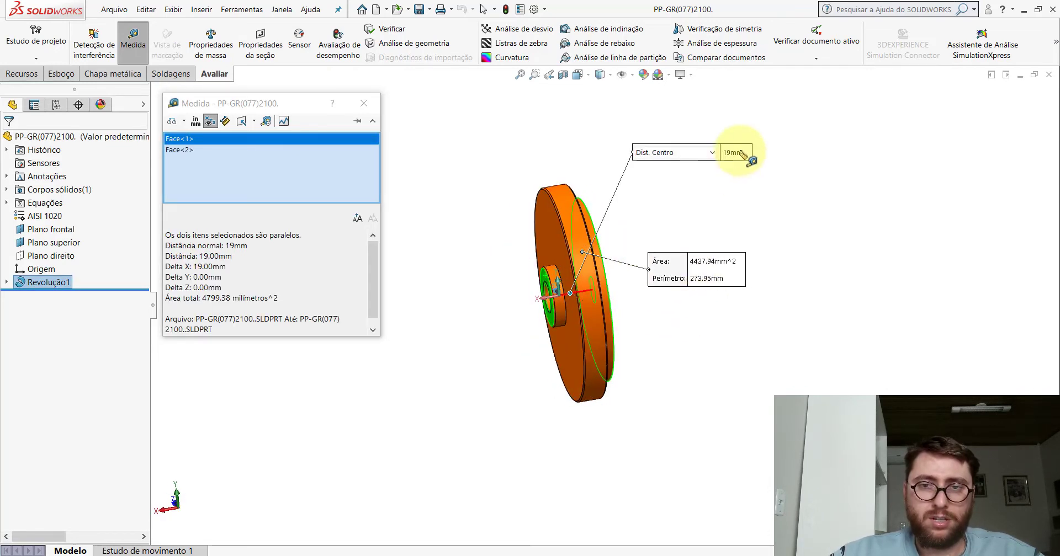
key("Escape")
Step: Dimension the two vertical lines in Esboço1 to a 19 mm step width
left_click(616, 516)
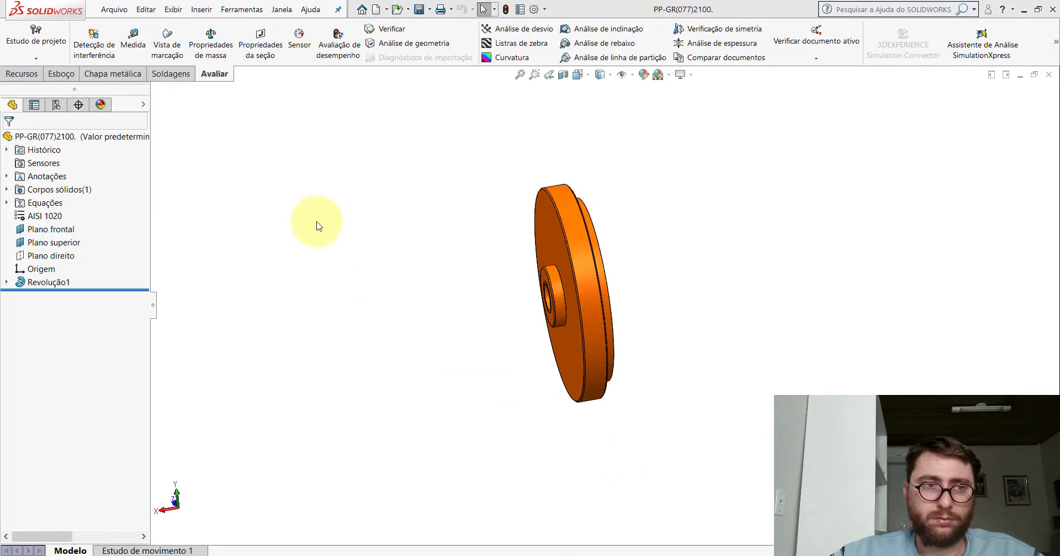
left_click(62, 73)
left_click(71, 36)
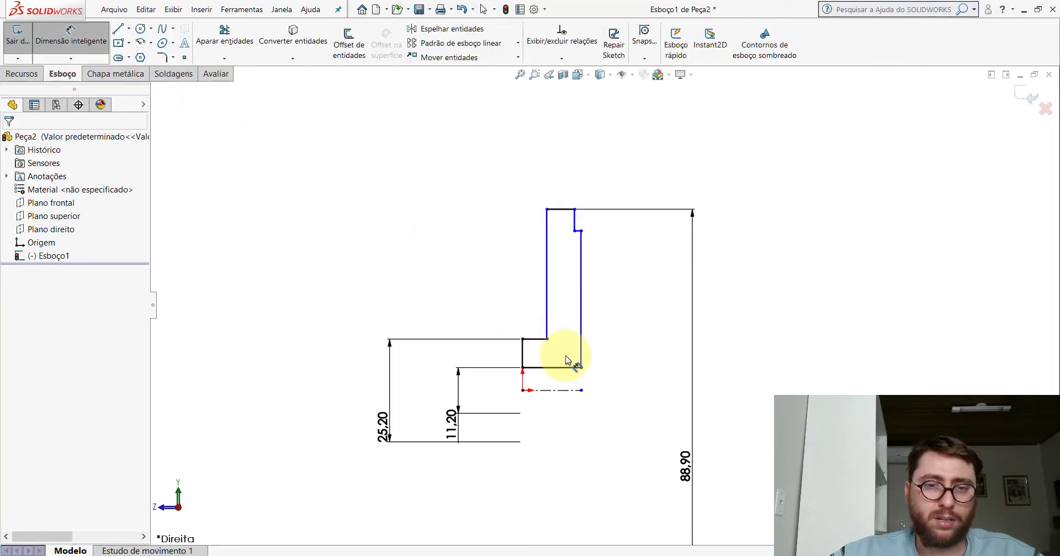
scroll(557, 365, "down", 2)
left_click(501, 335)
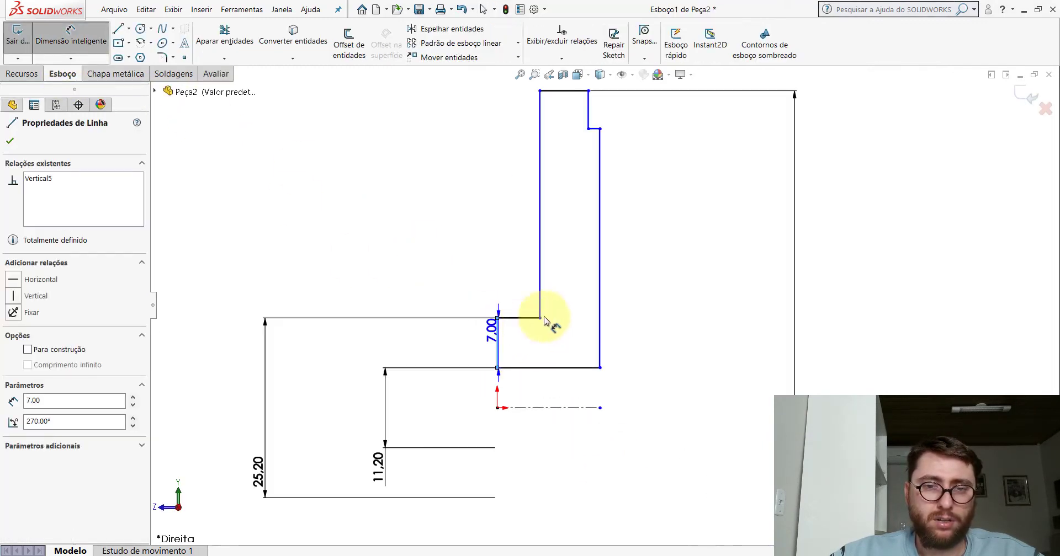
left_click(600, 301)
left_click(466, 225)
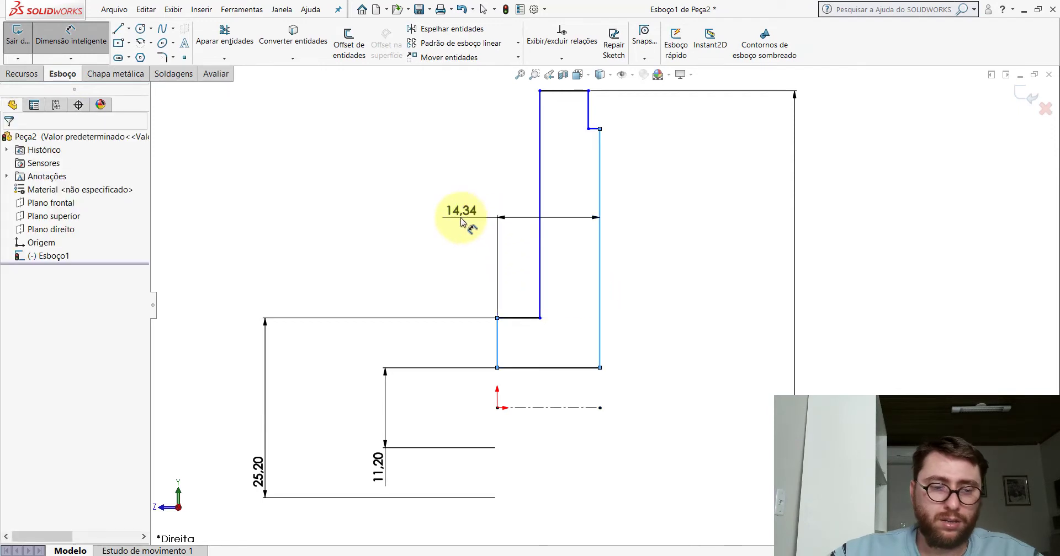
type("19")
key("Return")
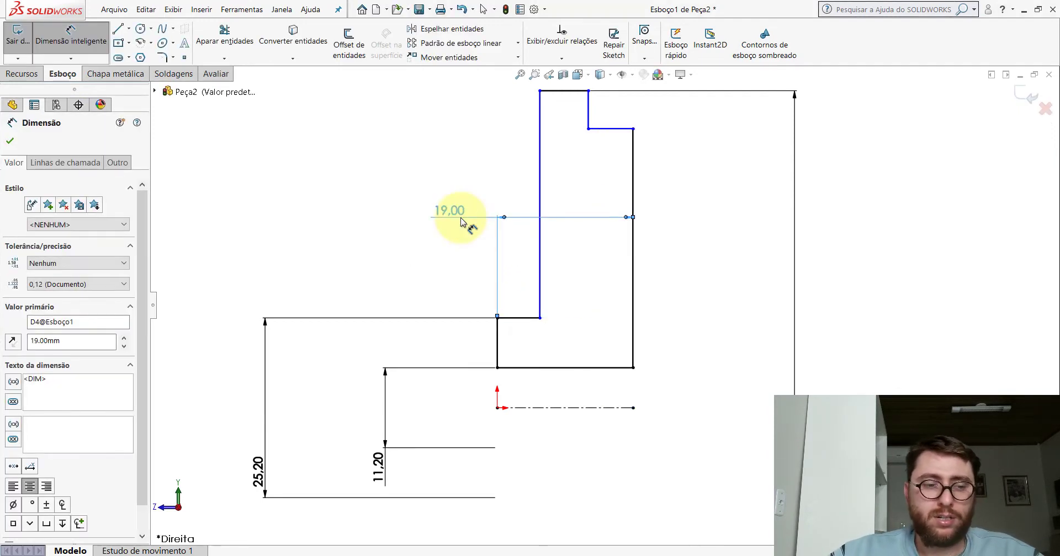
key("Escape")
scroll(574, 309, "up", 3)
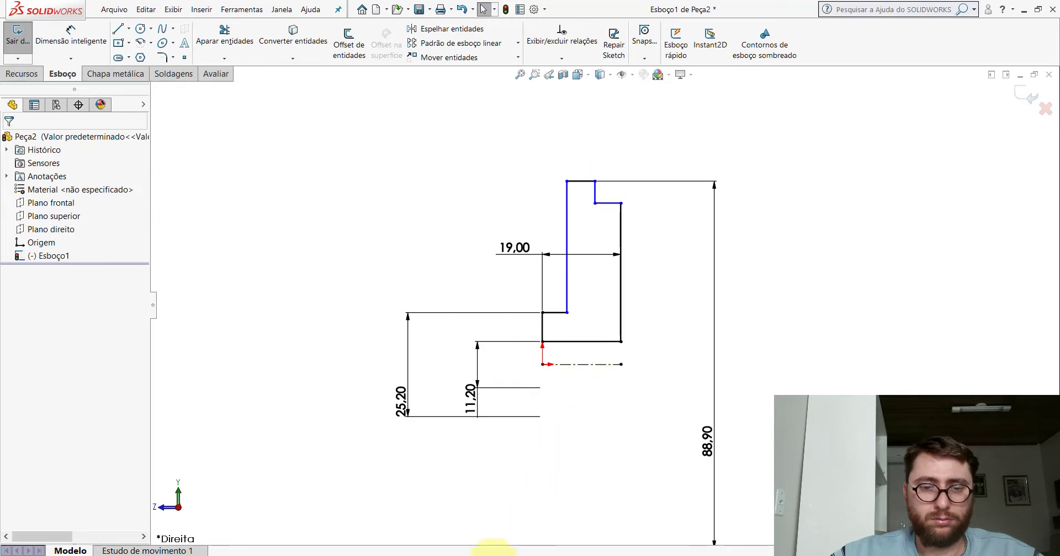
left_click(493, 524)
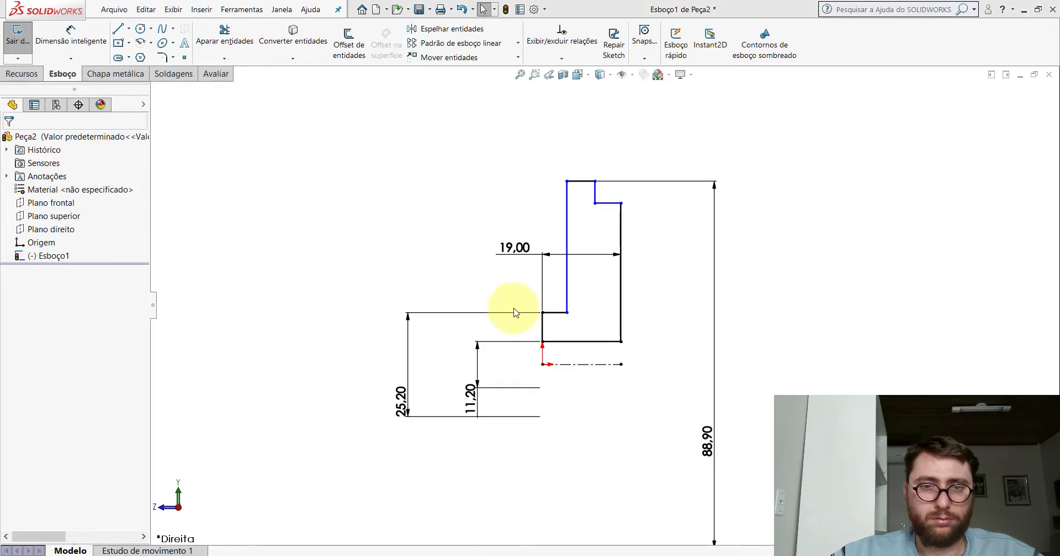
Step: Measure the ring face on the reference pulley, finding a 76 mm diameter
left_click(210, 78)
left_click(134, 35)
mouse_move(591, 200)
middle_mouse_down()
mouse_move(547, 184)
mouse_move(562, 207)
middle_mouse_up()
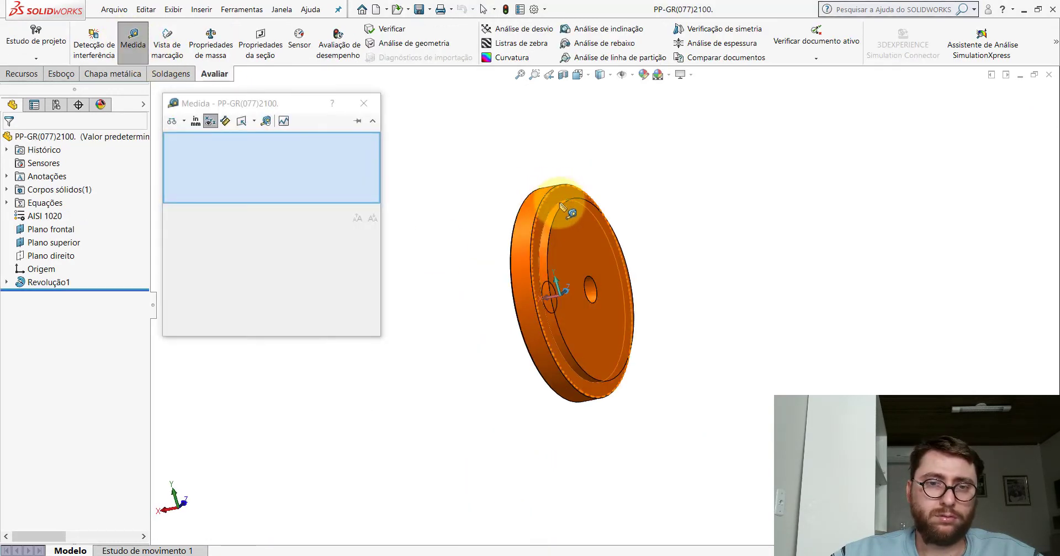
left_click(561, 209)
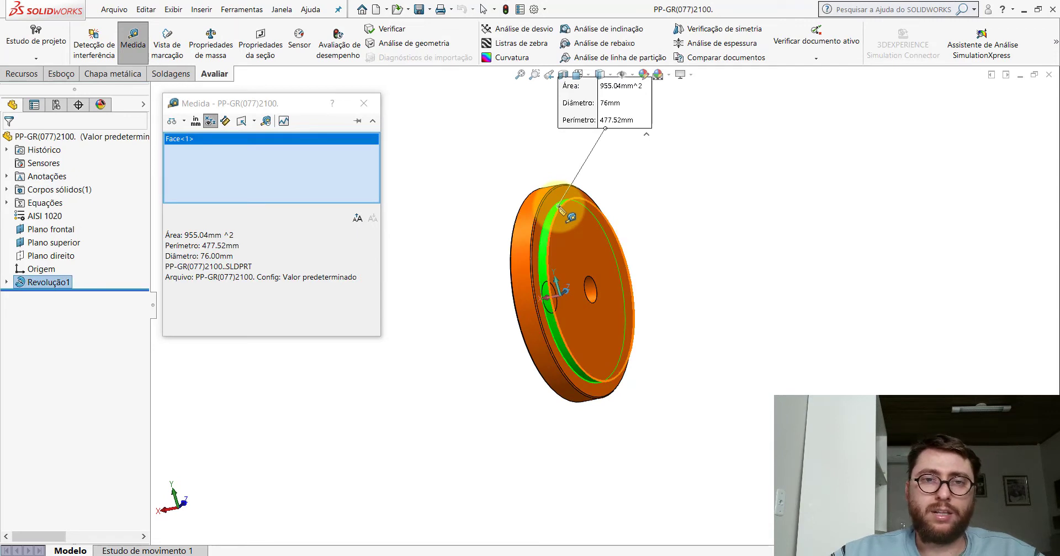
key("Escape")
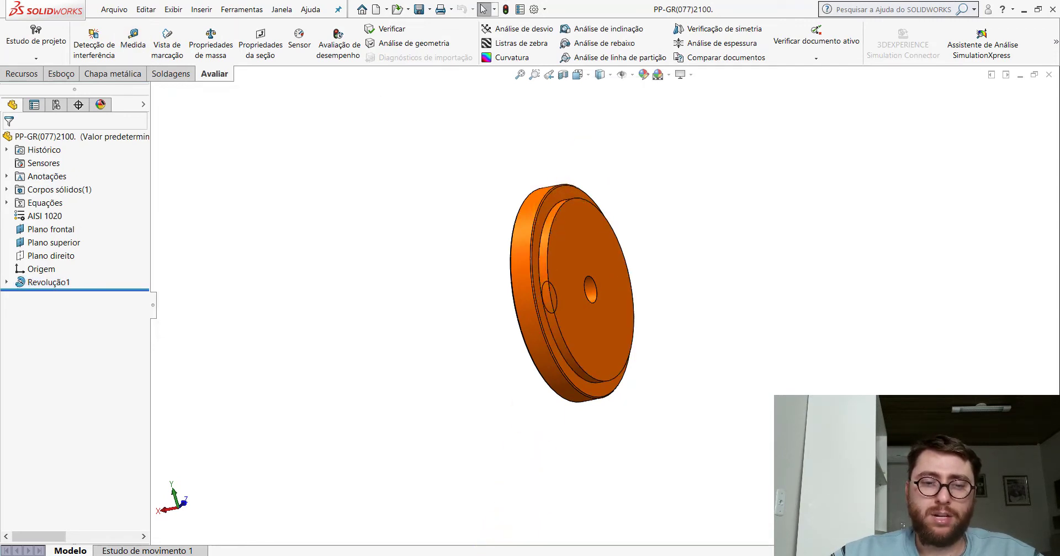
Step: Dimension the raised ring in Esboço1 from the centerline as a 76 mm diameter
left_click(639, 511)
left_click(66, 73)
left_click(71, 33)
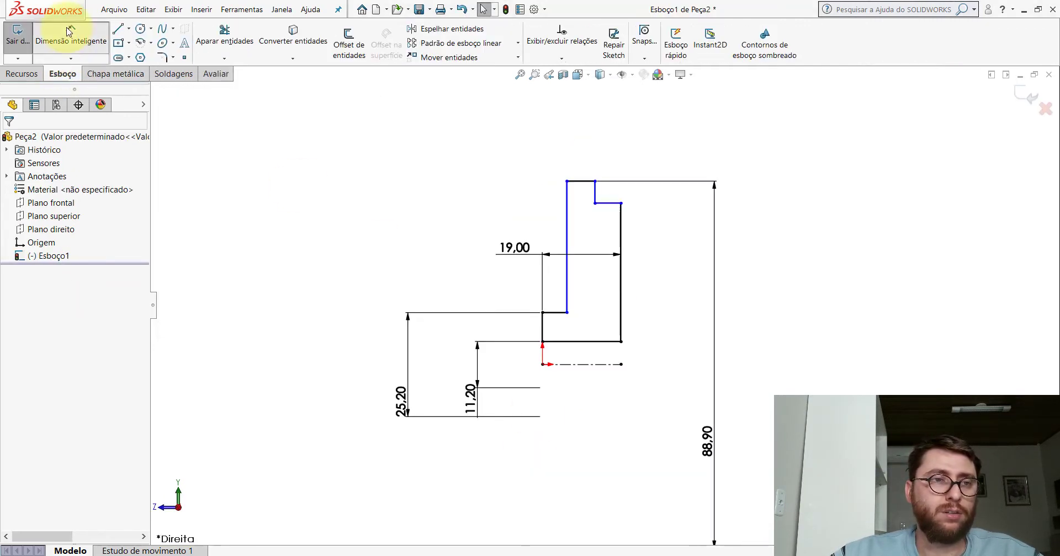
left_click(607, 365)
scroll(663, 359, "down", 3)
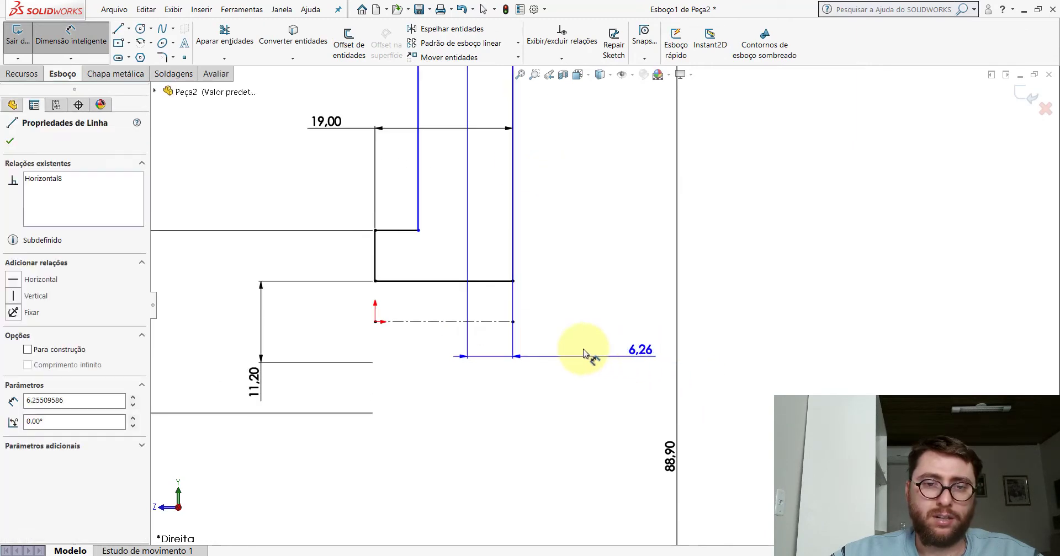
scroll(607, 309, "up", 3)
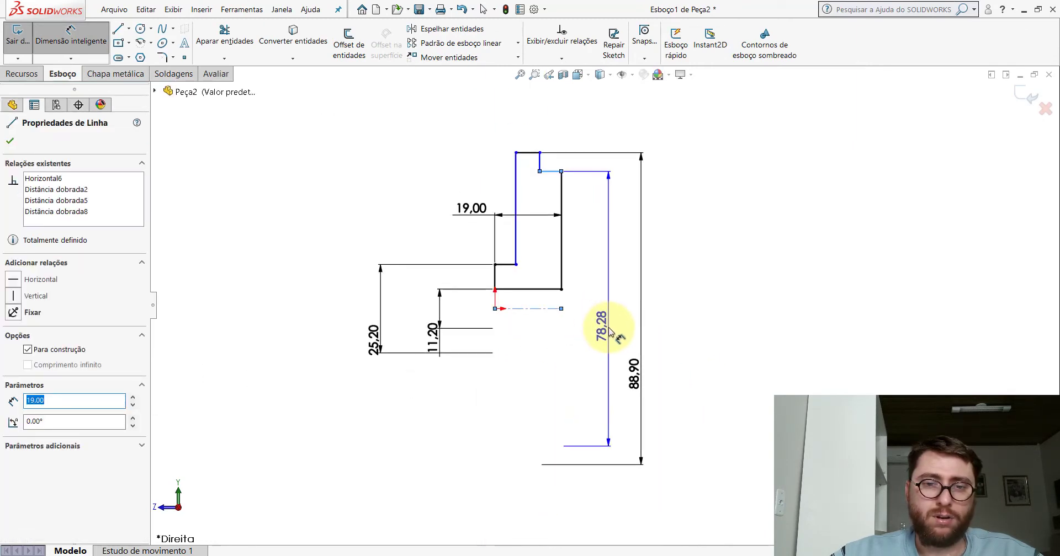
left_click(609, 342)
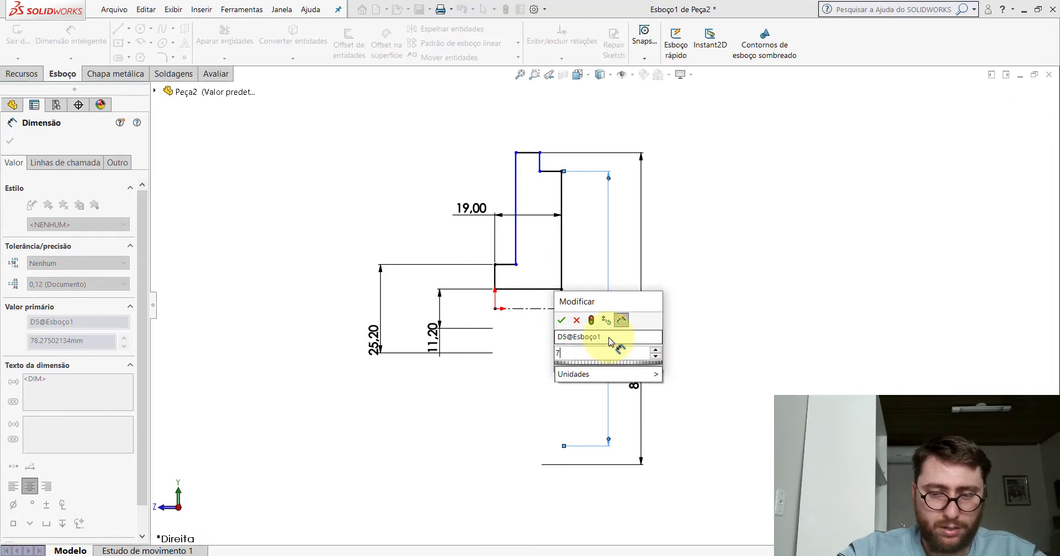
type("76")
key("Return")
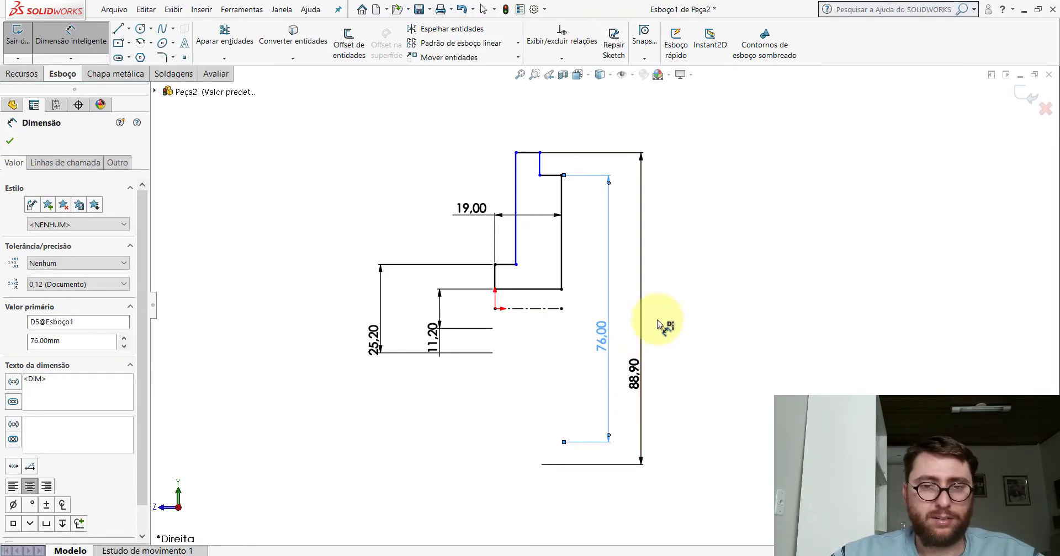
key("Escape")
Step: Move the 88.90 and 76.00 dimensions further right of the profile
left_click_drag(637, 373, 755, 338)
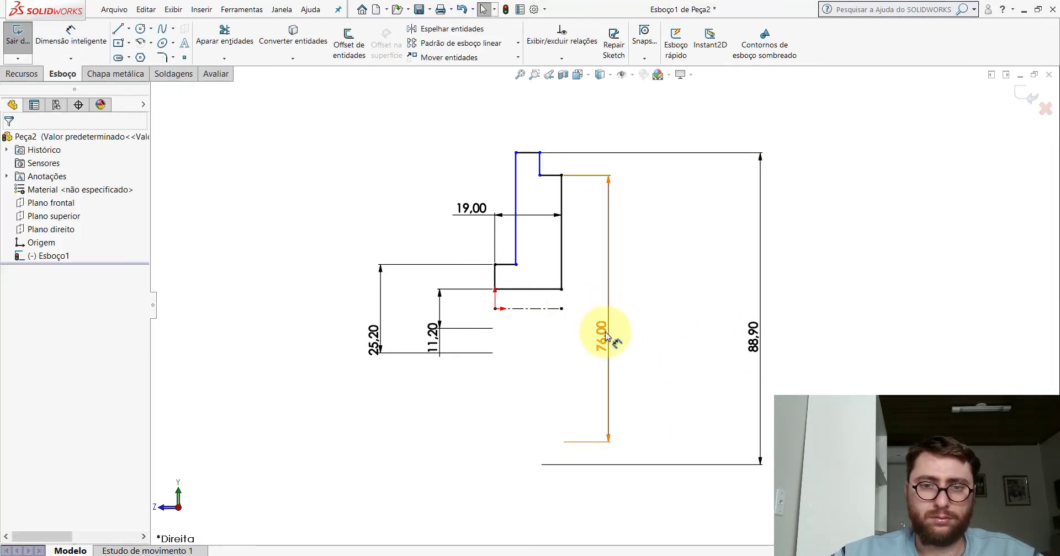
left_click_drag(607, 334, 644, 303)
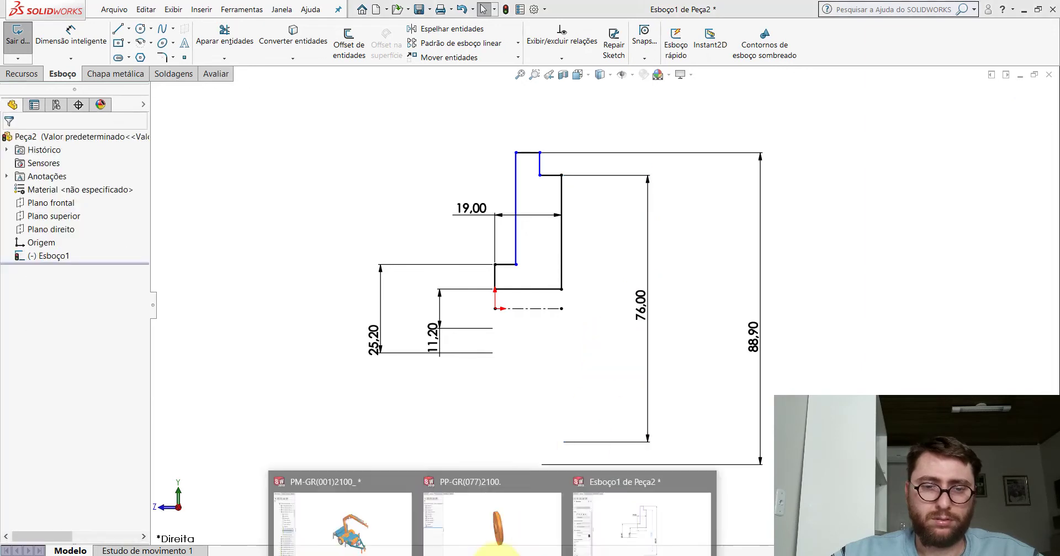
left_click(331, 530)
Step: Measure the raised front face, rim face and front-face spacing on the reference pulley
left_click(213, 77)
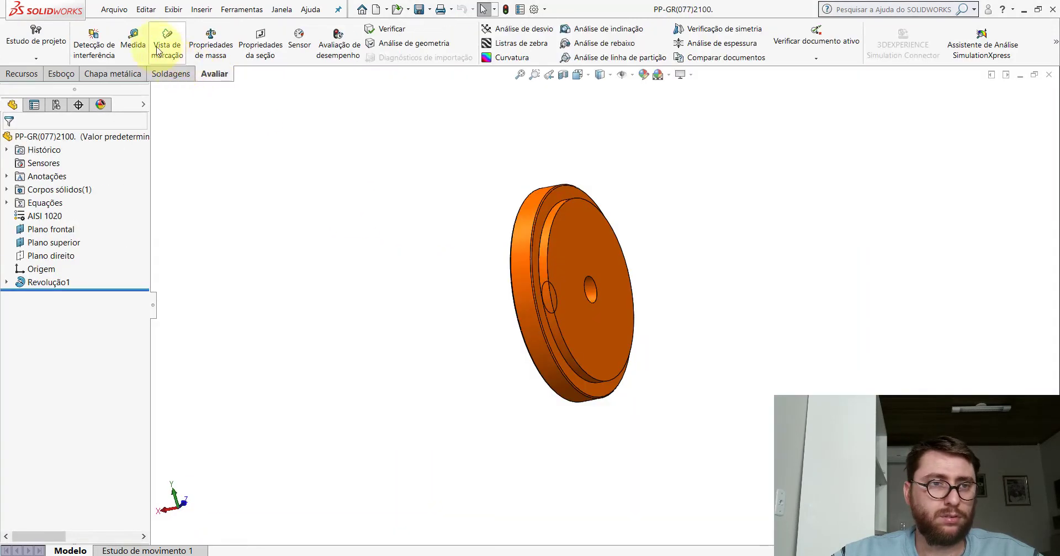
left_click(133, 42)
scroll(547, 210, "down", 3)
scroll(558, 213, "down", 2)
left_click(612, 232)
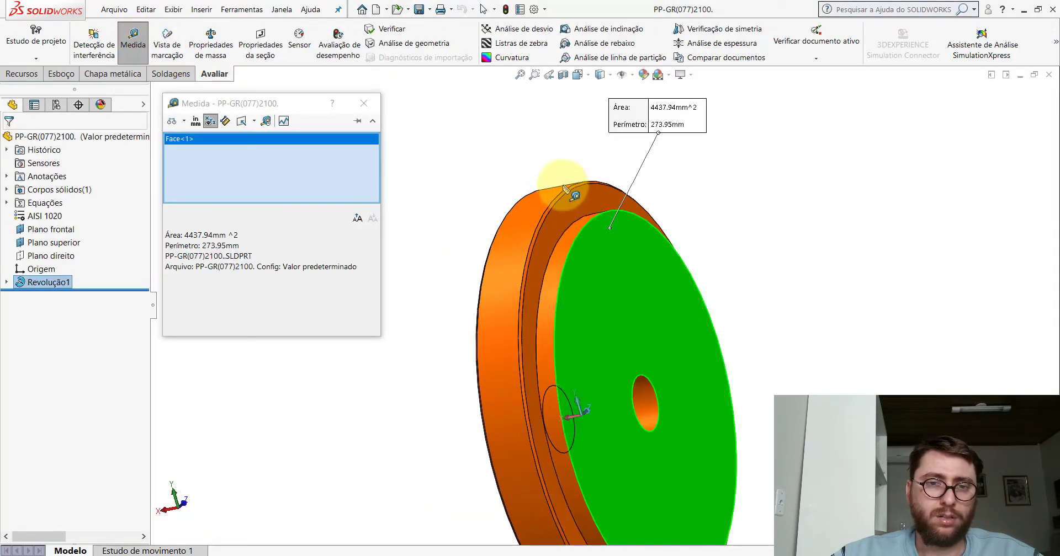
left_click(638, 207)
left_click(640, 211)
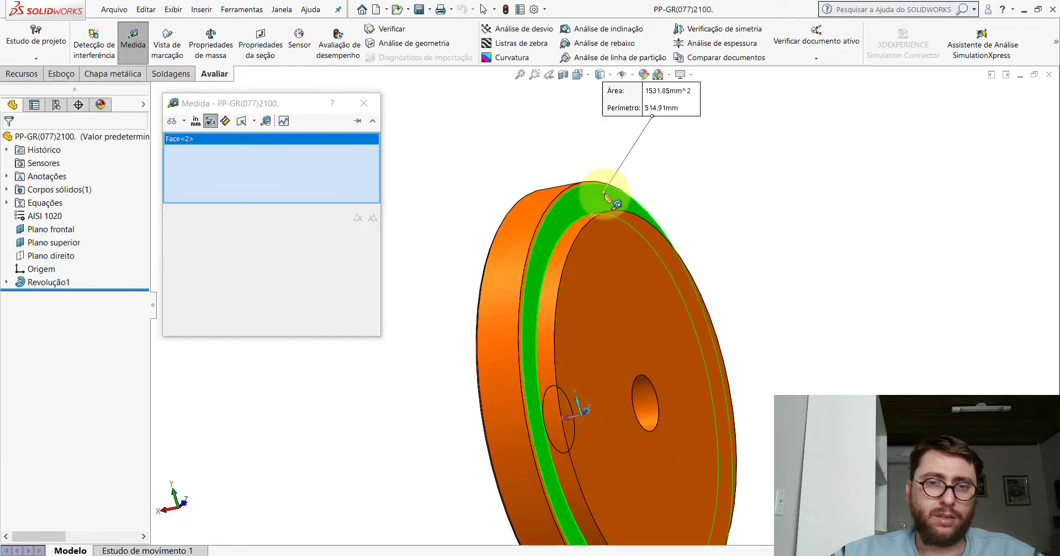
middle_click_drag(610, 188, 674, 184)
left_click(595, 211)
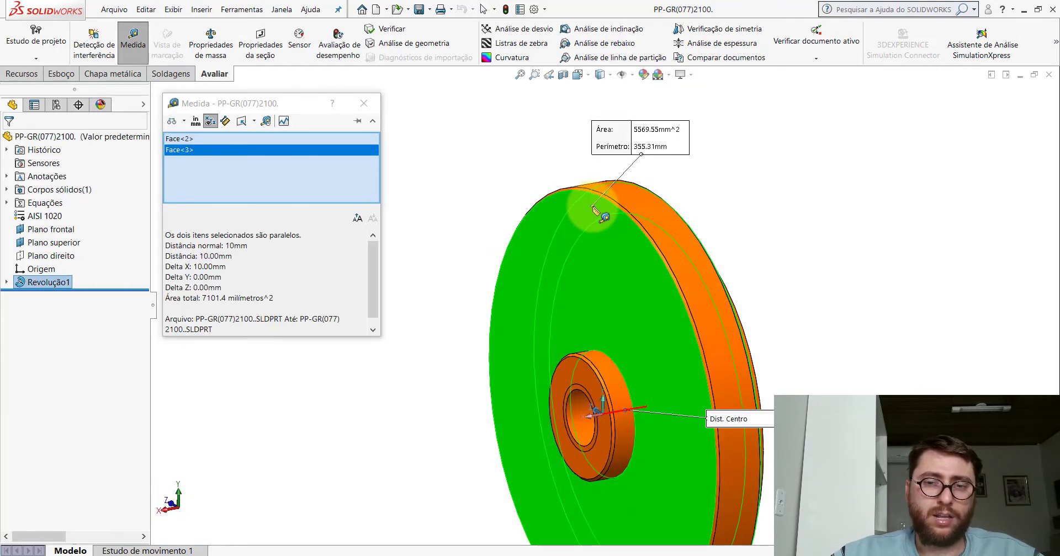
key("Escape")
scroll(488, 515, "up", 2)
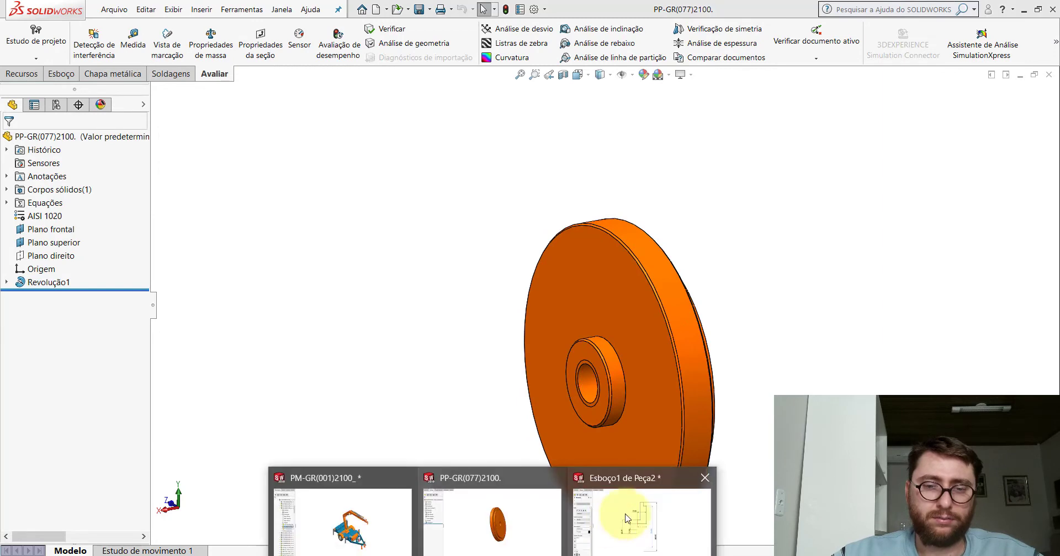
Step: Dimension the top step of the Peça2 profile to 10 mm wide
left_click(620, 515)
left_click(70, 52)
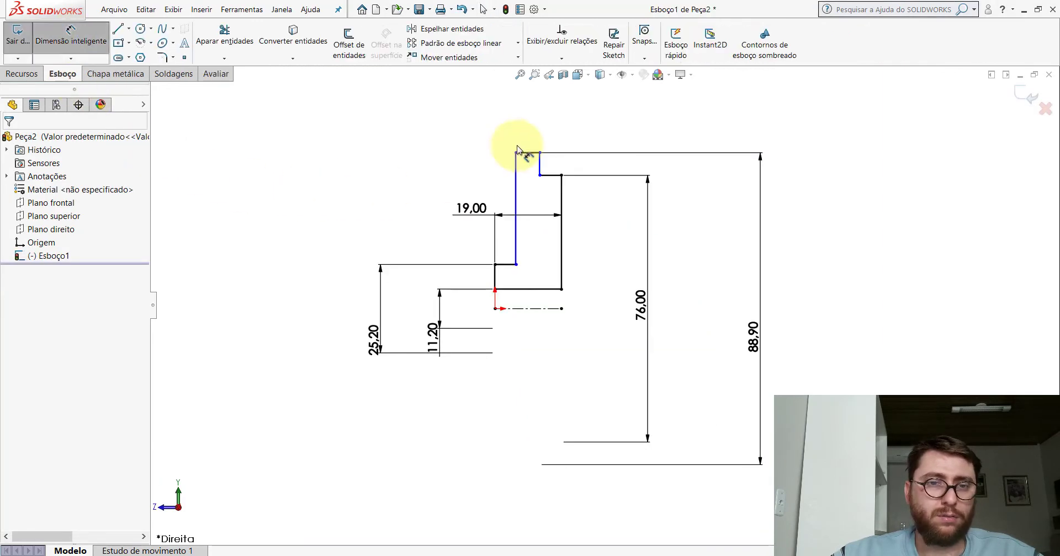
scroll(519, 148, "up", 3)
left_click(466, 188)
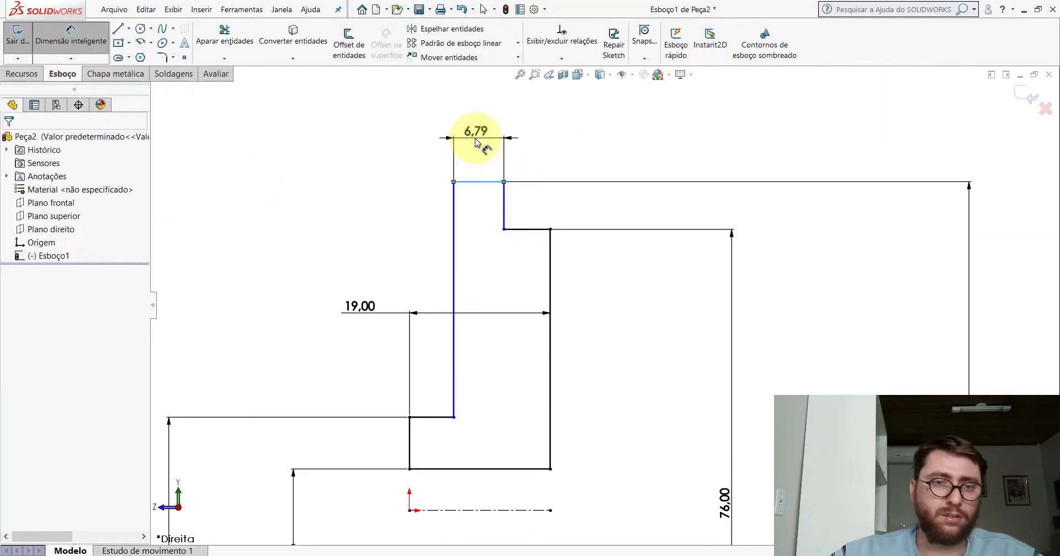
left_click(478, 142)
type("10")
key("Return")
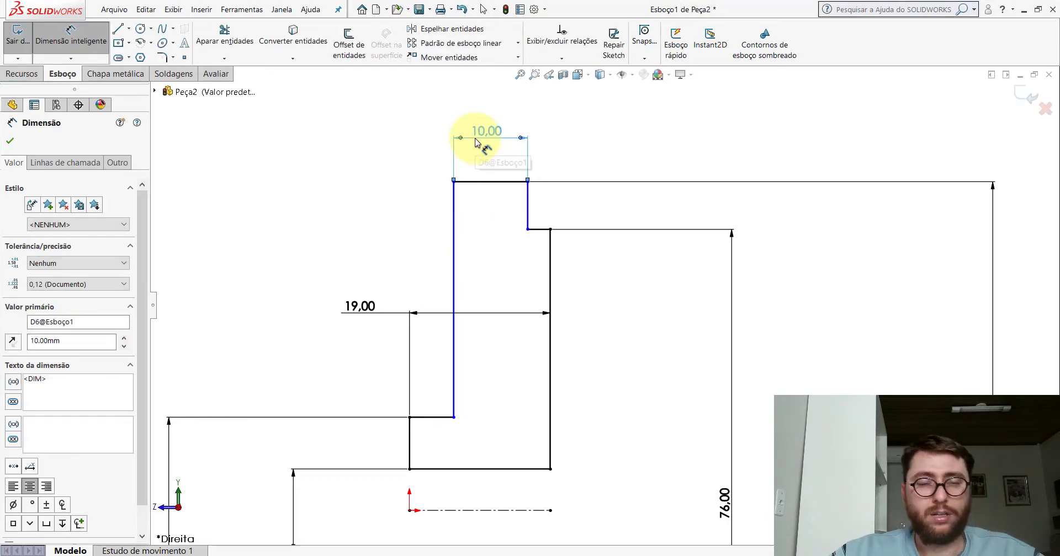
scroll(591, 303, "up", 5)
scroll(608, 331, "down", 2)
key("Escape")
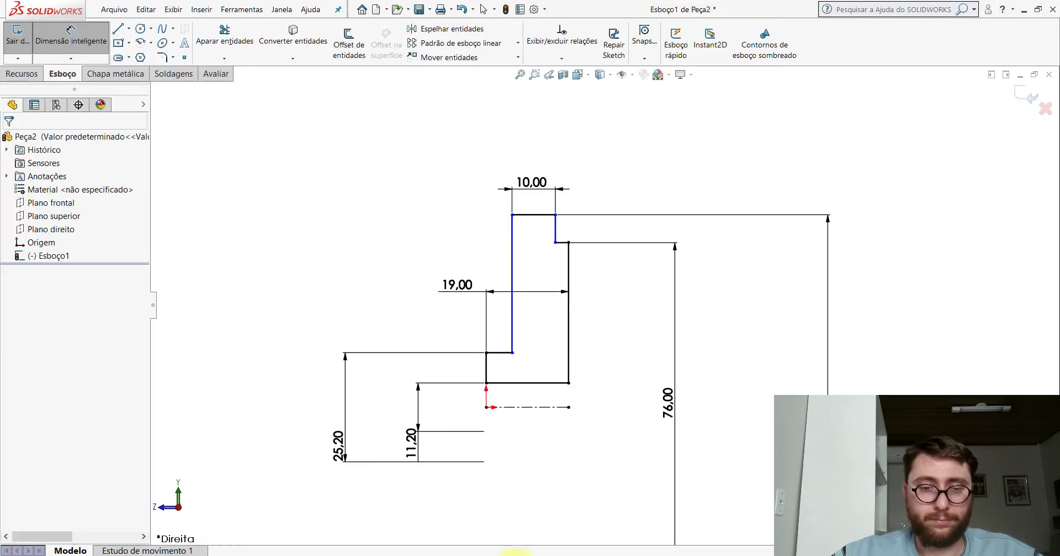
left_click(504, 504)
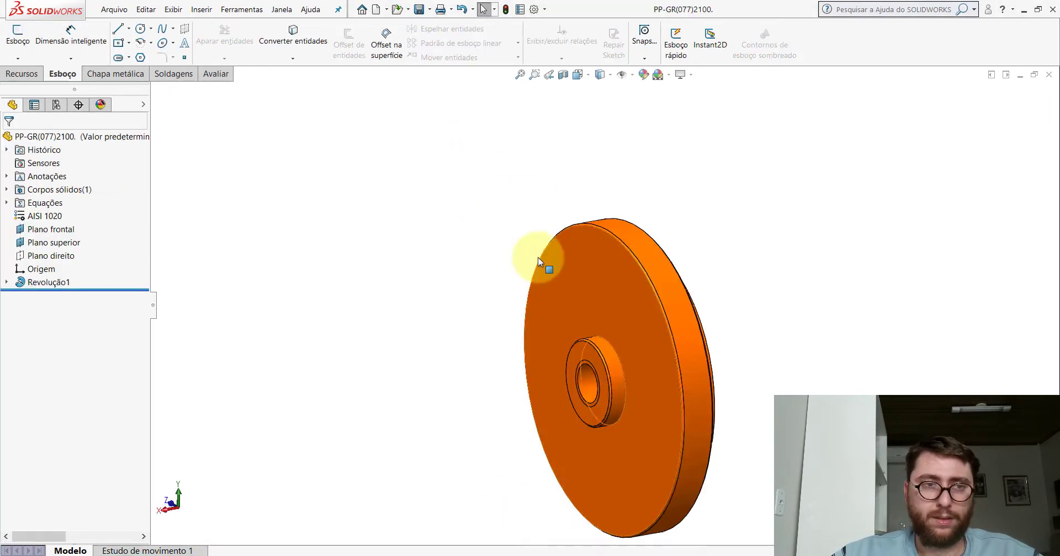
Step: Measure the front face and hub-side face of the reference wheel
left_click(214, 73)
left_click(133, 40)
left_click(611, 272)
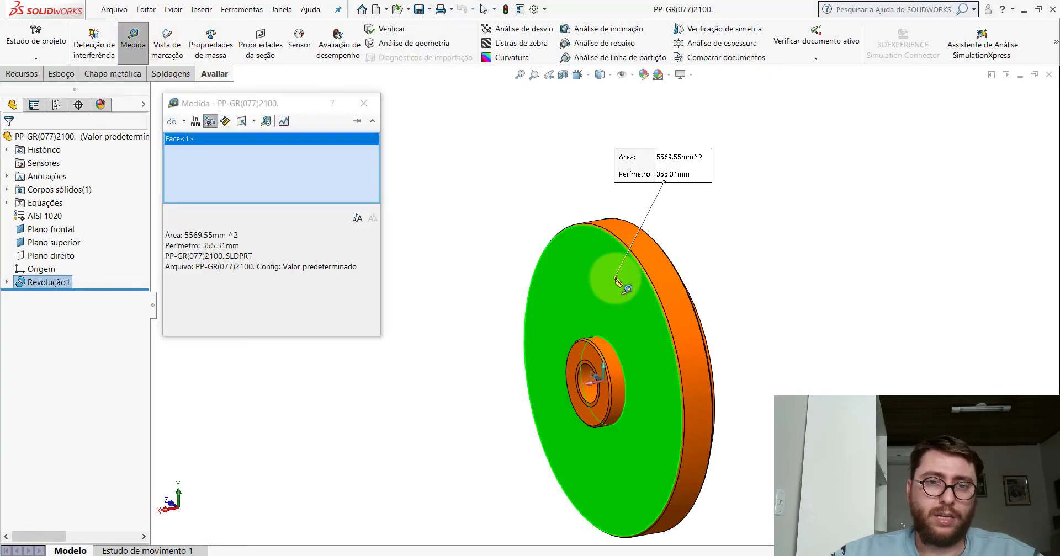
mouse_move(621, 285)
middle_mouse_down()
mouse_move(550, 268)
mouse_move(654, 265)
middle_mouse_up()
left_click(647, 374)
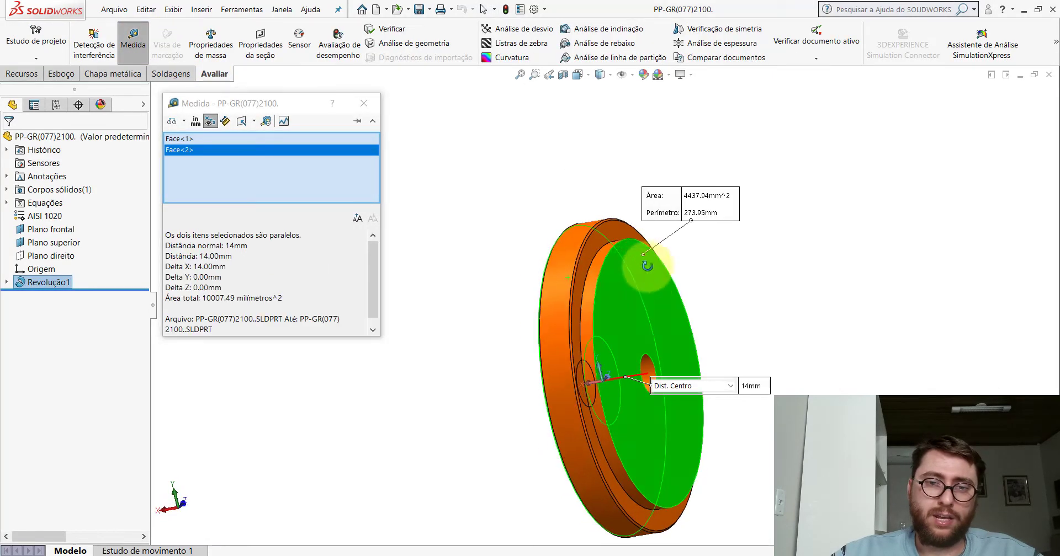
middle_click_drag(647, 374, 685, 364)
left_click(483, 9)
Step: Dimension the hub's two vertical lines in Esboço1 to 14 mm apart
left_click(621, 504)
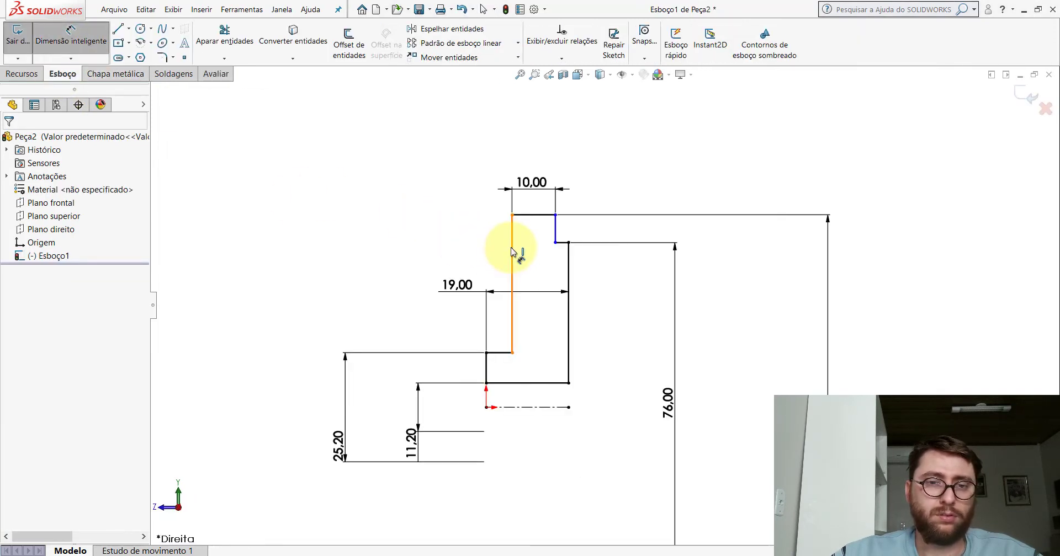
left_click(512, 252)
left_click(569, 258)
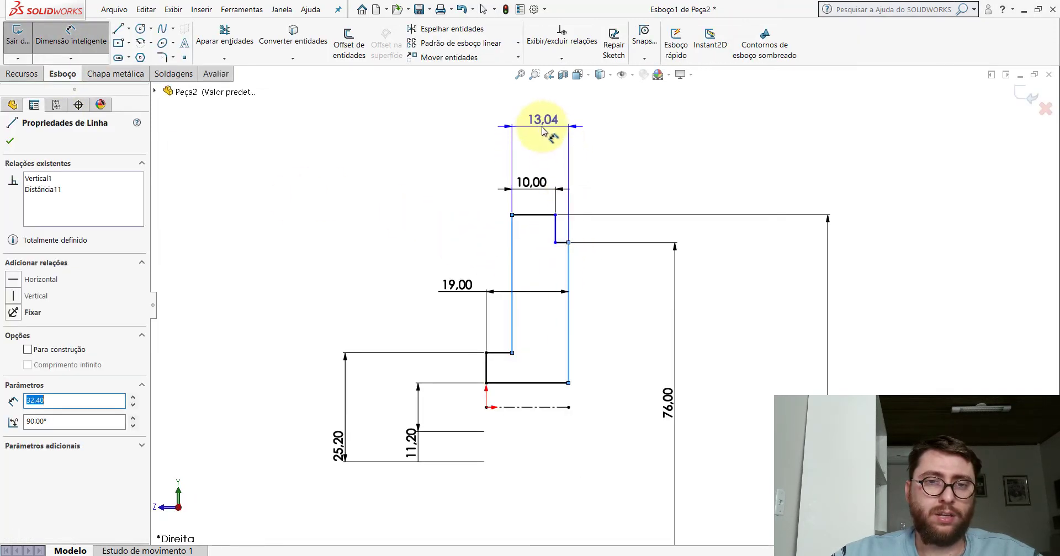
left_click(543, 131)
type("14")
key("Return")
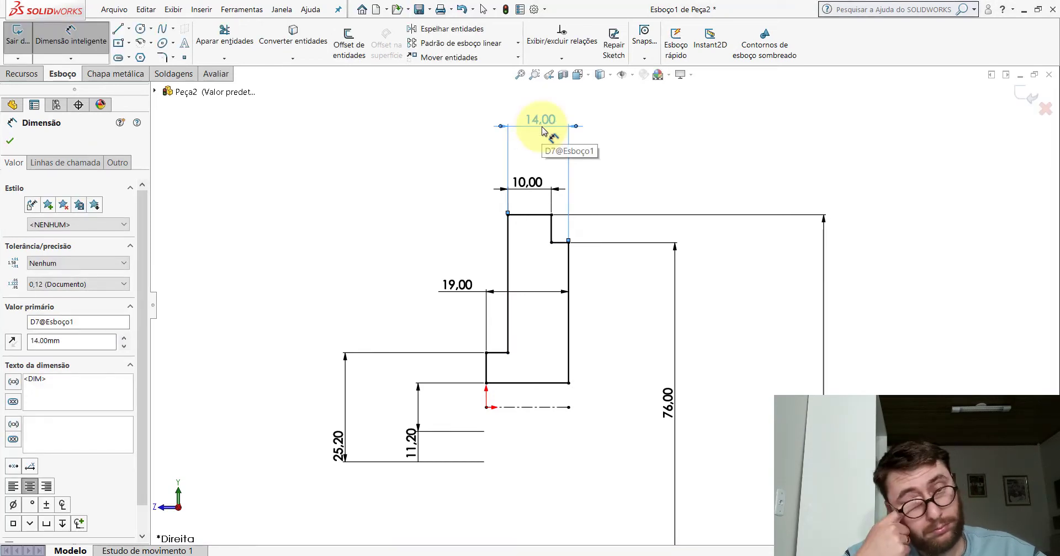
key("Escape")
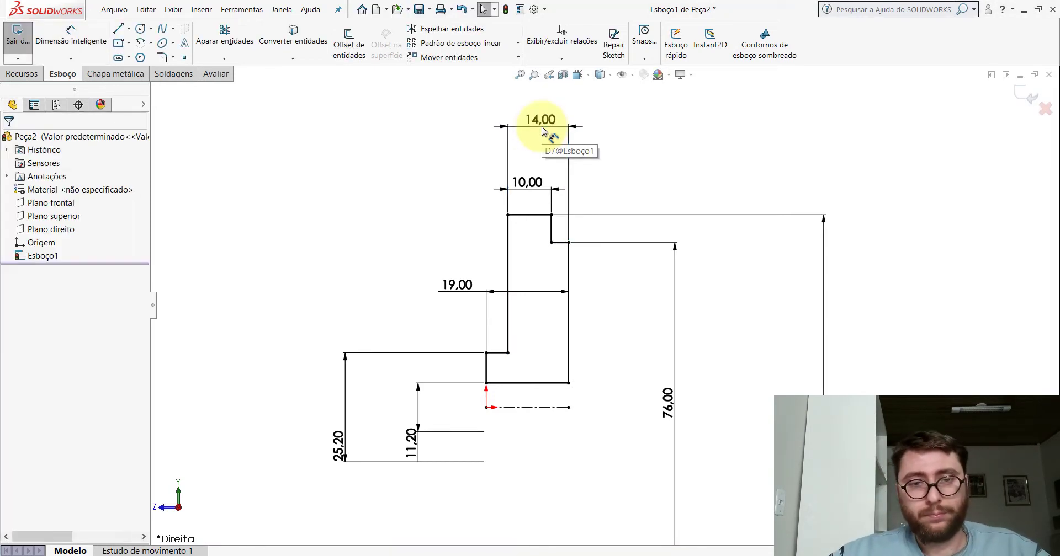
left_click(495, 530)
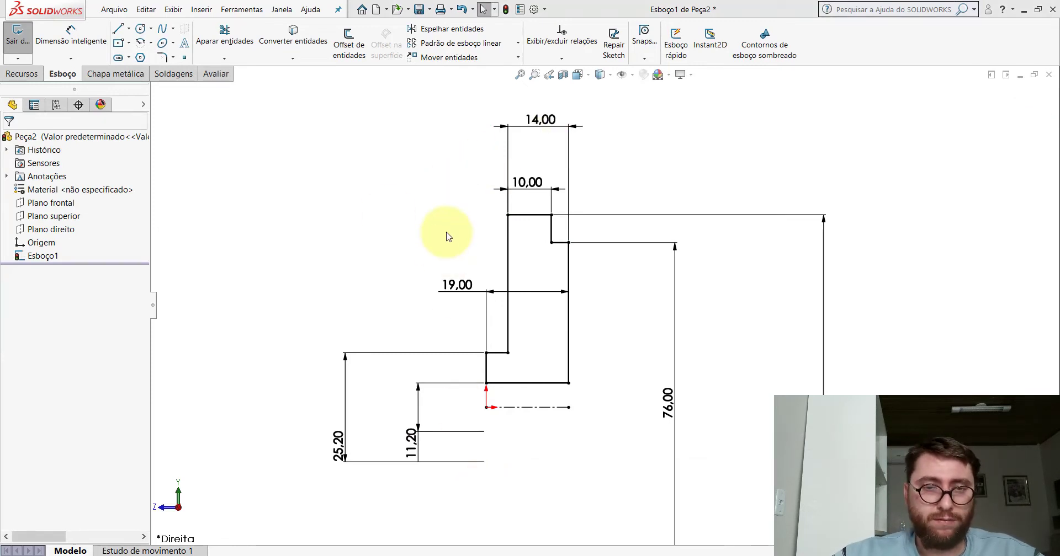
left_click(223, 74)
Step: Measure the front and rim faces of the reference pulley, orbiting around its hub
left_click(133, 38)
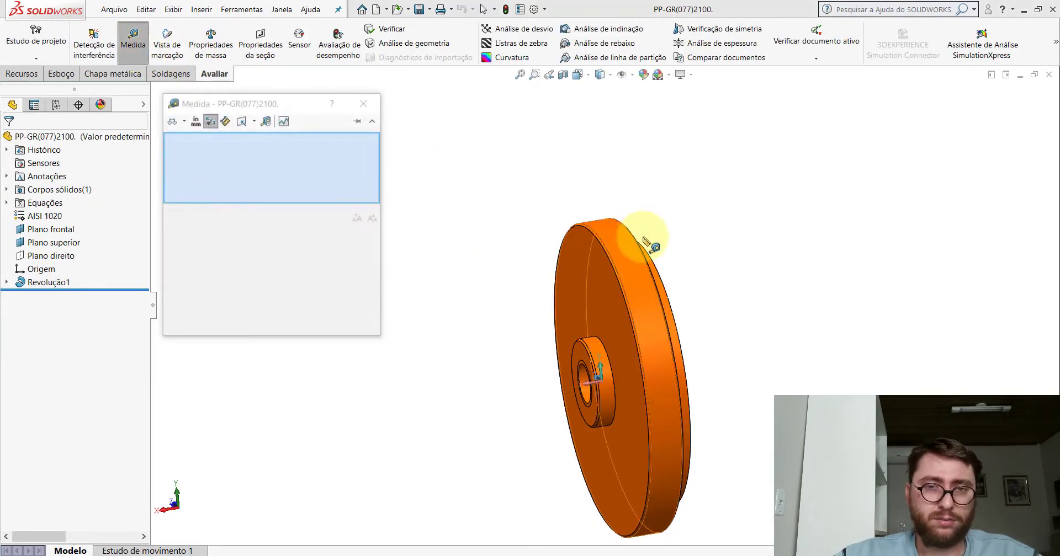
scroll(639, 227, "down", 5)
left_click(639, 182)
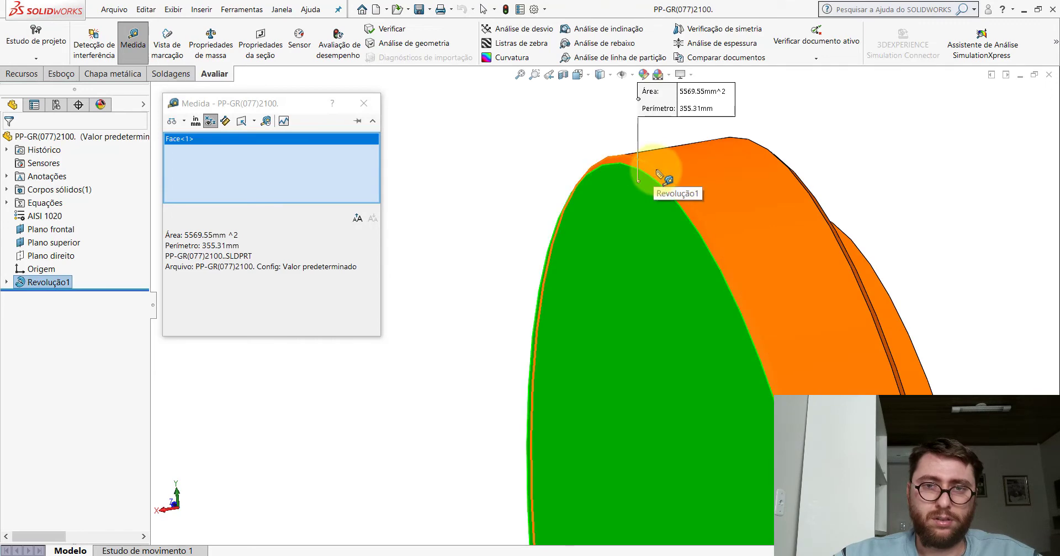
left_click(668, 179)
mouse_move(693, 229)
middle_mouse_down()
mouse_move(593, 266)
mouse_move(699, 371)
mouse_move(628, 421)
middle_mouse_up()
key("Escape")
scroll(628, 421, "down", 5)
middle_click_drag(644, 247, 622, 304)
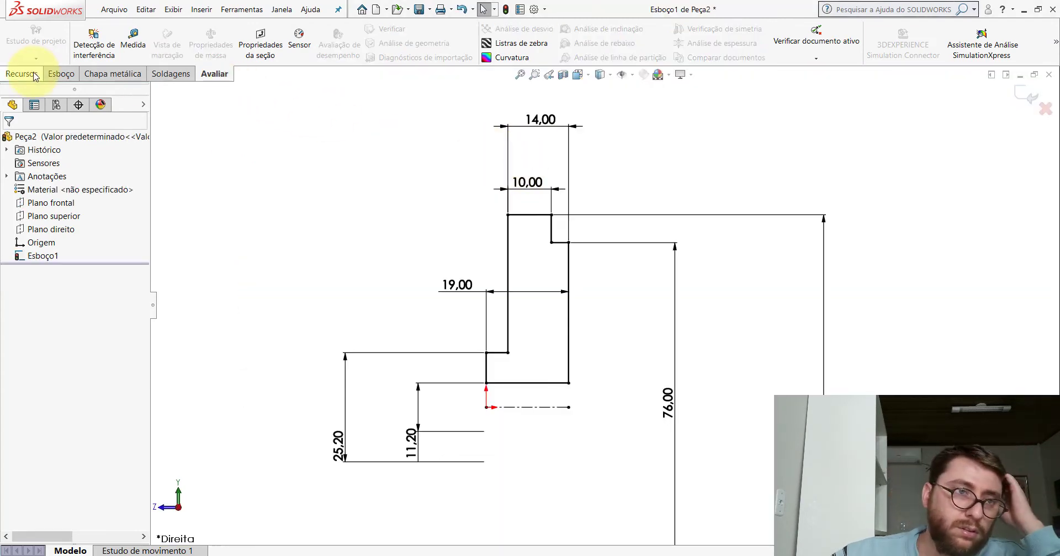
Step: Chamfer the top-left, top-right and lower inner corners at 0.50 mm equal distance
left_click(60, 75)
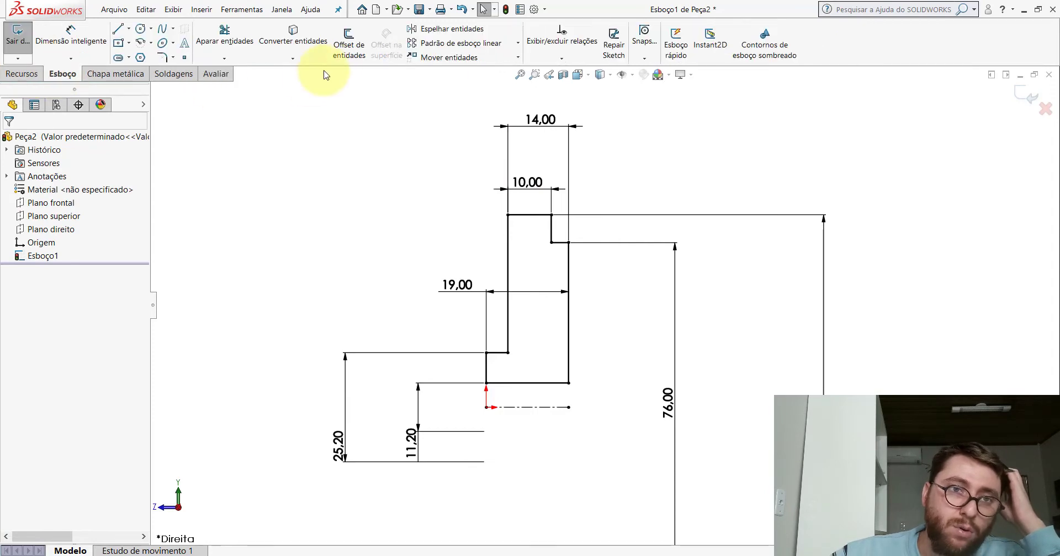
left_click(174, 58)
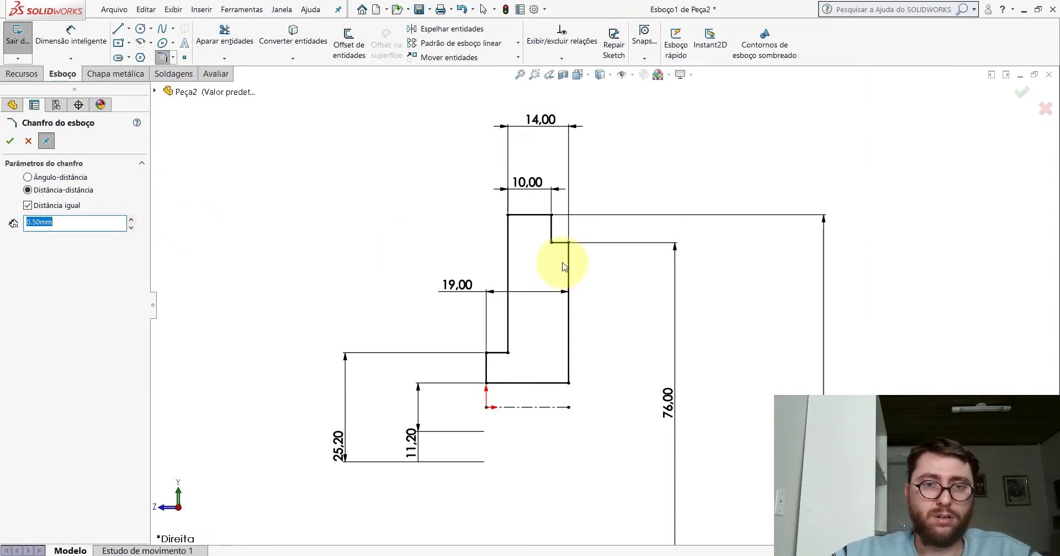
scroll(552, 251, "down", 3)
left_click(475, 188)
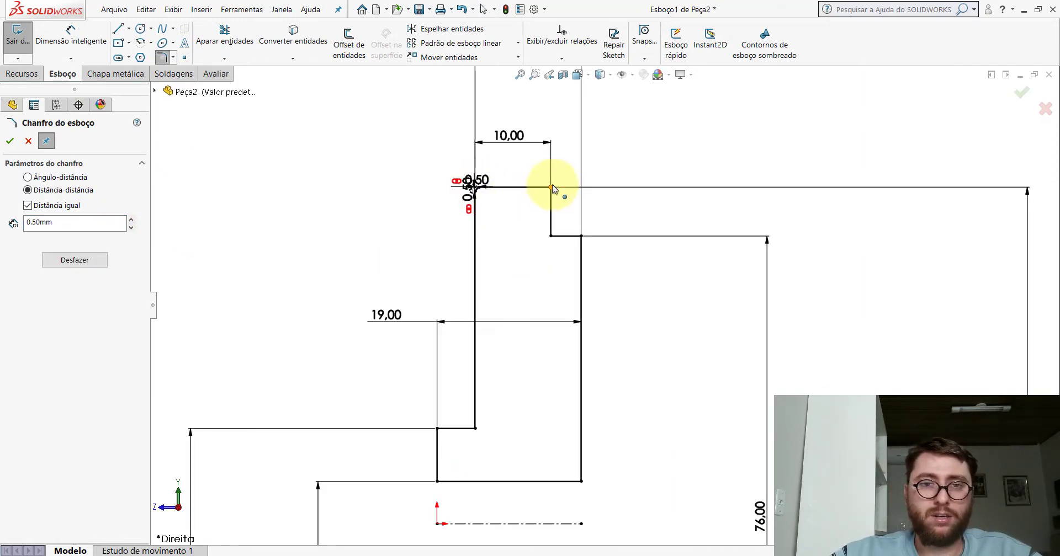
left_click(551, 188)
middle_click_drag(459, 434, 526, 374, "ctrl")
scroll(526, 373, "down", 1)
left_click(500, 367)
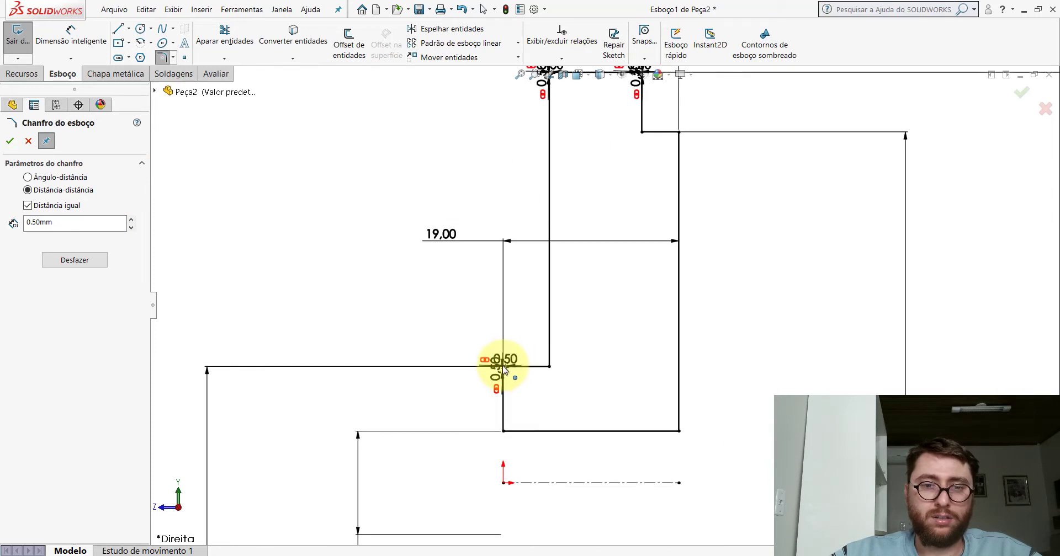
scroll(596, 342, "up", 5)
left_click(10, 141)
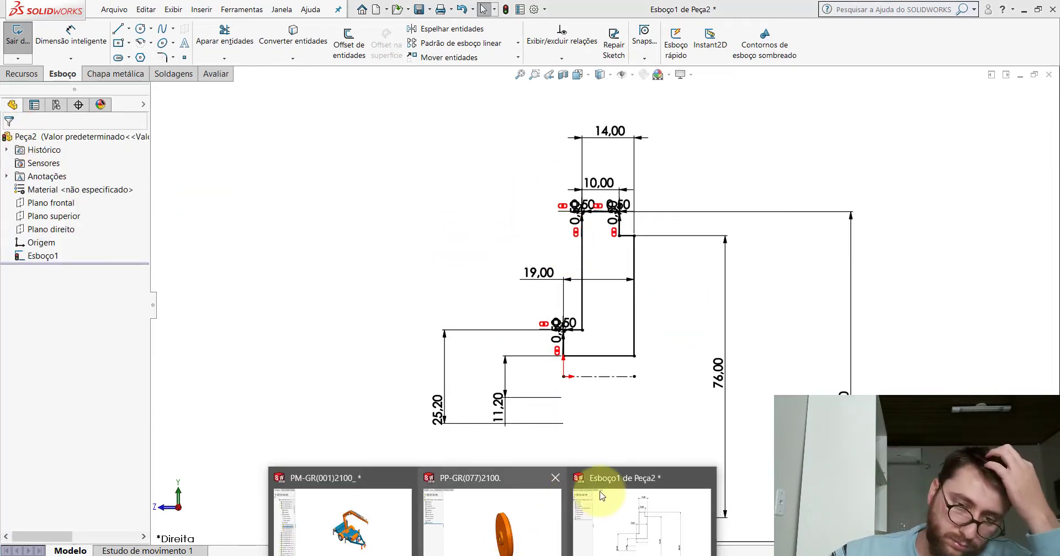
left_click(521, 499)
scroll(700, 288, "up", 4)
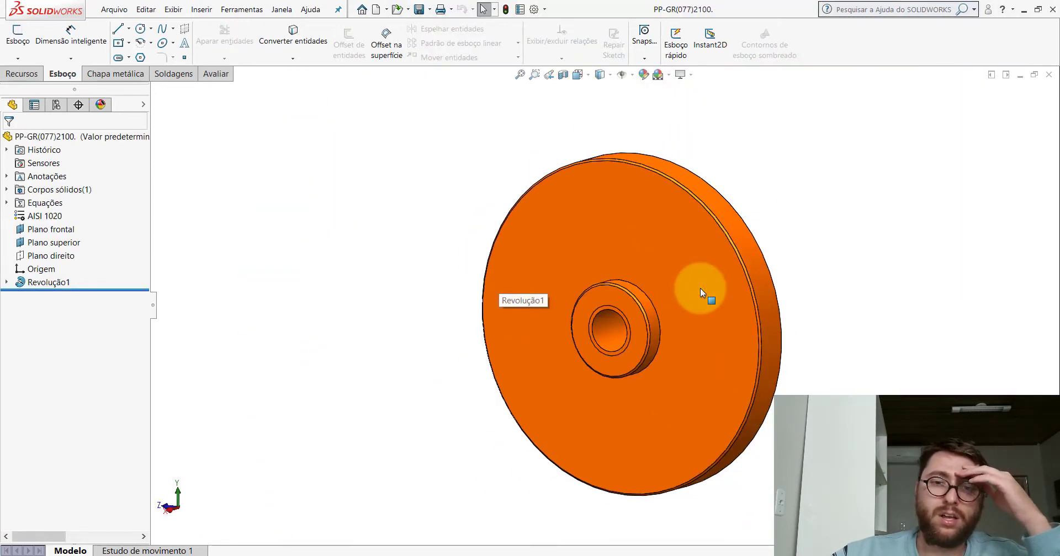
scroll(661, 300, "up", 2)
scroll(657, 301, "down", 2)
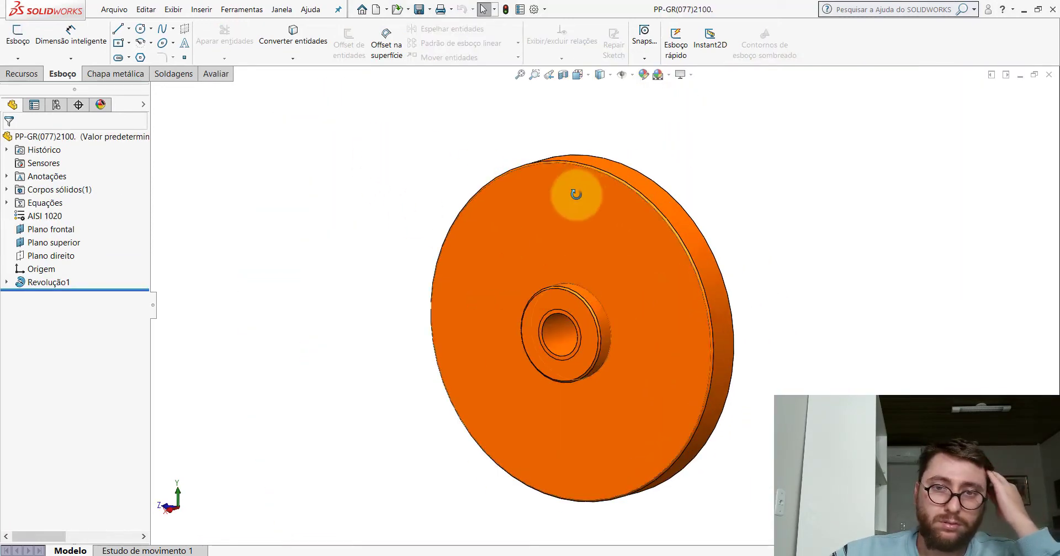
mouse_move(570, 189)
middle_mouse_down()
mouse_move(542, 212)
mouse_move(310, 144)
middle_mouse_up()
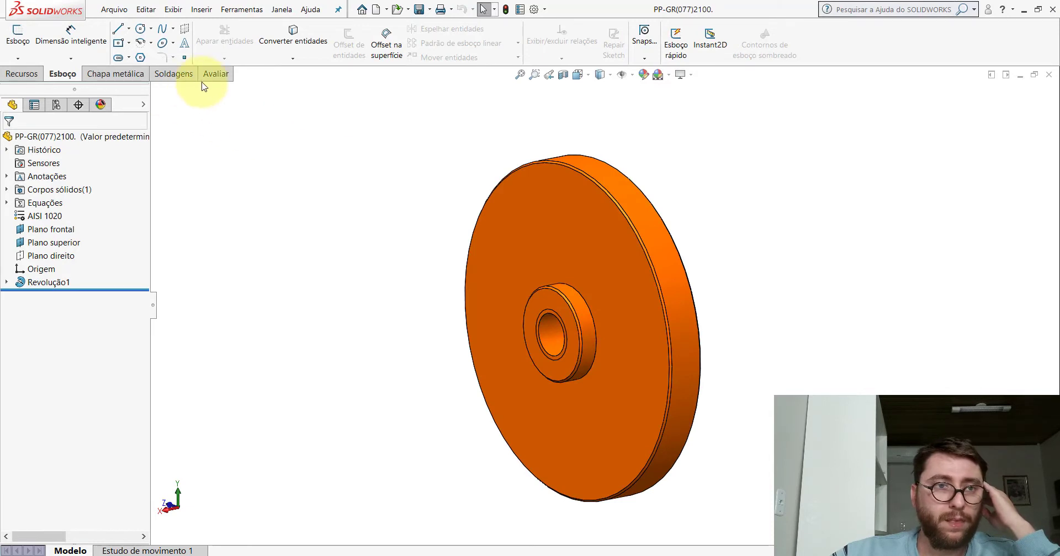
left_click(215, 73)
left_click(133, 40)
left_click(555, 332)
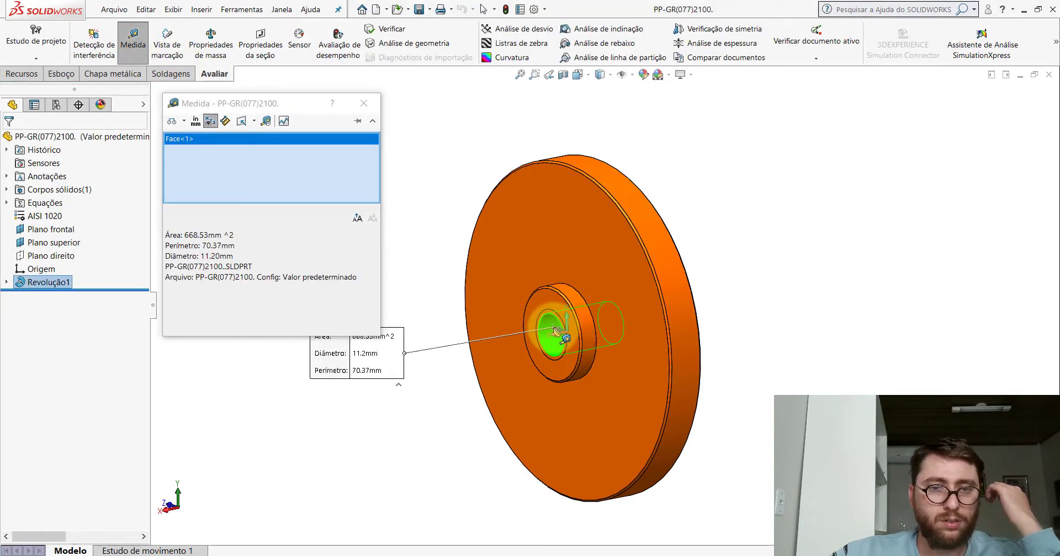
scroll(554, 331, "up", 3)
scroll(558, 337, "up", 2)
left_click(363, 103)
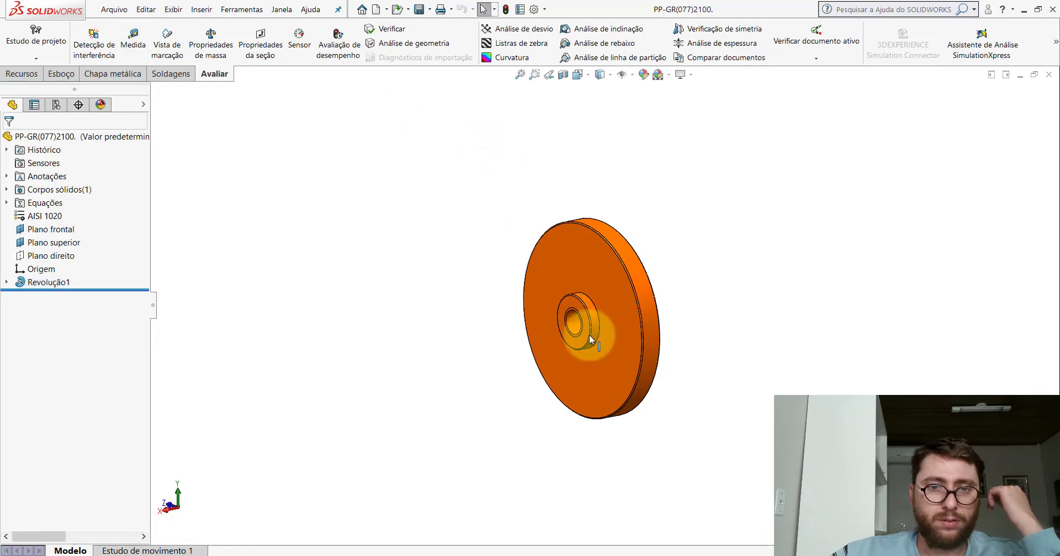
scroll(591, 339, "down", 5)
left_click(133, 40)
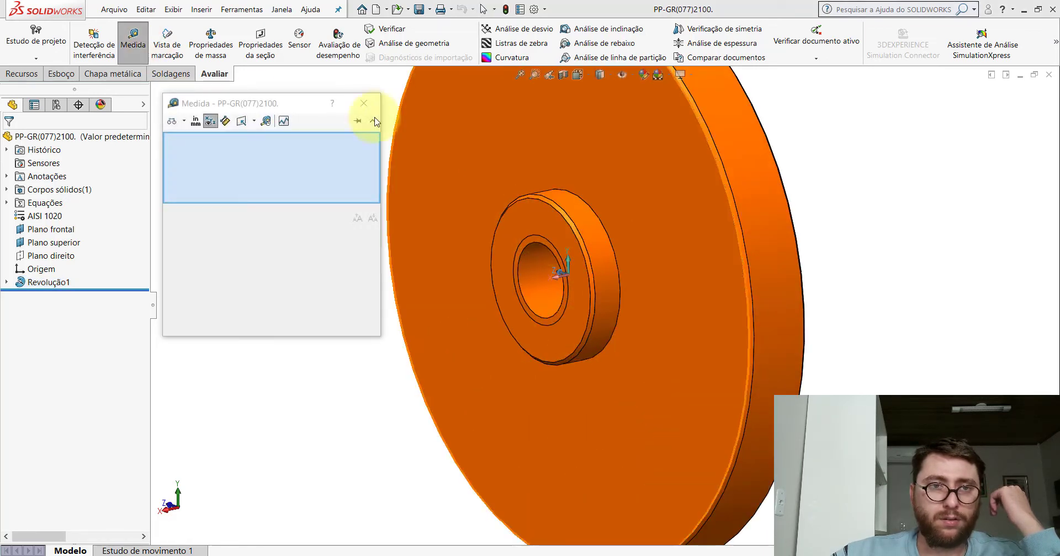
left_click(364, 103)
left_click(7, 283)
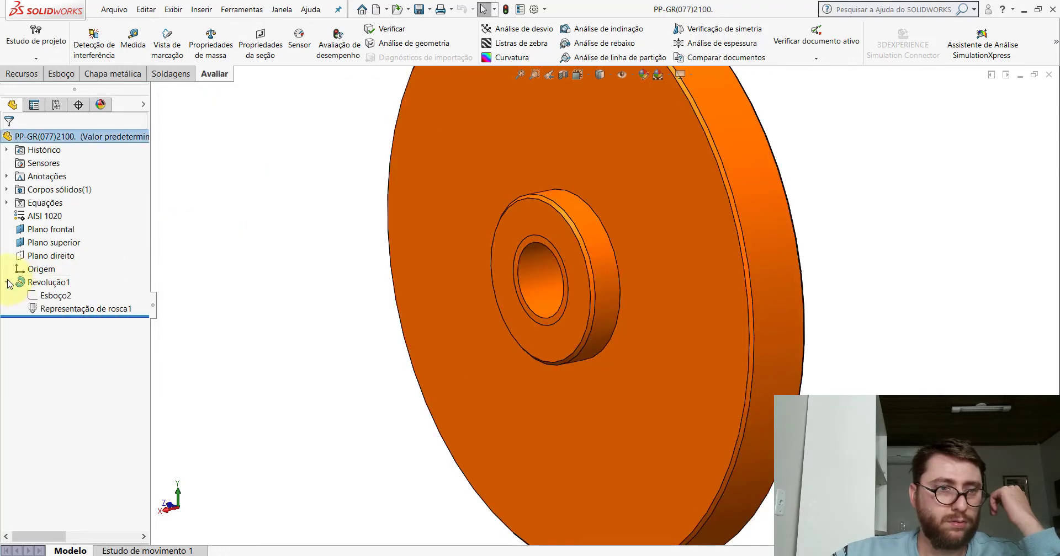
right_click(49, 310)
left_click(57, 272)
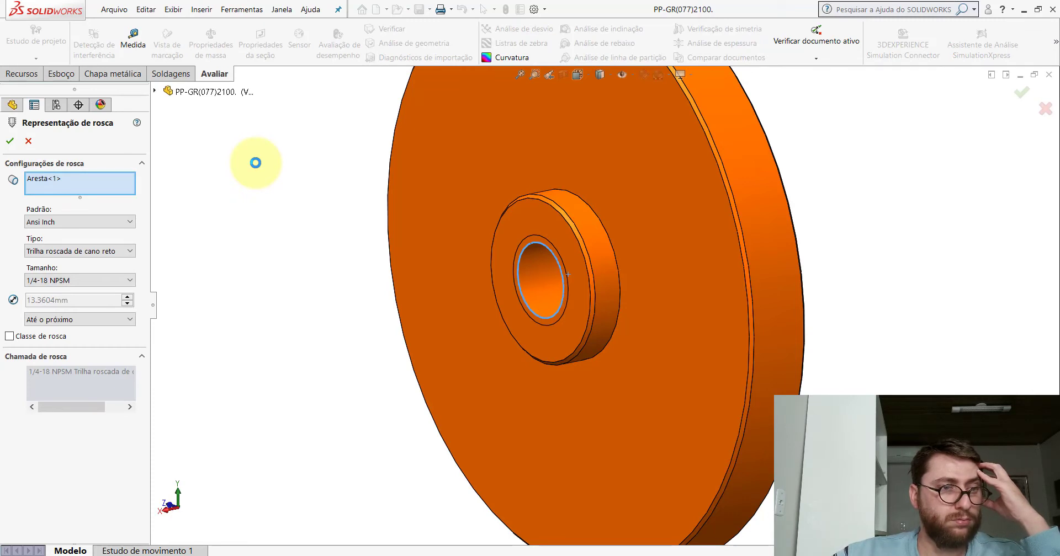
left_click(29, 141)
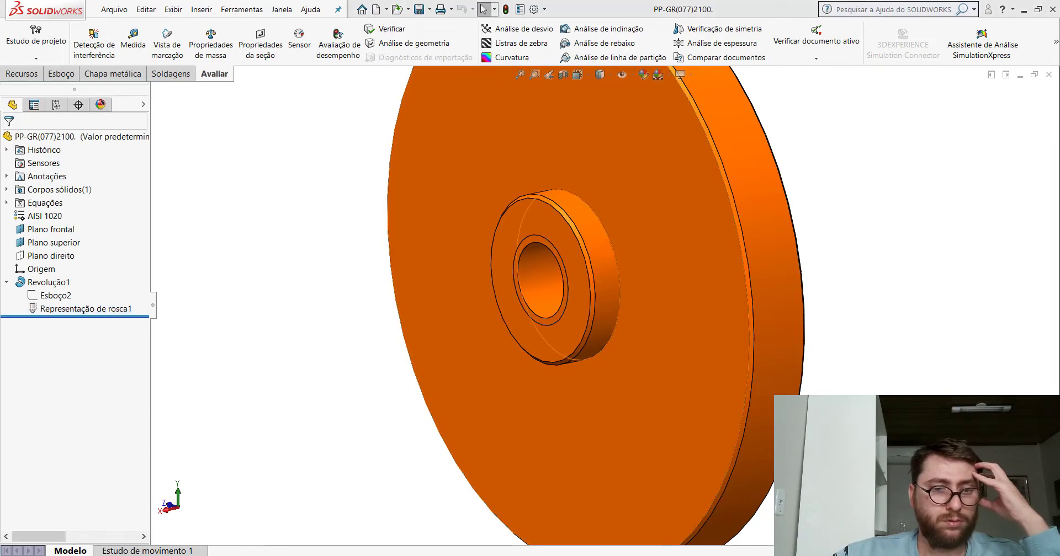
left_click(619, 504)
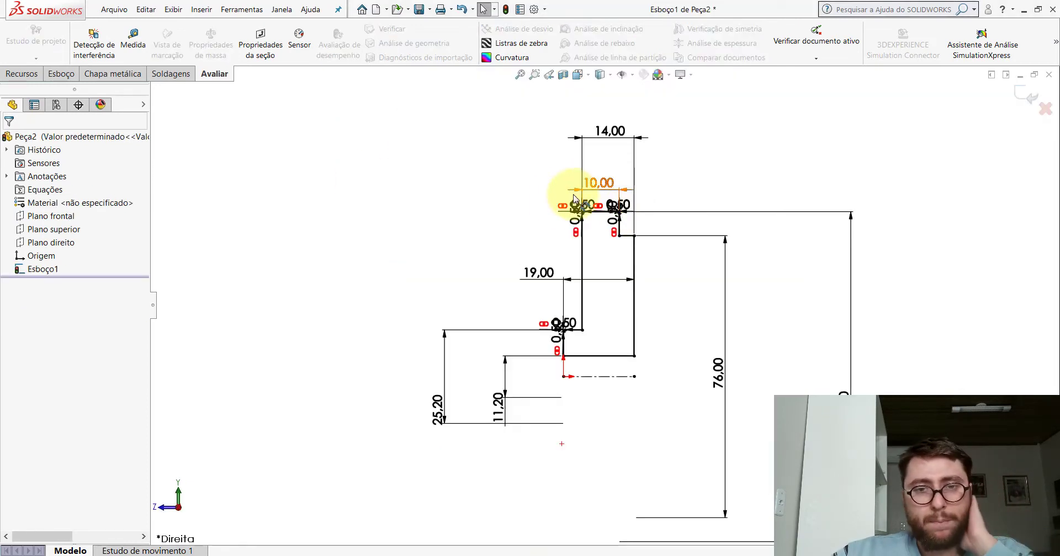
Step: Revolve the Peça2 sketch a full 360° into the solid Revolução1
left_click(22, 74)
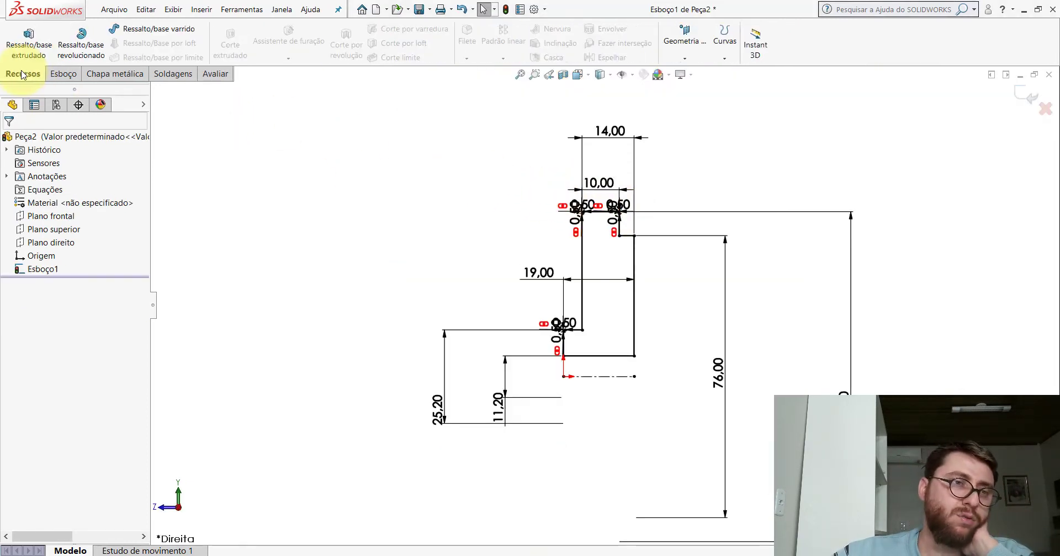
left_click(95, 43)
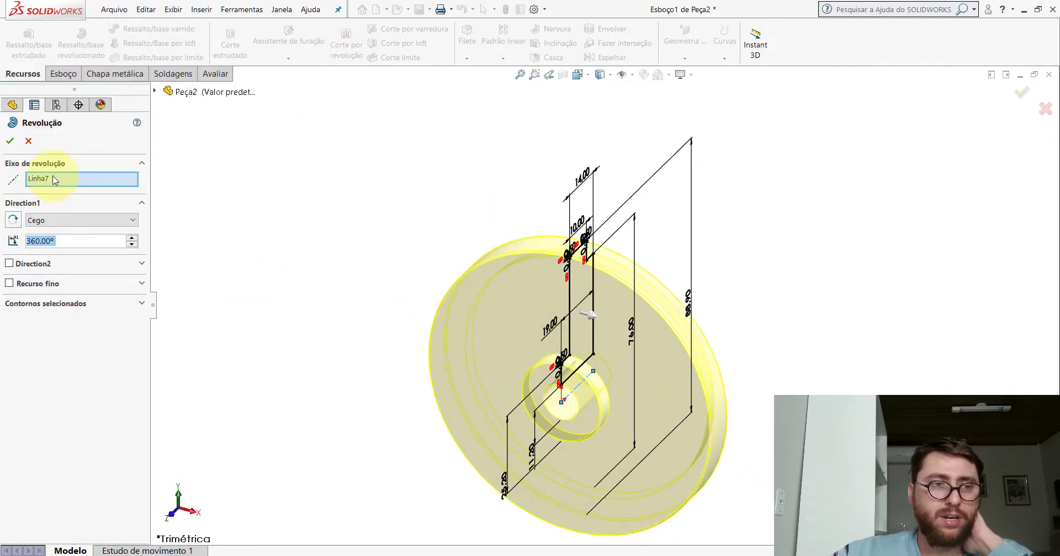
scroll(593, 390, "down", 3)
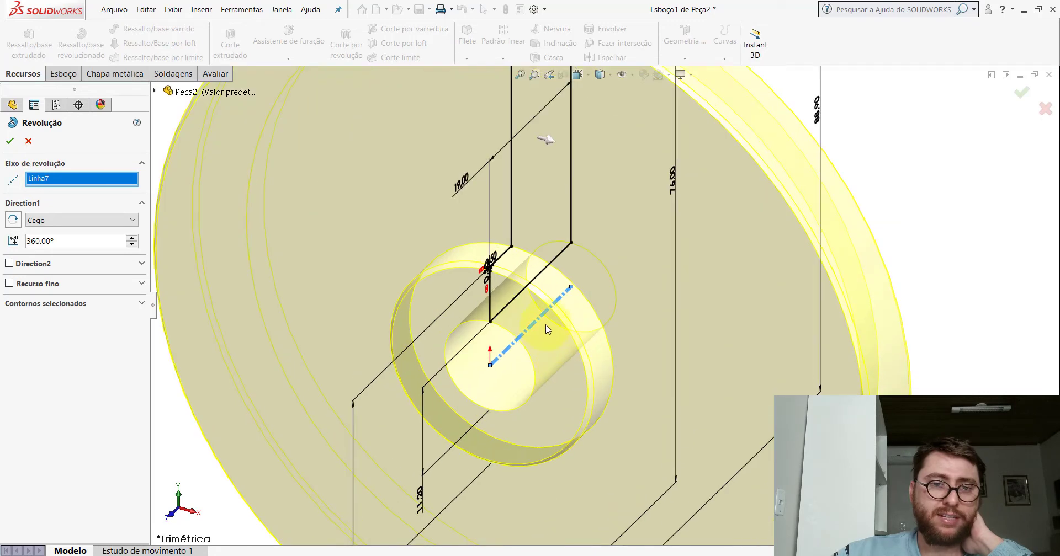
scroll(539, 317, "up", 2)
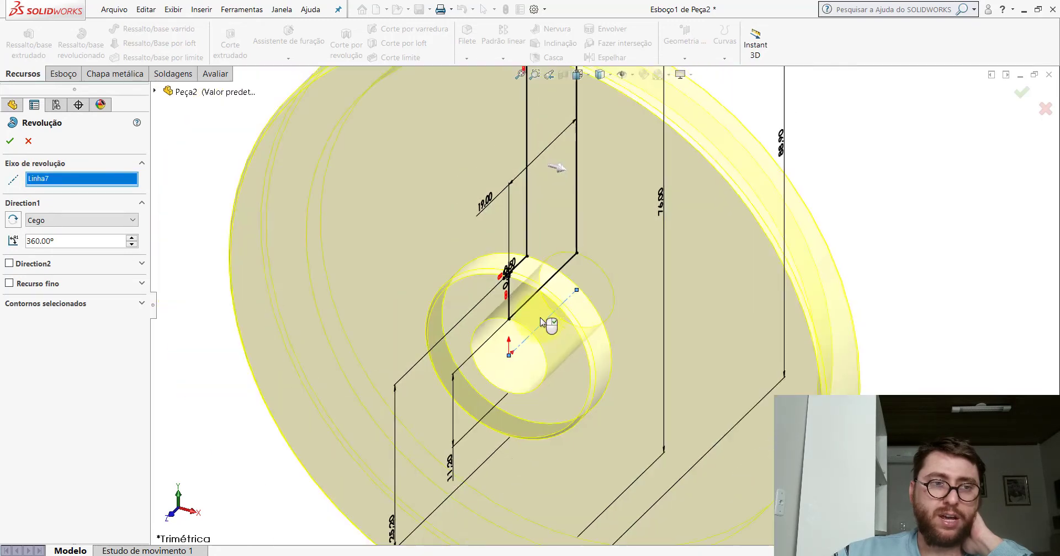
scroll(539, 317, "up", 2)
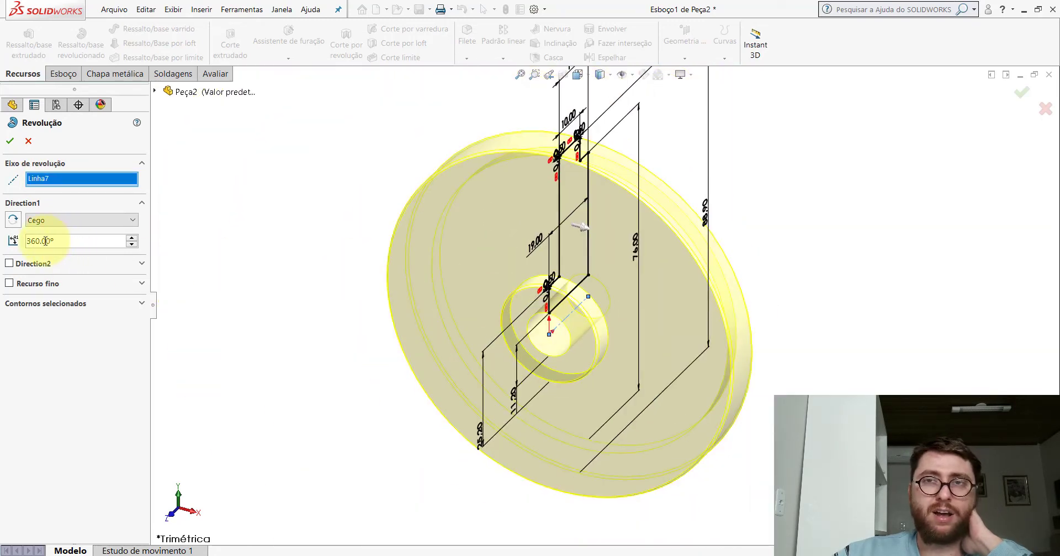
key("Return")
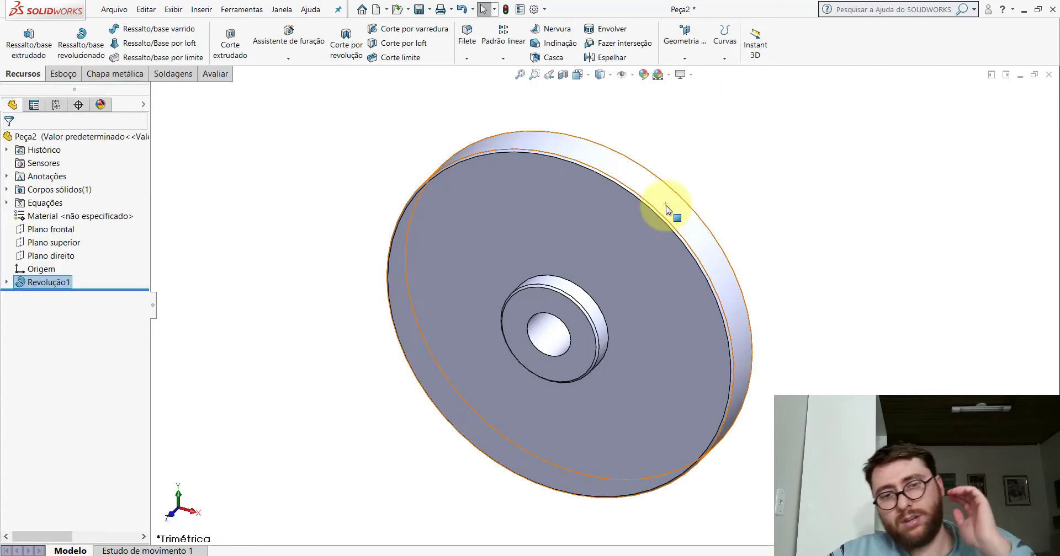
scroll(624, 269, "up", 3)
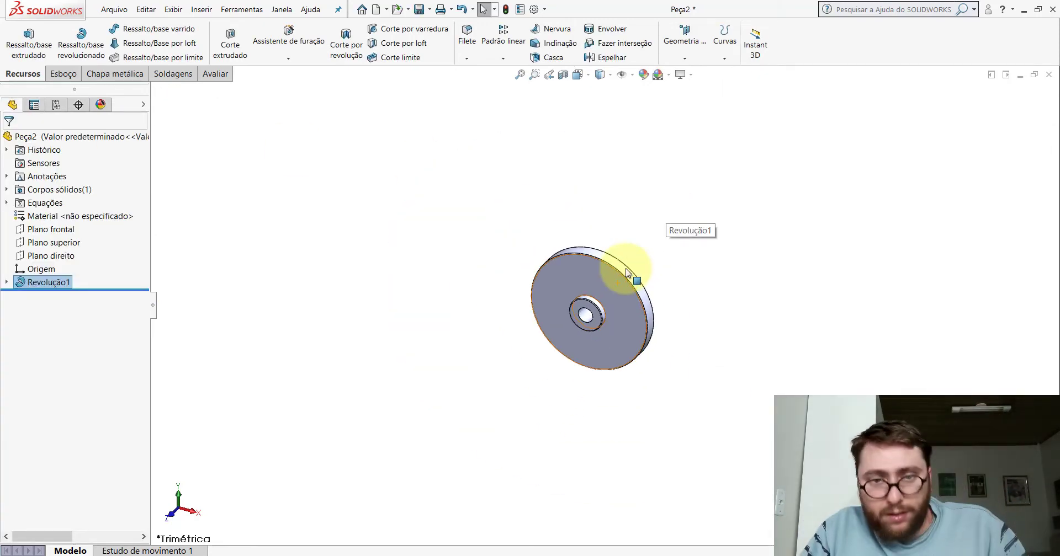
Step: Show the revolved flange in Isométrica view
left_click(578, 74)
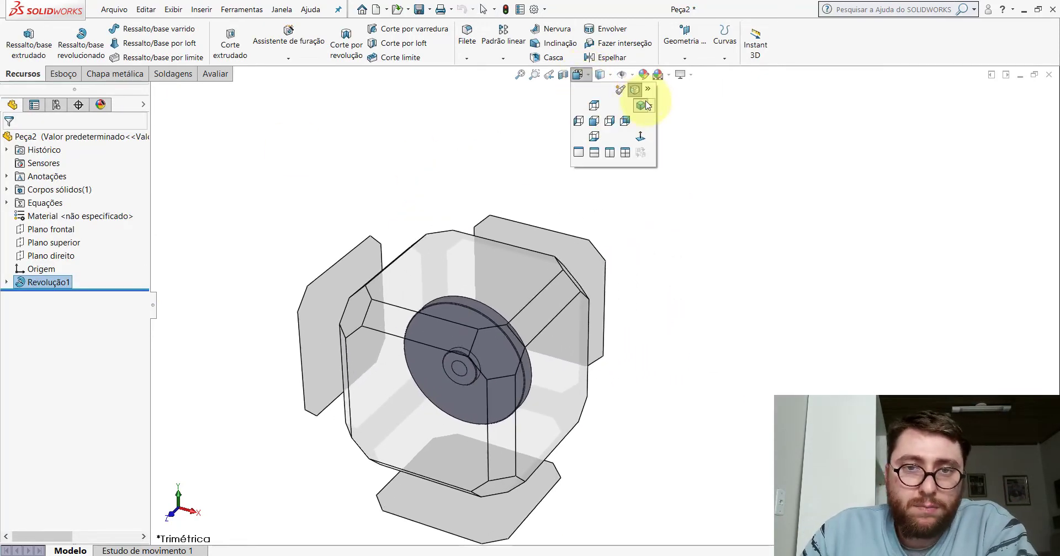
left_click(649, 95)
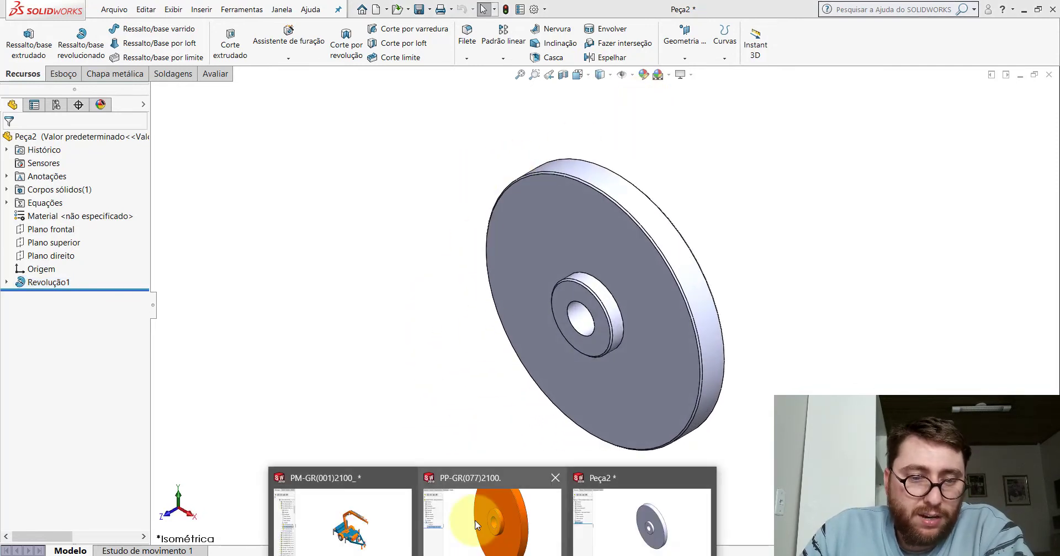
left_click(486, 496)
Step: Select the hub's centre hole face, then clear the selection
left_click(549, 271)
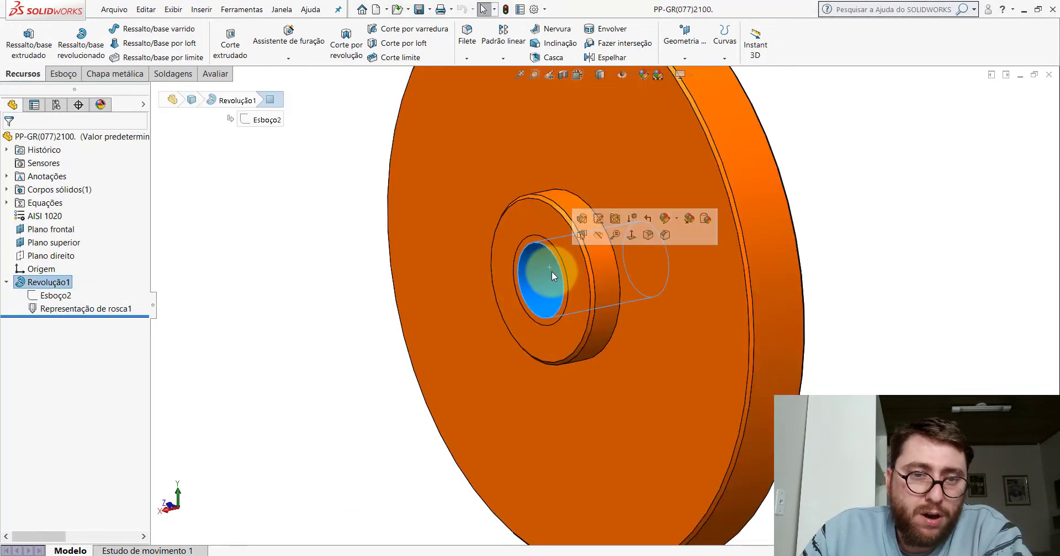
scroll(545, 244, "down", 2)
scroll(541, 238, "down", 1)
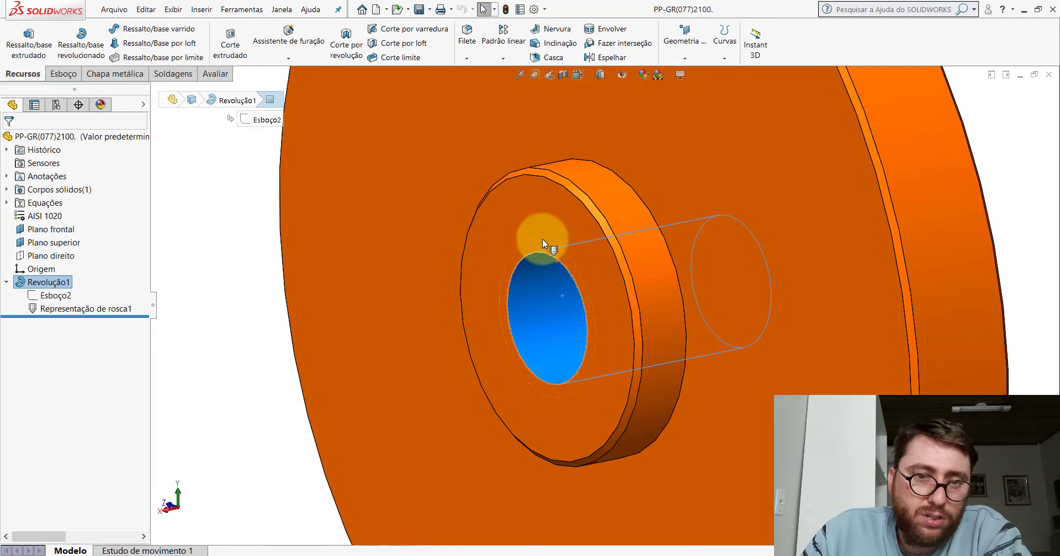
left_click(214, 260)
Step: Review the Anotações display properties and the show/hide item list, leaving both unchanged
right_click(61, 176)
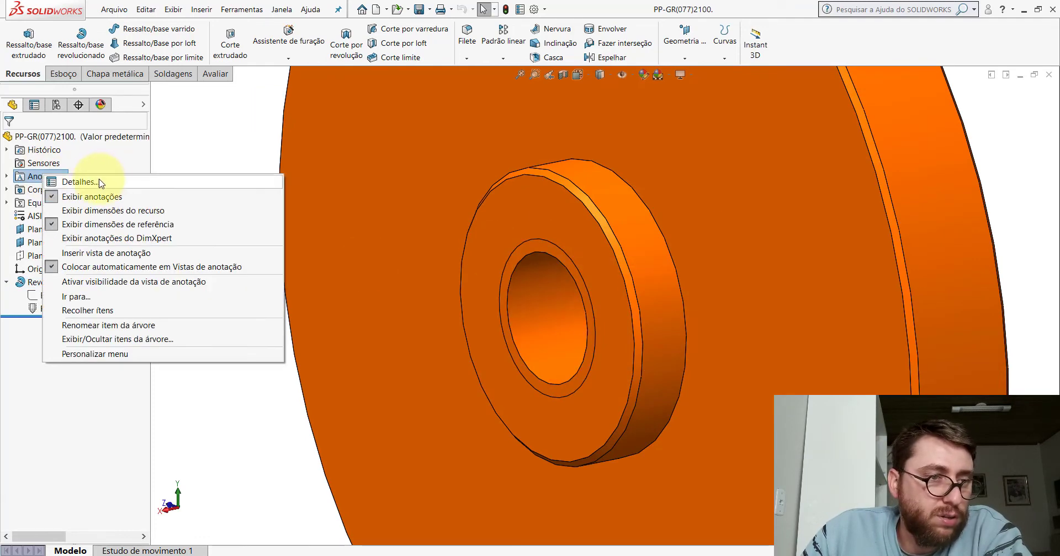
left_click(63, 181)
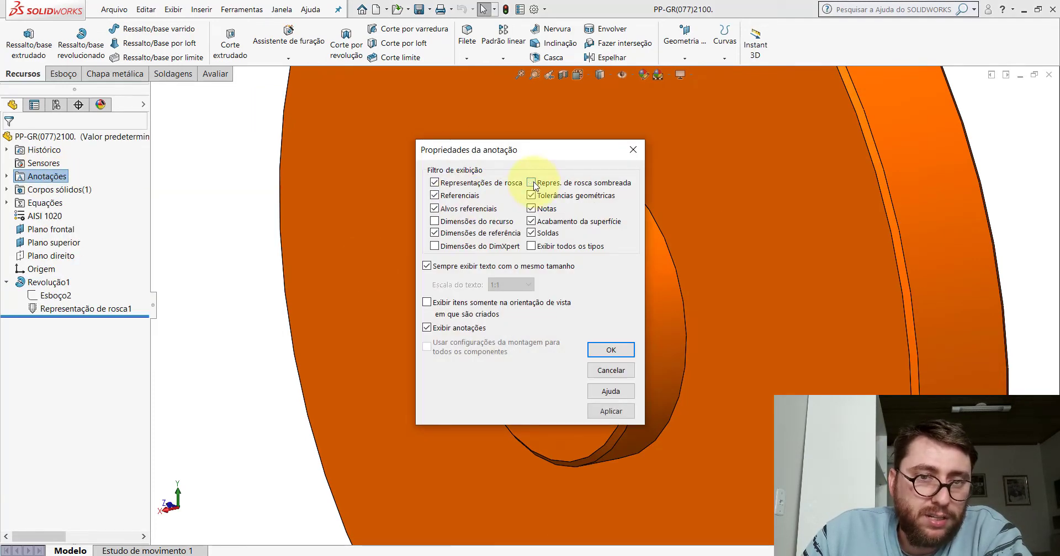
left_click(612, 371)
scroll(592, 267, "up", 3)
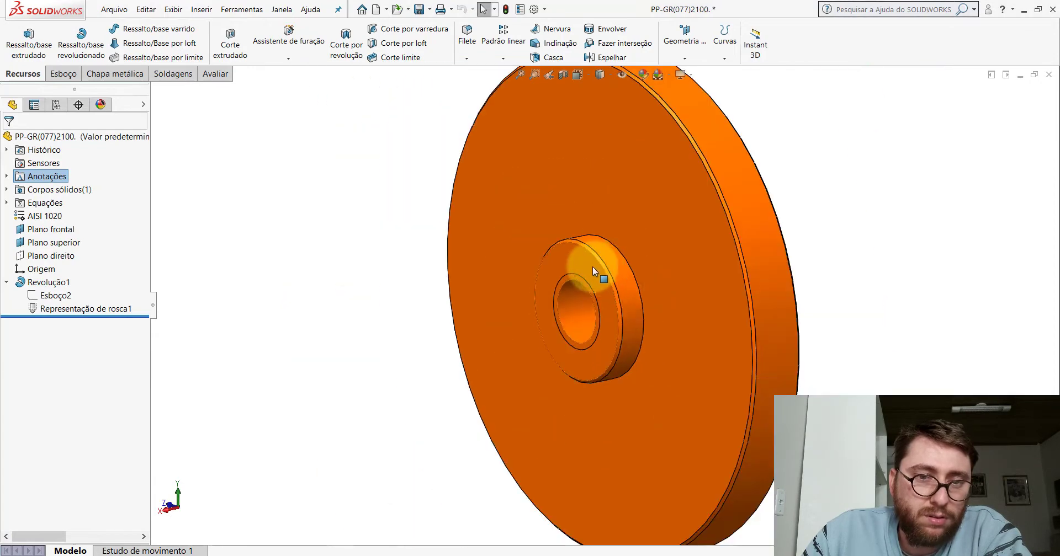
left_click(630, 71)
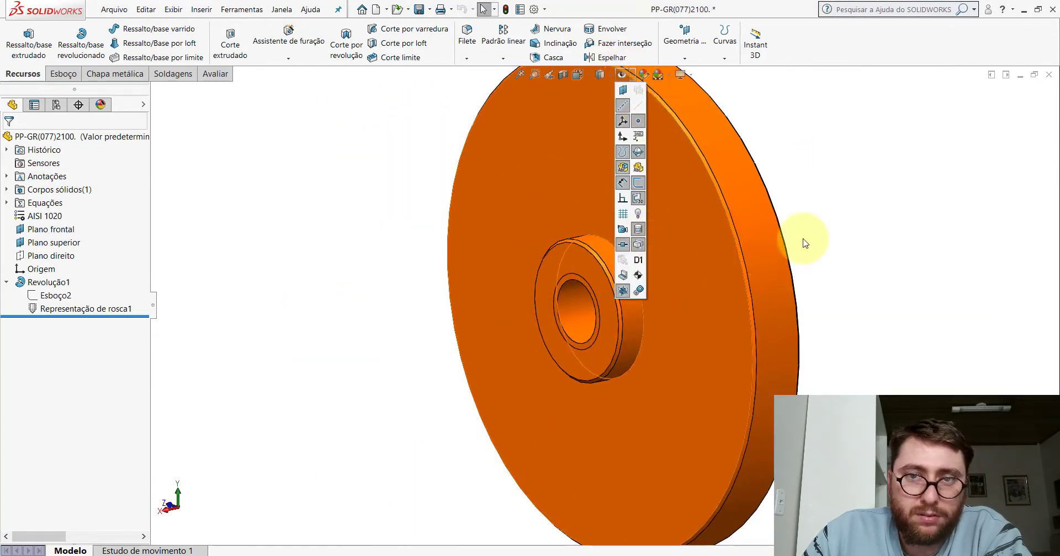
left_click(399, 238)
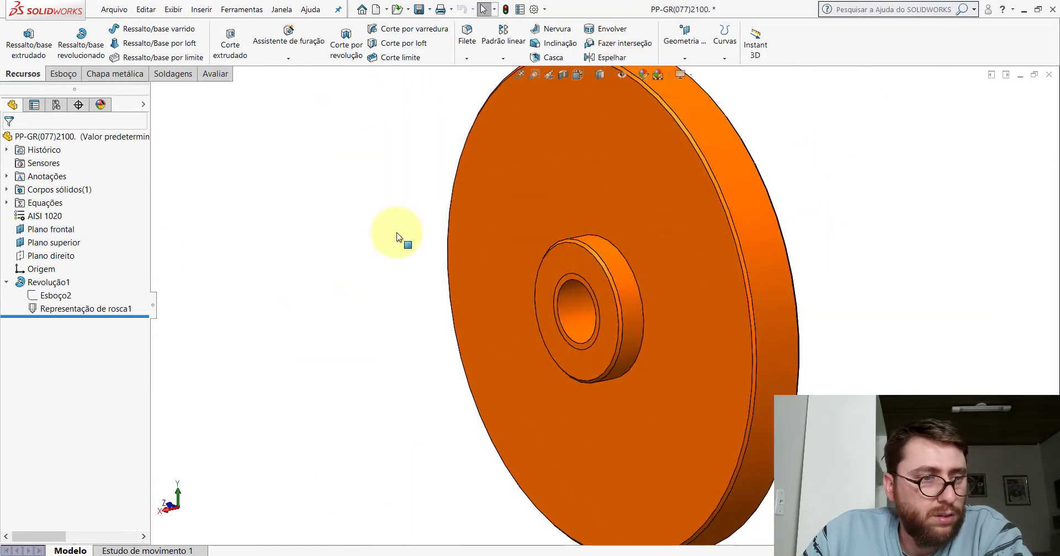
Step: Check the thread representation's options without changing them, then collapse Revolução1
right_click(55, 310)
left_click(64, 290)
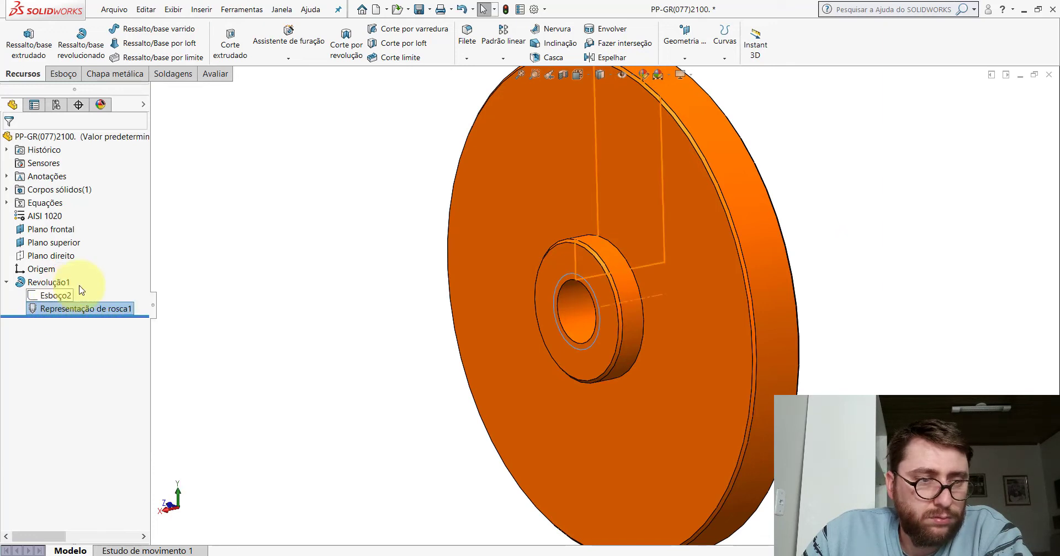
right_click(62, 306)
left_click(230, 236)
left_click(505, 9)
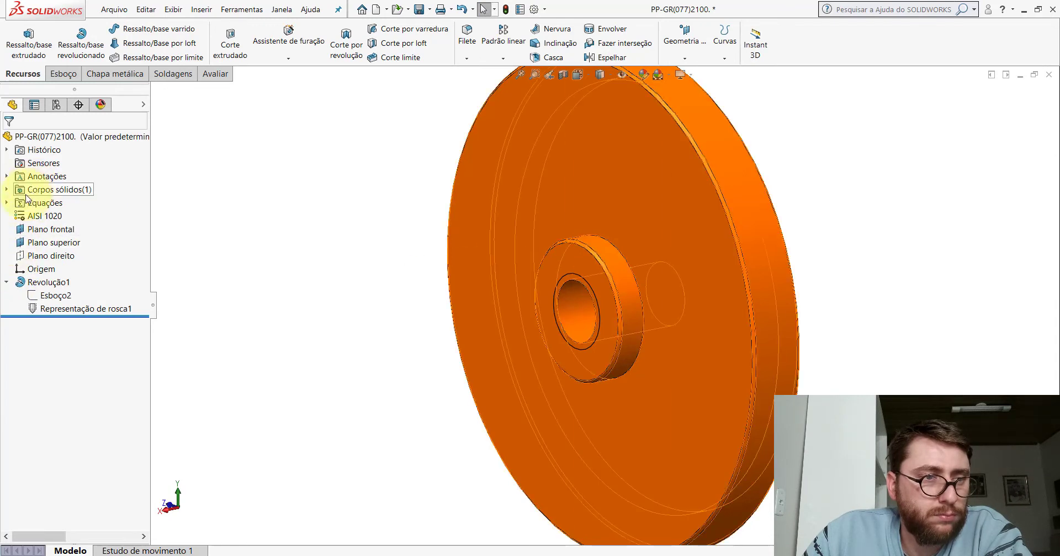
left_click(6, 282)
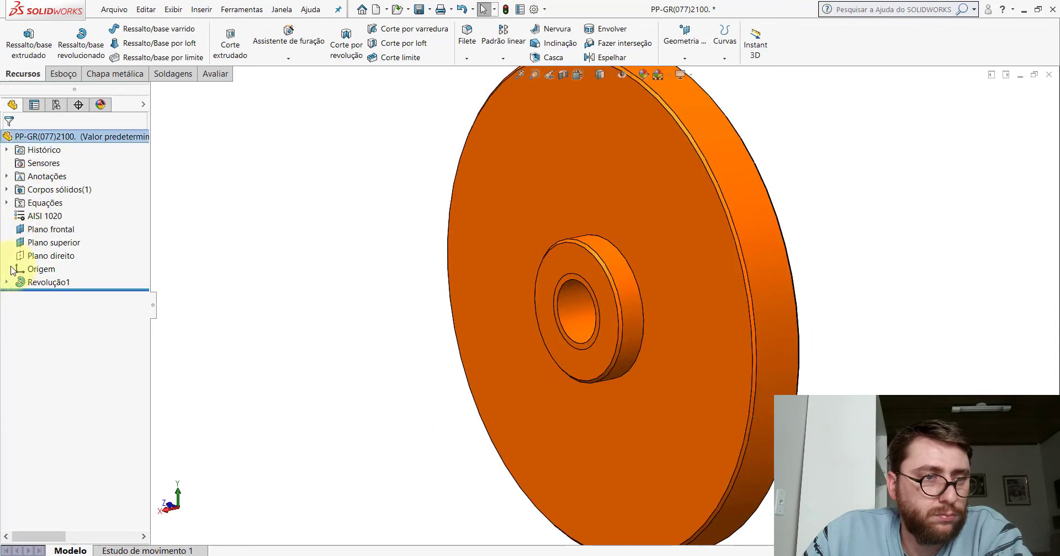
Step: Toggle Exibir dimensões do recurso on and off, then uncheck Exibir anotações
right_click(47, 178)
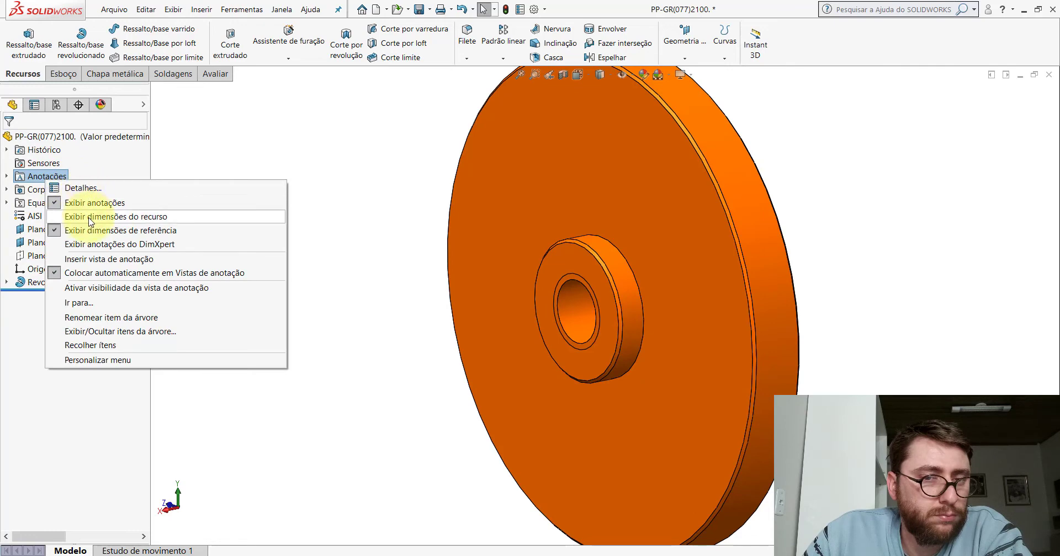
left_click(92, 218)
right_click(58, 174)
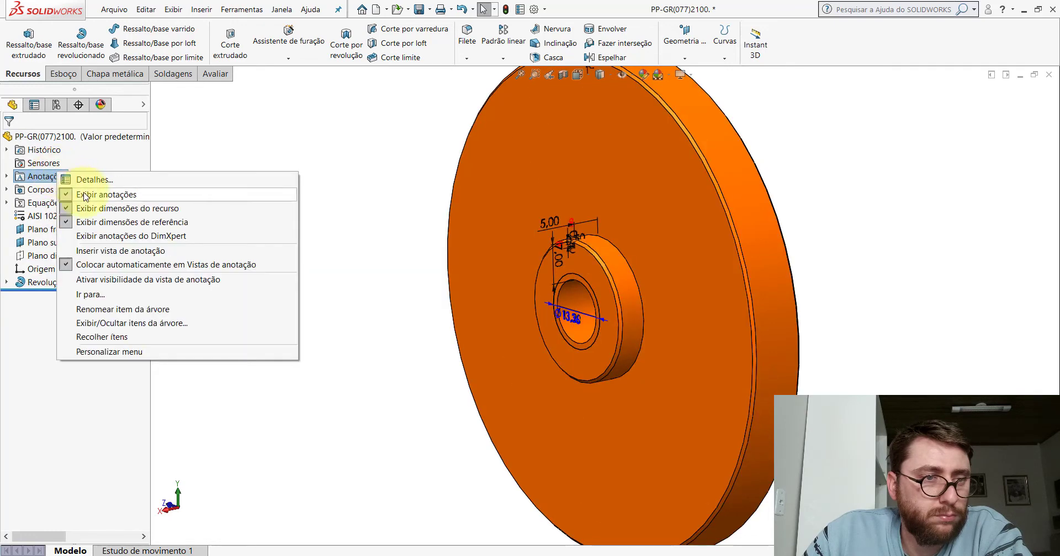
left_click(89, 208)
right_click(55, 178)
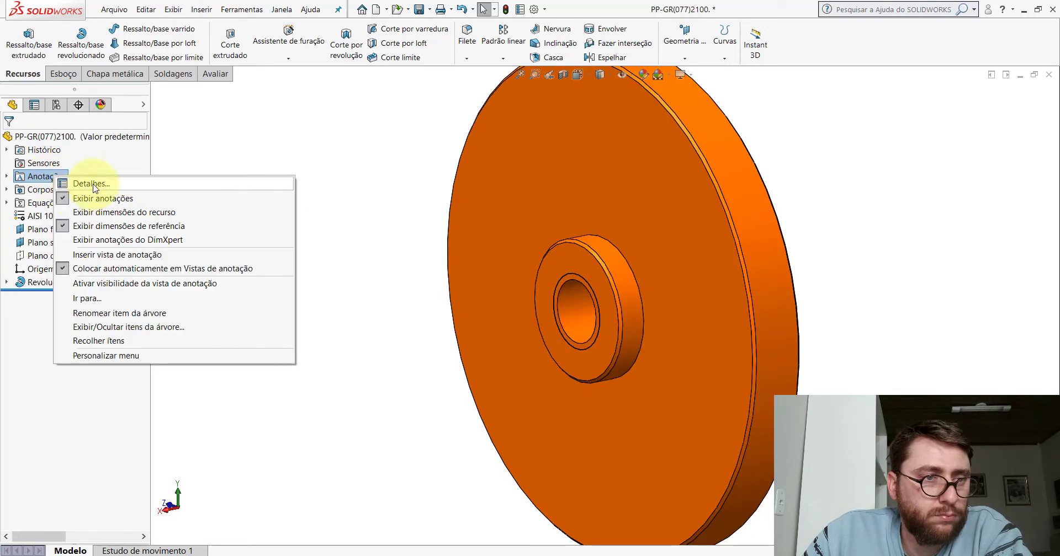
left_click(94, 202)
right_click(59, 178)
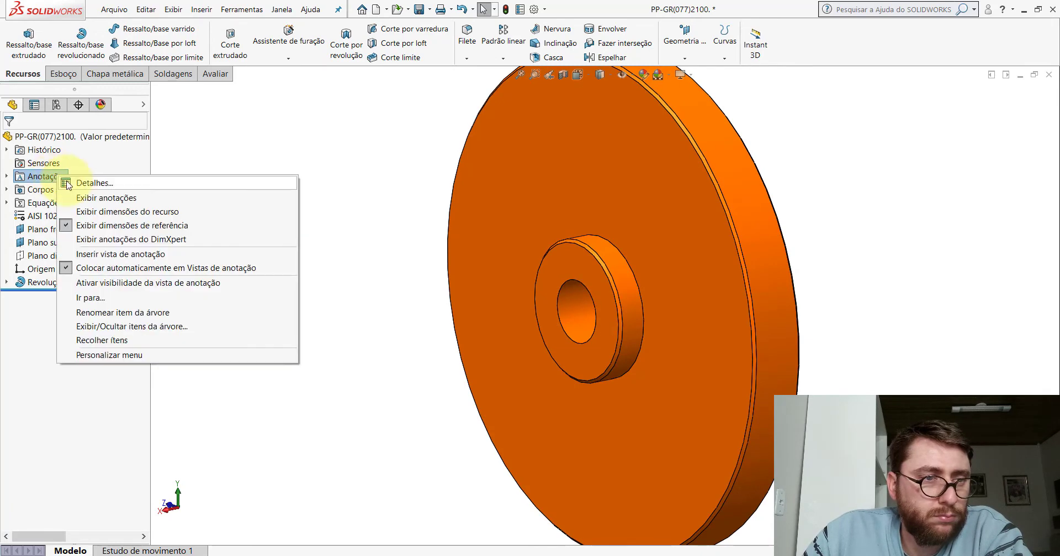
left_click(80, 183)
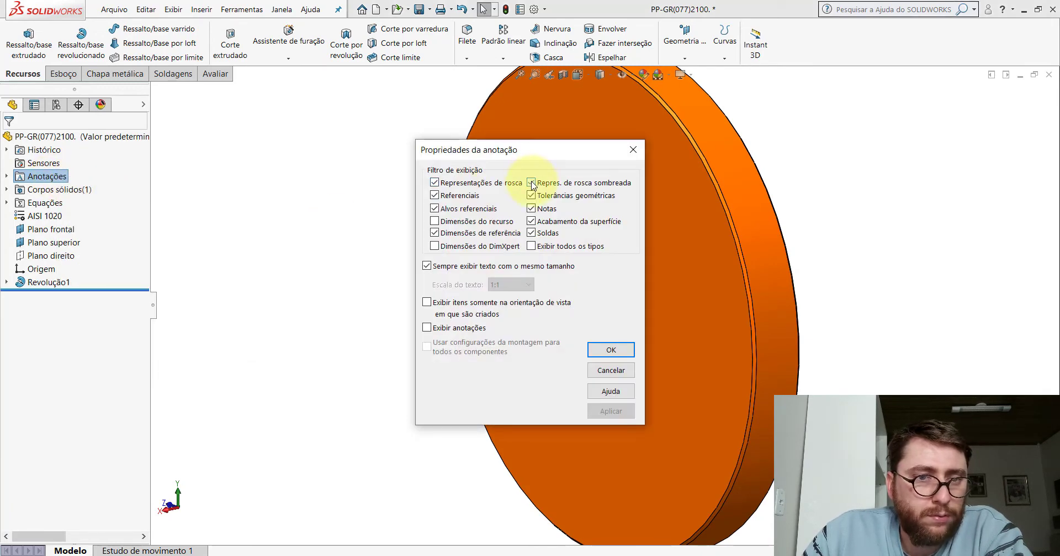
Step: Toggle feature dimensions on and off, then apply annotation display with shaded threads
left_click(611, 350)
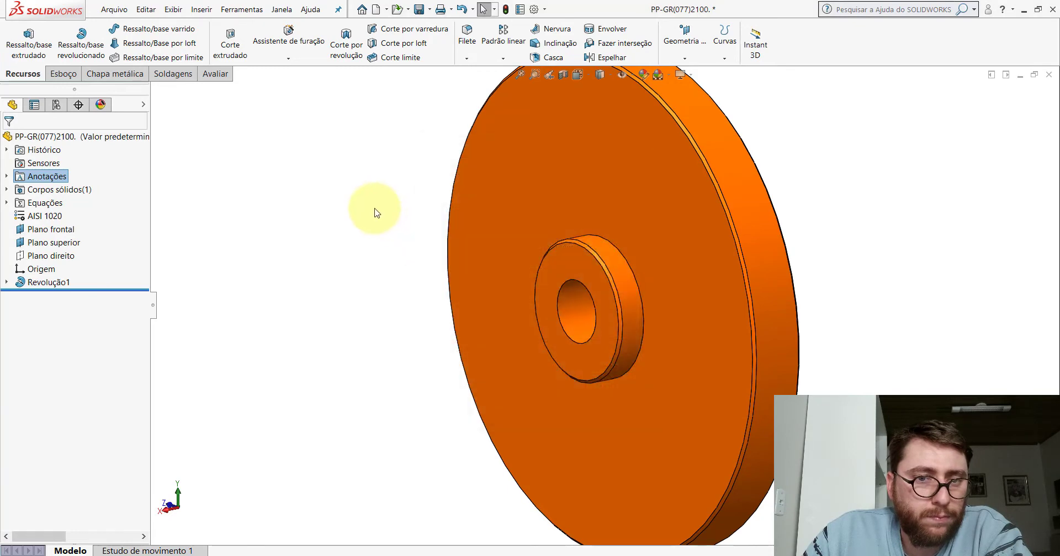
right_click(44, 186)
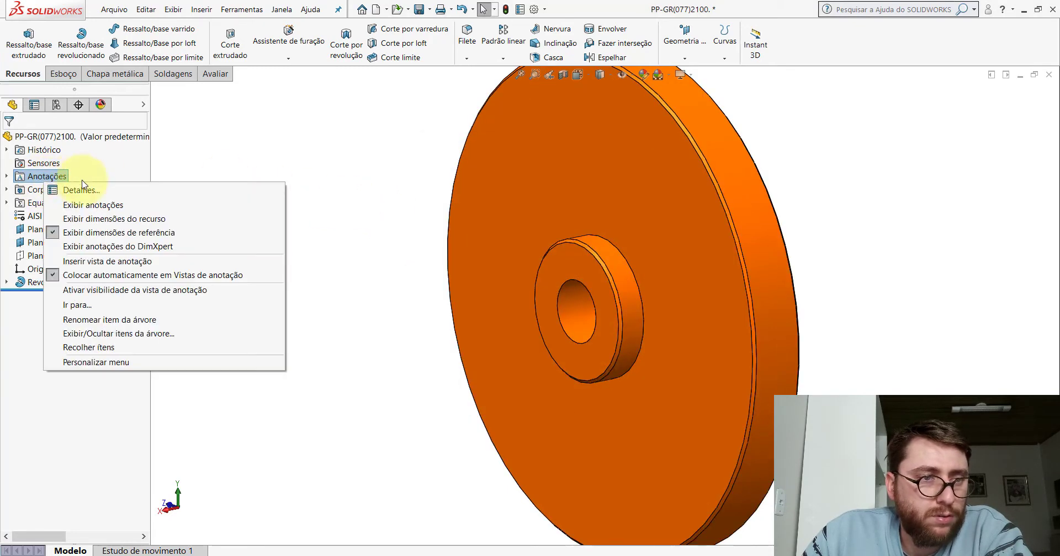
left_click(83, 217)
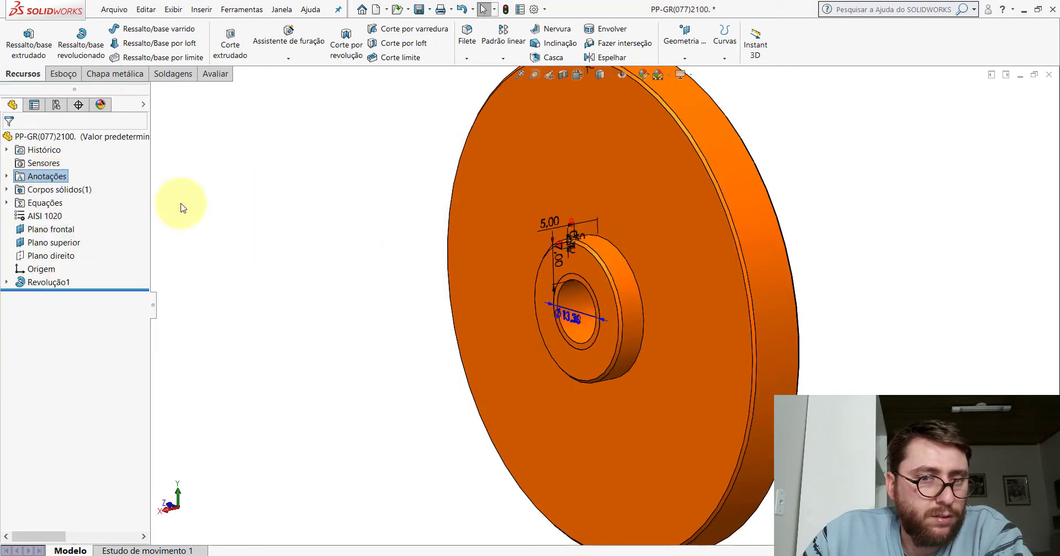
right_click(44, 177)
left_click(102, 215)
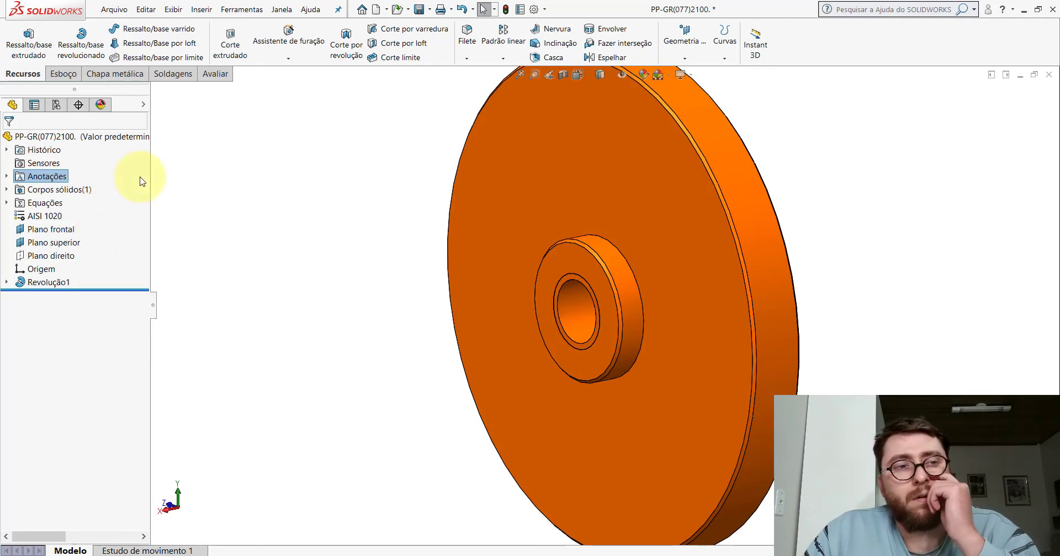
right_click(42, 177)
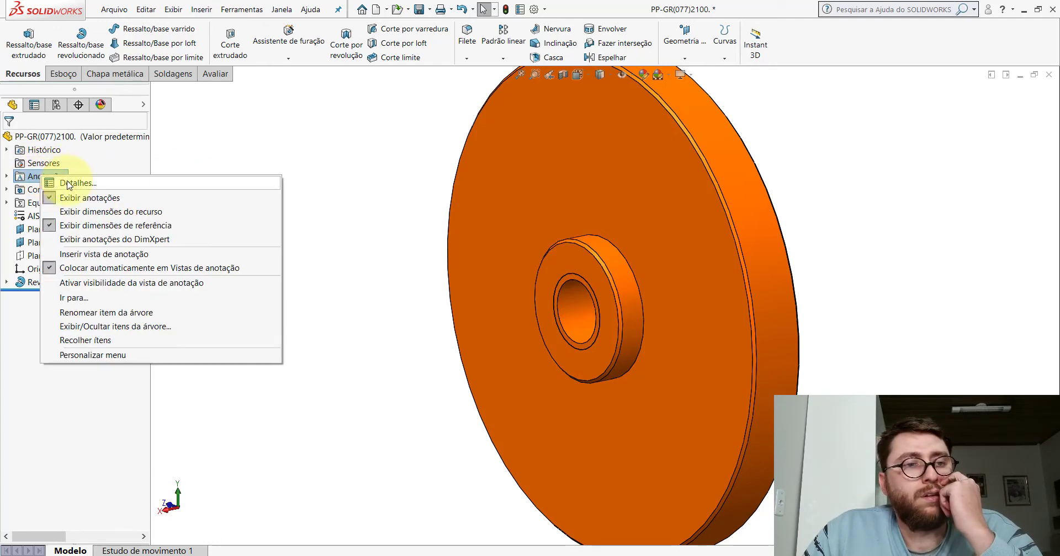
left_click(69, 183)
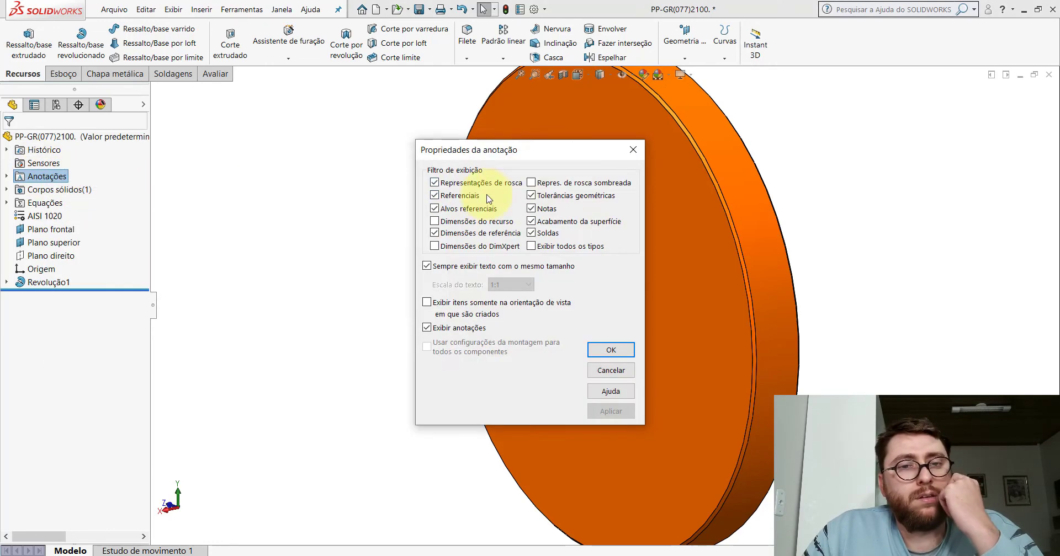
left_click(612, 349)
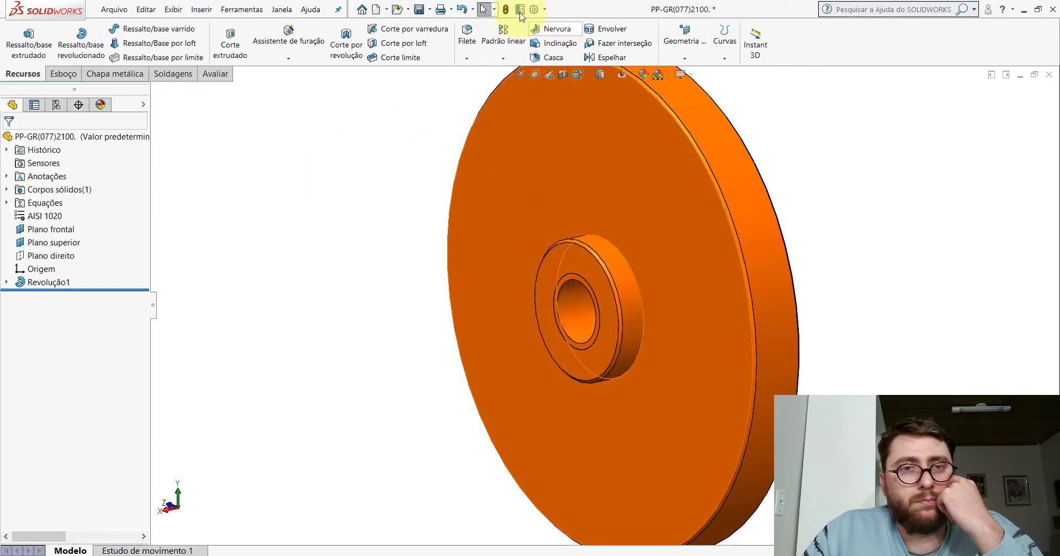
Step: Orbit the pulley and look through the show/hide and view menus without changes
mouse_move(556, 236)
middle_mouse_down()
mouse_move(696, 240)
mouse_move(613, 229)
mouse_move(629, 267)
mouse_move(613, 151)
mouse_move(566, 184)
middle_mouse_up()
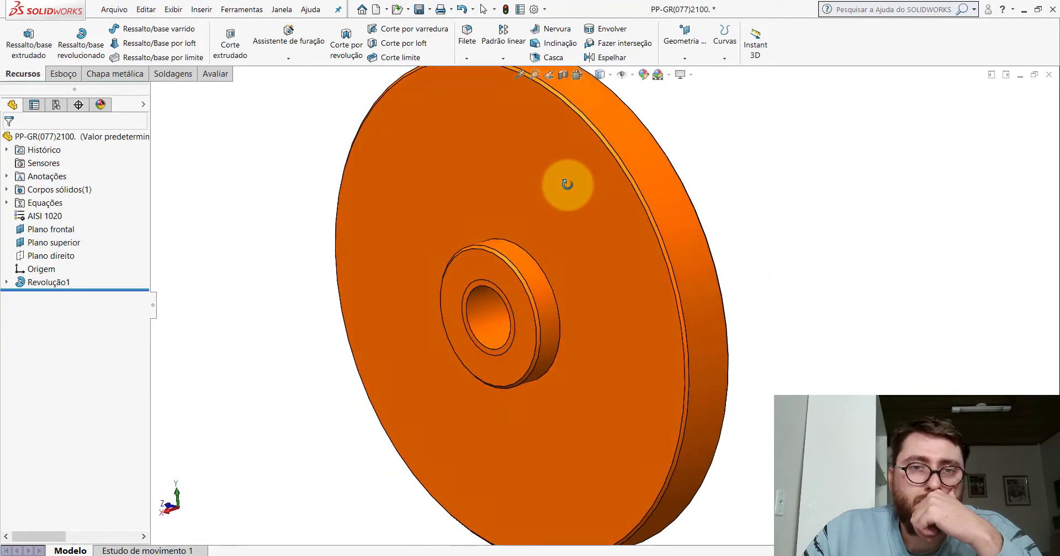
left_click(633, 79)
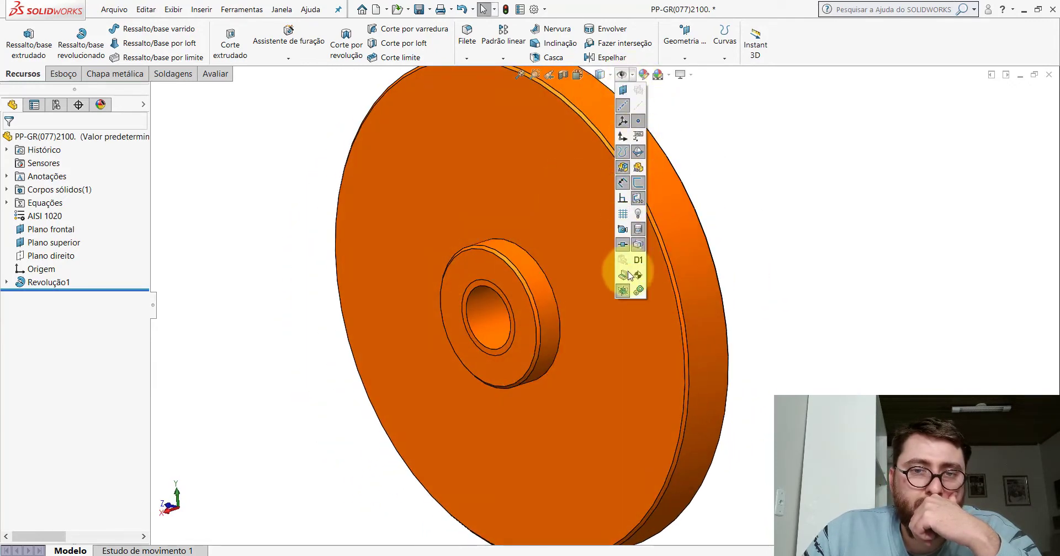
left_click(173, 8)
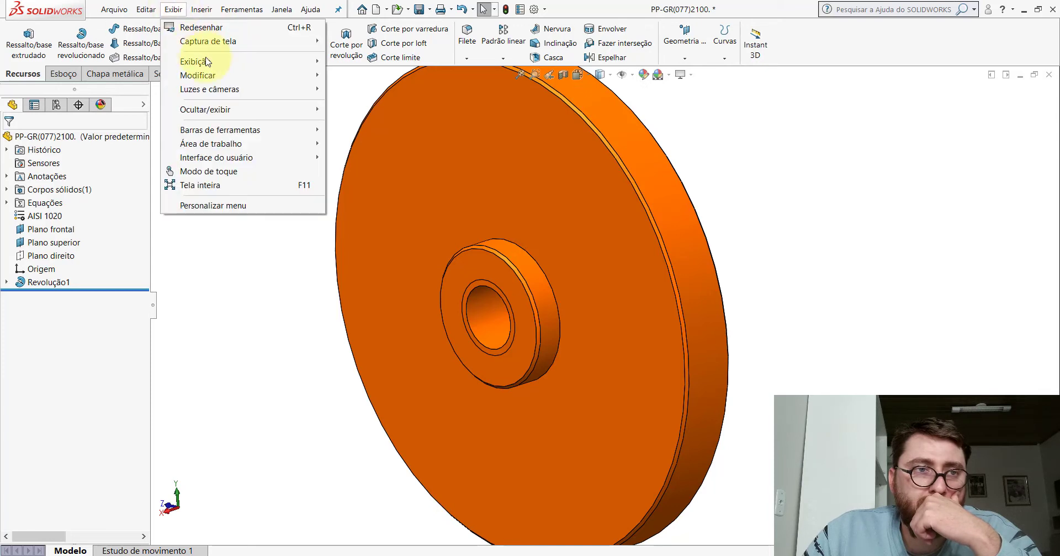
mouse_move(205, 110)
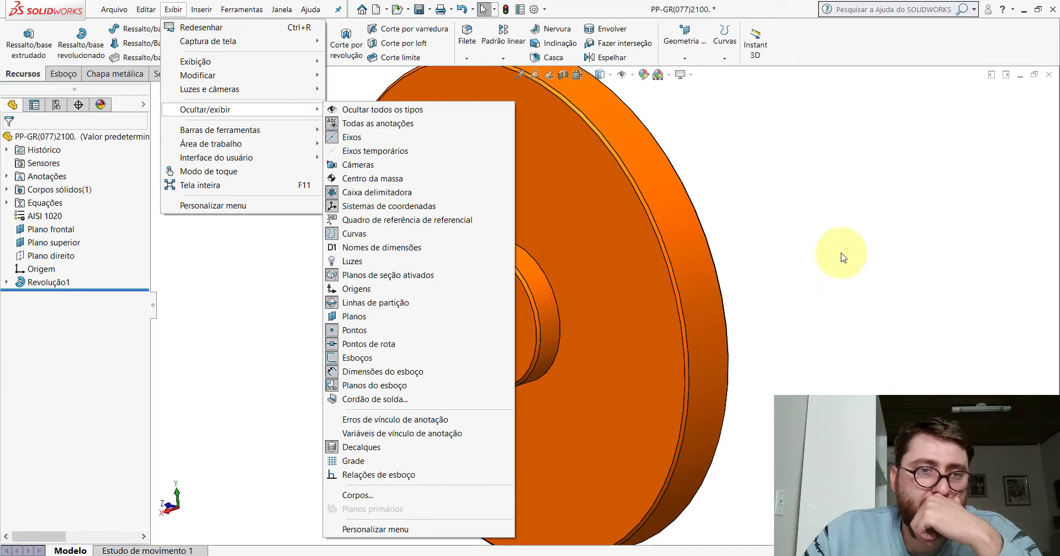
left_click(805, 238)
Step: Set the part to isometric, then reorient and zoom the disc to an oblique view
left_click(577, 74)
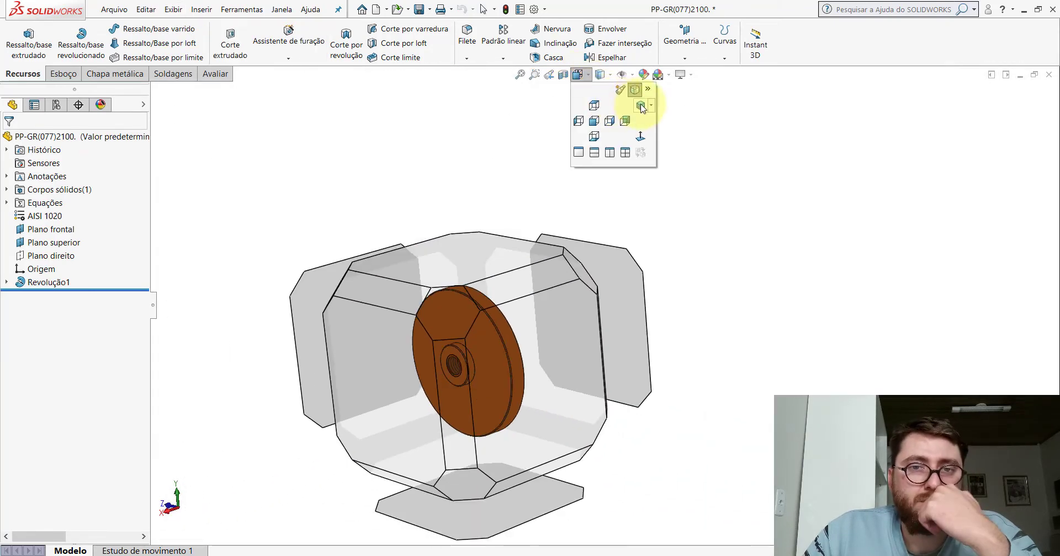
left_click(642, 99)
mouse_move(457, 83)
middle_mouse_down()
mouse_move(563, 272)
mouse_move(558, 432)
middle_mouse_up()
key("space")
left_click(448, 354)
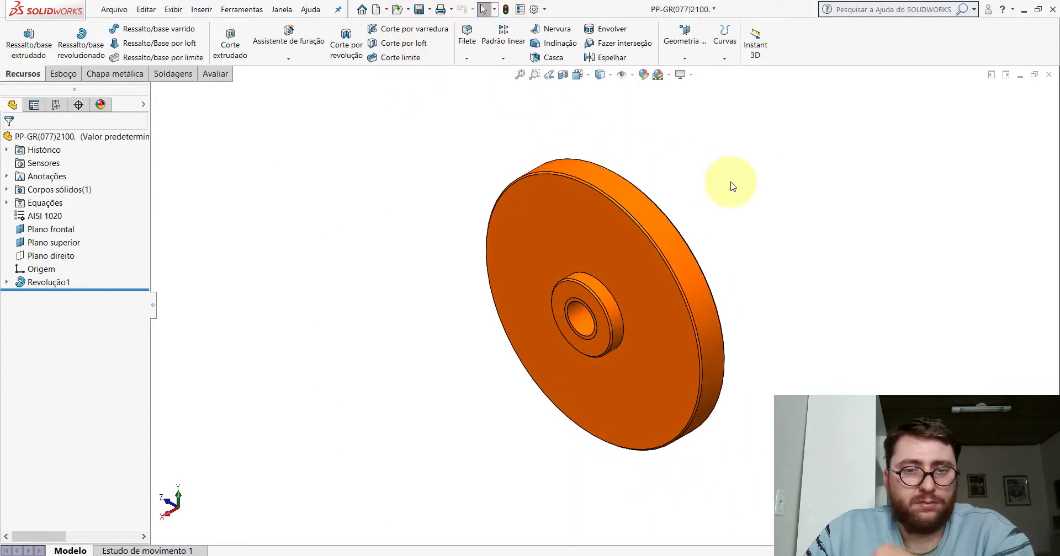
scroll(686, 350, "down", 1)
scroll(607, 313, "down", 3)
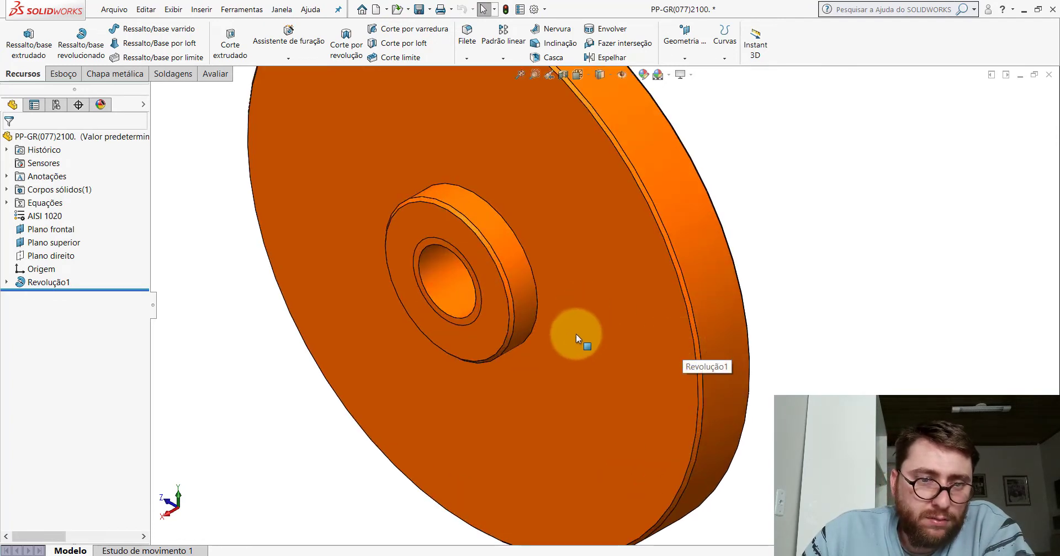
Step: Select Peça2's centre hole face, then switch to the PM-GR(001)2100 trailer assembly
left_click(621, 513)
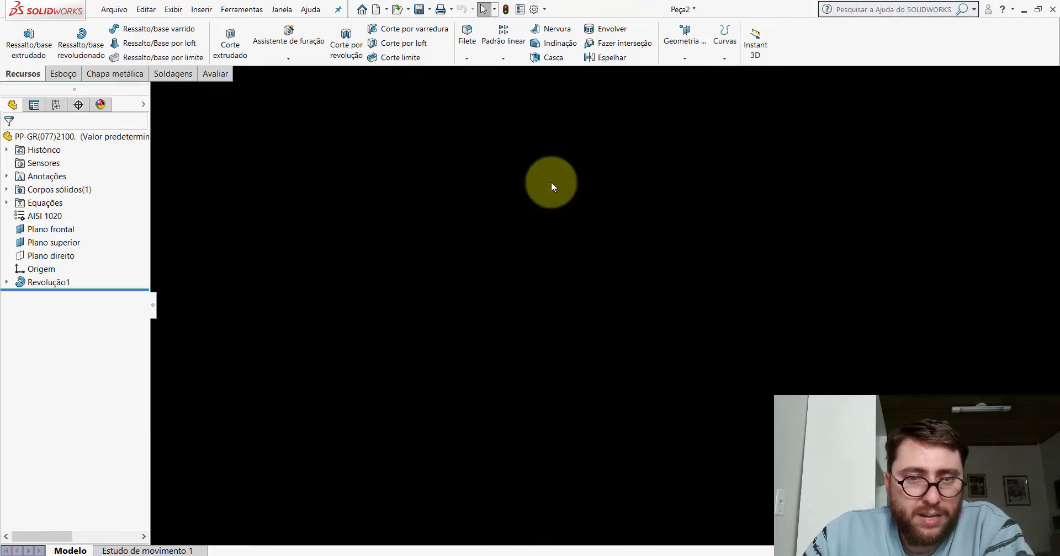
scroll(610, 318, "down", 3)
left_click(574, 311)
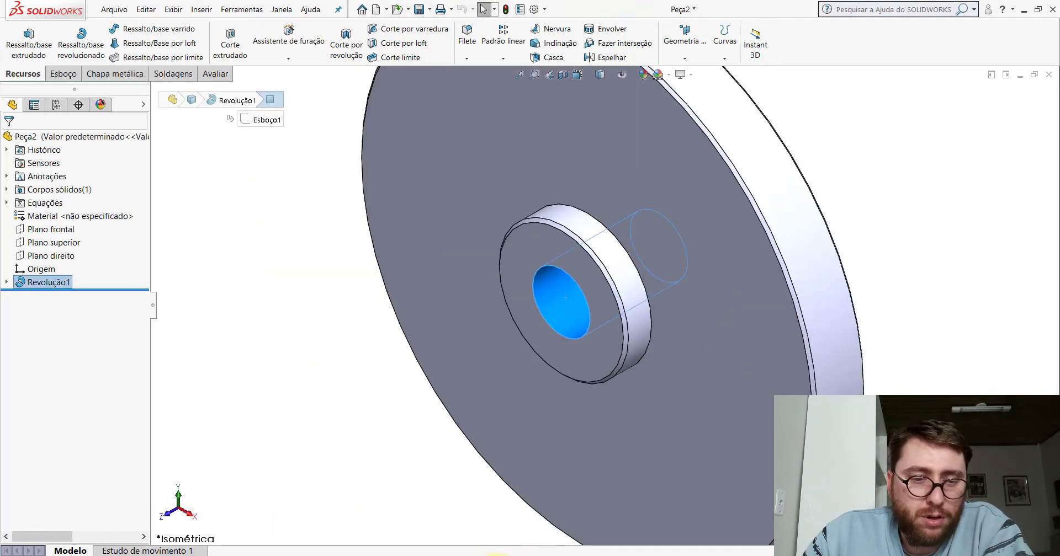
left_click(402, 501)
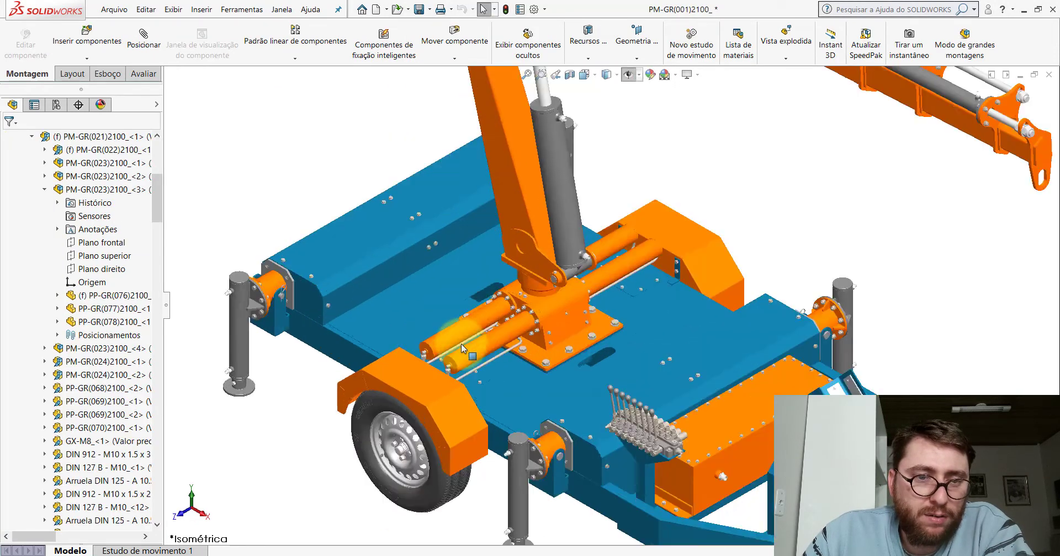
Step: Zoom into the assembly and select the elbow fitting on the cylinder
scroll(461, 344, "down", 3)
scroll(488, 357, "down", 3)
scroll(438, 327, "down", 3)
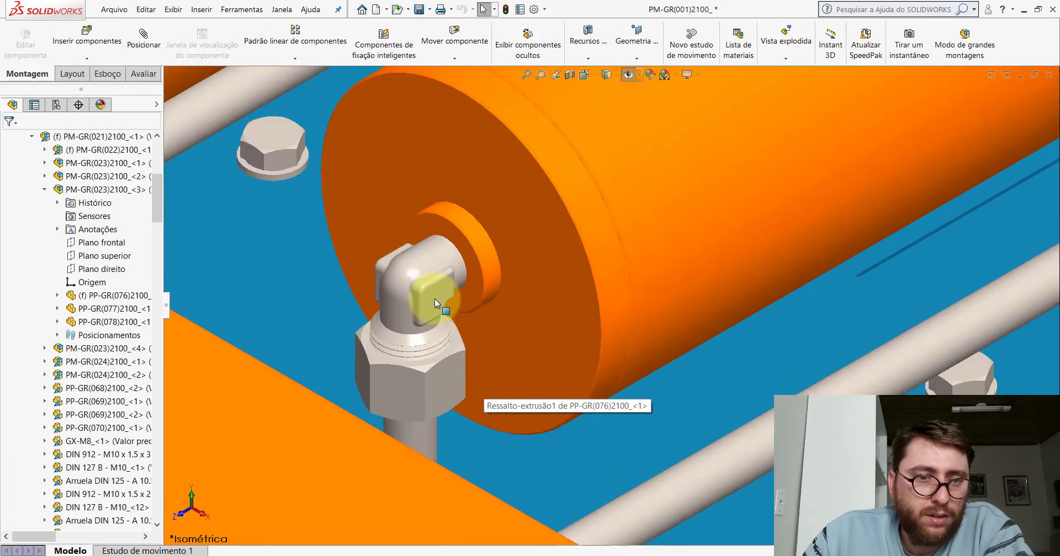
left_click(435, 299)
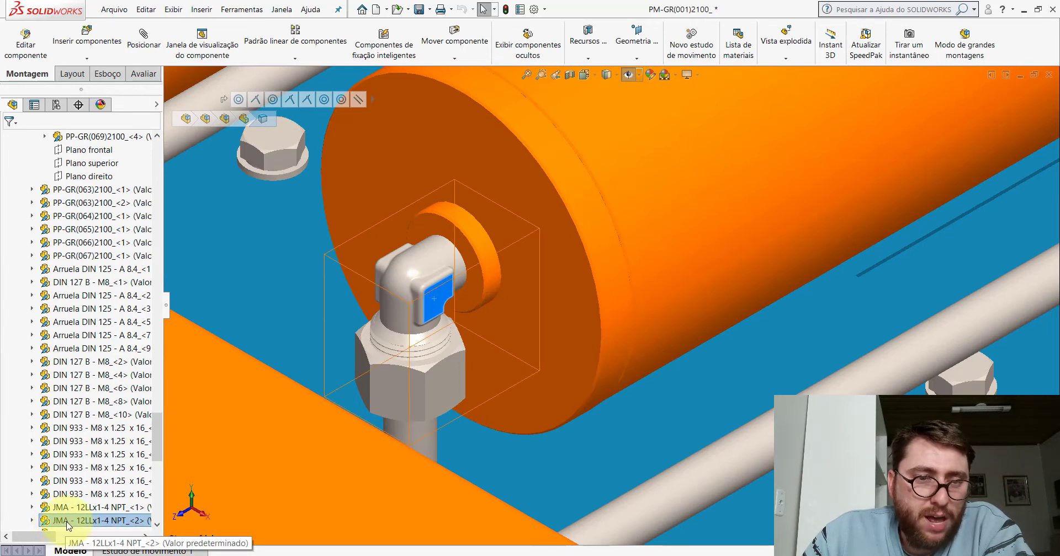
scroll(473, 247, "up", 4)
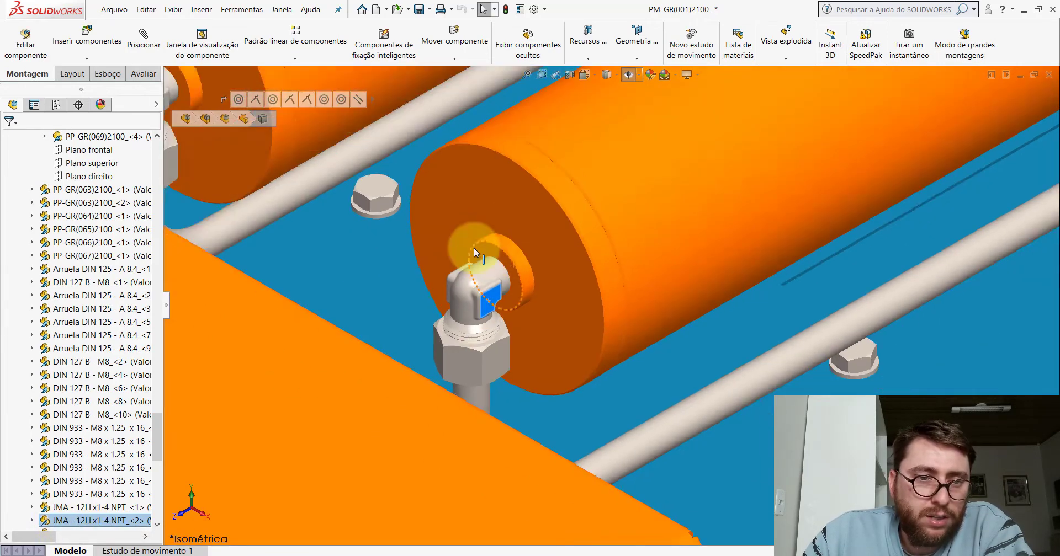
scroll(583, 305, "down", 5)
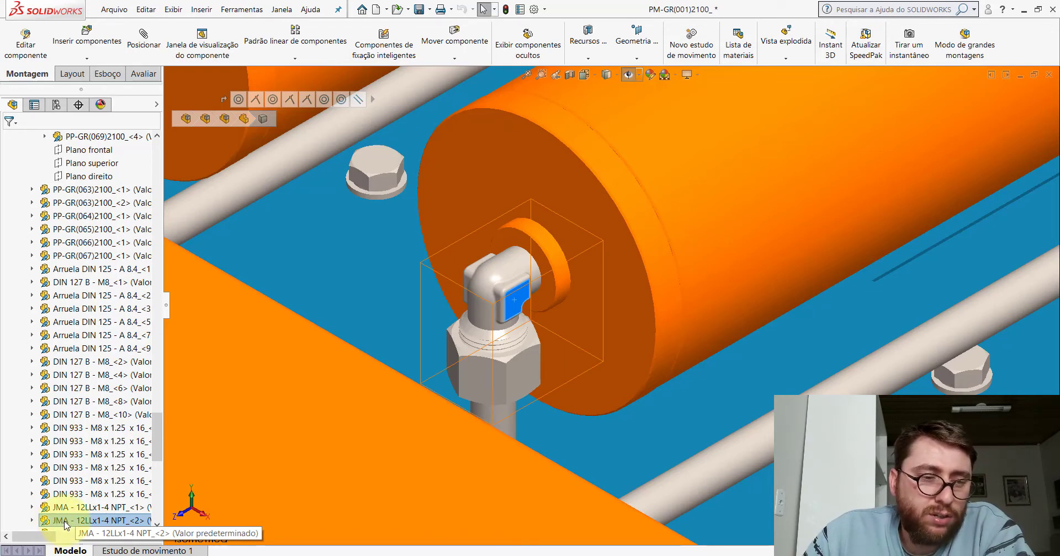
Step: Zoom in again to identify the JMA elbow fitting, then return to Peça2
scroll(503, 322, "up", 3)
scroll(503, 323, "up", 3)
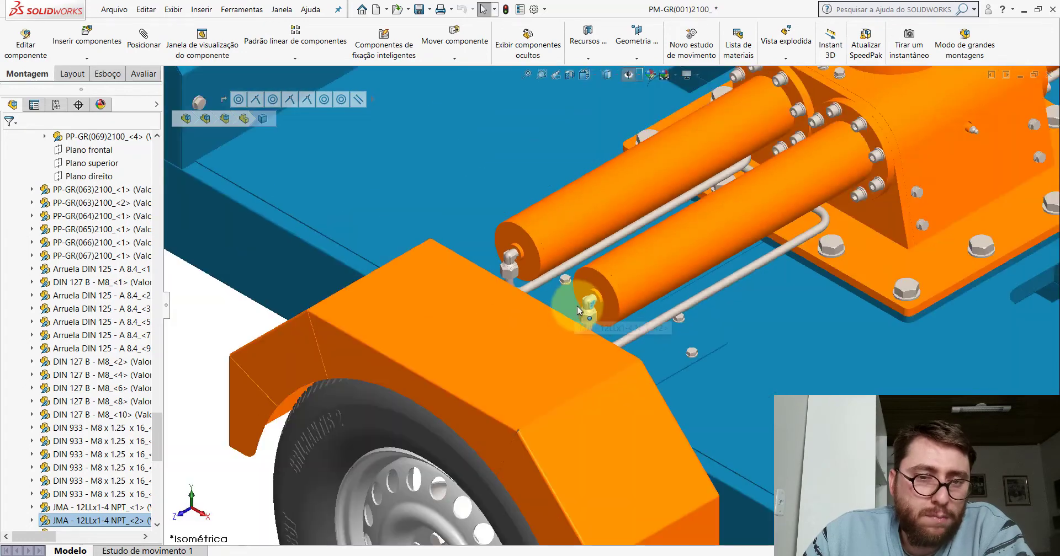
scroll(376, 301, "up", 3)
scroll(375, 301, "down", 2)
scroll(657, 343, "down", 3)
scroll(591, 296, "down", 3)
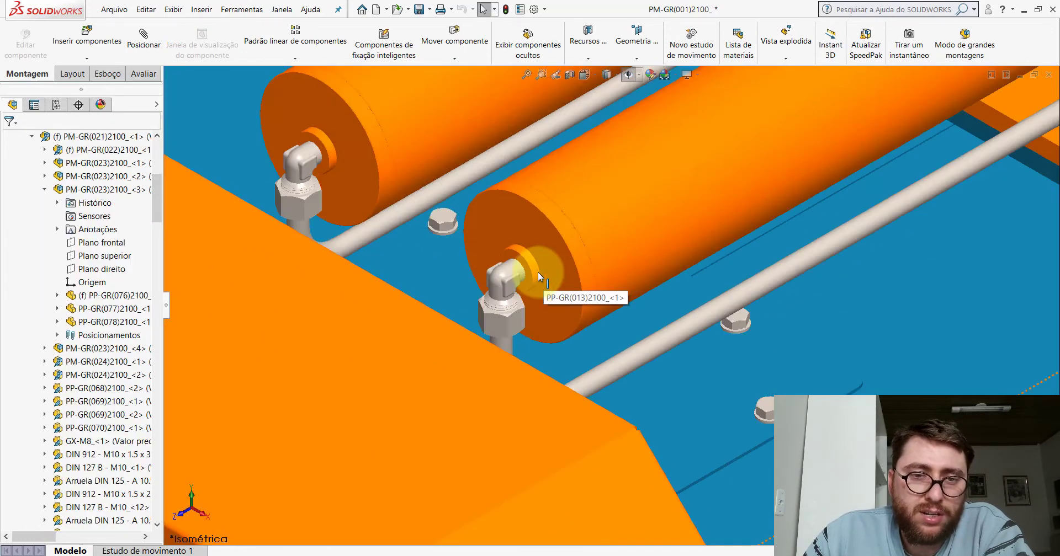
scroll(538, 277, "down", 2)
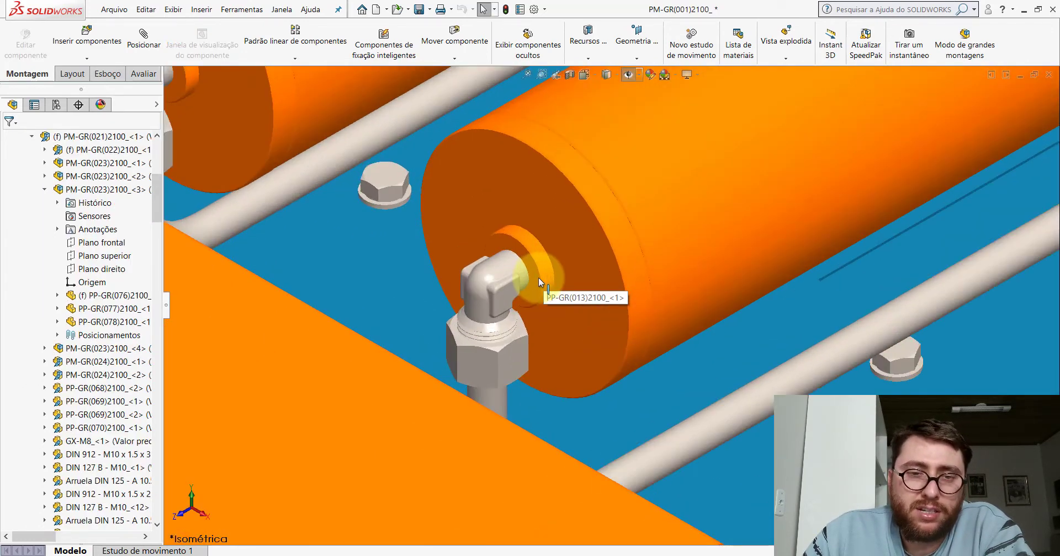
left_click(512, 256)
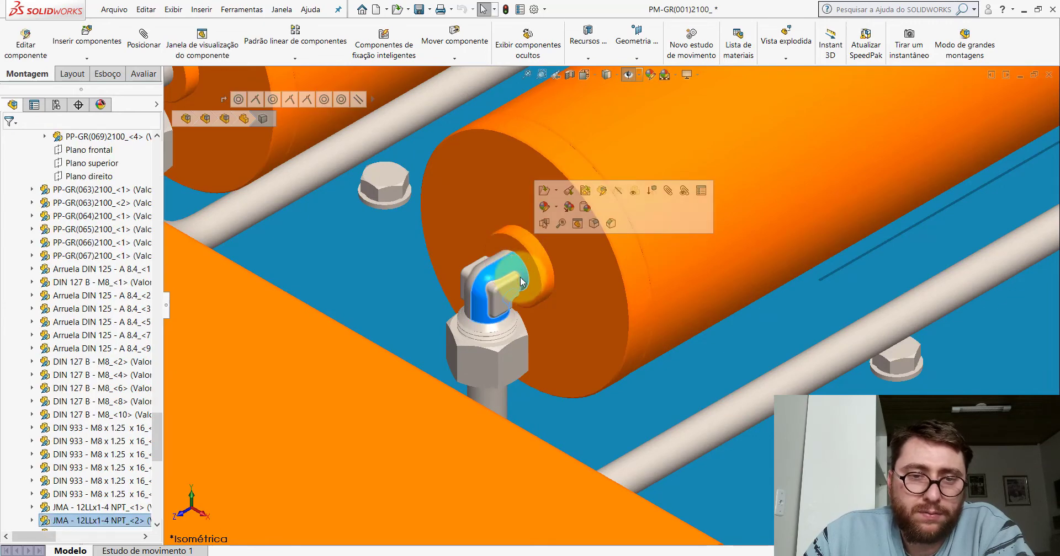
scroll(511, 256, "up", 5)
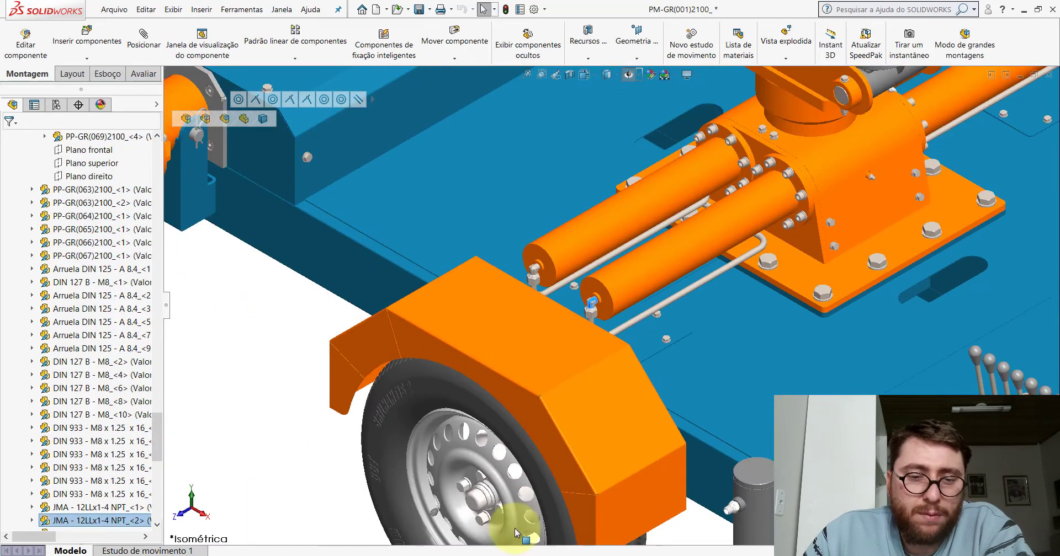
left_click(505, 510)
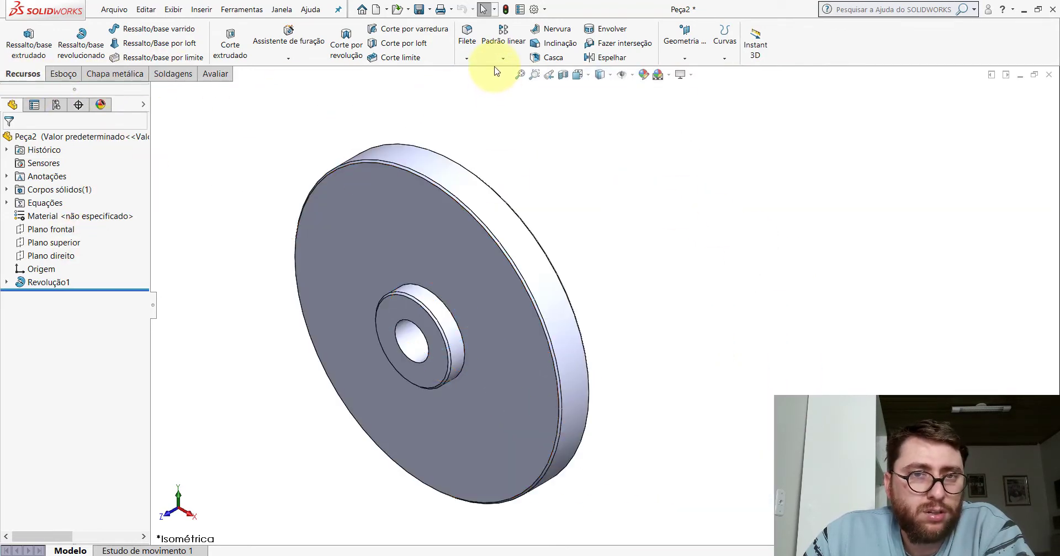
left_click(282, 58)
left_click(287, 72)
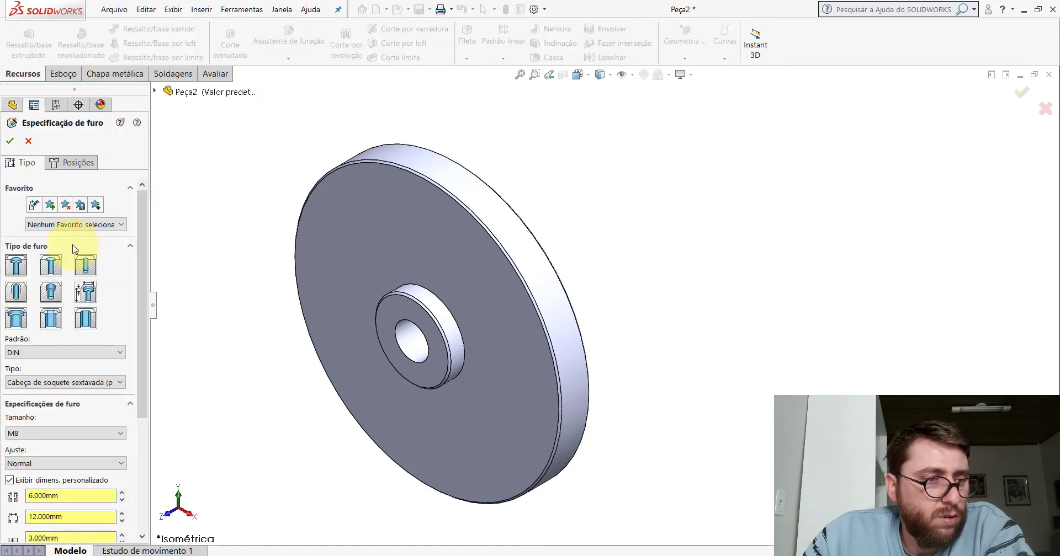
left_click(15, 293)
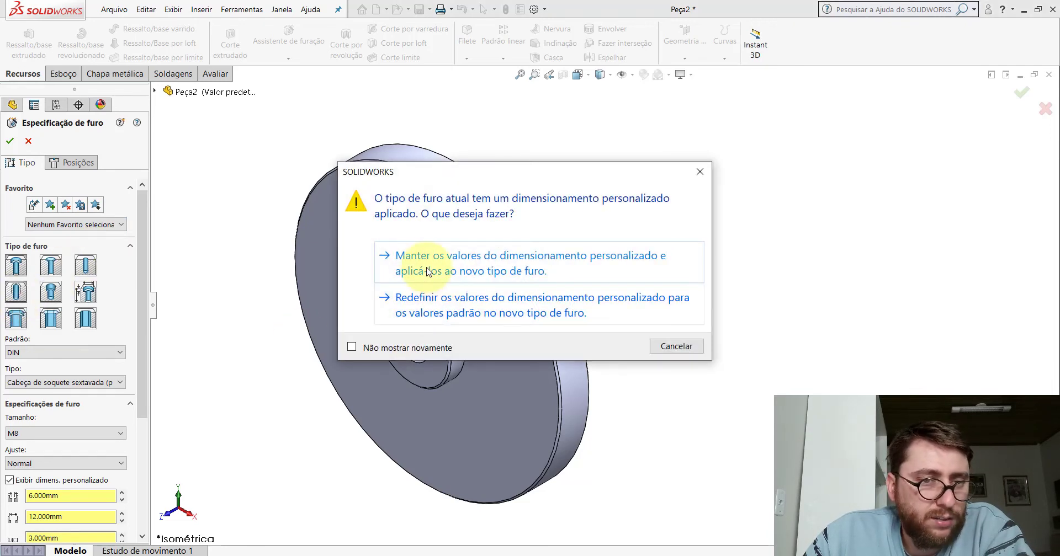
left_click(389, 258)
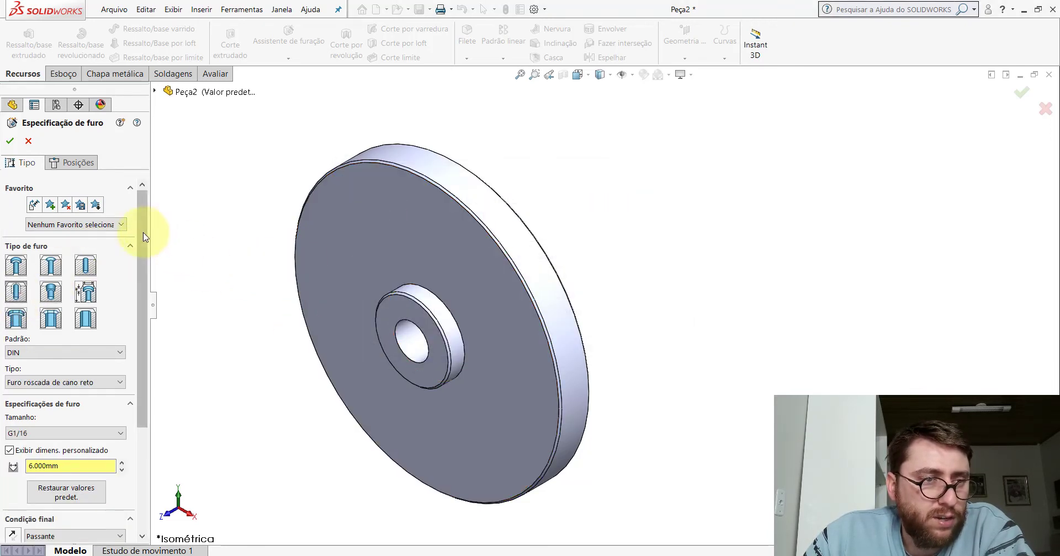
left_click_drag(146, 229, 142, 294)
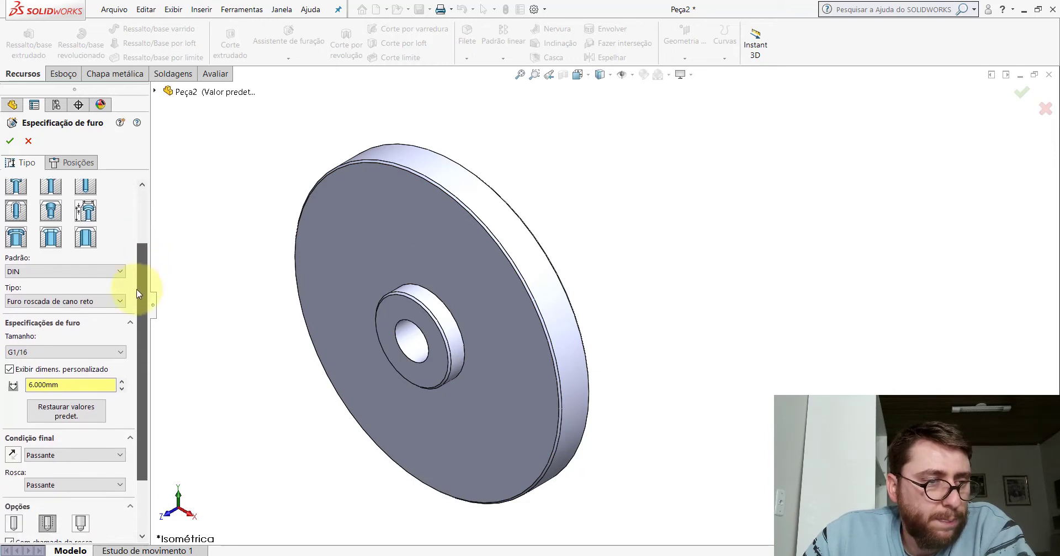
left_click(39, 265)
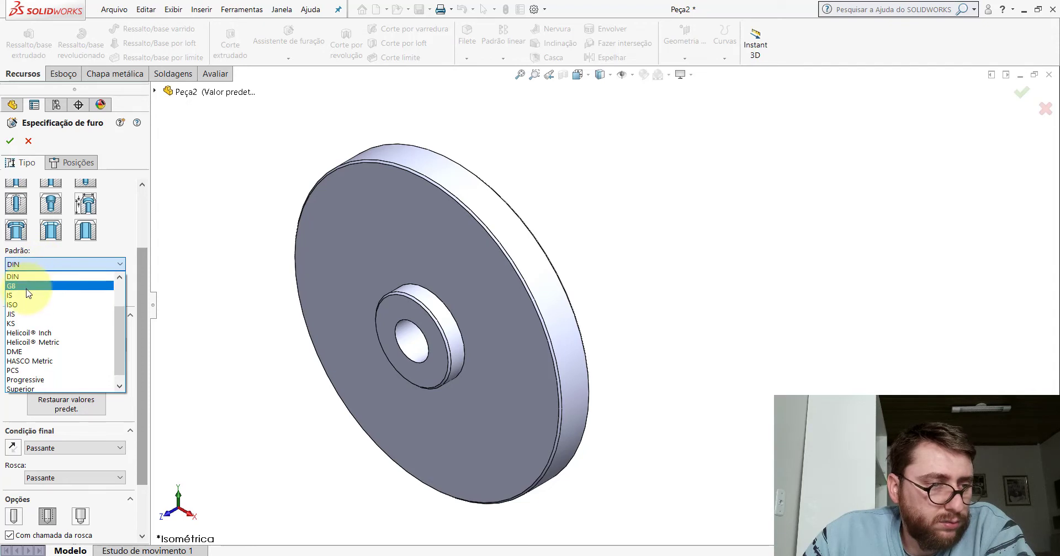
left_click(32, 305)
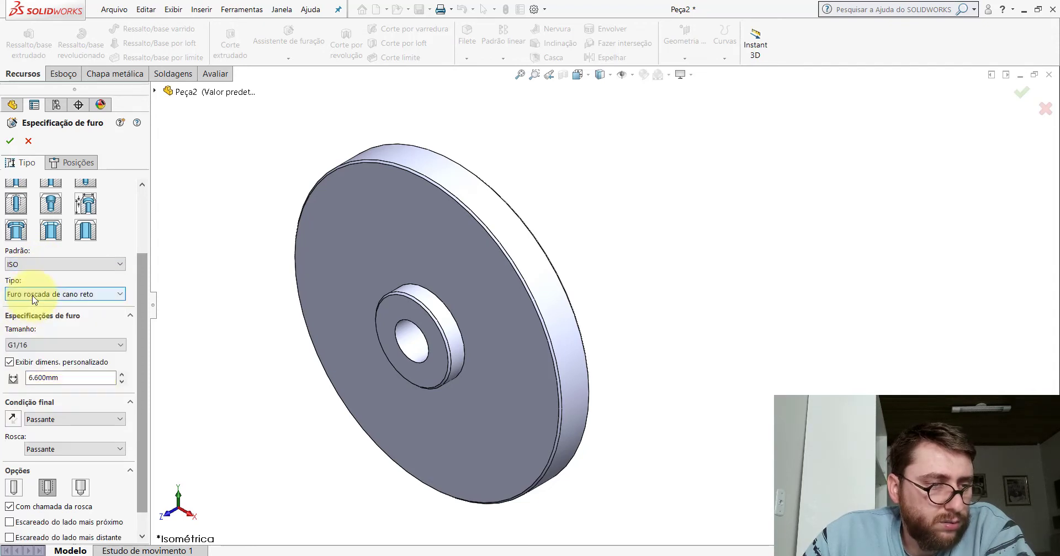
left_click(34, 299)
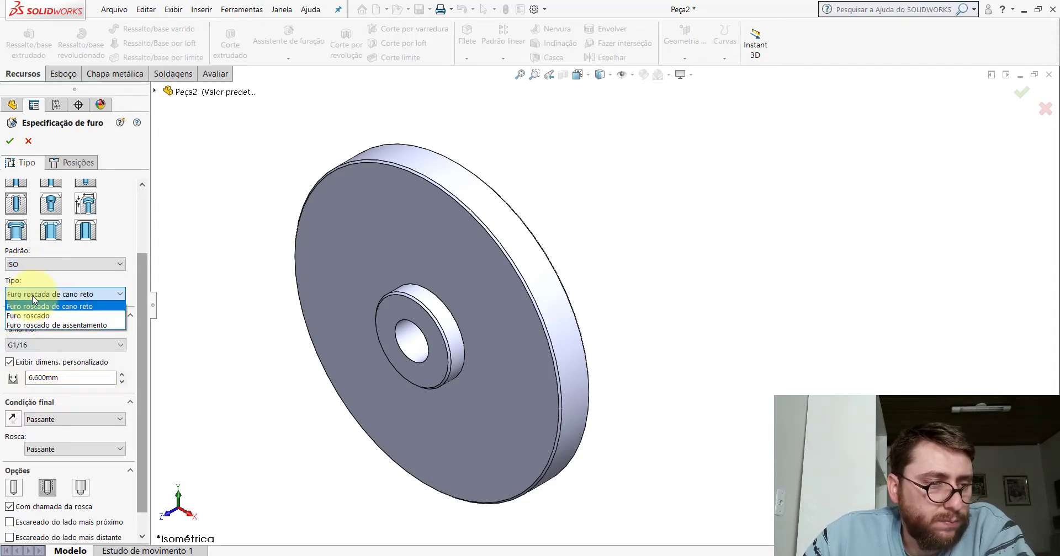
left_click(34, 300)
left_click(28, 344)
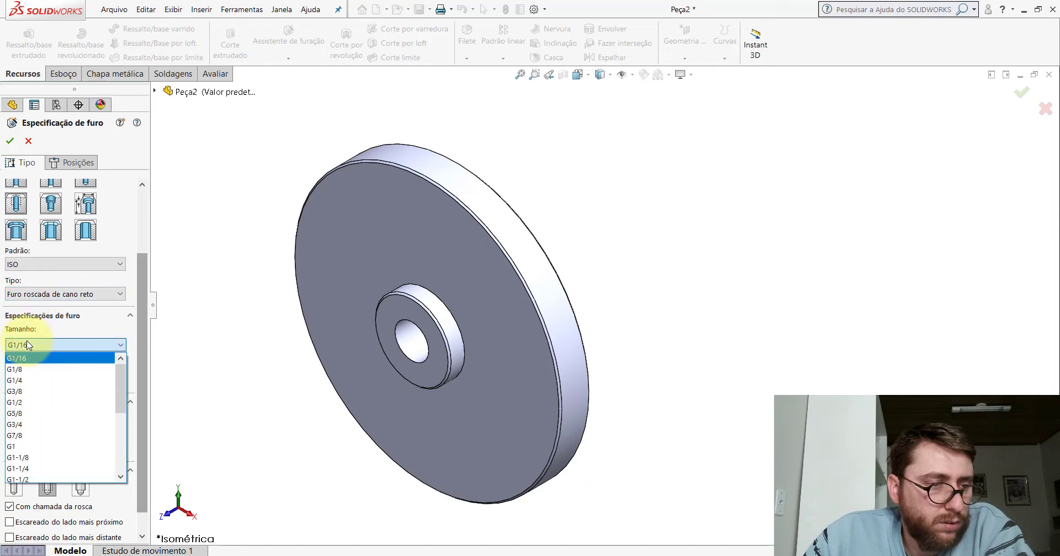
left_click(28, 345)
left_click(27, 143)
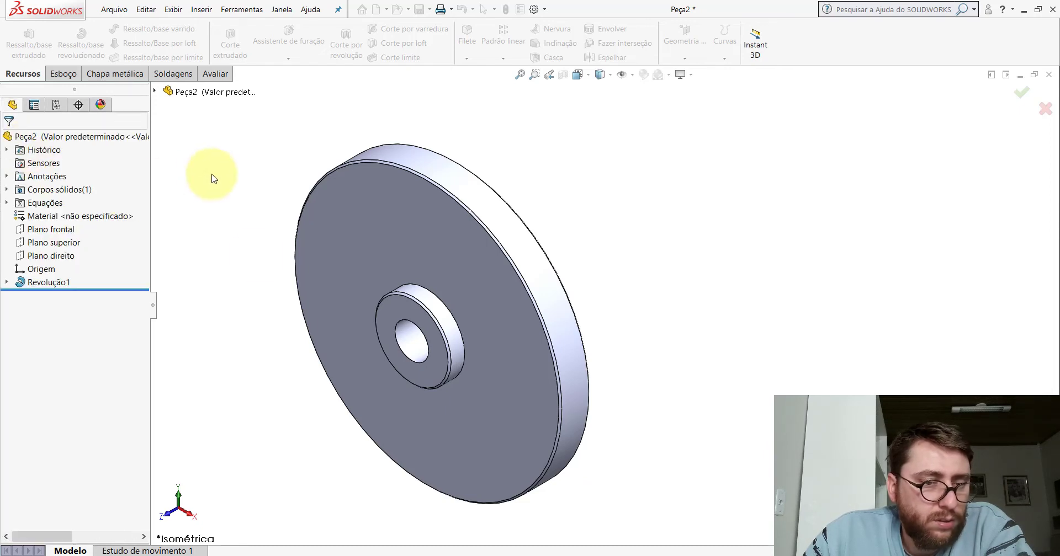
left_click(423, 430)
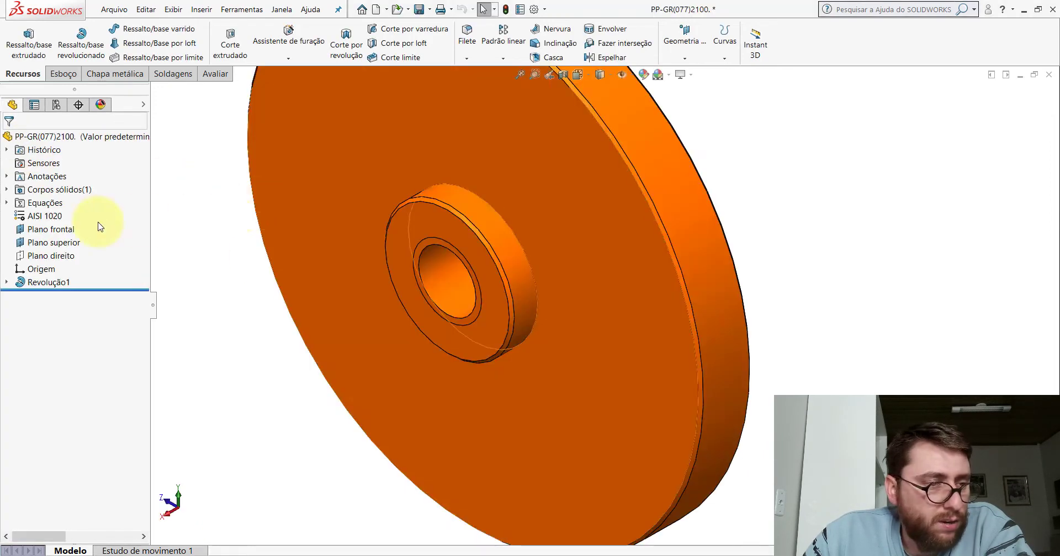
left_click(6, 282)
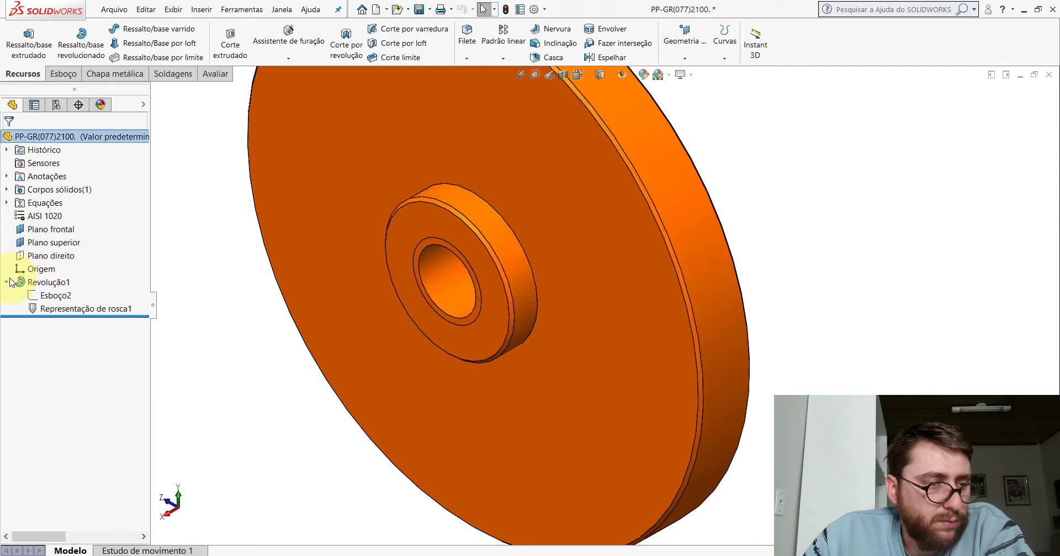
right_click(49, 309)
left_click(53, 270)
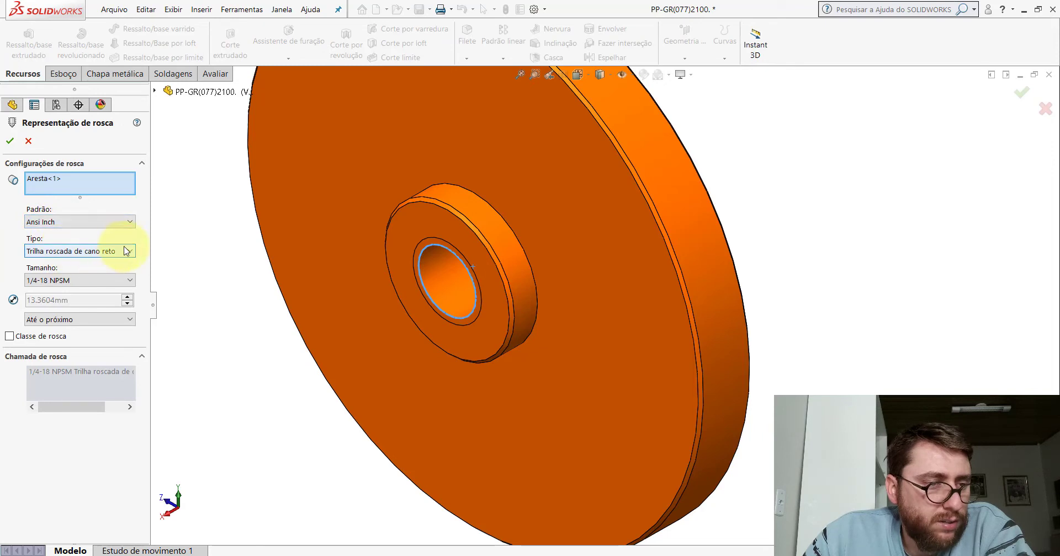
left_click(26, 142)
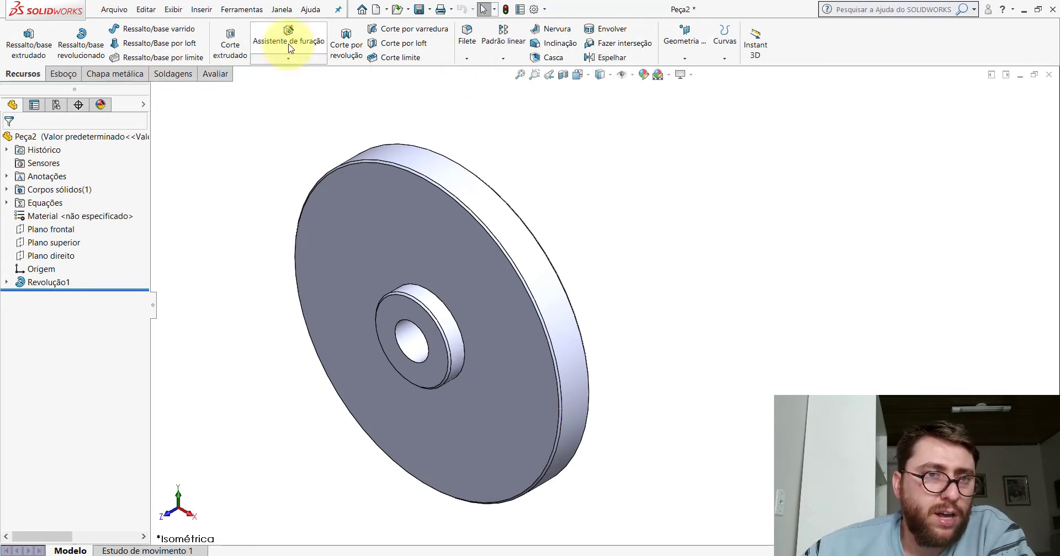
Step: Define a Hole Wizard tapped hole with the Ansi Inch standard and 1/4-18 NPSM size
left_click(287, 58)
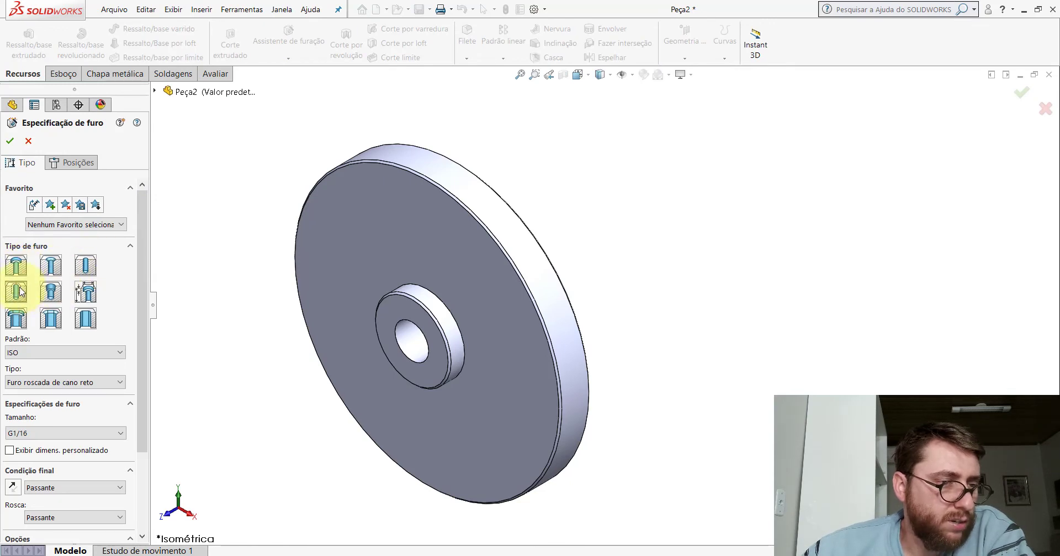
scroll(139, 279, "down", 2)
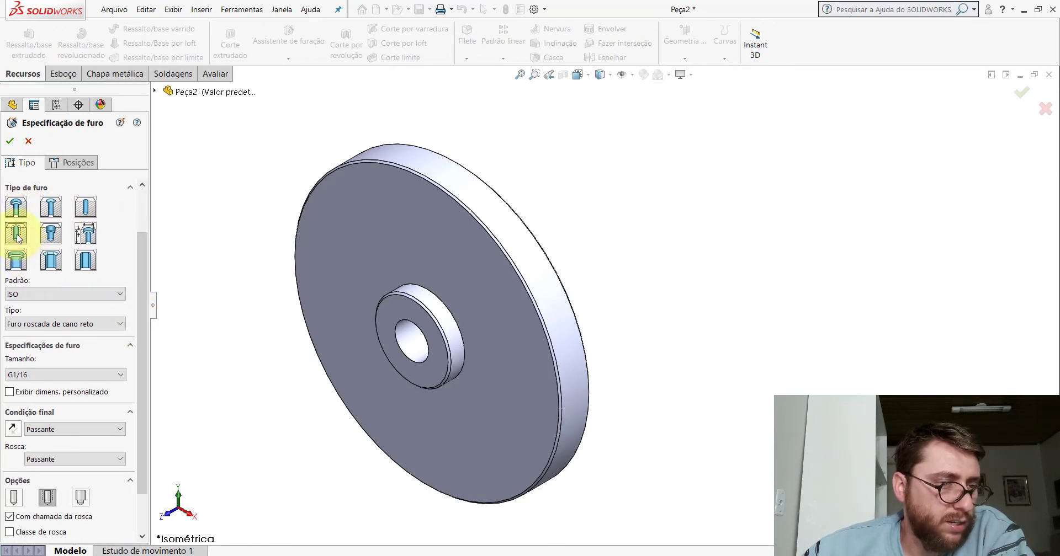
left_click(32, 293)
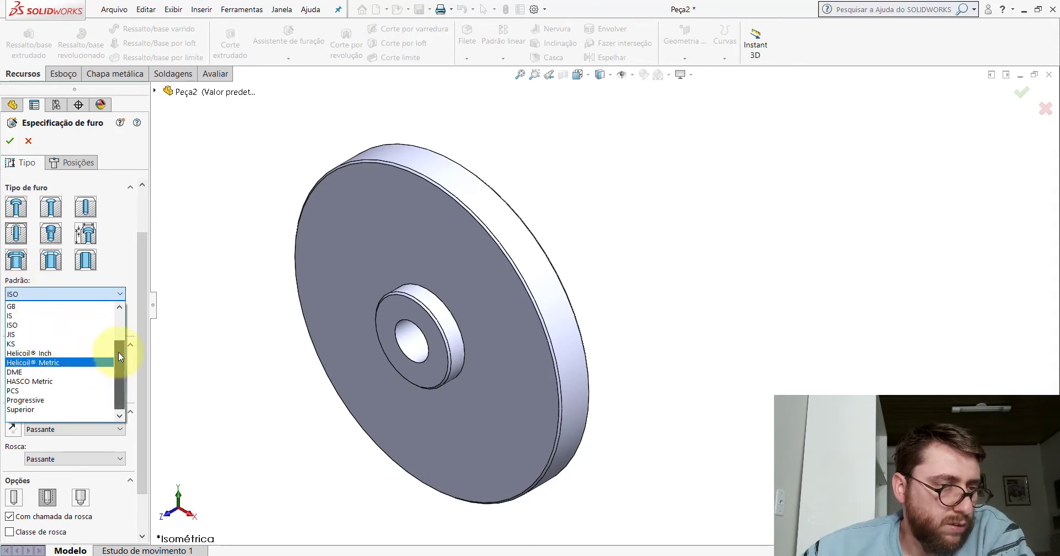
scroll(119, 307, "up", 2)
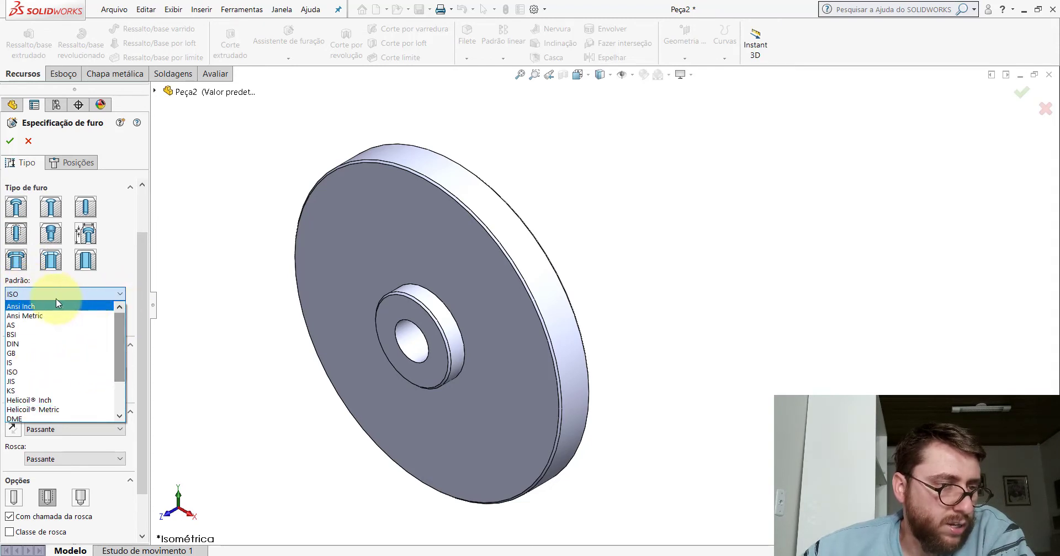
left_click(26, 308)
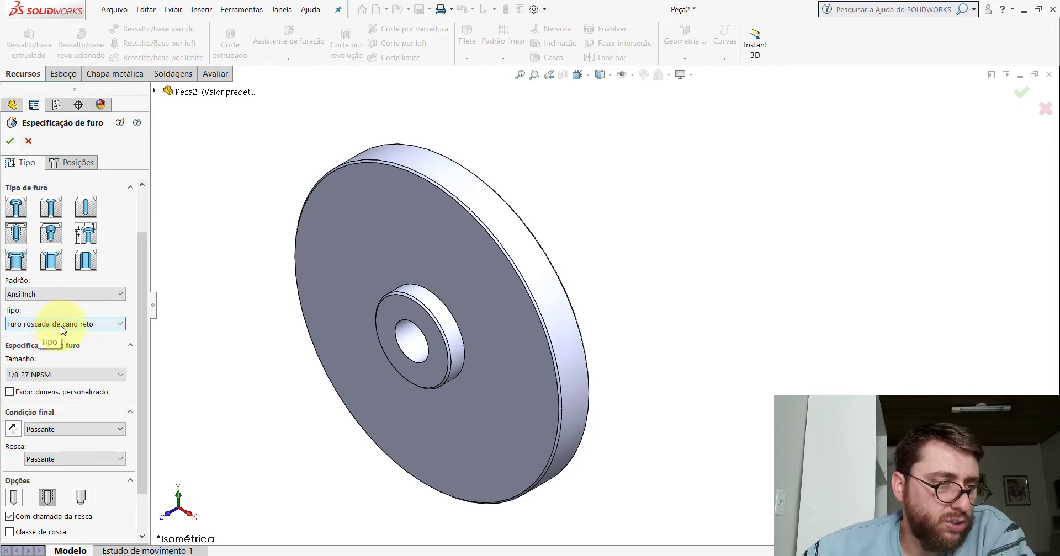
left_click_drag(138, 324, 137, 365)
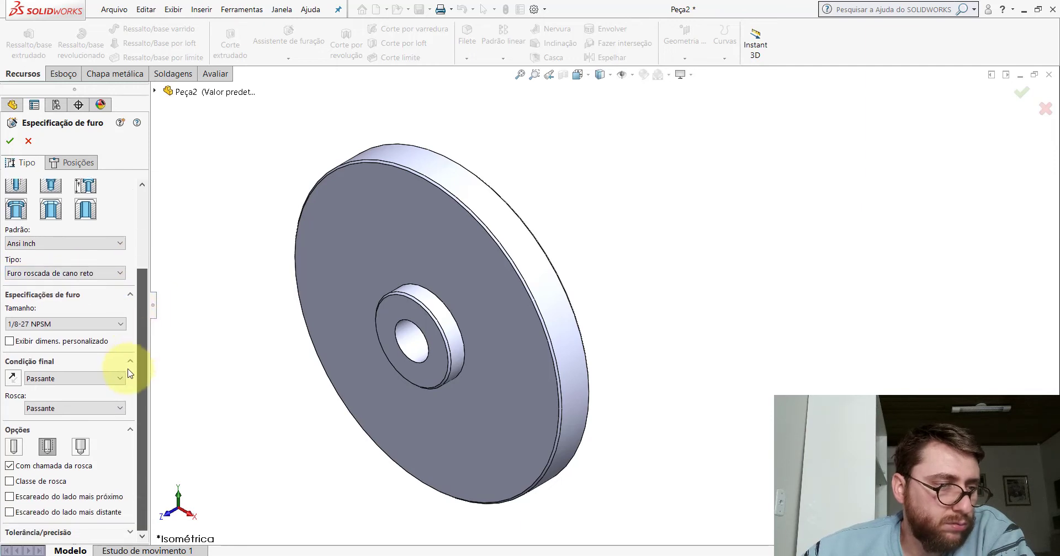
left_click(35, 331)
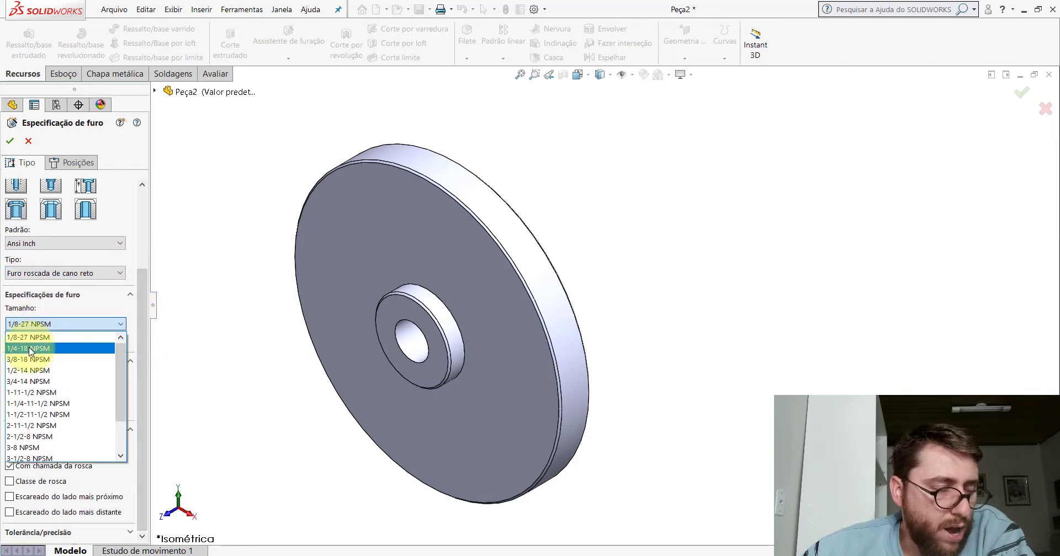
left_click(43, 349)
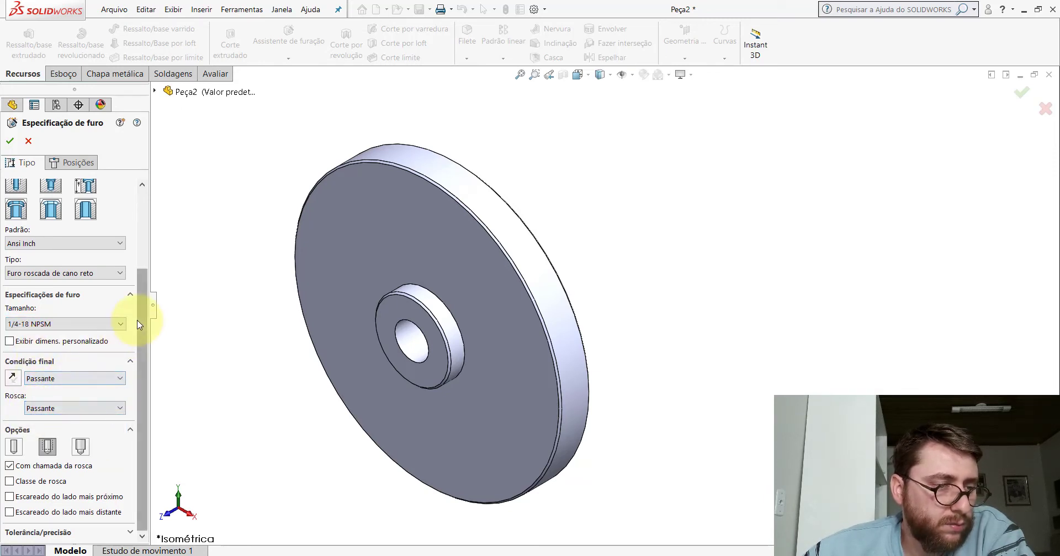
scroll(138, 347, "up", 3)
left_click(71, 163)
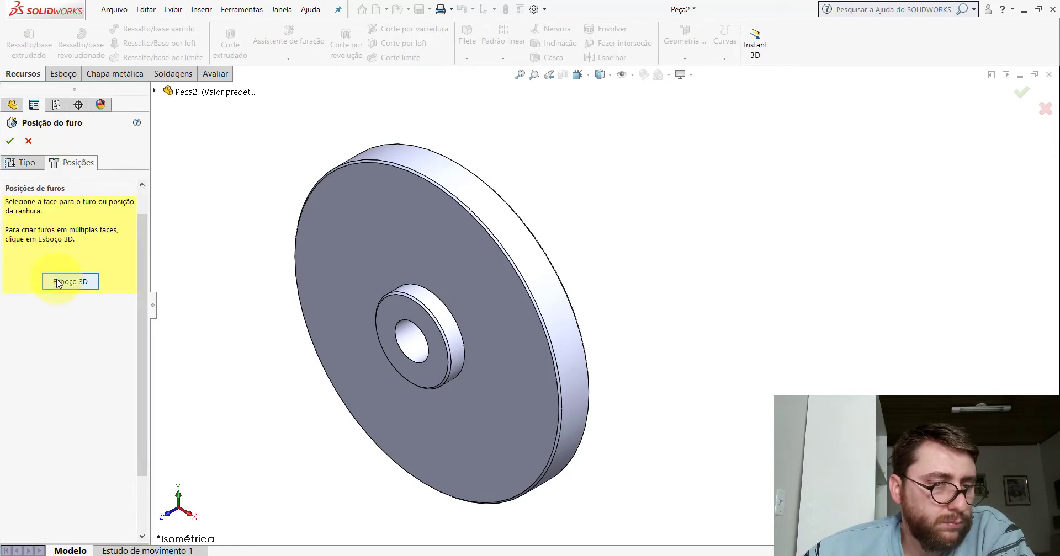
Step: Cancel the unplaced Hole Wizard hole without creating it
left_click(26, 142)
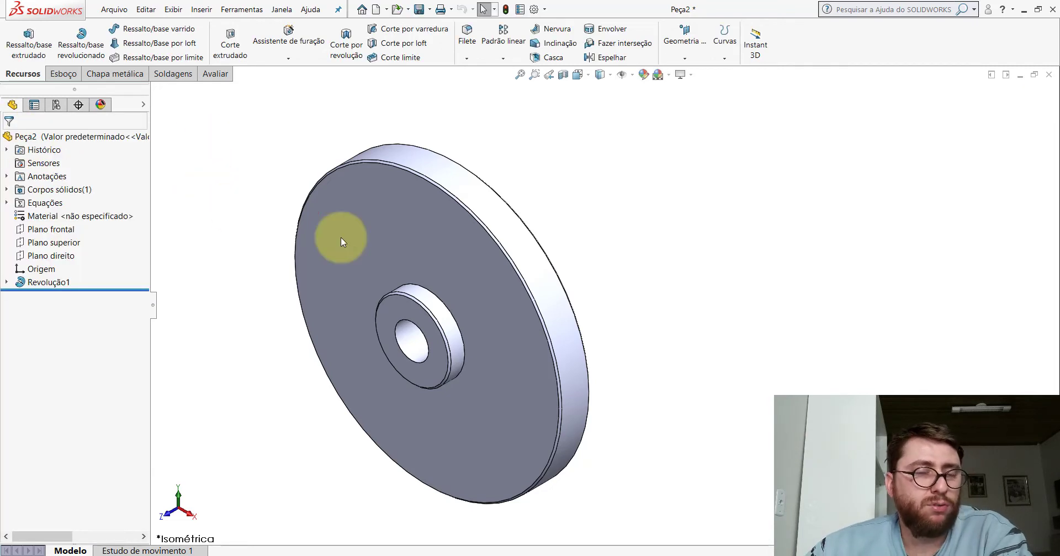
scroll(535, 280, "up", 3)
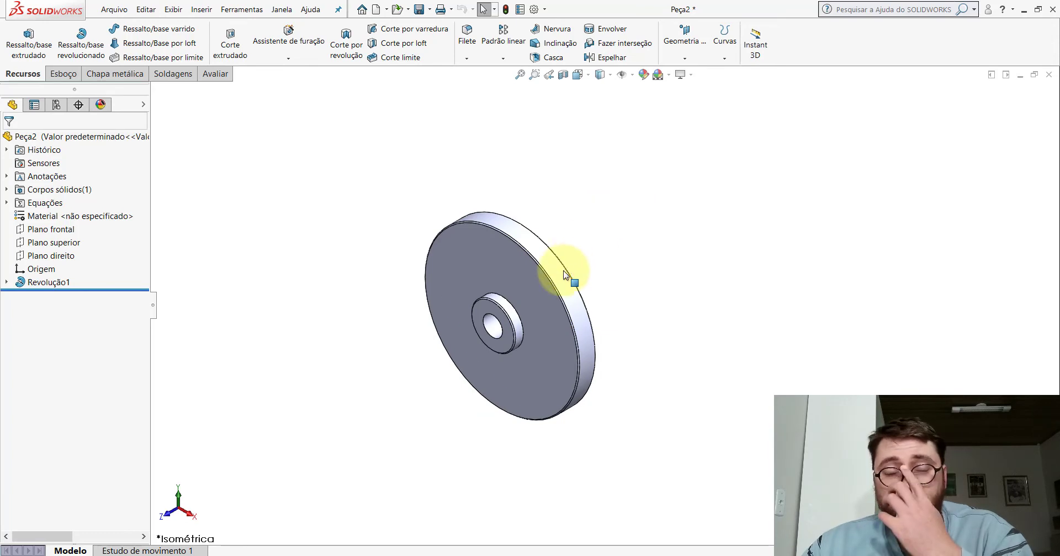
scroll(586, 266, "down", 2)
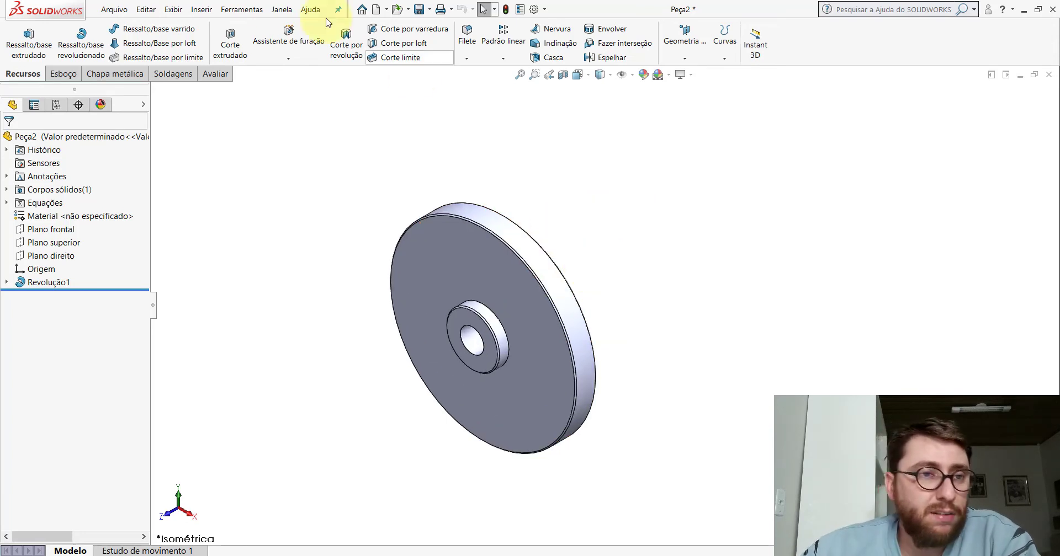
Step: Add an Ansi Inch straight pipe 1/4-18 NPSM cosmetic thread to the centre hole edge
left_click(197, 11)
mouse_move(227, 448)
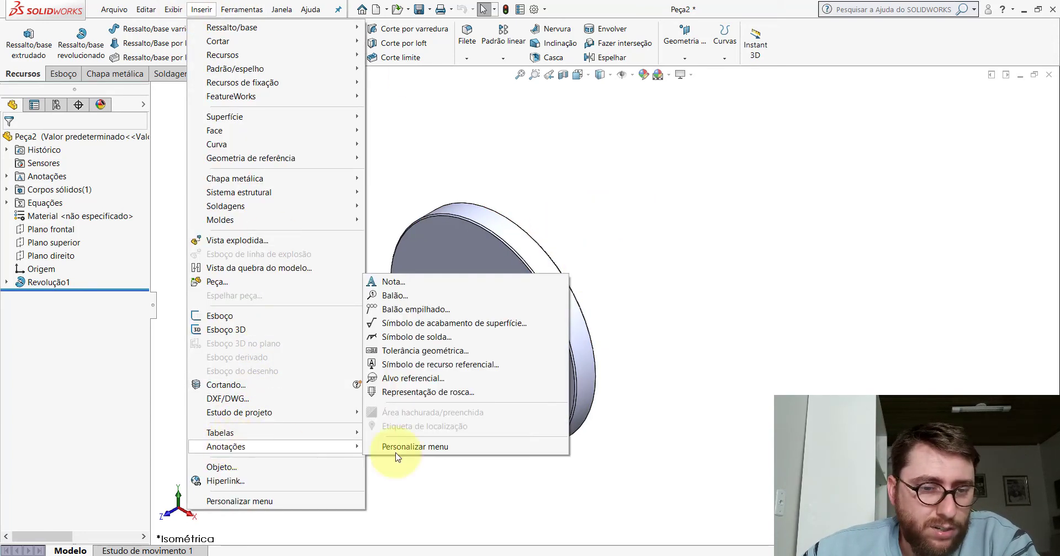
left_click(413, 393)
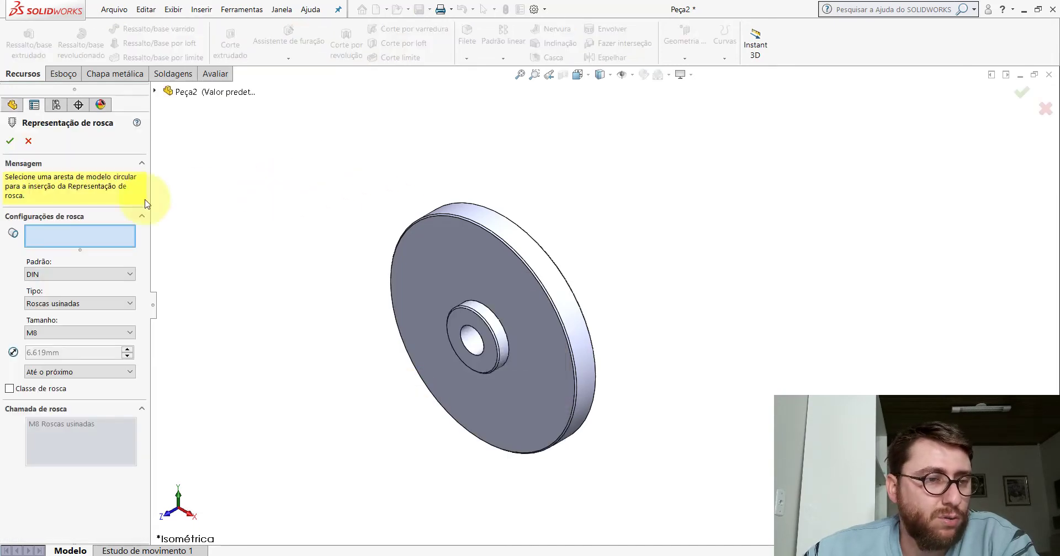
left_click(74, 270)
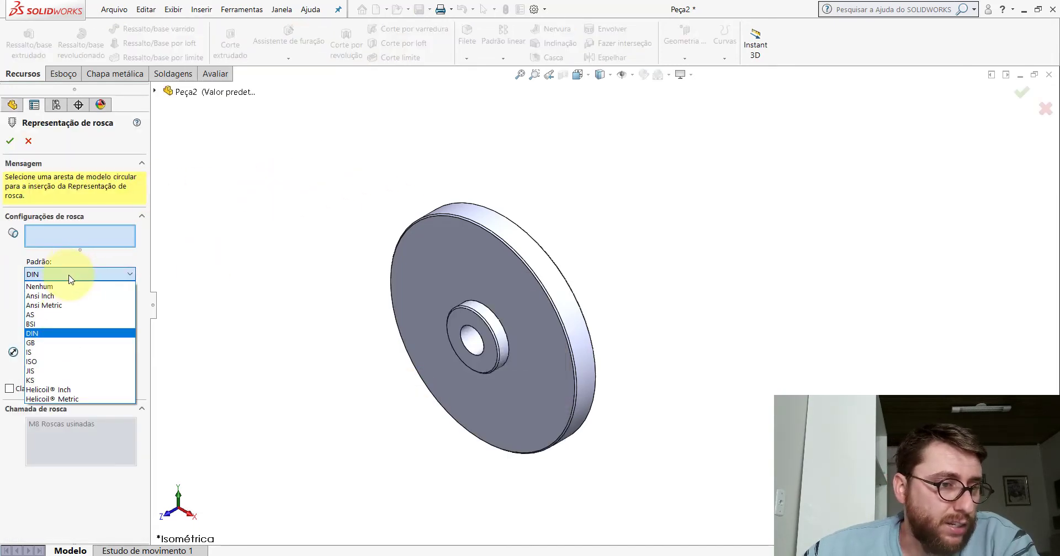
left_click(66, 285)
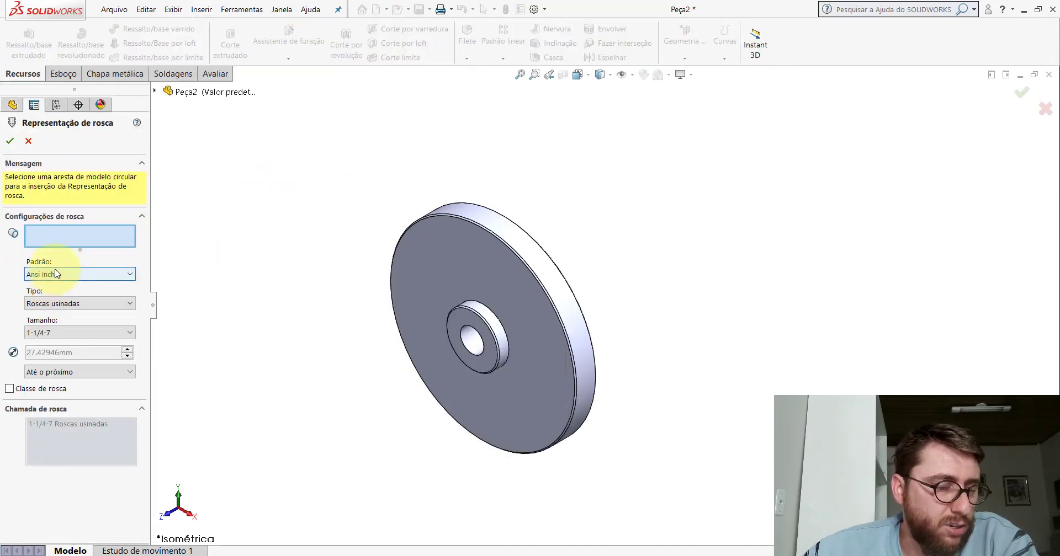
left_click(55, 303)
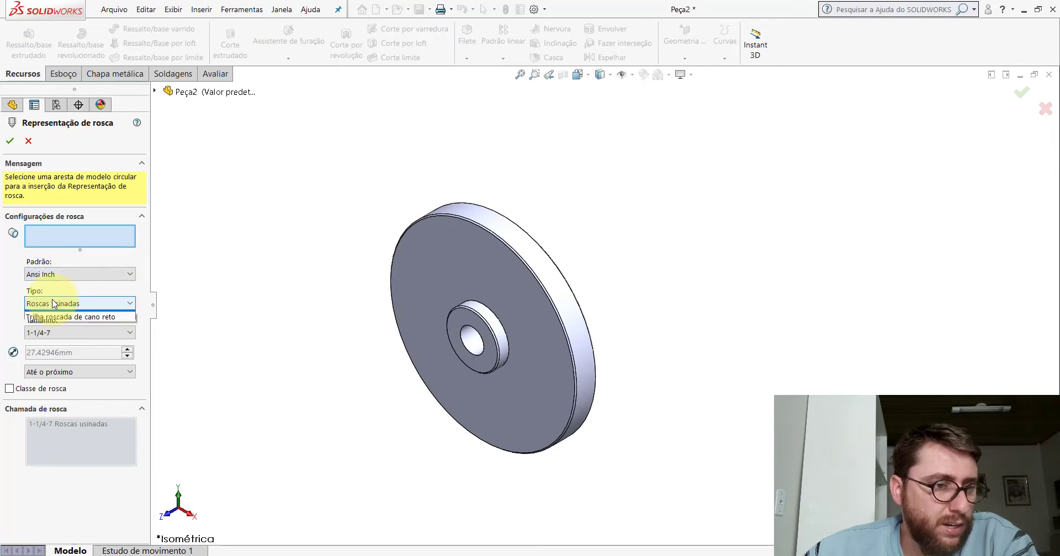
left_click(55, 326)
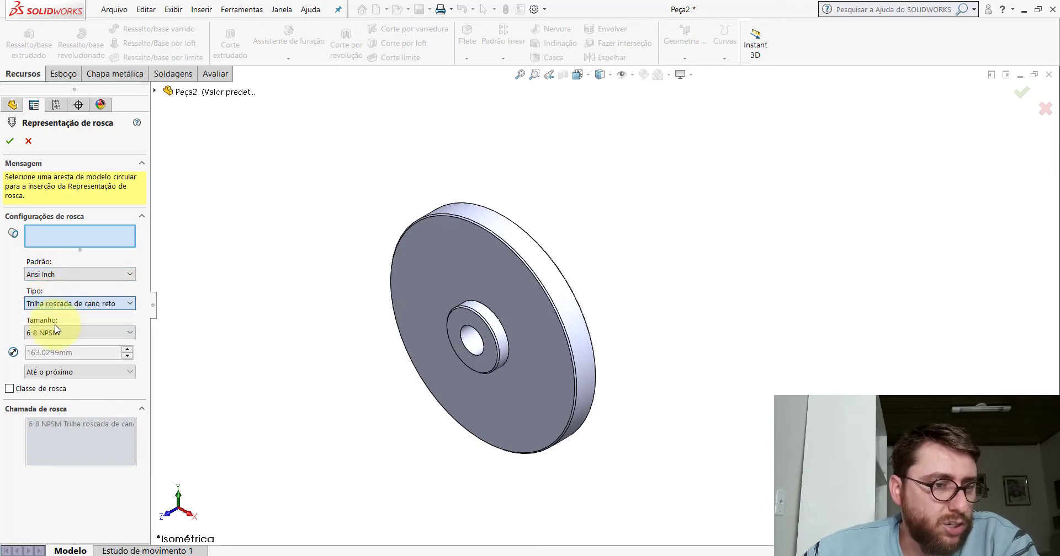
left_click(58, 333)
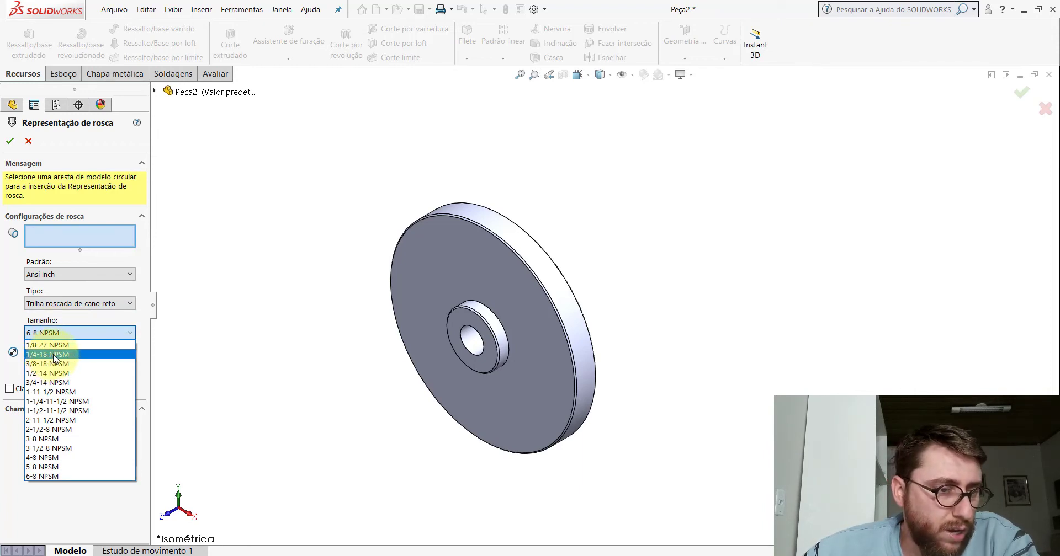
left_click(58, 356)
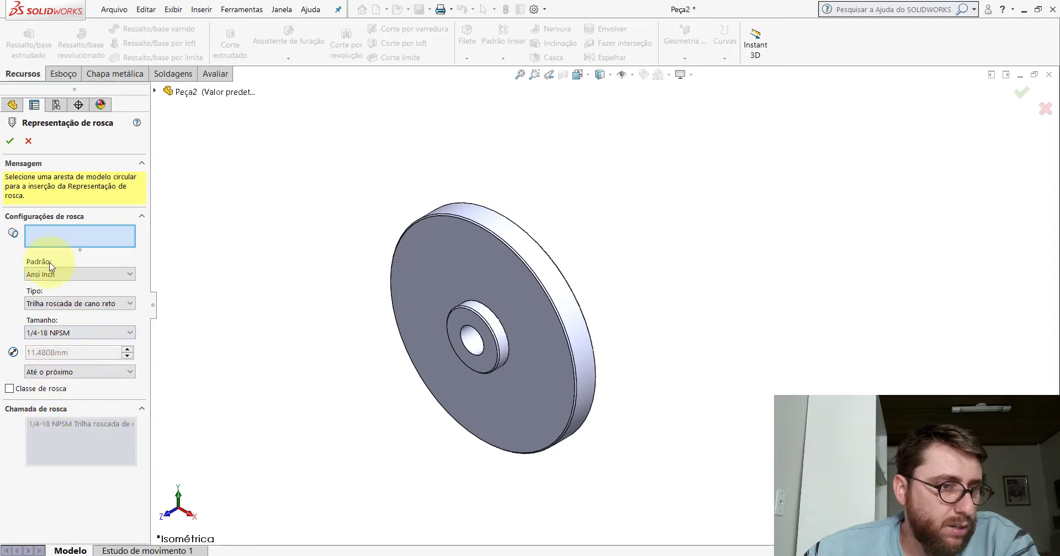
scroll(496, 338, "down", 1)
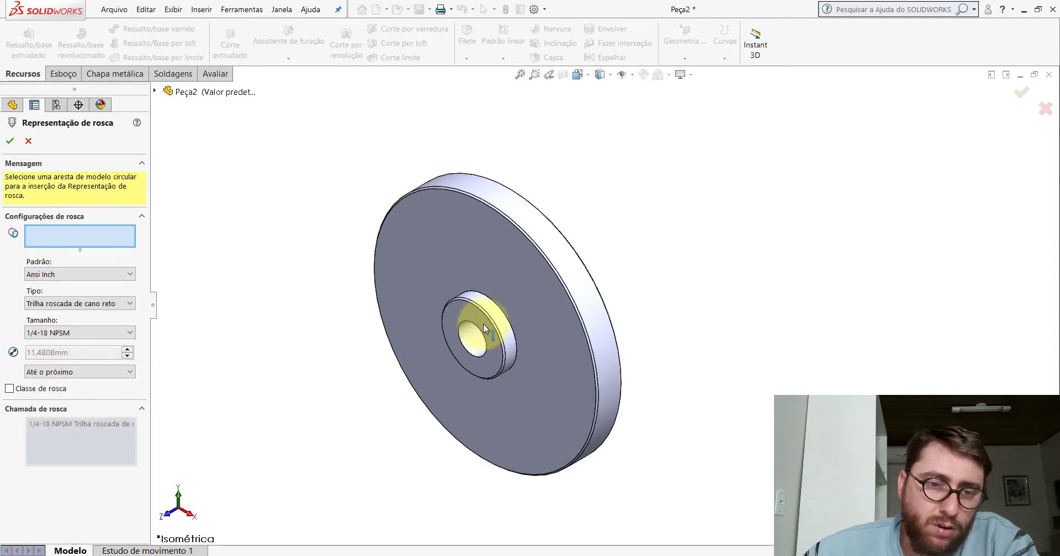
scroll(482, 323, "down", 3)
left_click(482, 305)
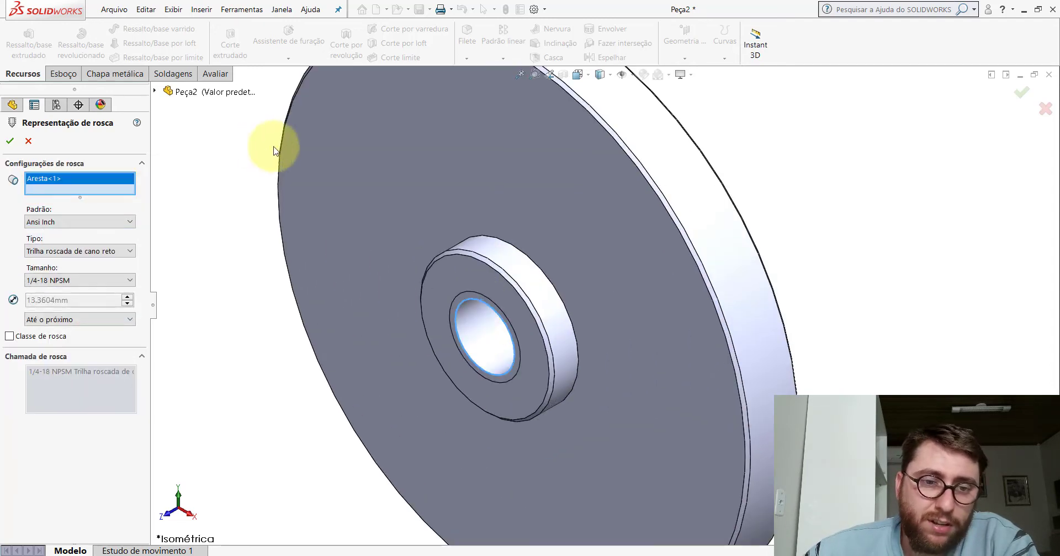
scroll(552, 210, "up", 3)
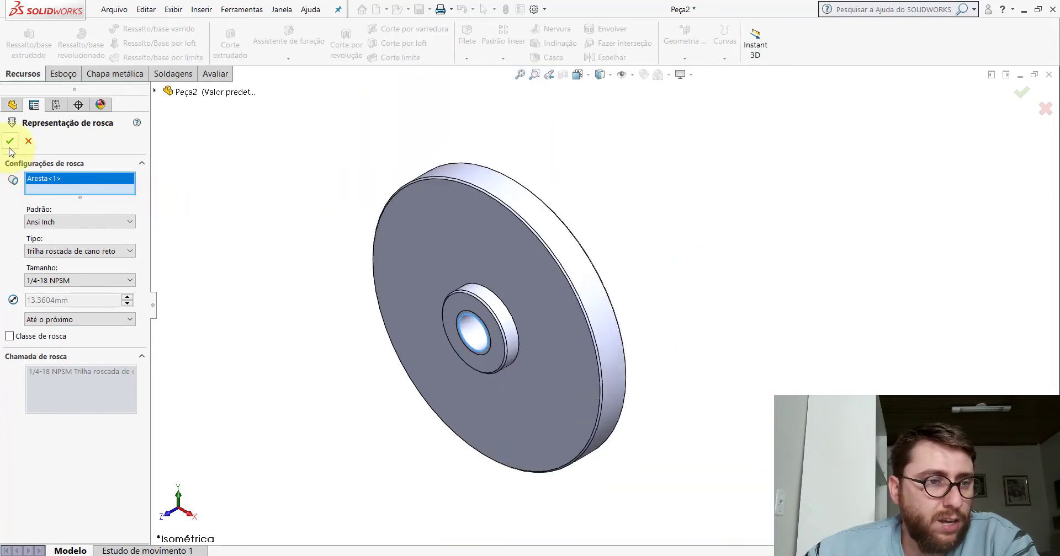
left_click(10, 141)
scroll(513, 345, "down", 2)
scroll(548, 291, "down", 2)
scroll(551, 291, "up", 4)
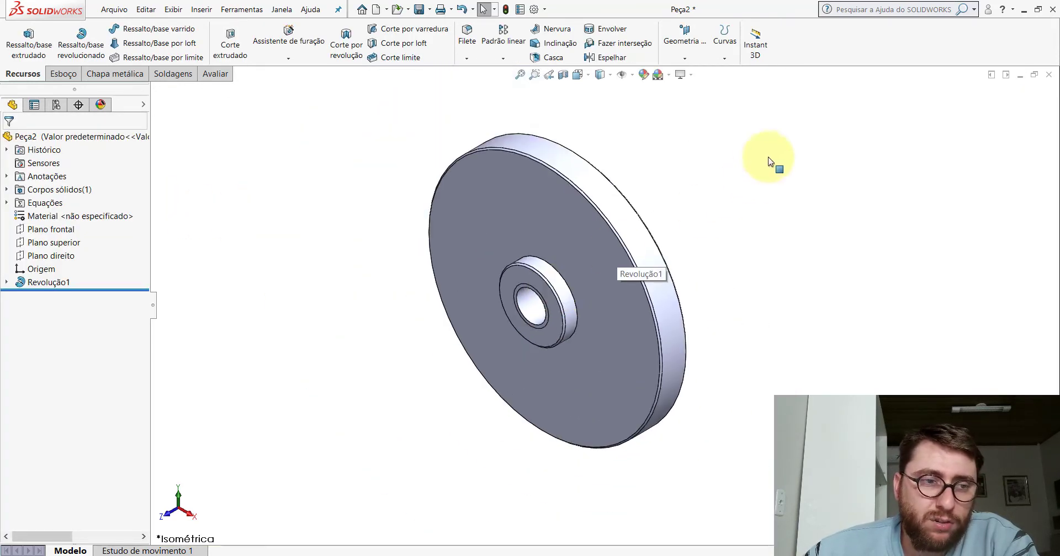
right_click(46, 172)
left_click(65, 177)
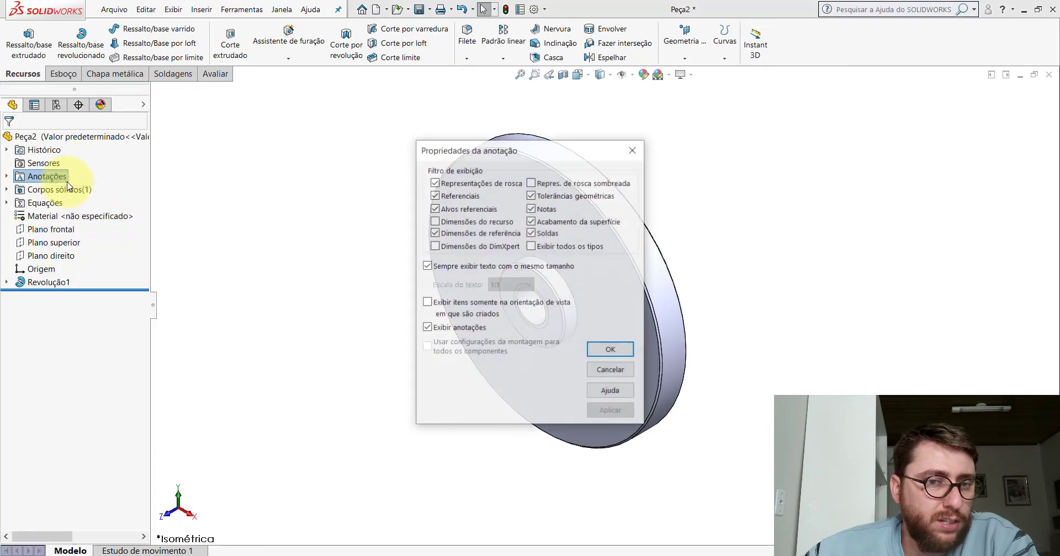
left_click(531, 184)
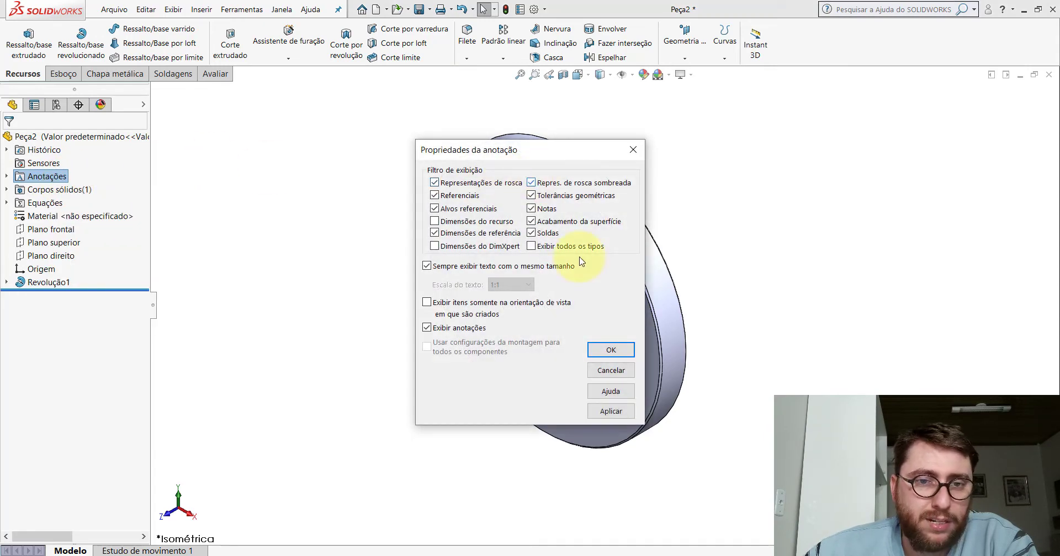
left_click(611, 349)
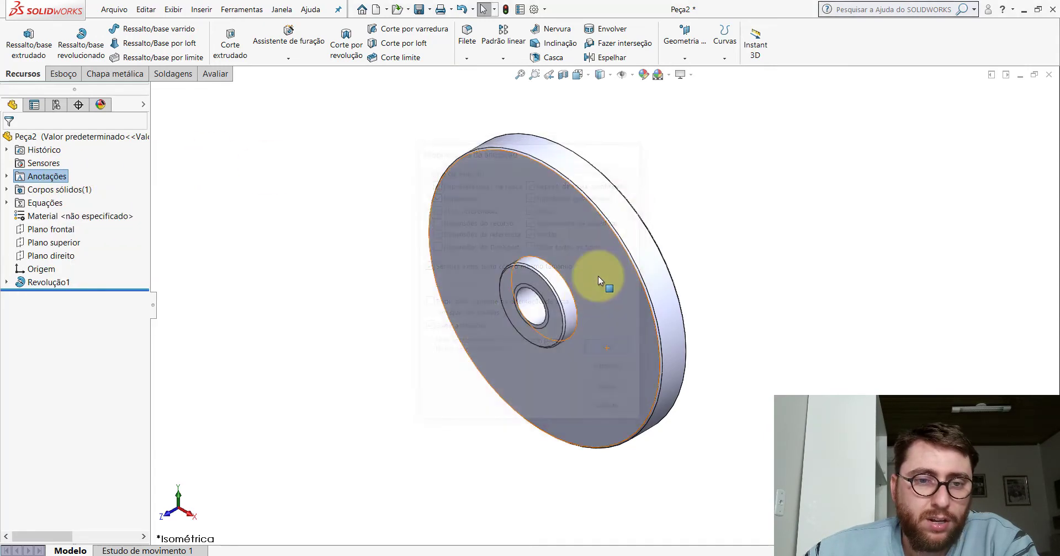
left_click(633, 75)
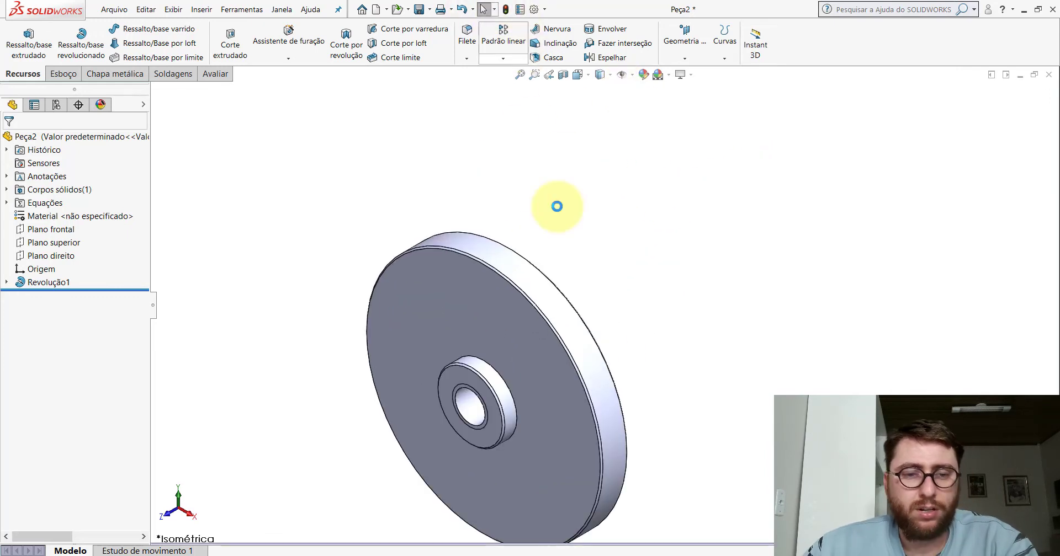
scroll(554, 283, "up", 3)
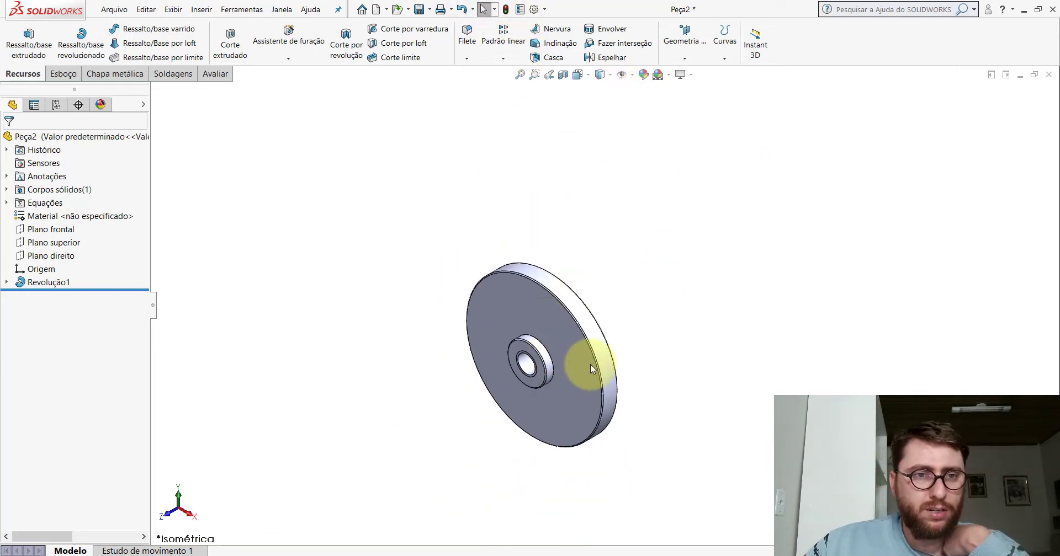
scroll(590, 363, "down", 2)
scroll(509, 333, "down", 3)
scroll(588, 382, "up", 2)
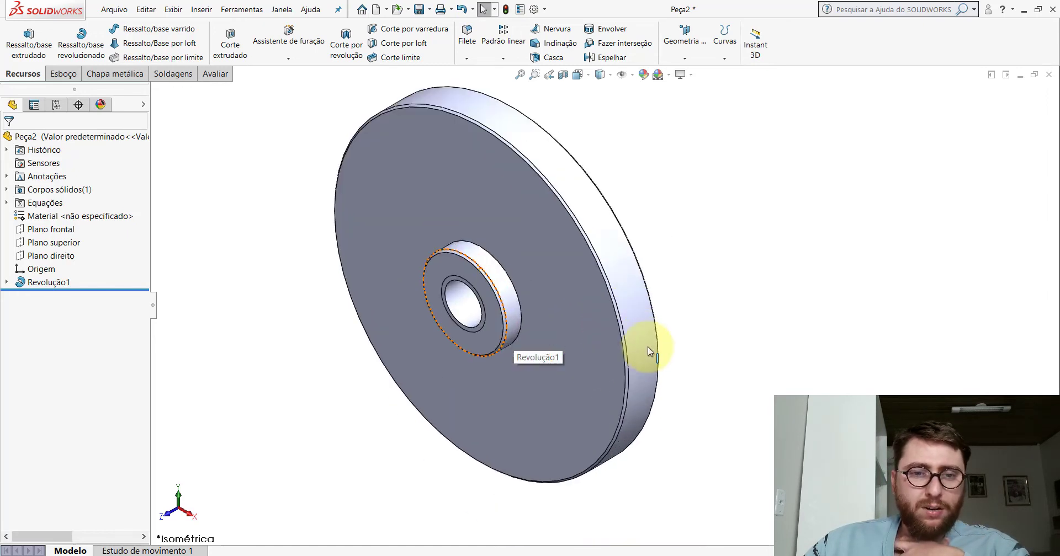
scroll(629, 232, "up", 2)
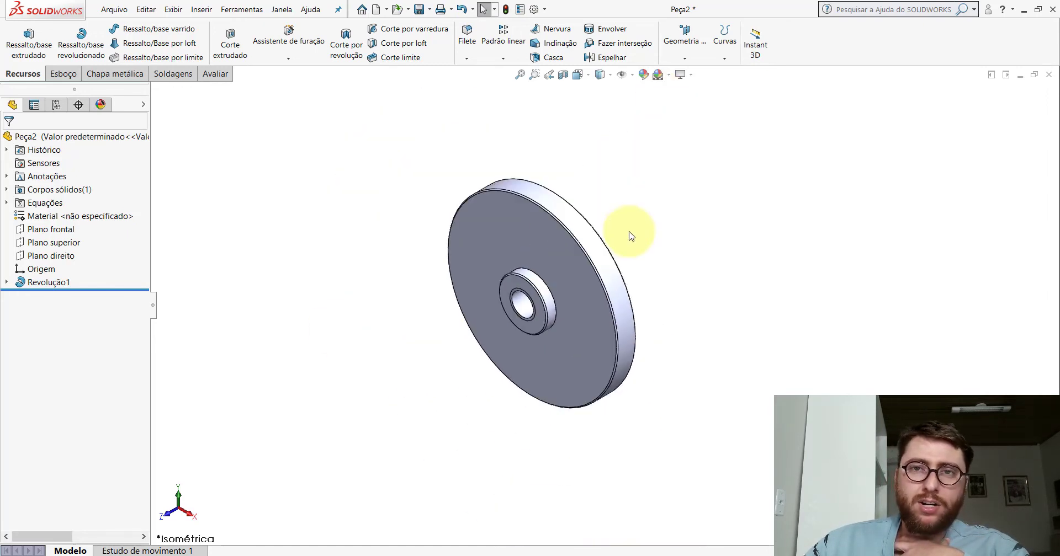
scroll(591, 263, "down", 2)
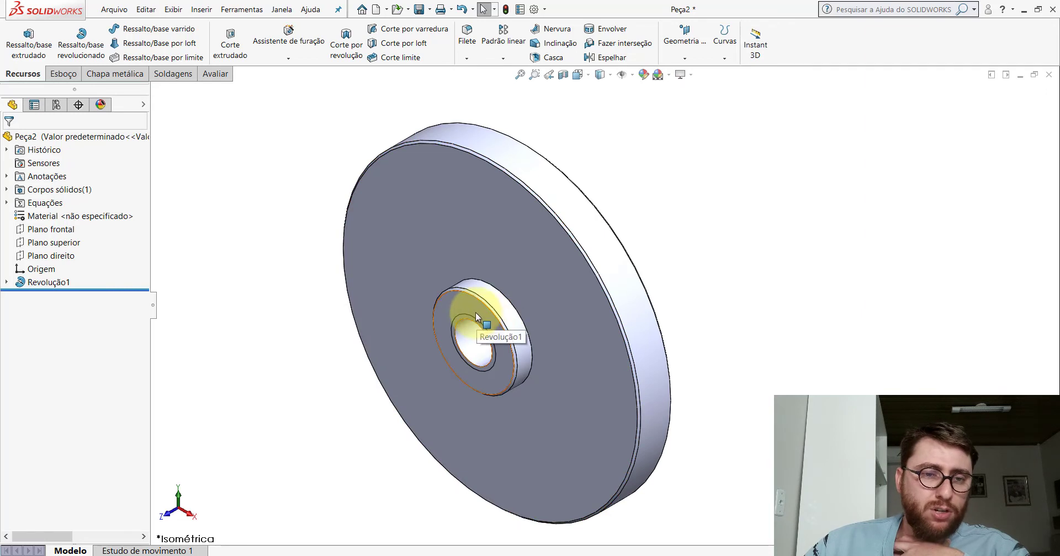
left_click(478, 352)
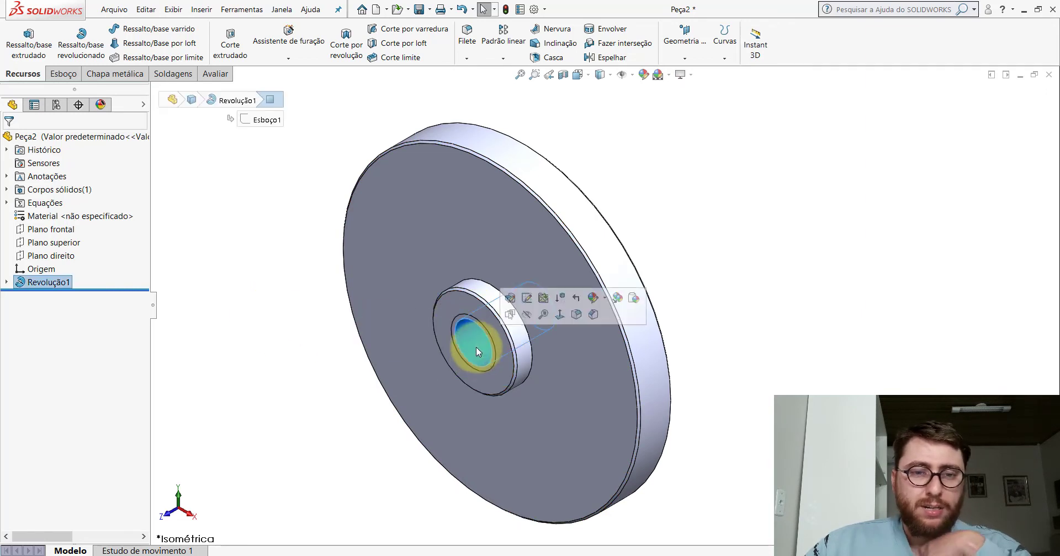
left_click(280, 261)
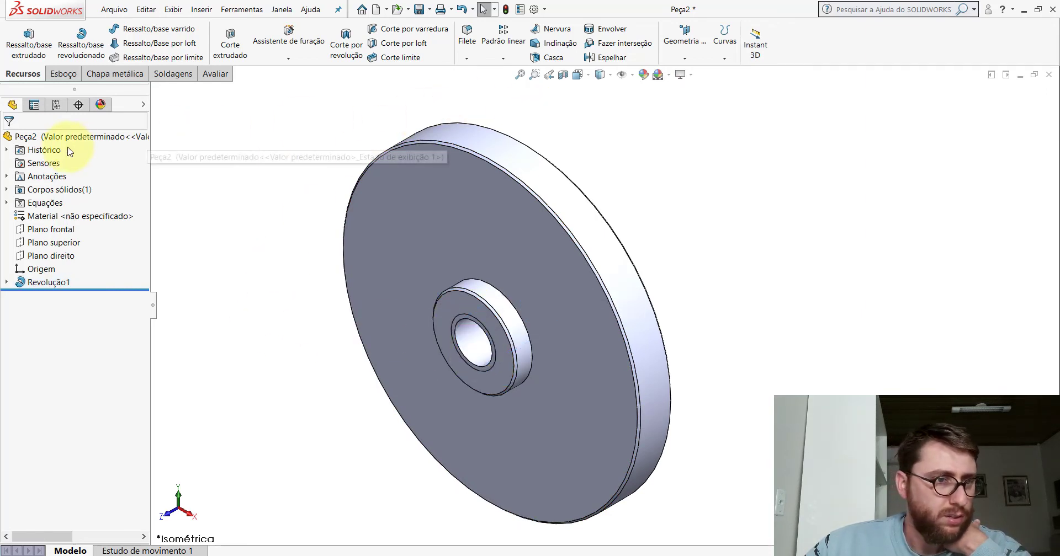
Step: Hide and then reshow the cosmetic thread under Revolução1
left_click(7, 177)
left_click(7, 176)
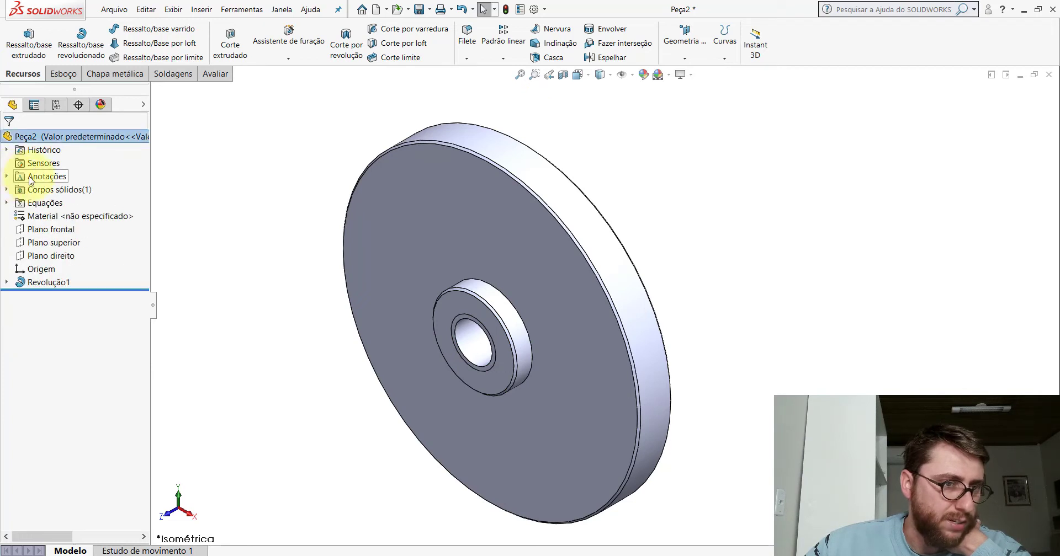
left_click(7, 283)
right_click(33, 308)
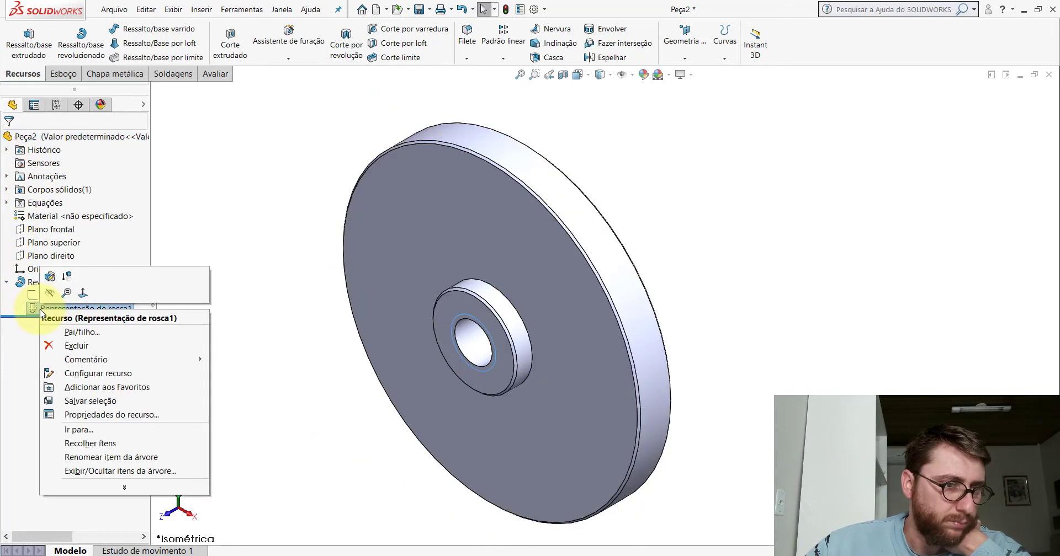
left_click(51, 293)
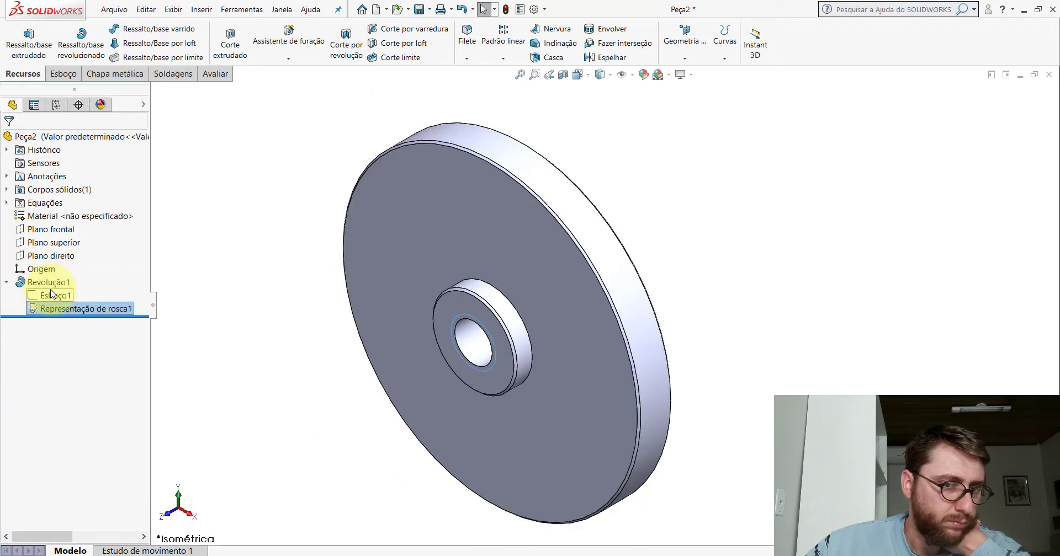
right_click(73, 307)
left_click(78, 276)
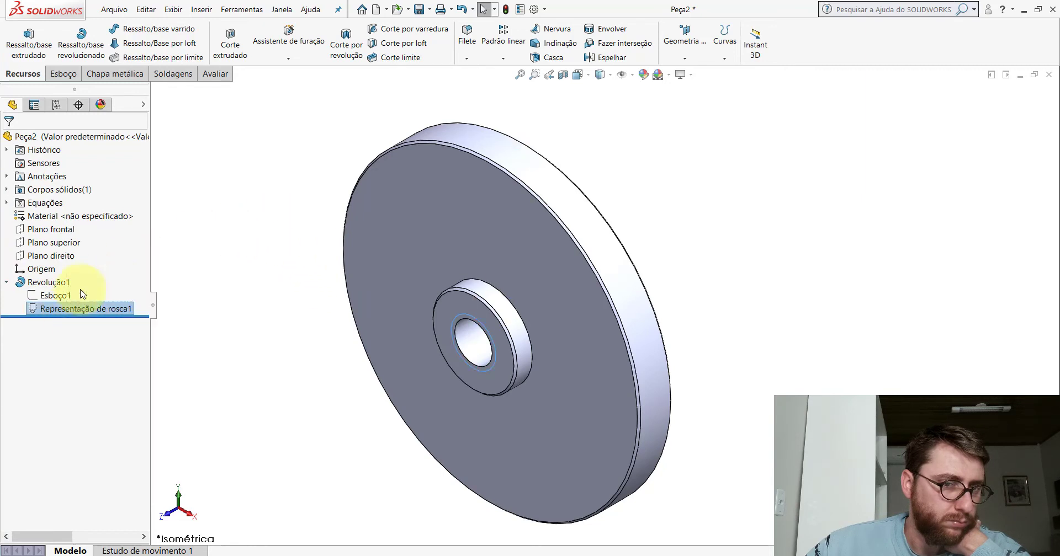
left_click(295, 211)
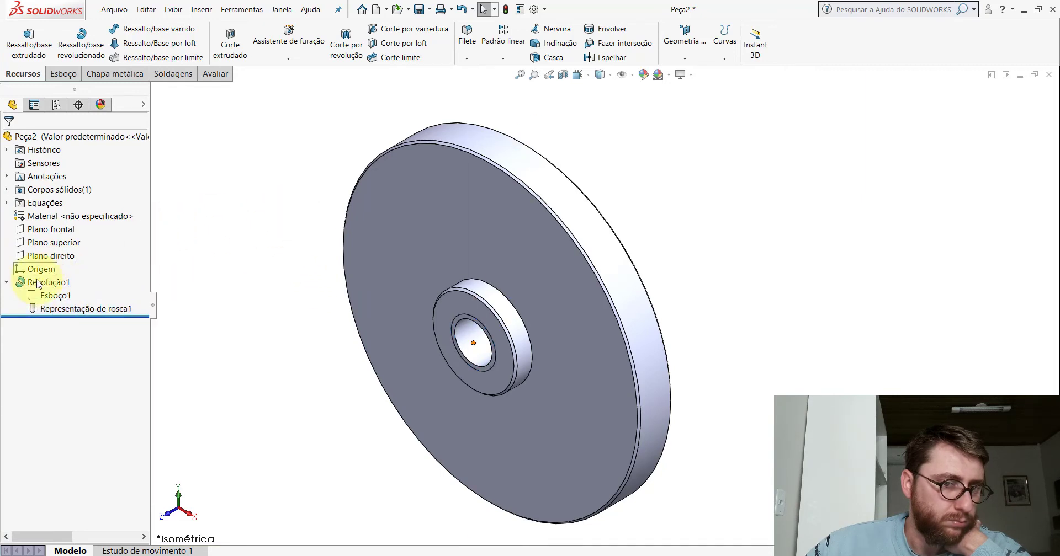
left_click(6, 282)
Step: Enable DimXpert dimensions in the annotation display filter
right_click(47, 177)
left_click(83, 189)
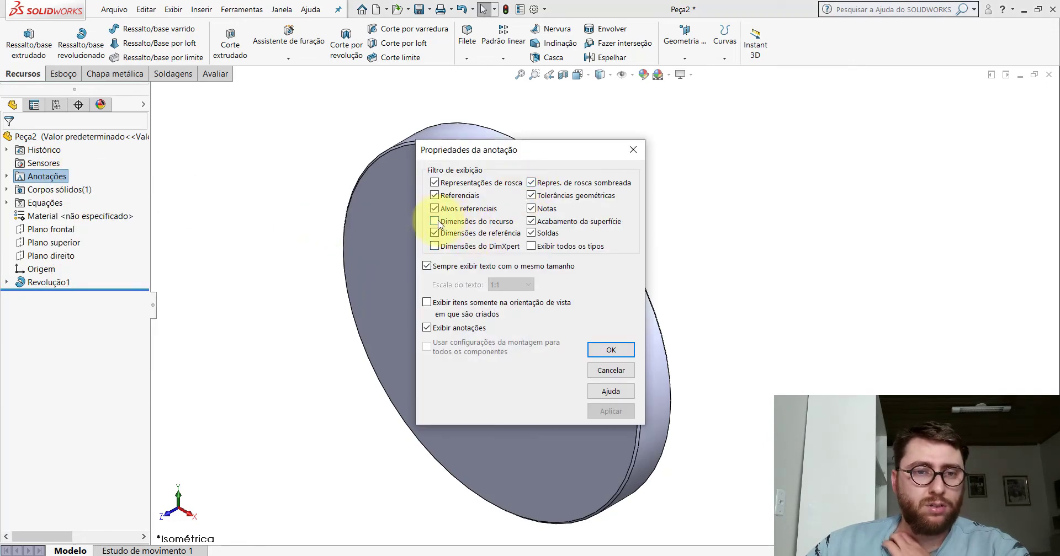
left_click(436, 246)
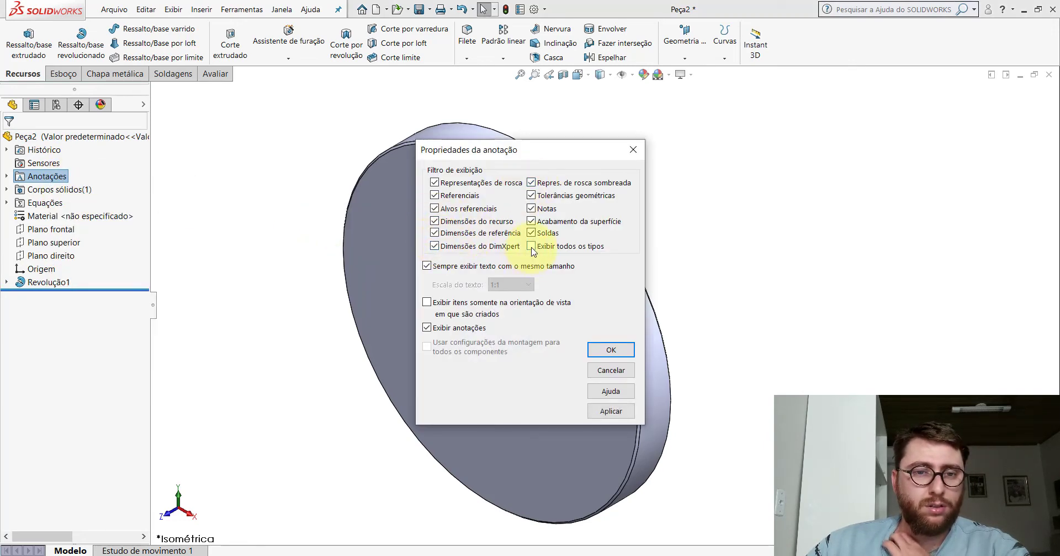
left_click(610, 349)
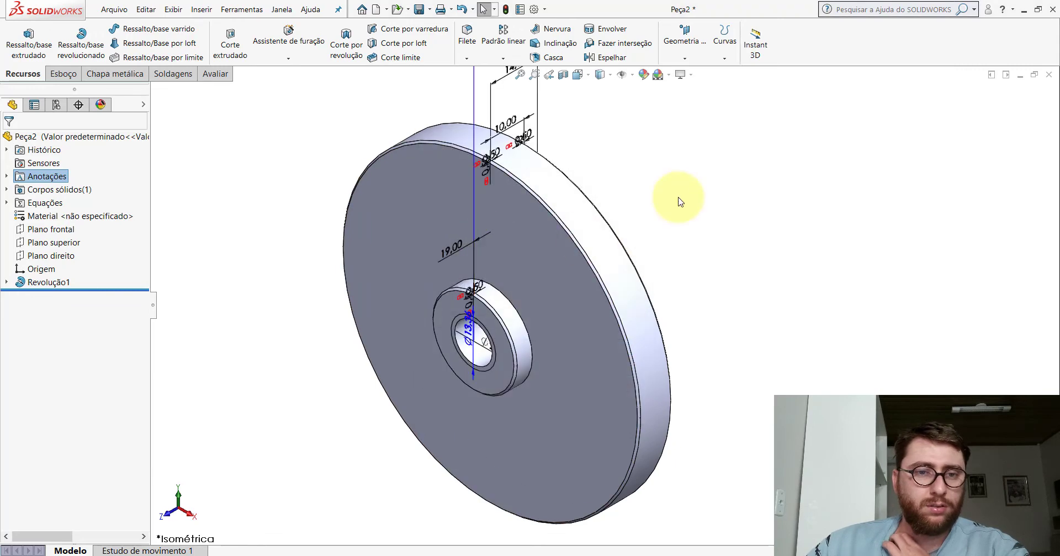
Step: Turn off annotation display and uncheck Exibir todos os tipos in the filter
right_click(36, 177)
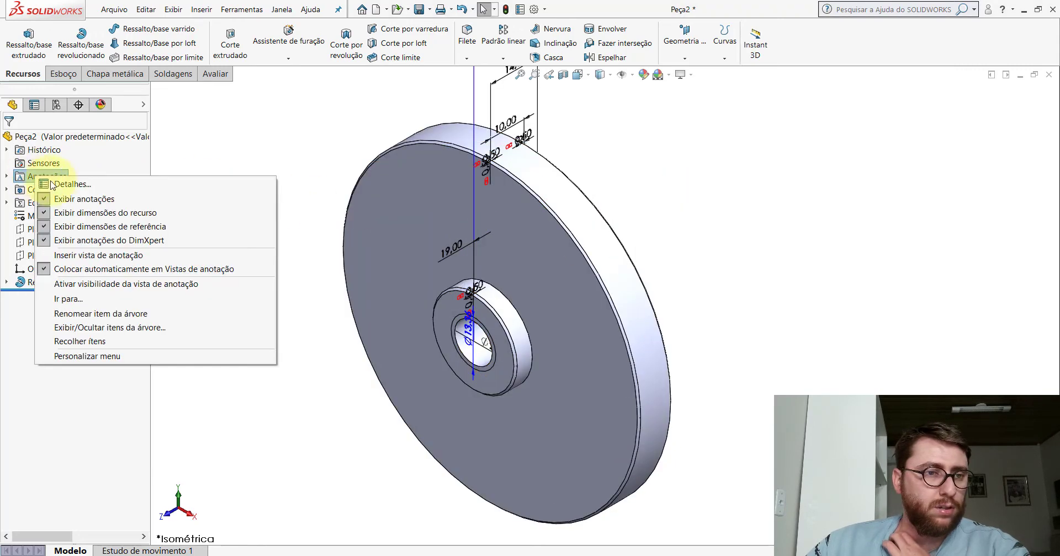
left_click(60, 198)
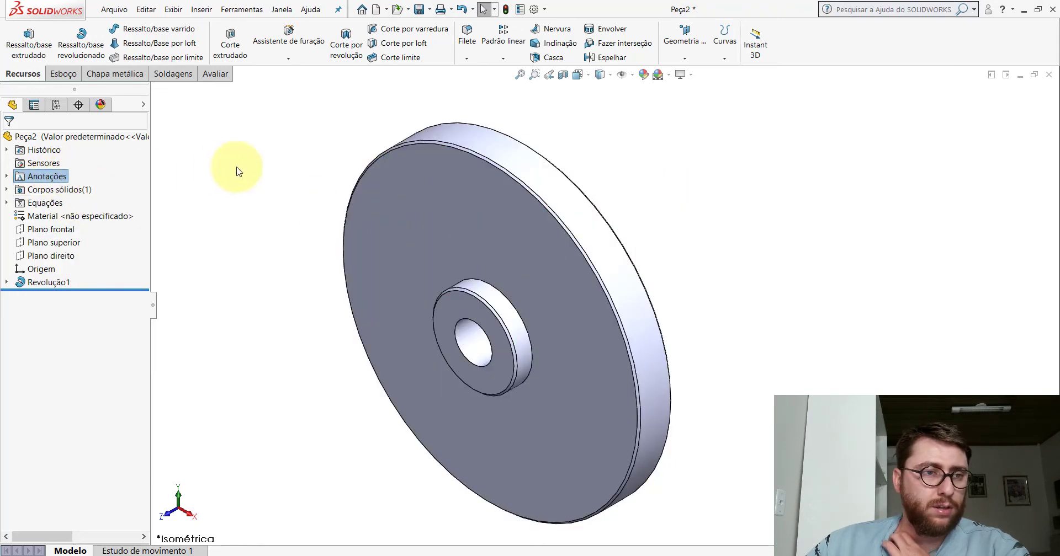
right_click(50, 177)
left_click(77, 177)
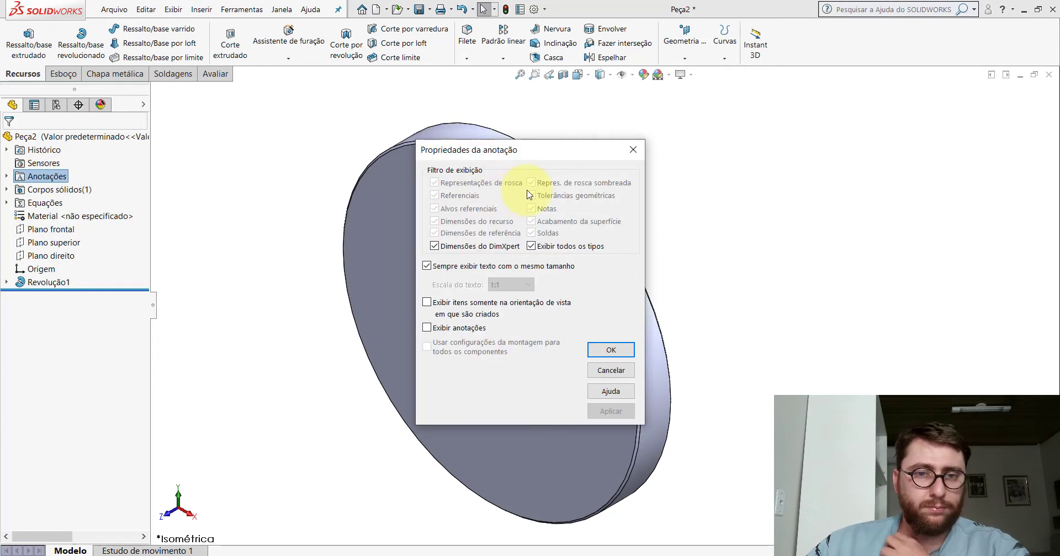
left_click(531, 247)
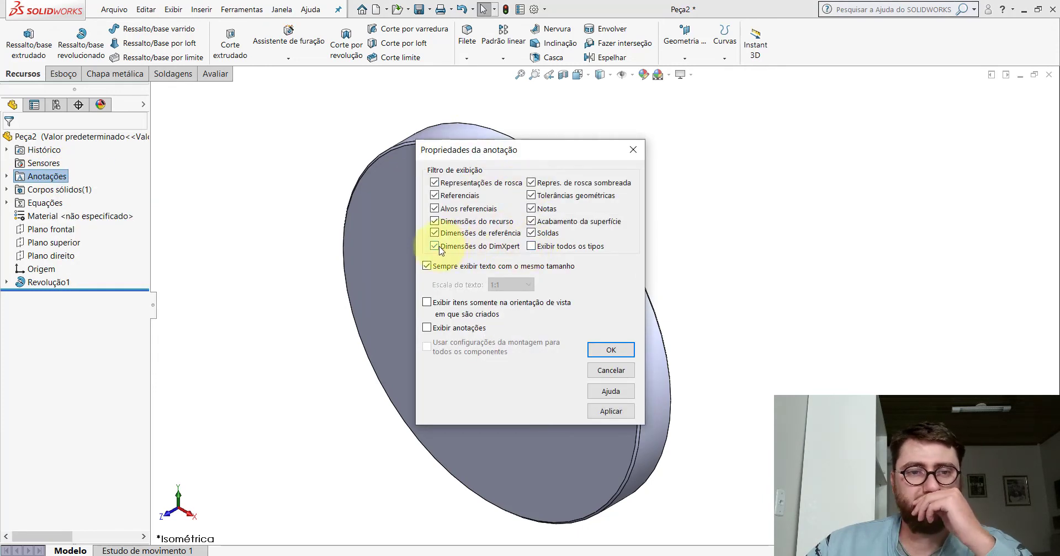
left_click(608, 351)
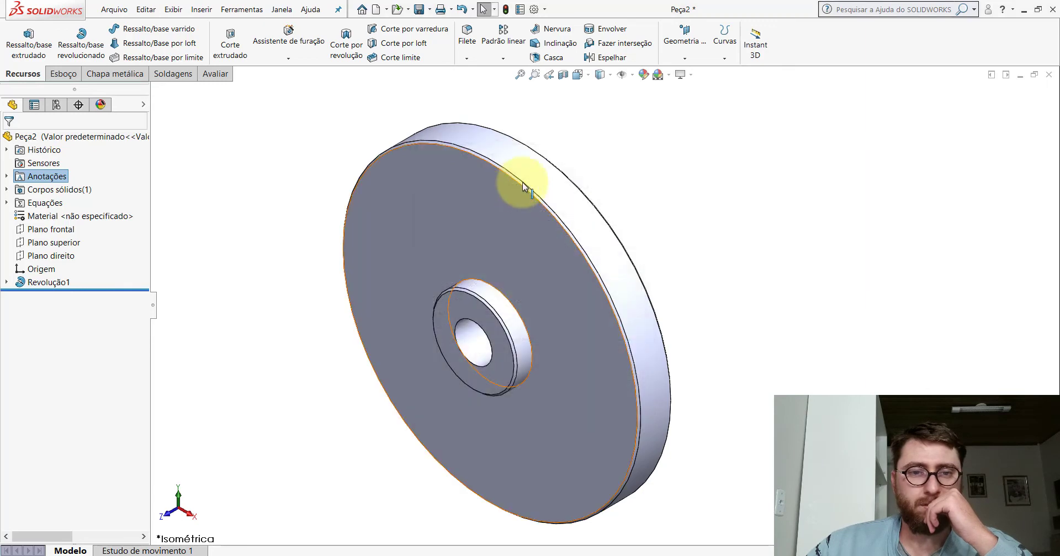
Step: Turn annotations back on, excluding reference dimensions from the display filter
right_click(43, 178)
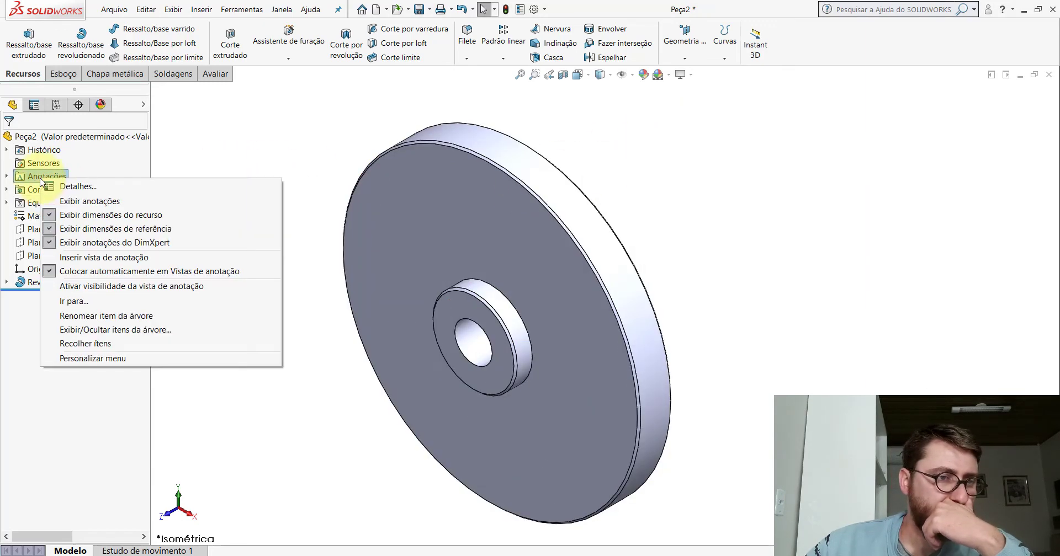
left_click(70, 202)
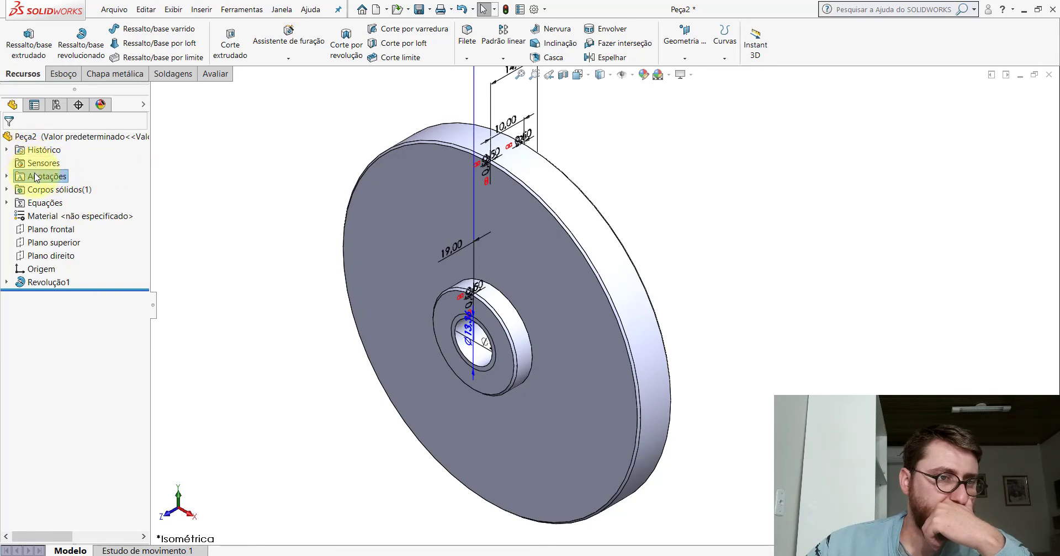
right_click(35, 177)
left_click(49, 184)
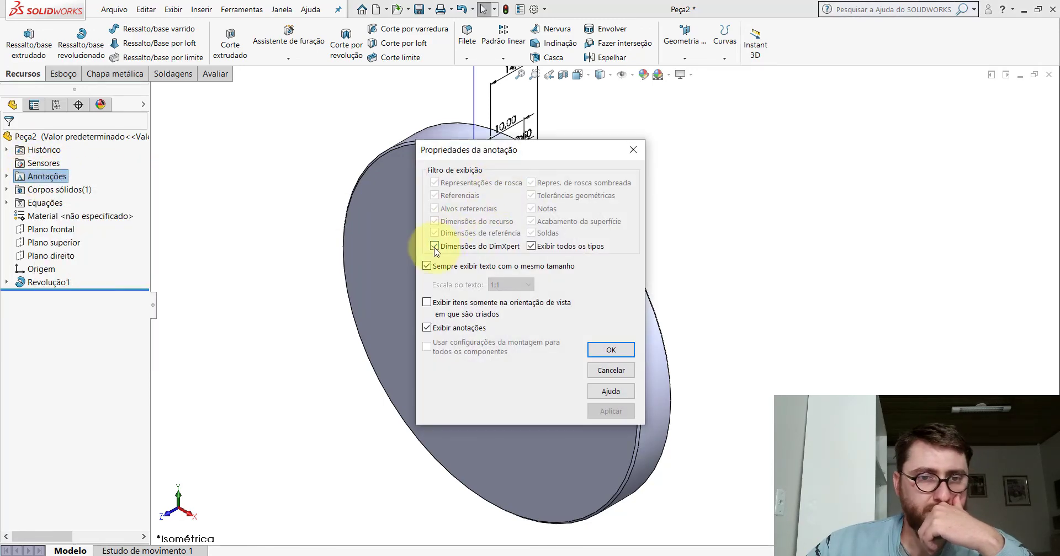
left_click(532, 246)
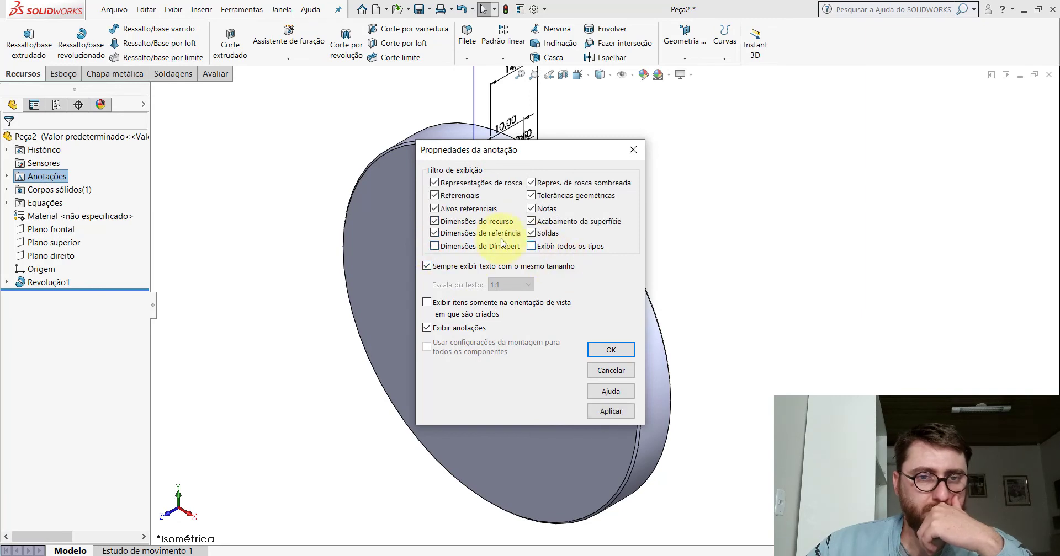
left_click(434, 233)
left_click(602, 351)
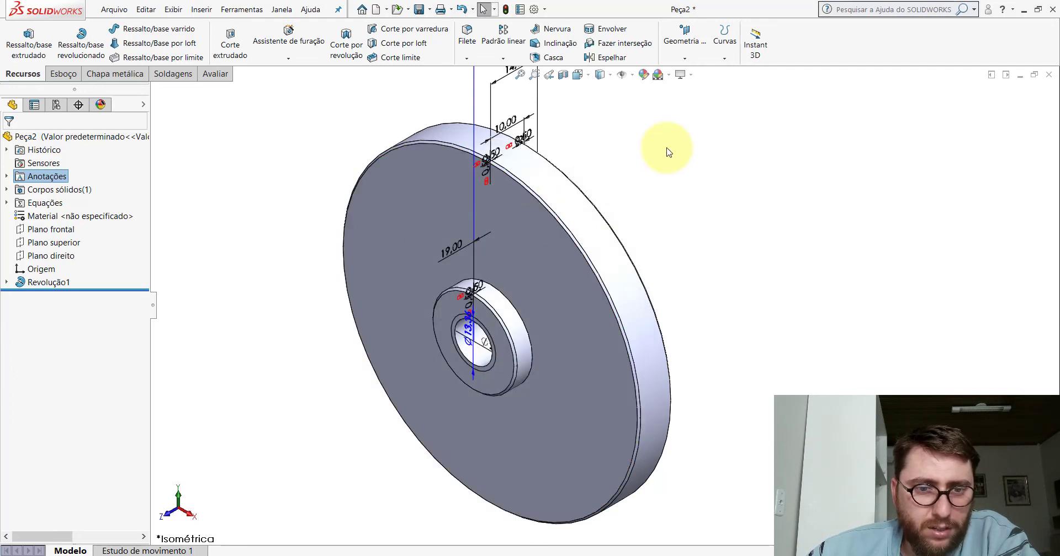
Step: Hide the 10.00 dimension on the disc
right_click(507, 124)
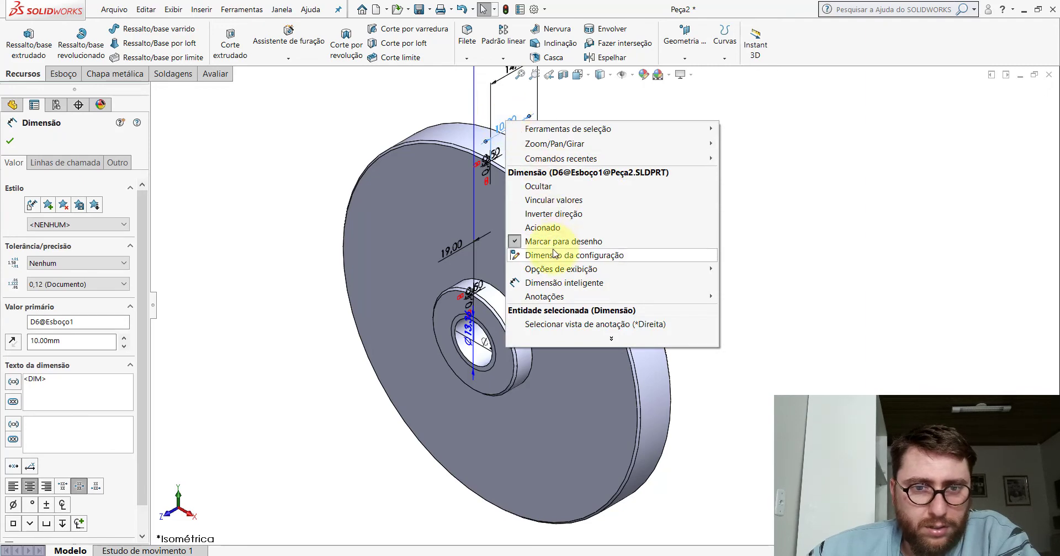
left_click(536, 186)
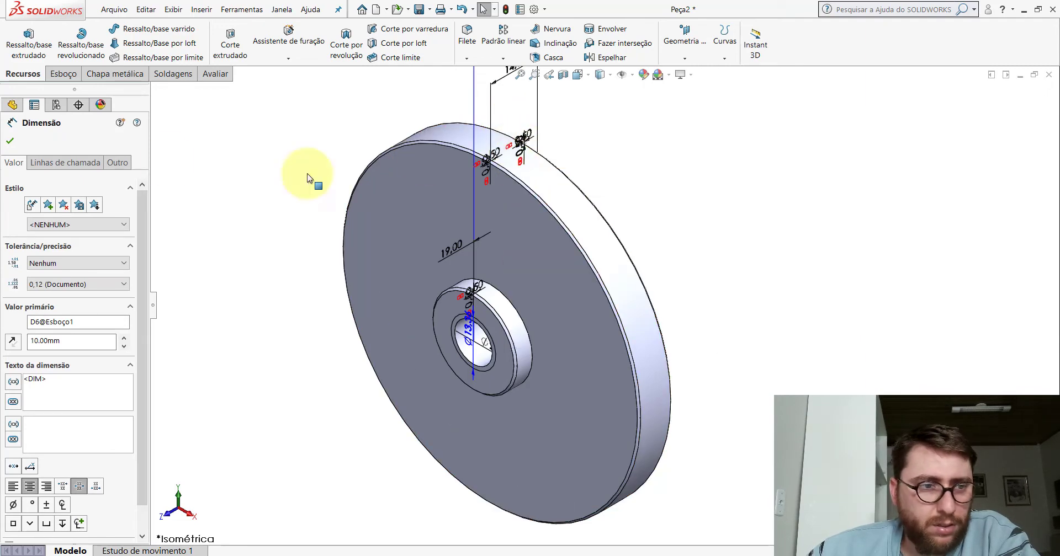
left_click(10, 140)
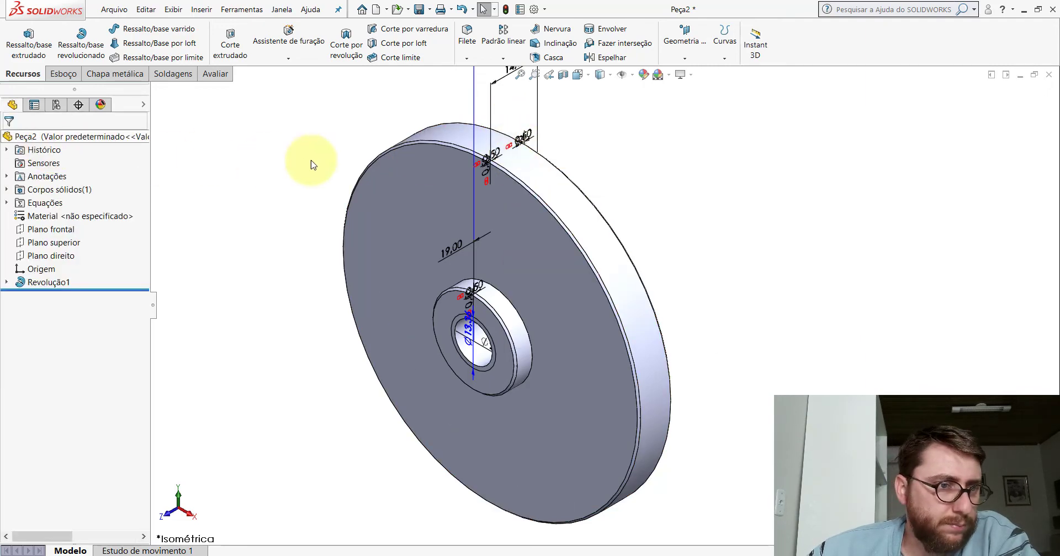
Step: Hide the sketch dimensions on the flange with Hide/Show Items
left_click(7, 177)
left_click(6, 176)
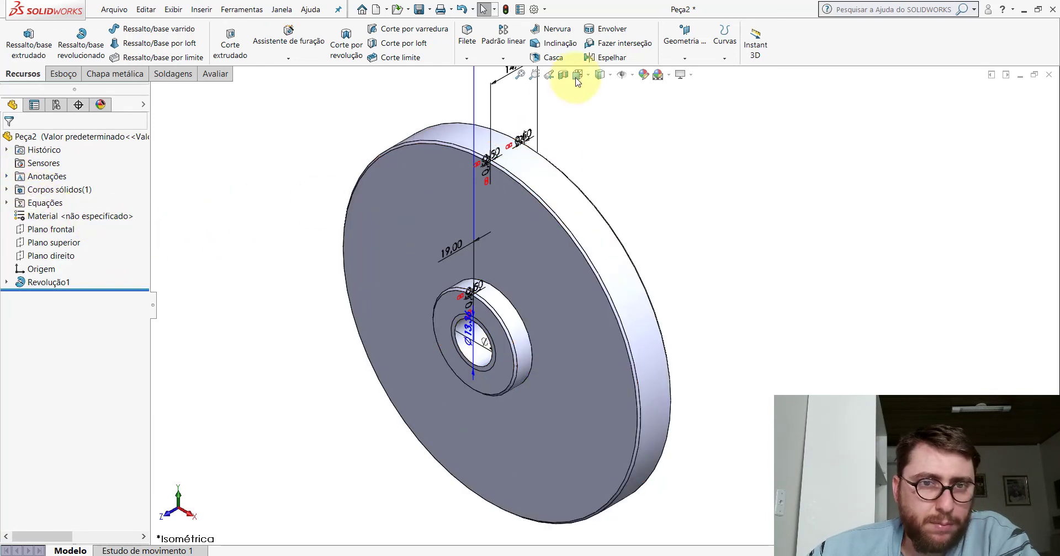
left_click(621, 75)
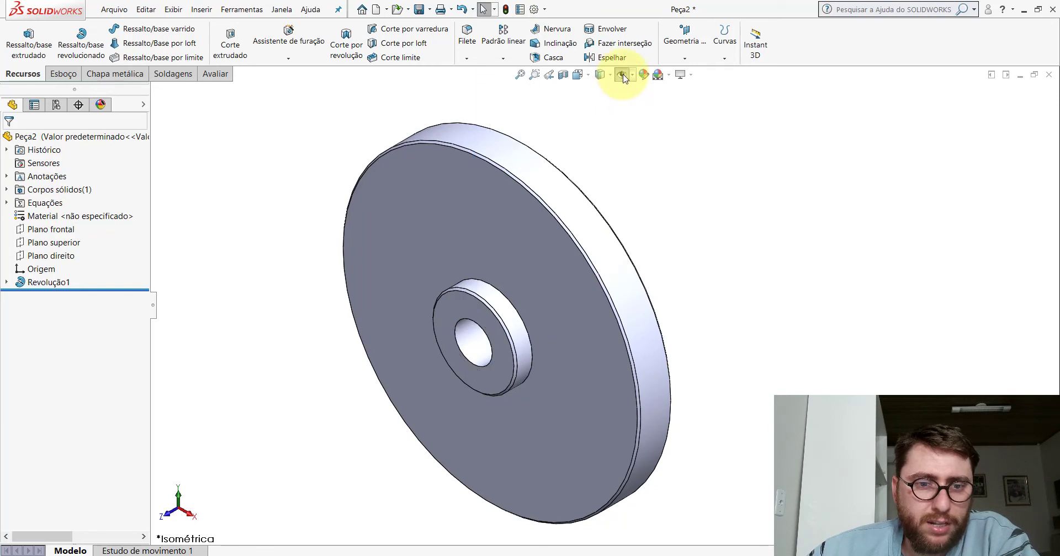
scroll(617, 296, "up", 3)
scroll(617, 295, "down", 3)
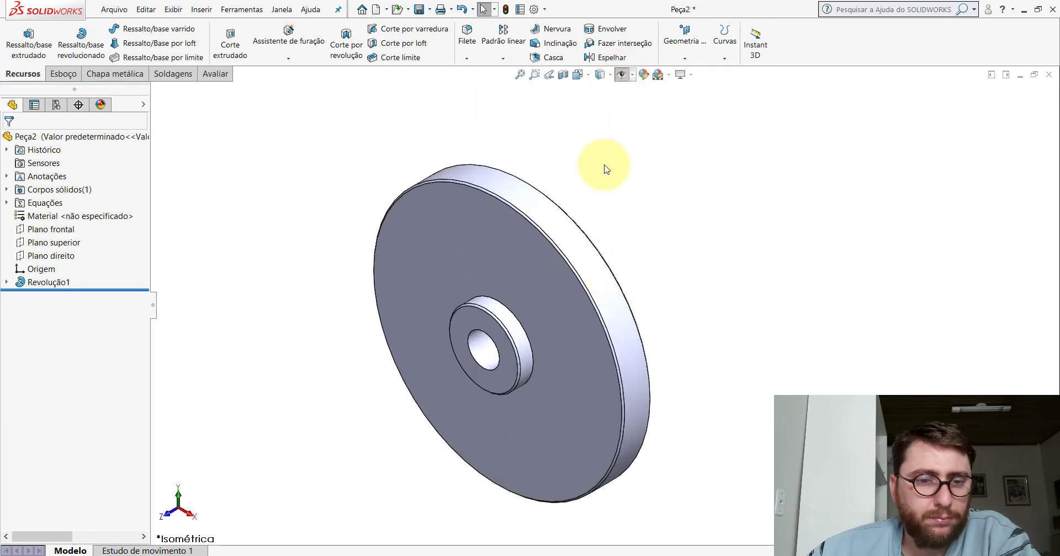
right_click(33, 216)
left_click(149, 148)
Step: Bring up Propriedades da anotação from the Anotações folder's Detalhes option
left_click(7, 177)
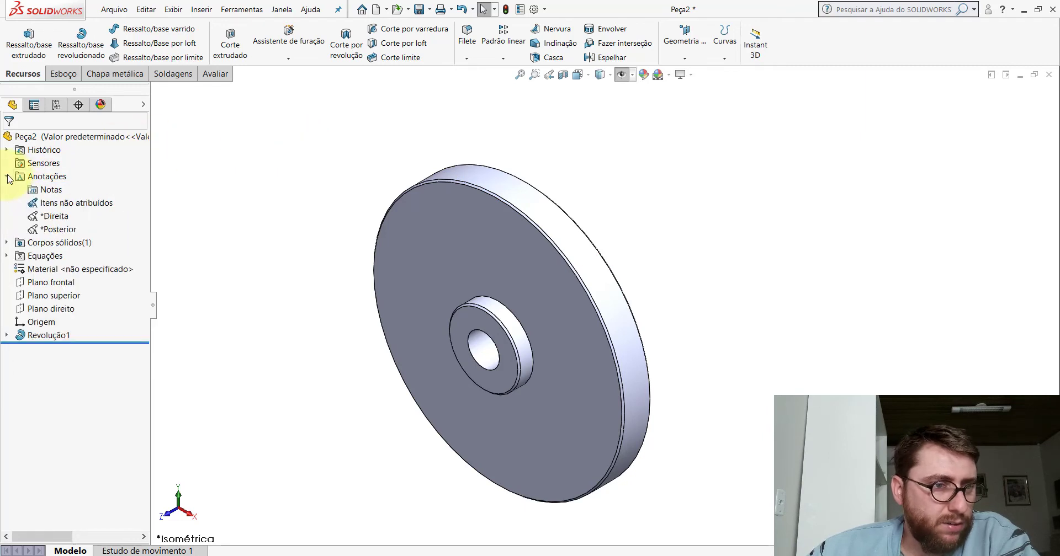
left_click(15, 177)
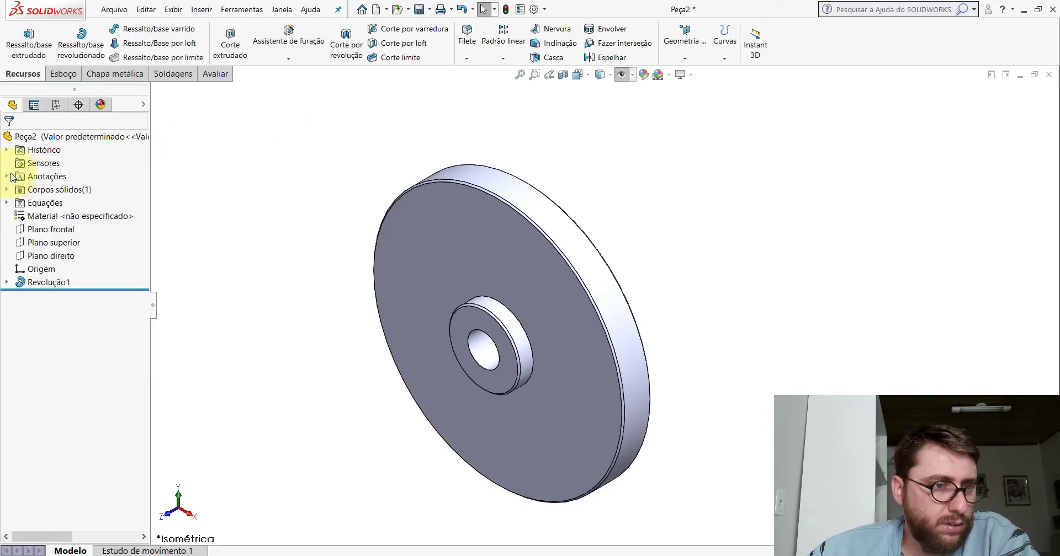
right_click(40, 179)
left_click(61, 186)
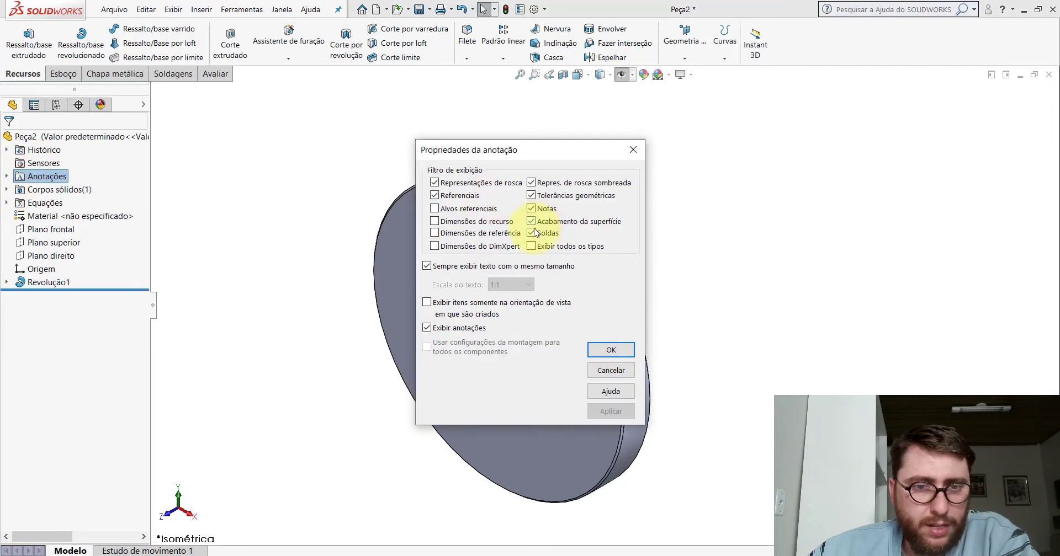
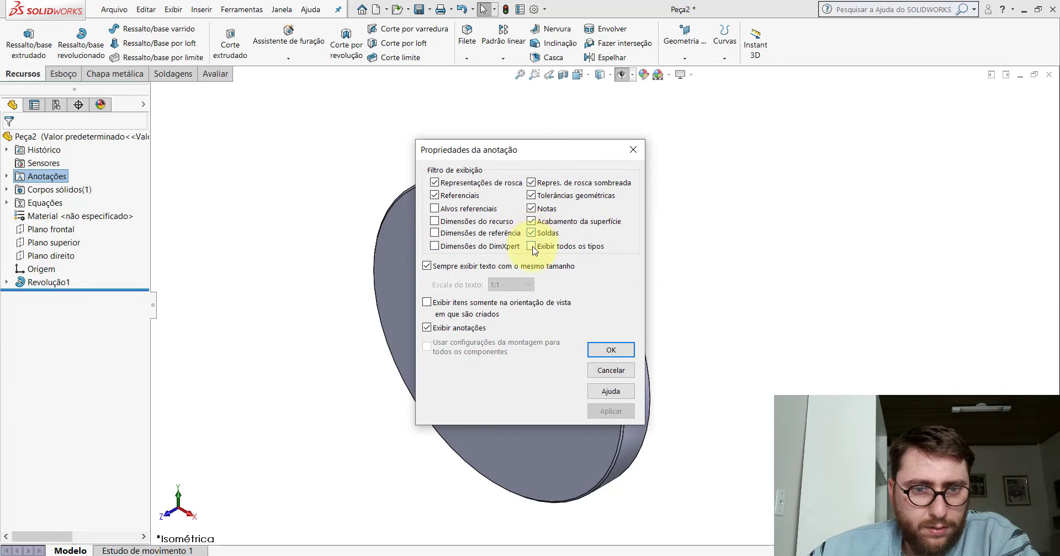
Step: Turn on thread representation display and toggle Show Feature Dimensions for annotations
left_click(435, 184)
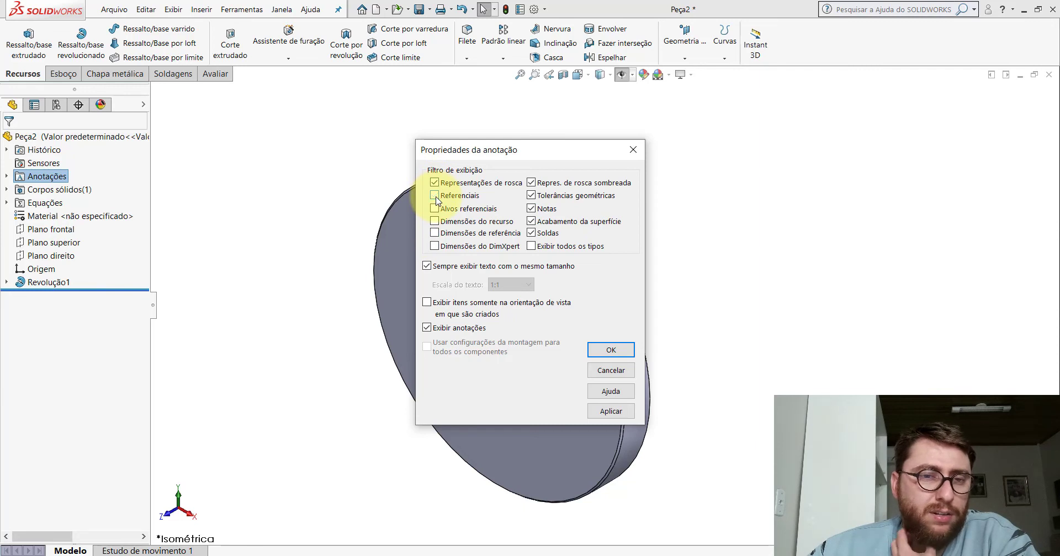
left_click(600, 351)
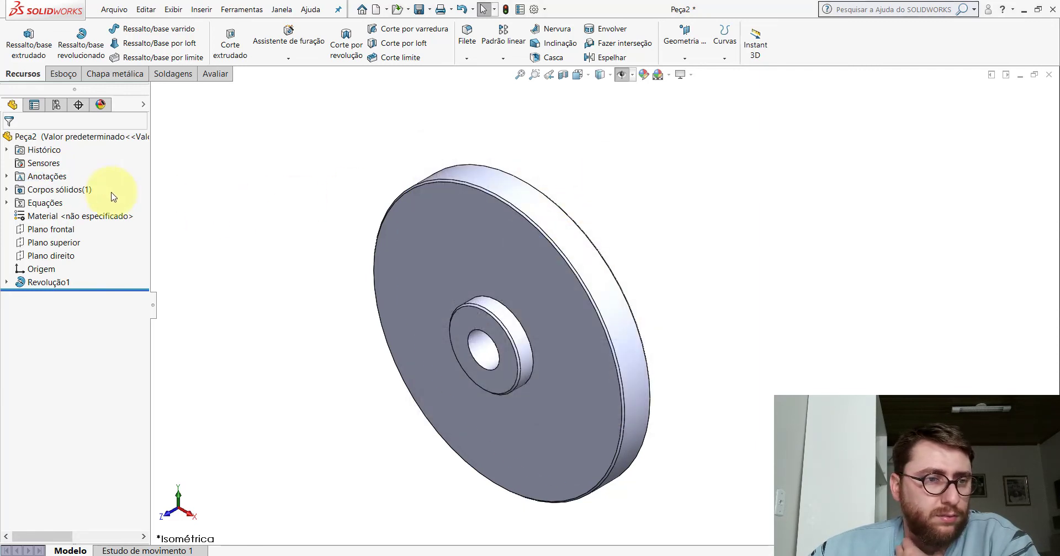
right_click(37, 177)
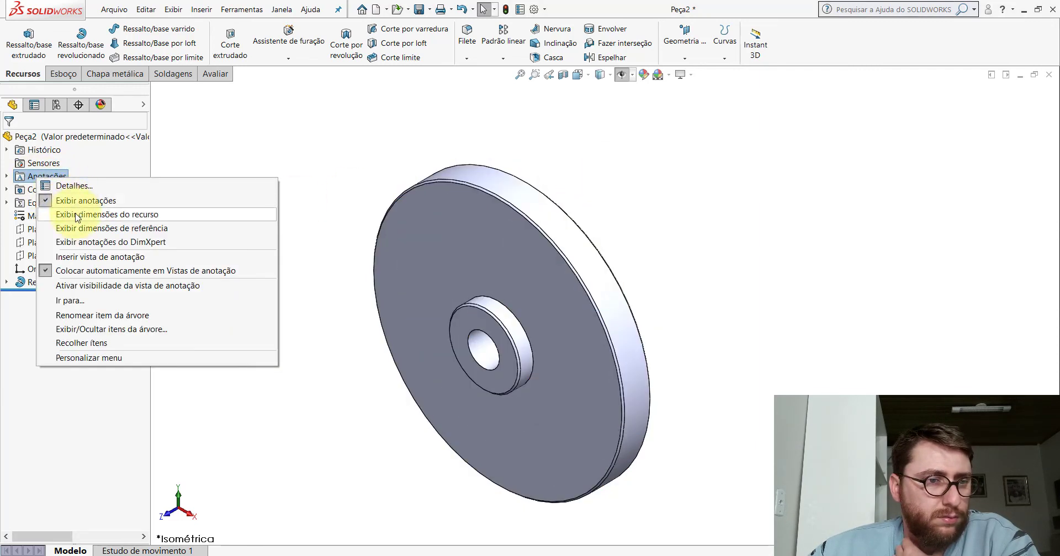
left_click(76, 215)
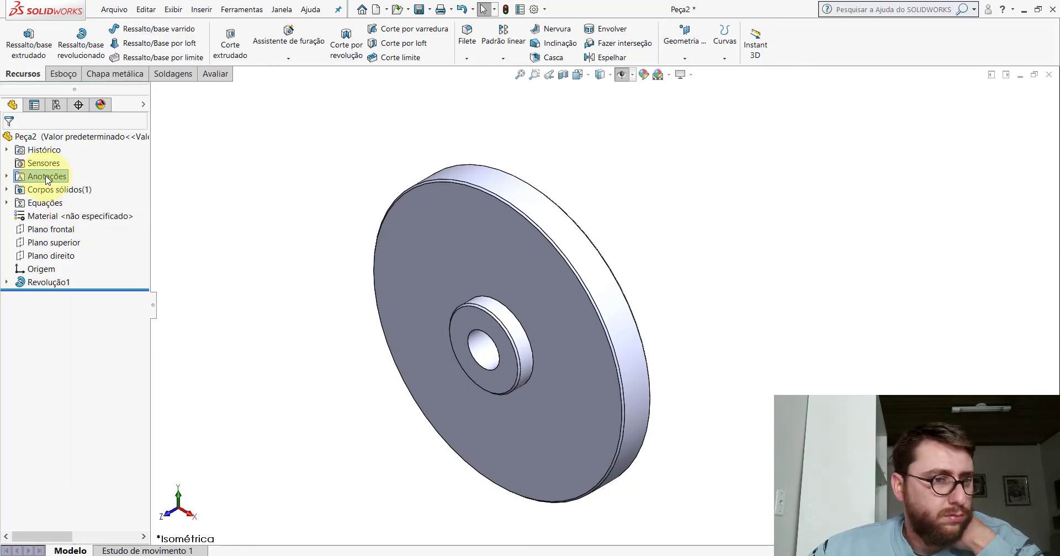
right_click(47, 177)
left_click(72, 225)
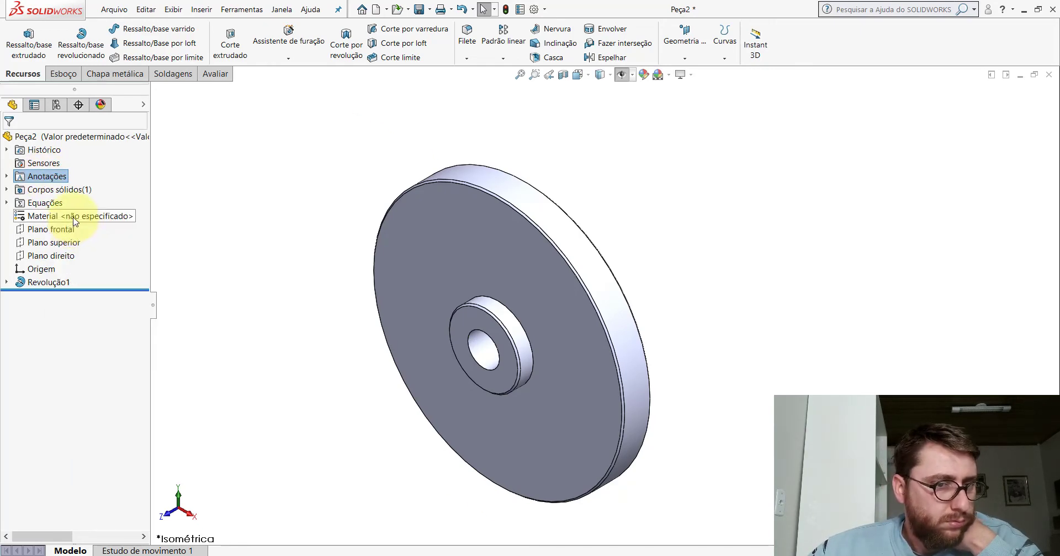
Step: Check the Sensors and annotation options, then show the disc's sketch dimensions
right_click(49, 166)
left_click(281, 220)
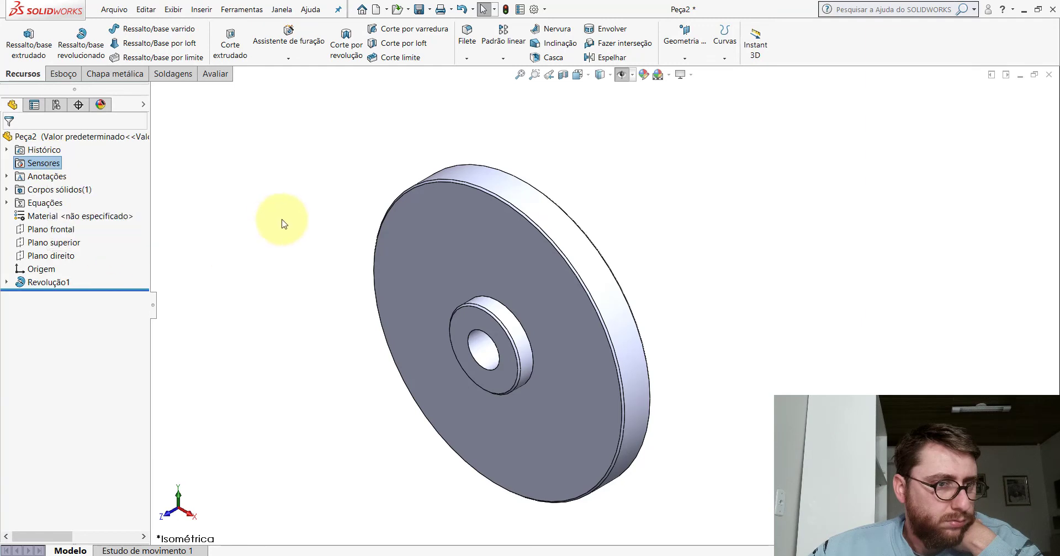
right_click(35, 176)
left_click(69, 241)
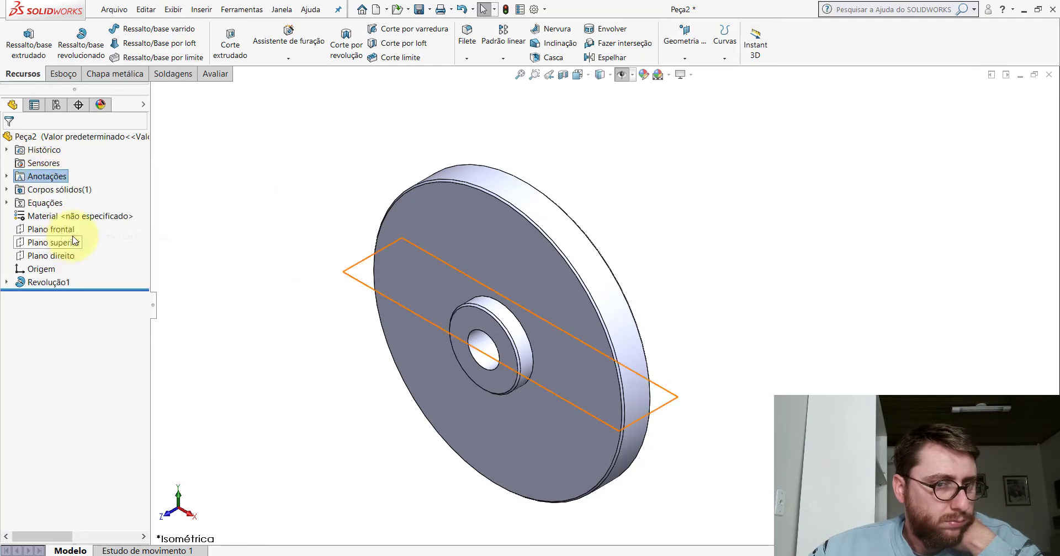
left_click(622, 75)
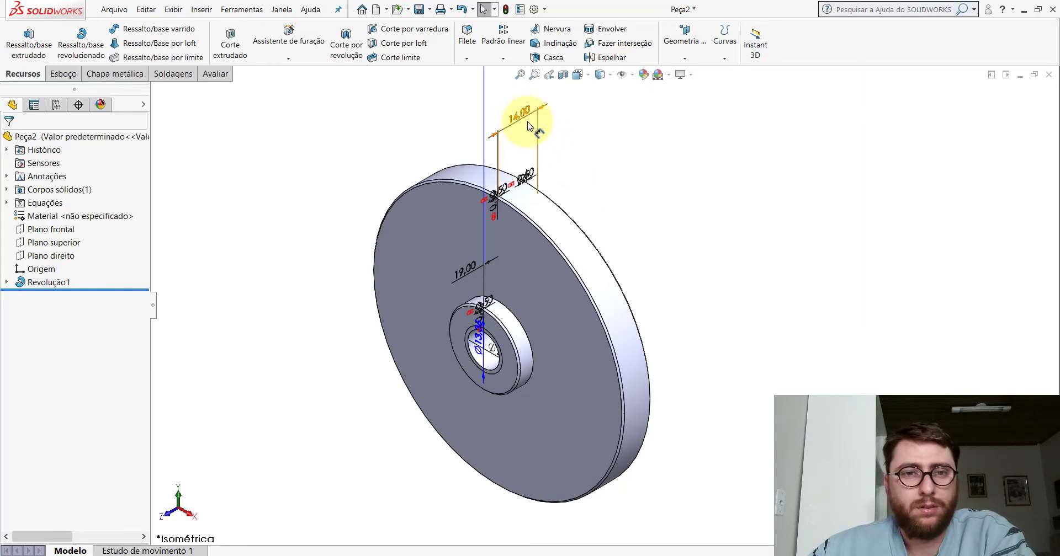
scroll(620, 206, "up", 3)
scroll(551, 209, "down", 3)
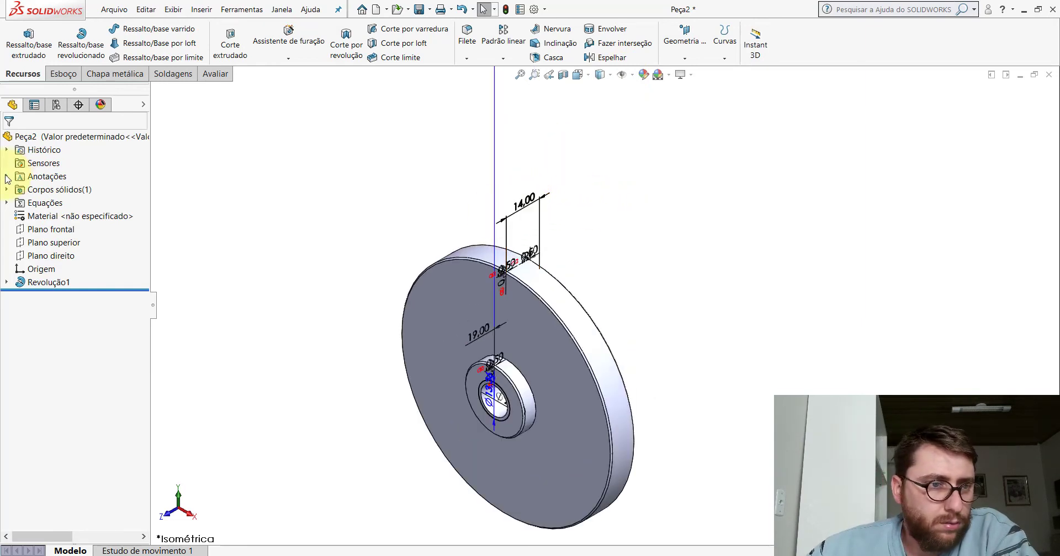
Step: Set the Annotation Details properties so the dimensions are hidden, then confirm them
right_click(22, 178)
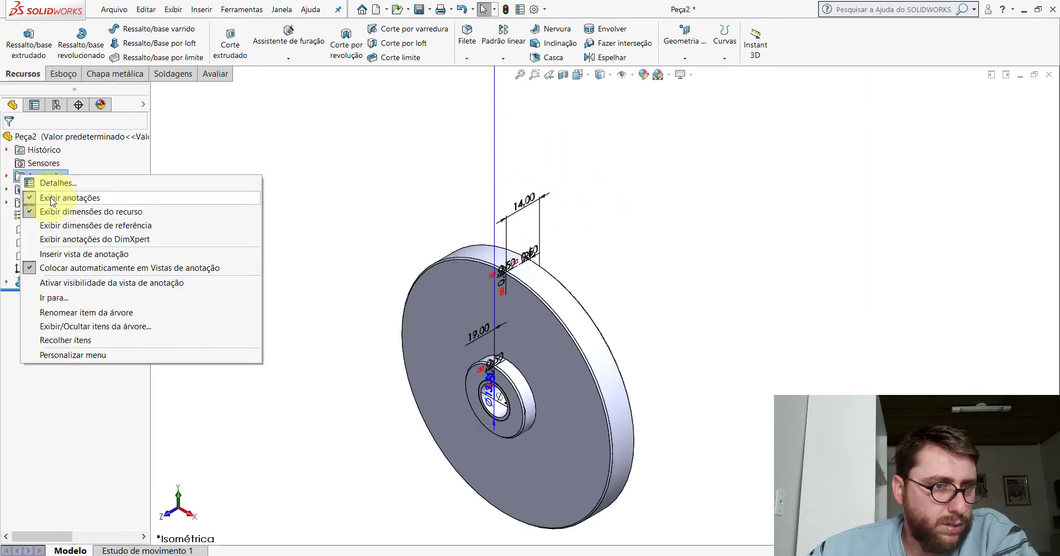
left_click(51, 185)
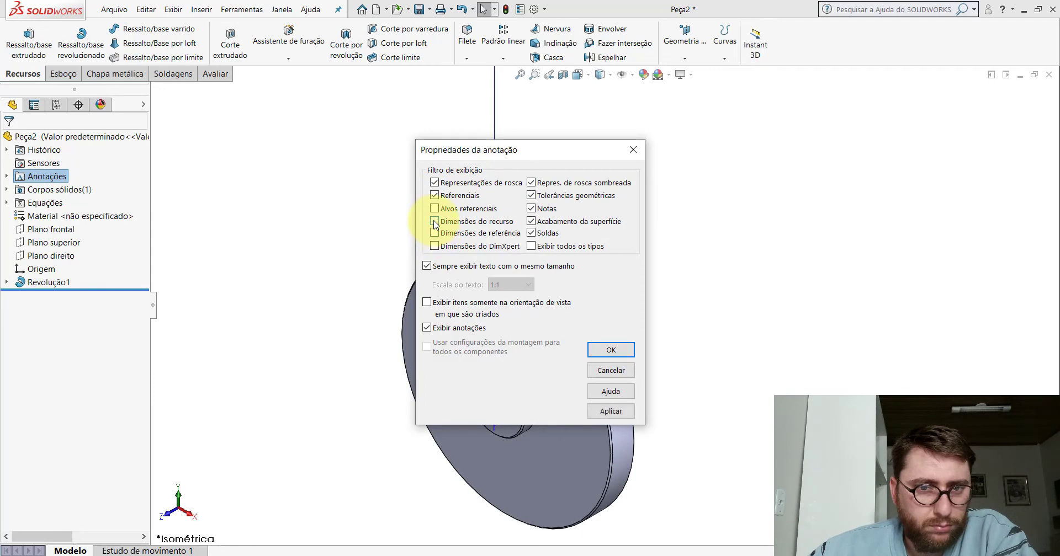
left_click(611, 351)
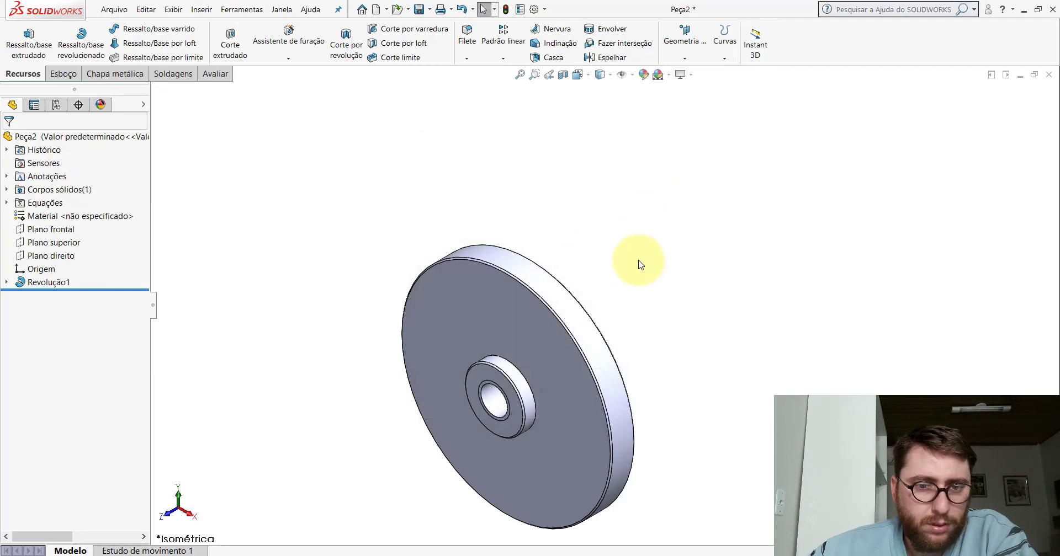
key("f")
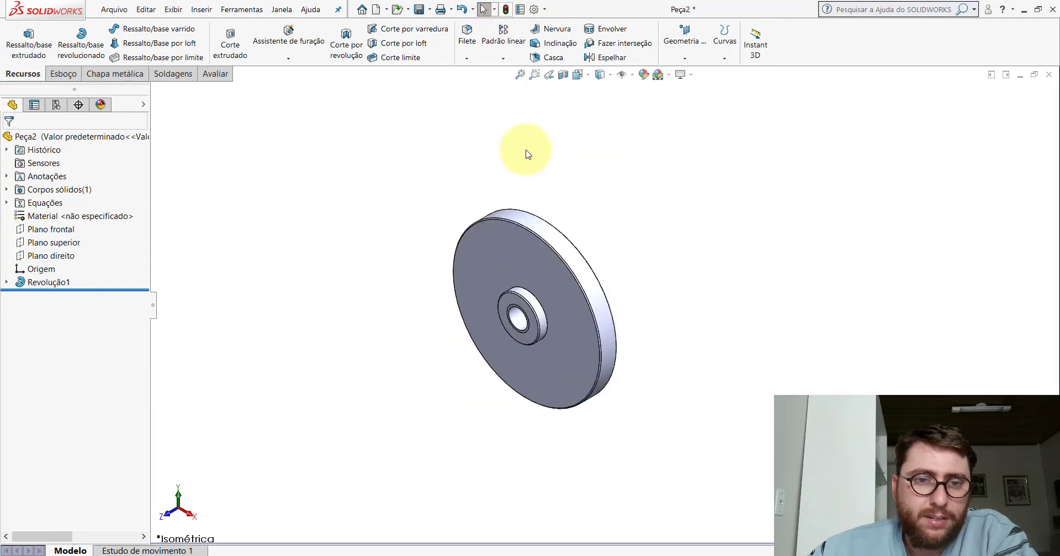
scroll(564, 319, "down", 2)
scroll(565, 319, "down", 2)
right_click(54, 174)
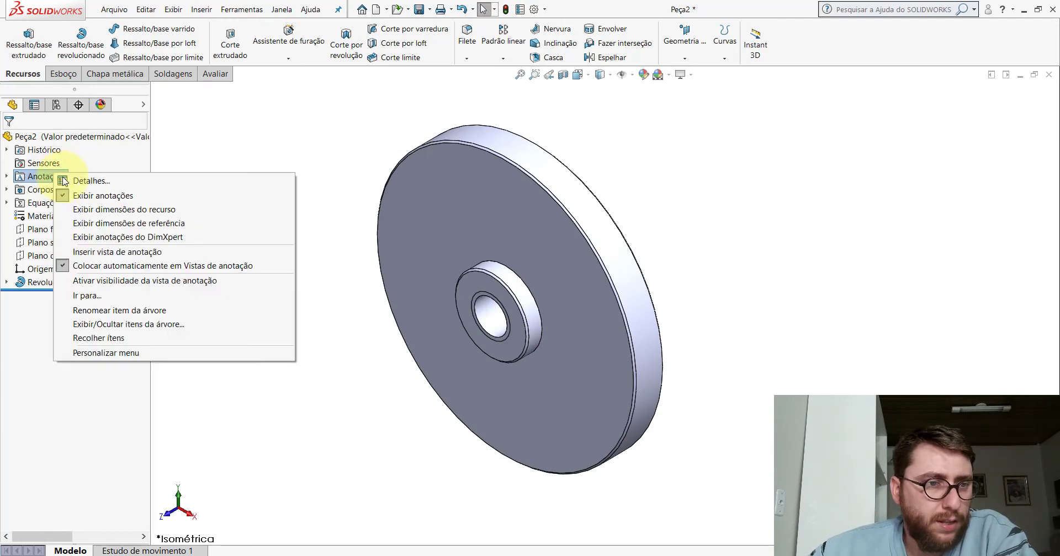
left_click(83, 178)
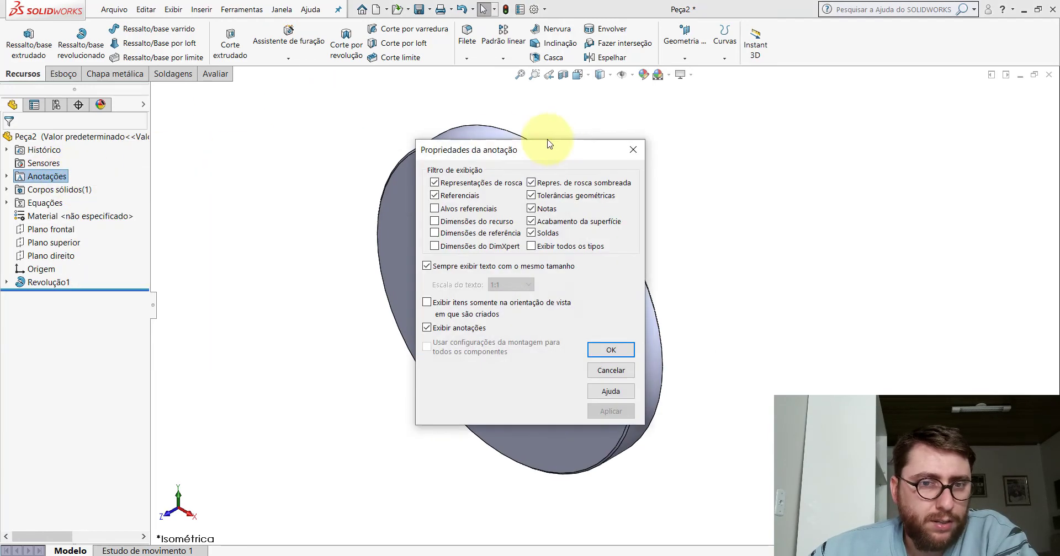
left_click(628, 349)
scroll(624, 301, "up", 3)
scroll(549, 274, "down", 3)
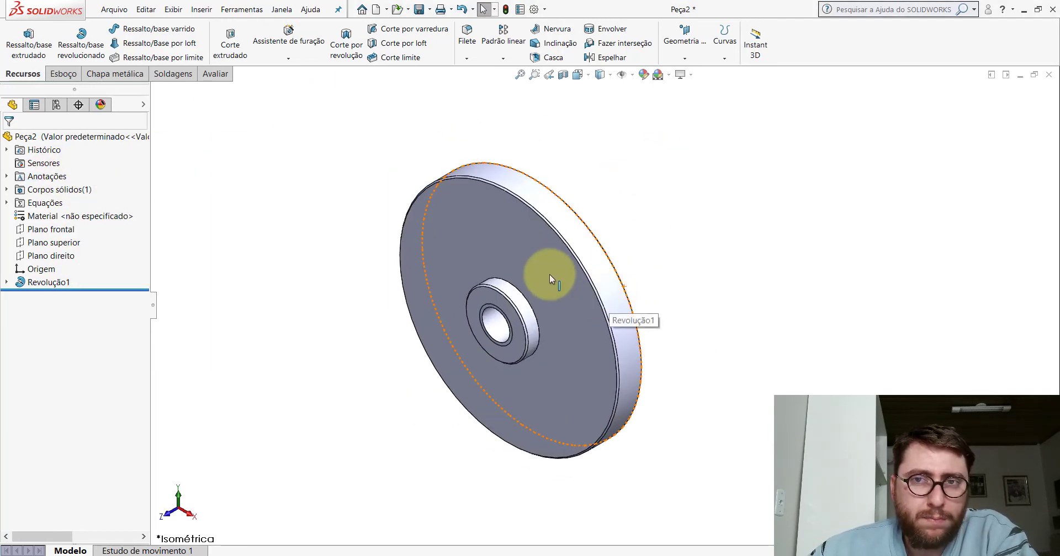
Step: Orbit the disc, then return it to the Isometric view
middle_click_drag(544, 248, 620, 206)
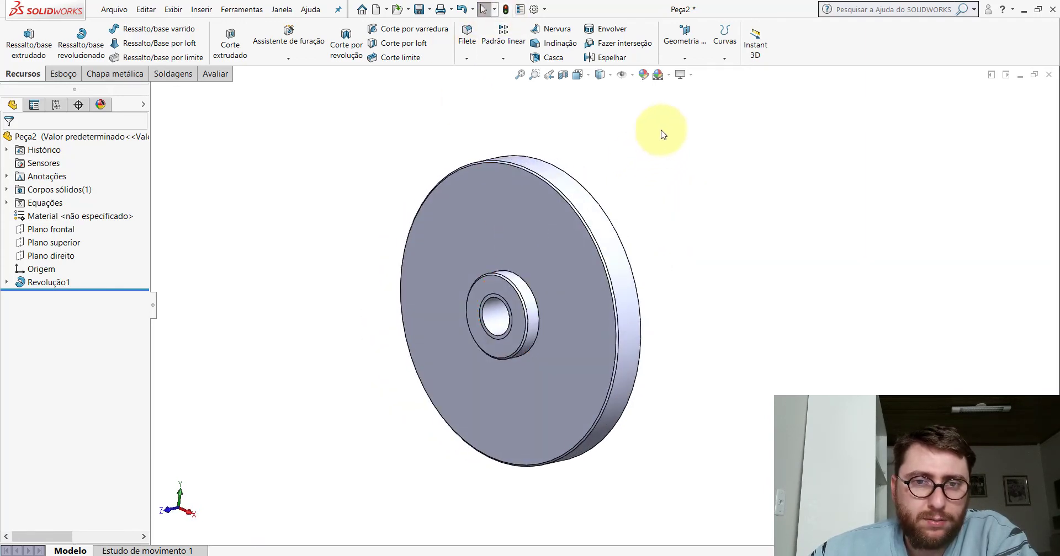
left_click(633, 77)
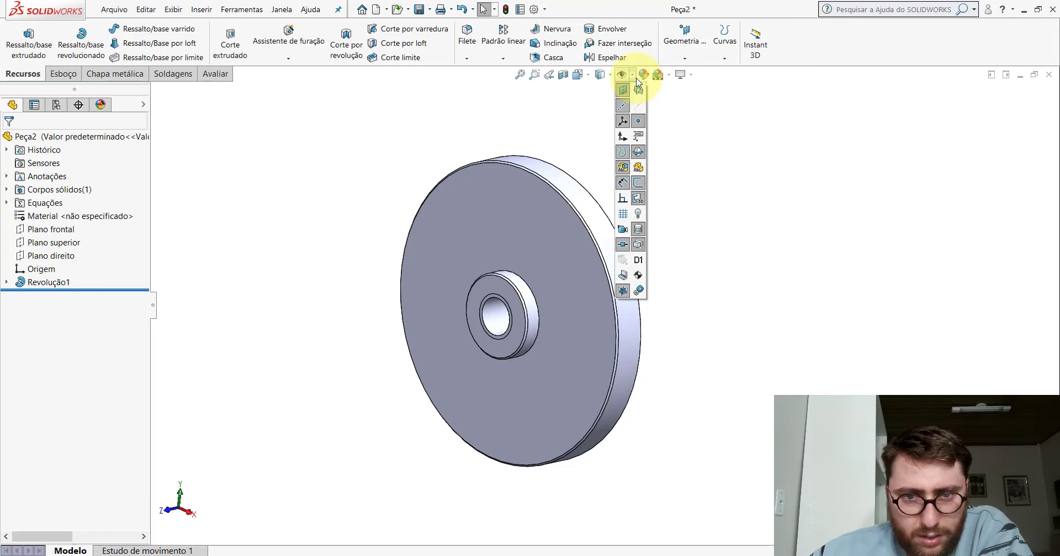
left_click(577, 74)
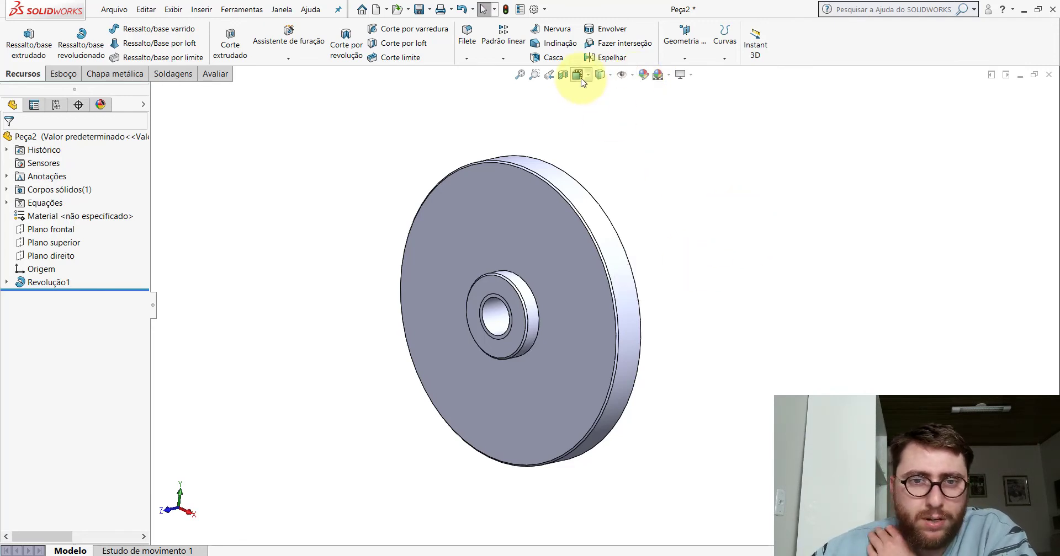
left_click(641, 107)
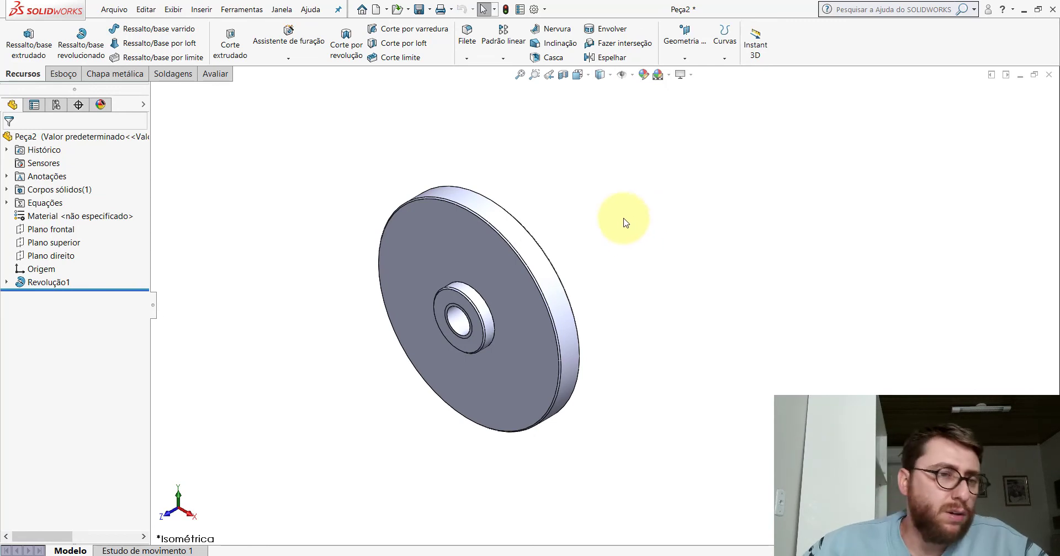
Step: Assign AISI 1020 as the part material
right_click(59, 214)
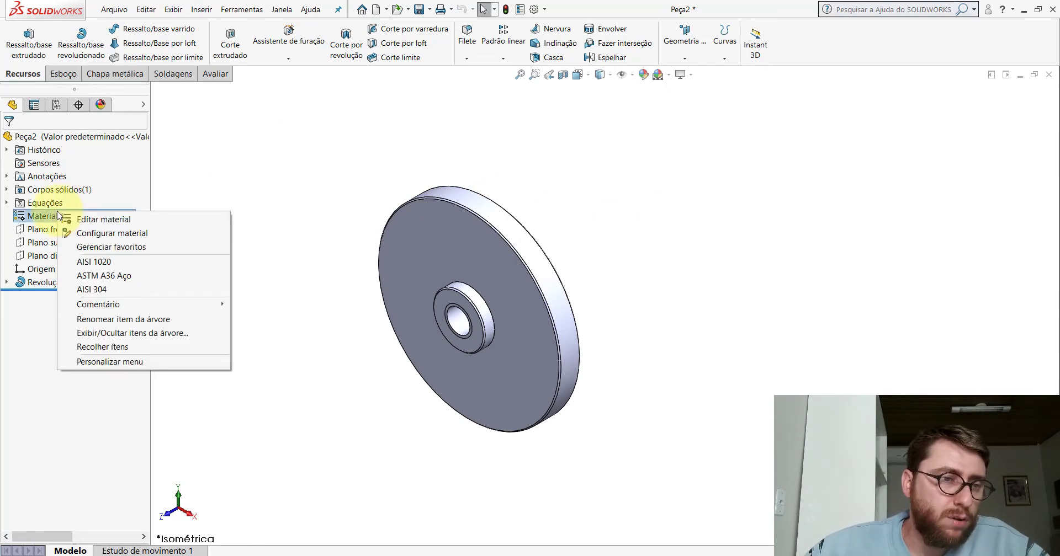
left_click(88, 261)
left_click(305, 157)
scroll(574, 298, "up", 1)
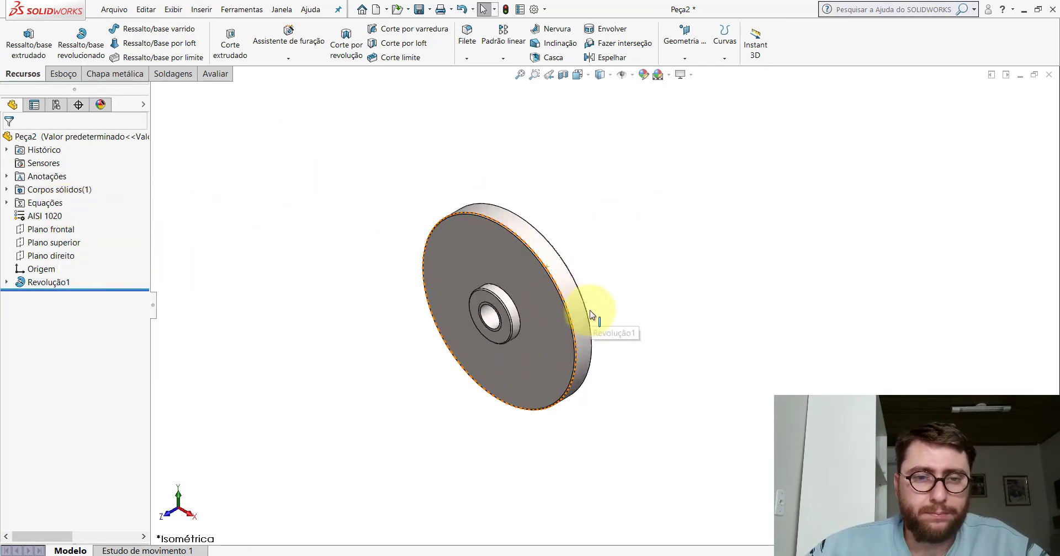
scroll(613, 231, "down", 1)
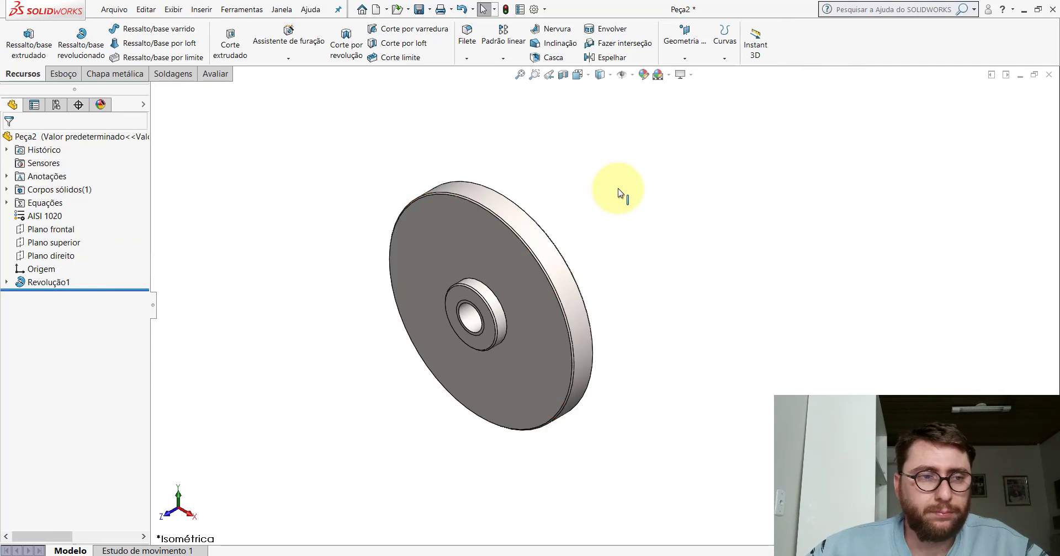
Step: Paste the orange appearance onto the Peça2 part and return to isometric view
right_click(23, 137)
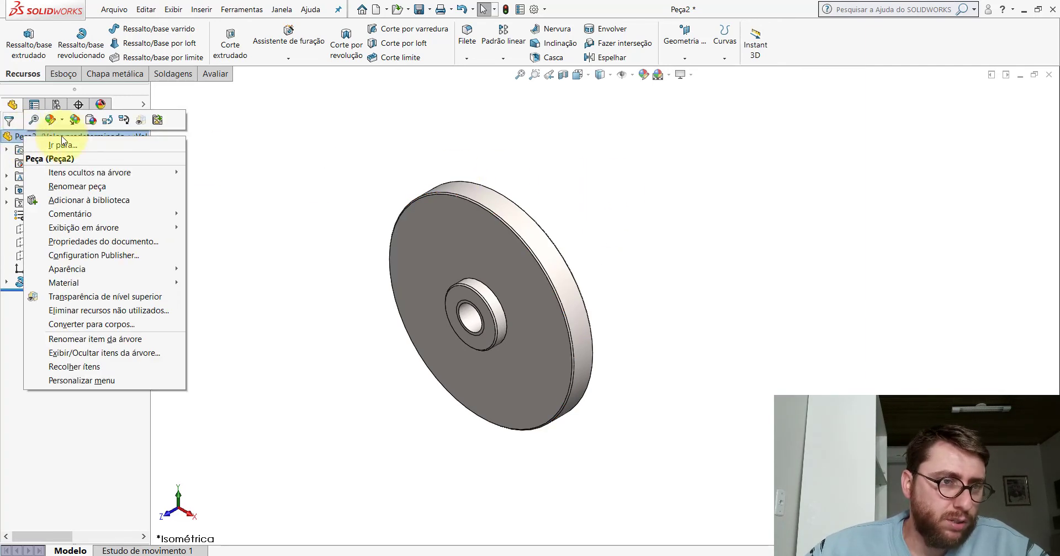
left_click(95, 124)
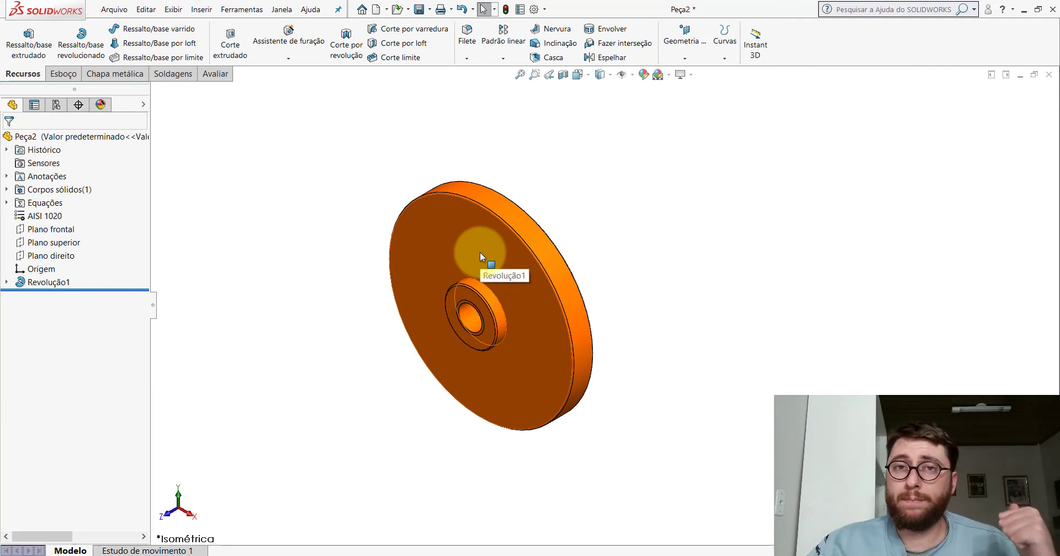
key("ctrl+7")
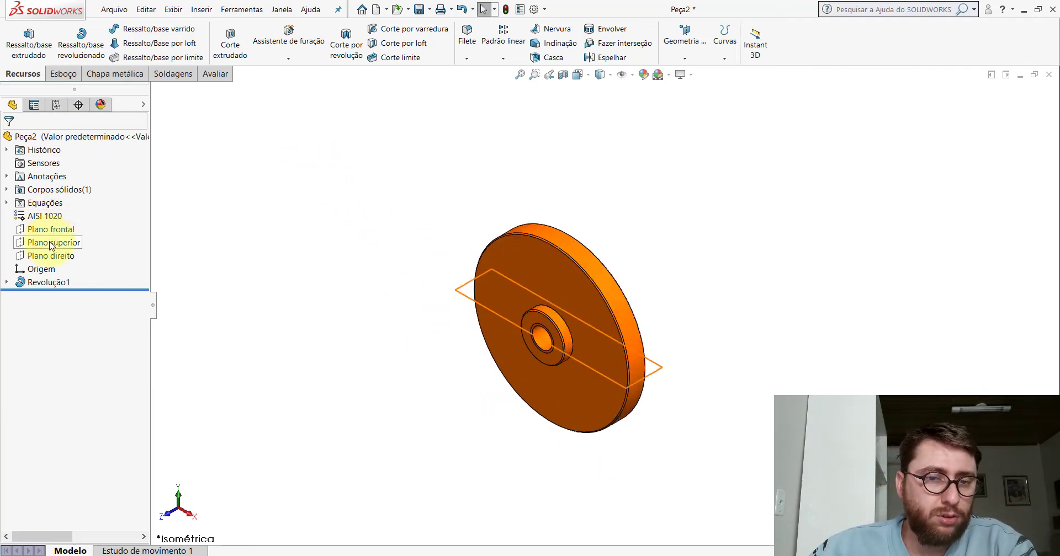
Step: Show the Plano superior and Plano direito reference planes on the model
left_click(51, 244)
left_click(77, 225)
left_click(51, 255)
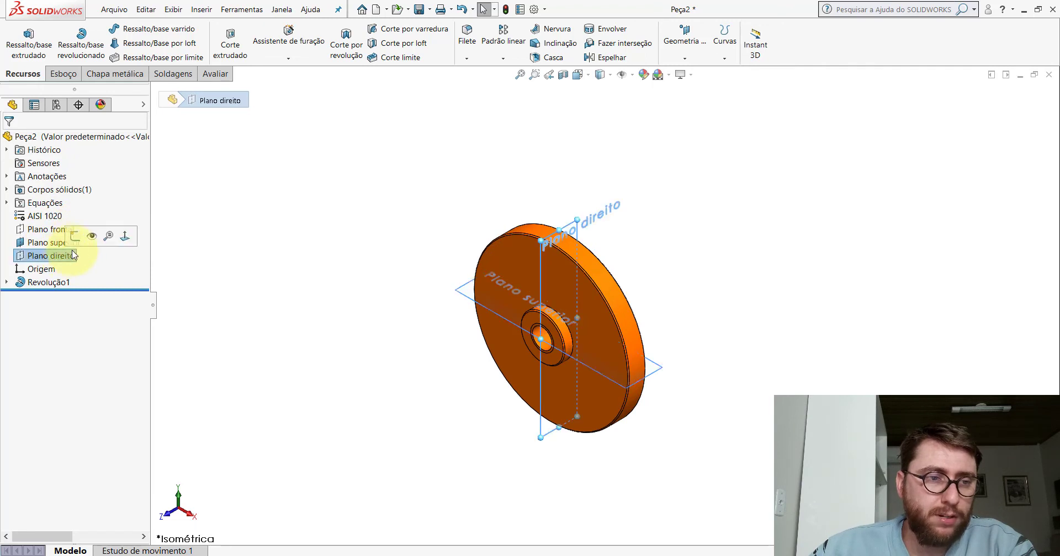
left_click(77, 239)
scroll(544, 311, "down", 3)
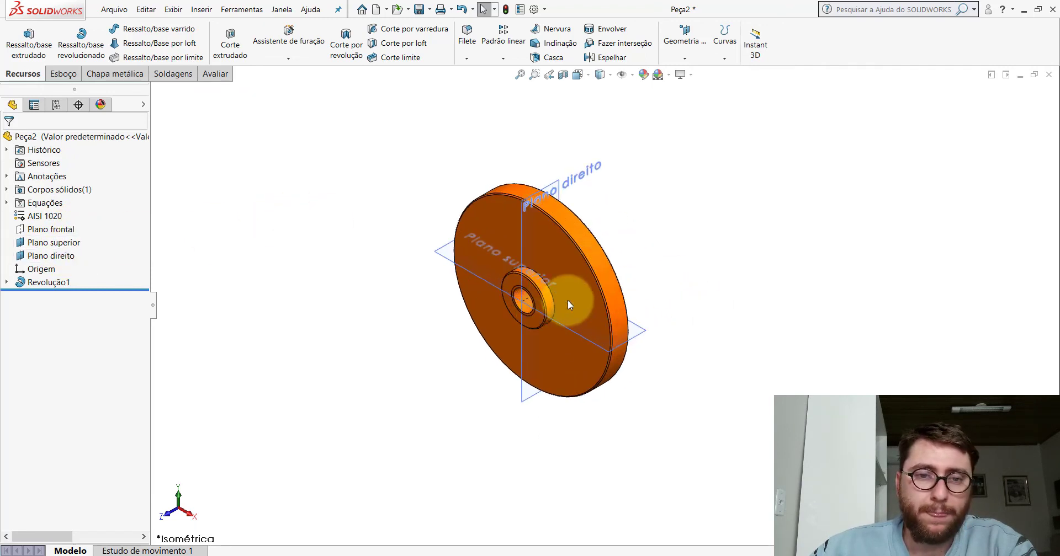
Step: Save the disc as PP-GR(077)2100 in the PM-GR(001)2100 folder
left_click(419, 7)
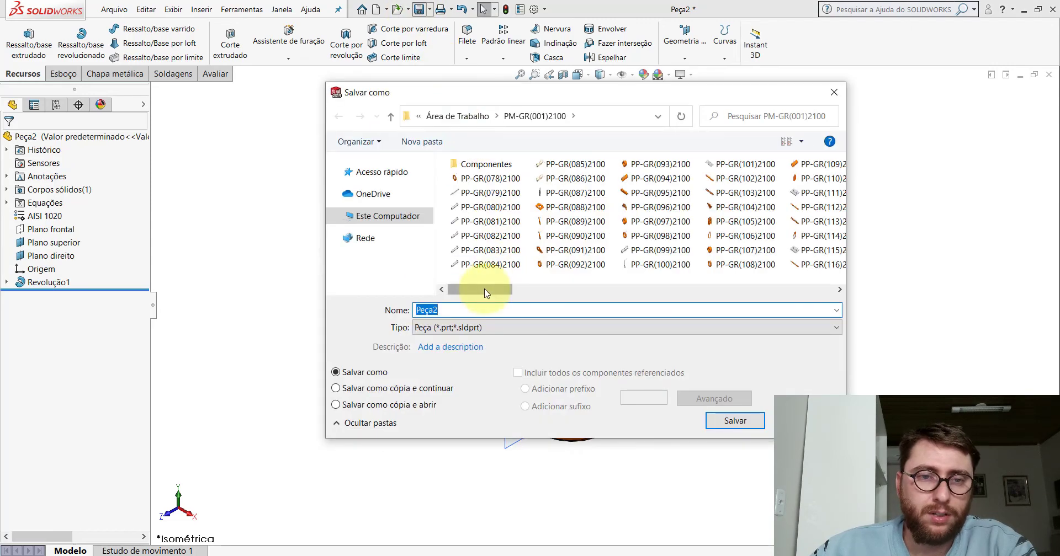
left_click(486, 178)
left_click(498, 311)
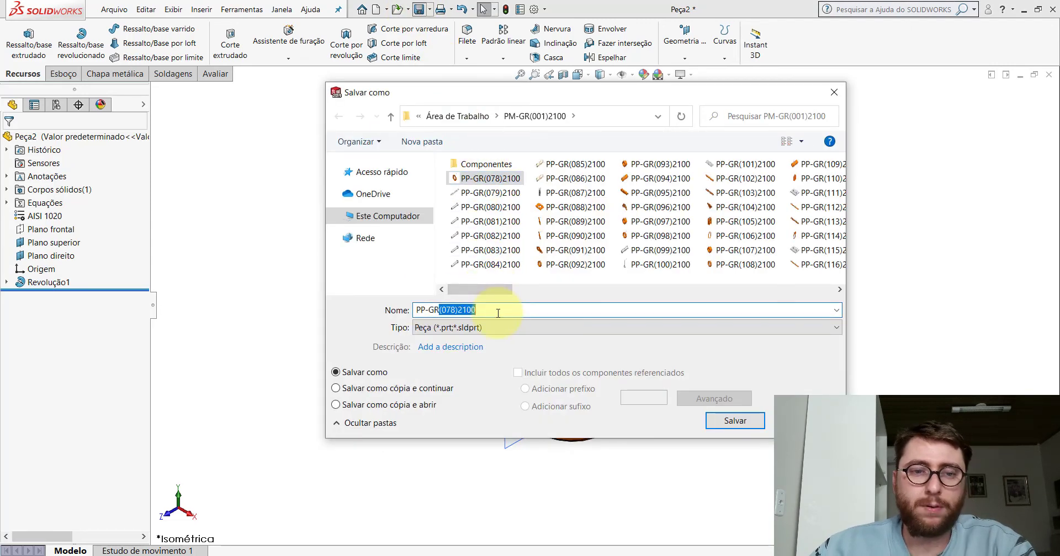
left_click(498, 313)
key("Left")
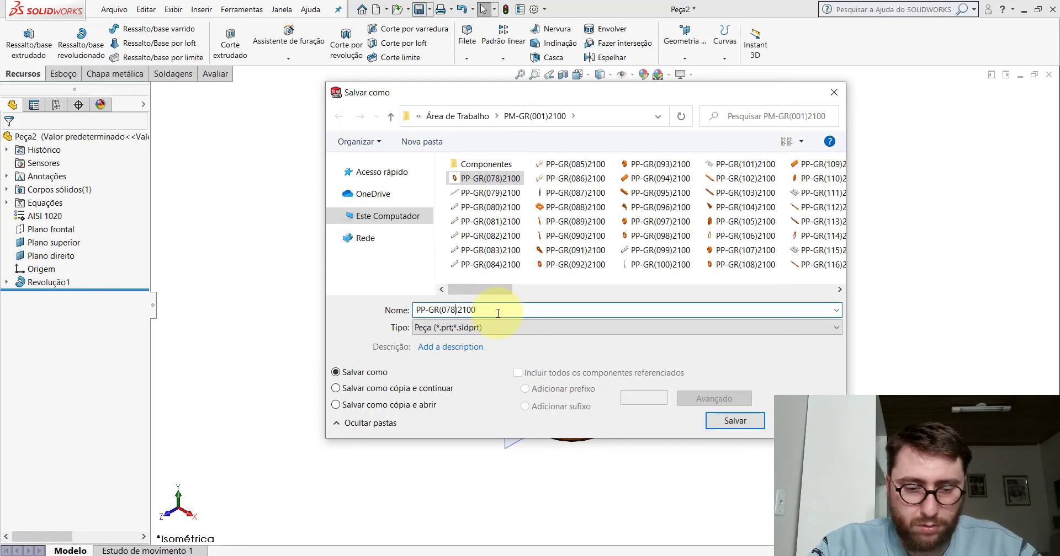
key("BackSpace")
type("9")
key("Return")
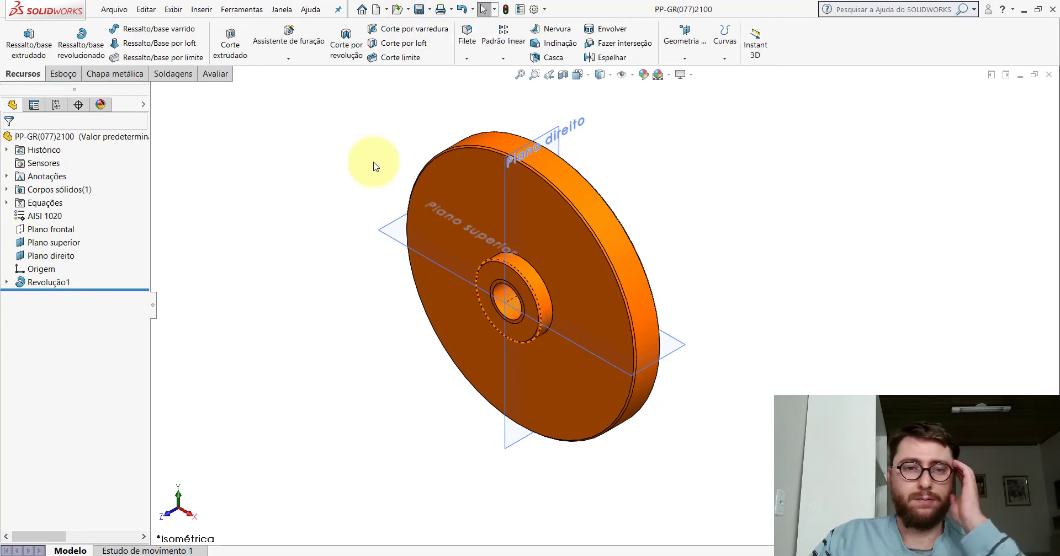
Step: Set the disc back to a fitted isometric view and close it without saving changes
mouse_move(495, 248)
middle_mouse_down()
mouse_move(473, 256)
mouse_move(539, 152)
middle_mouse_up()
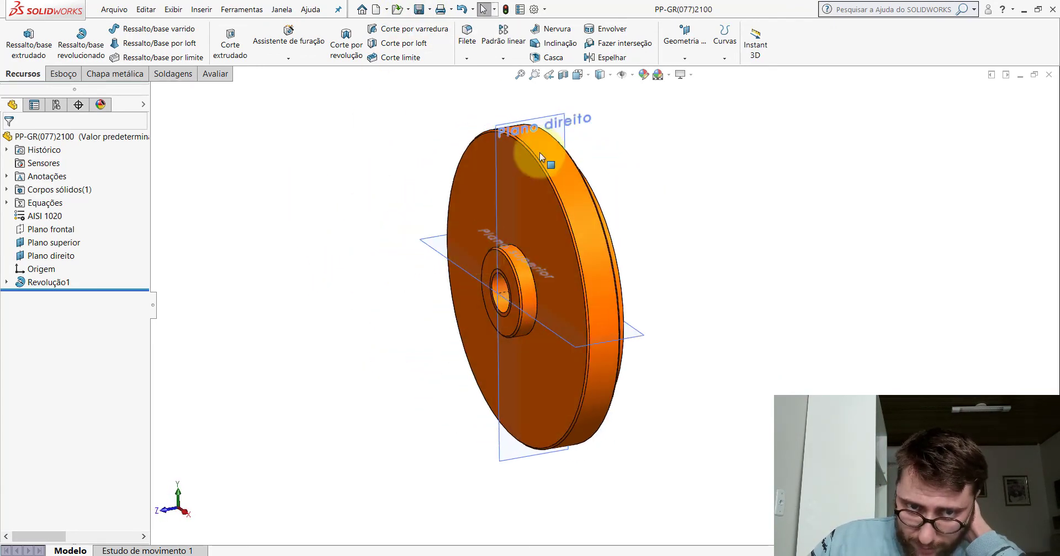
left_click(577, 75)
left_click(625, 121)
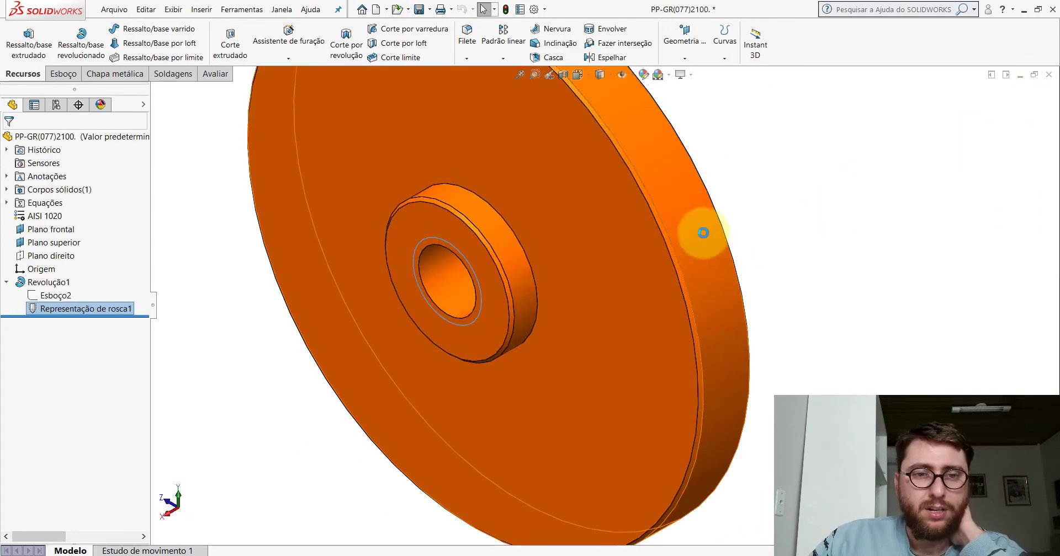
key("f")
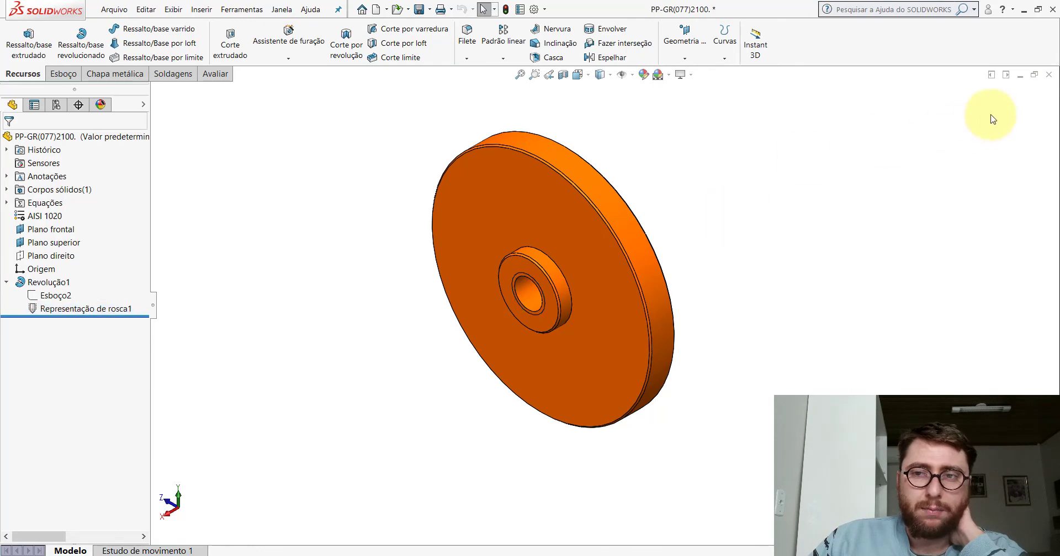
left_click(1049, 74)
left_click(633, 298)
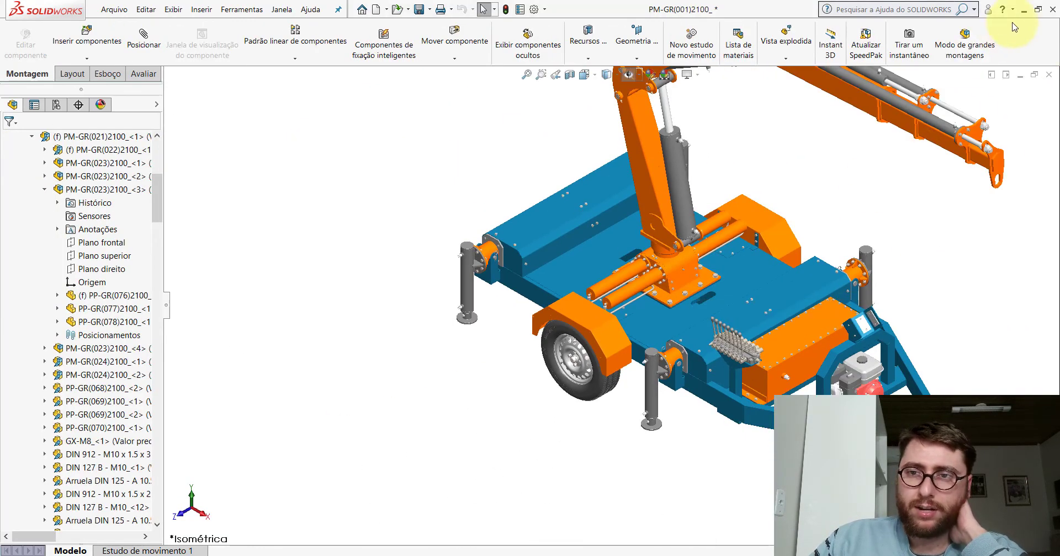
Step: Delete the PP-GR(077)2100 file from the Peças folder in Explorer
left_click(1024, 9)
right_click(611, 294)
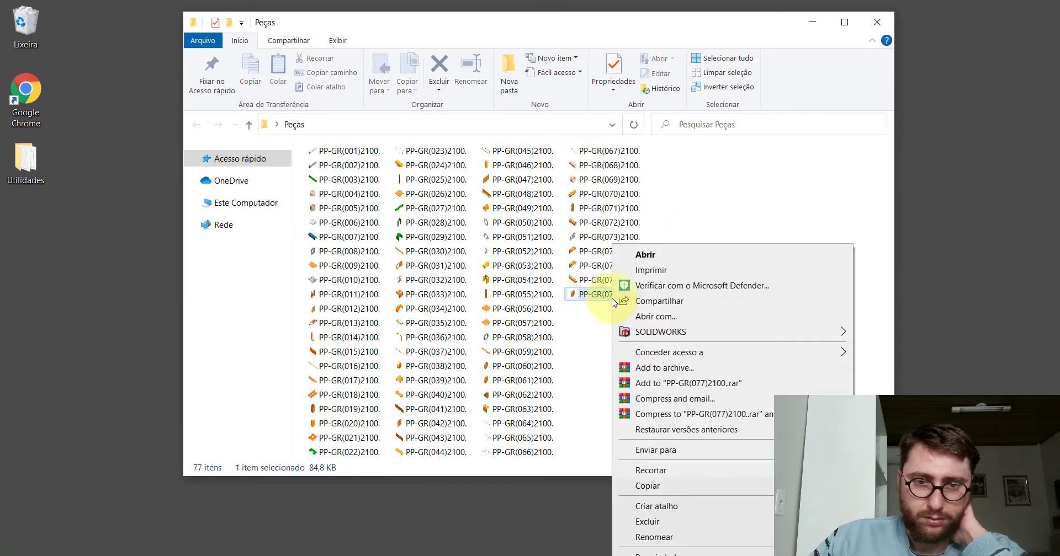
left_click(649, 527)
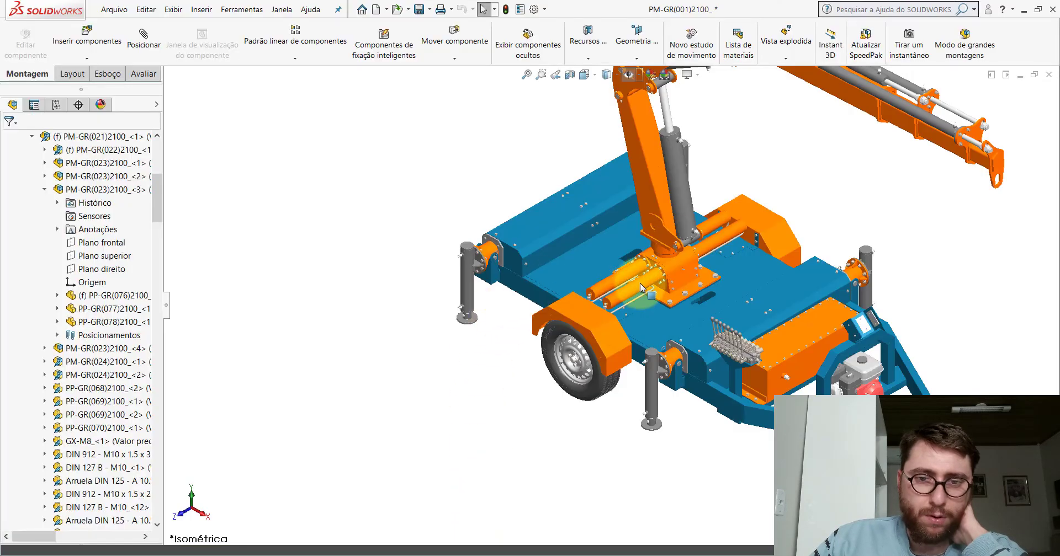
scroll(641, 283, "down", 3)
scroll(633, 312, "down", 3)
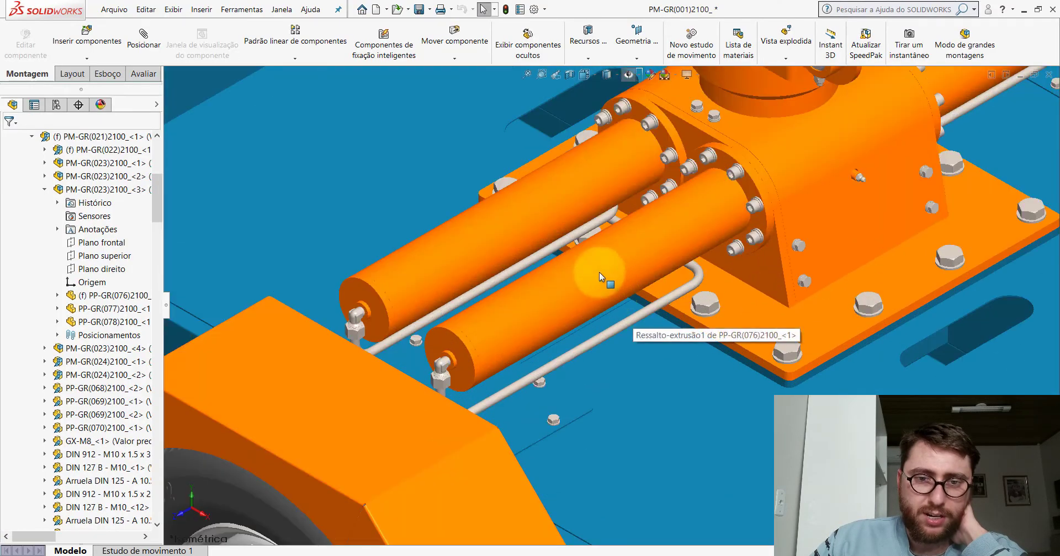
Step: Review the crane-trailer assembly in isometric view, then minimise SOLIDWORKS to the desktop
left_click(595, 265)
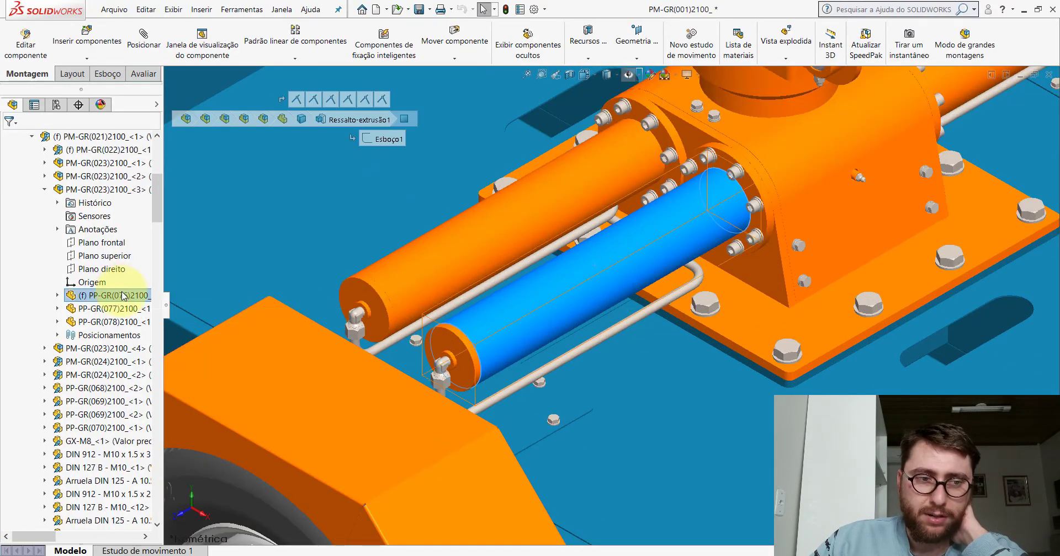
scroll(651, 296, "up", 3)
middle_click_drag(652, 296, 627, 265)
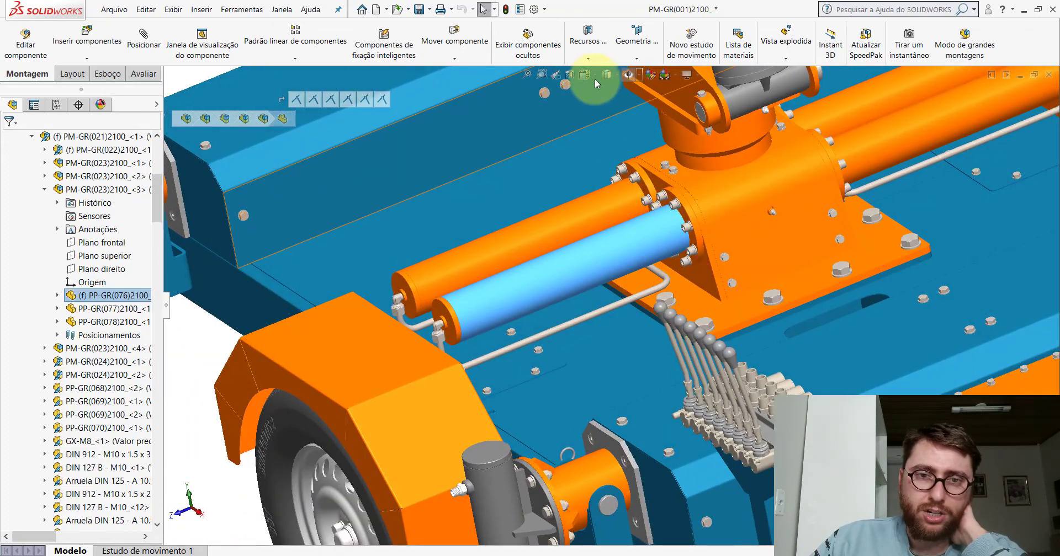
left_click(593, 78)
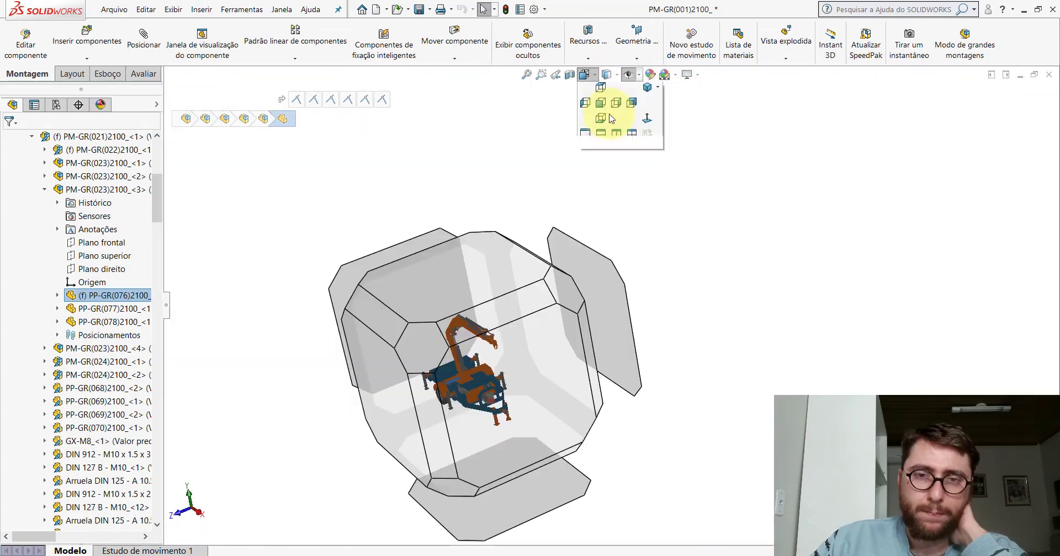
left_click(648, 108)
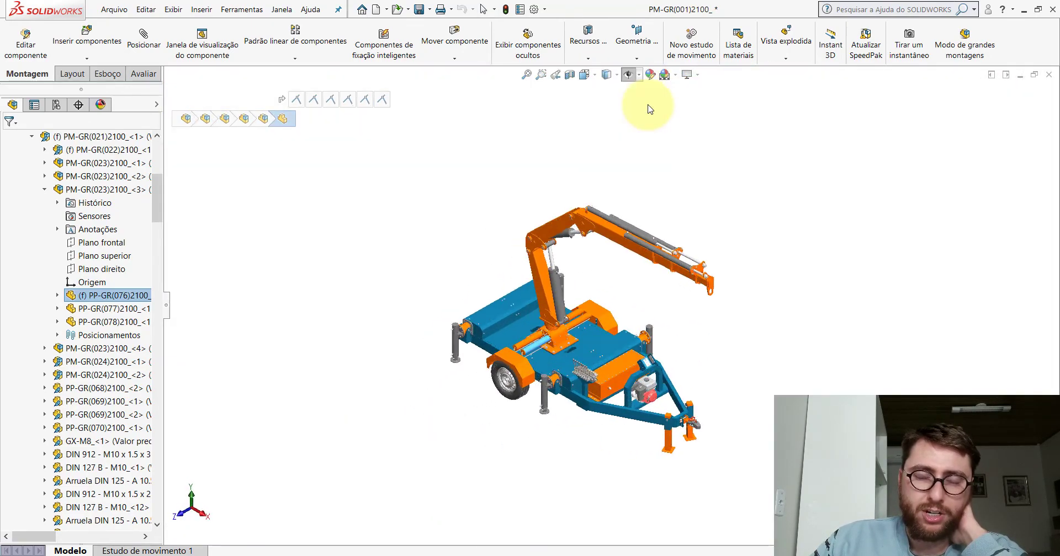
left_click(425, 215)
scroll(626, 296, "down", 2)
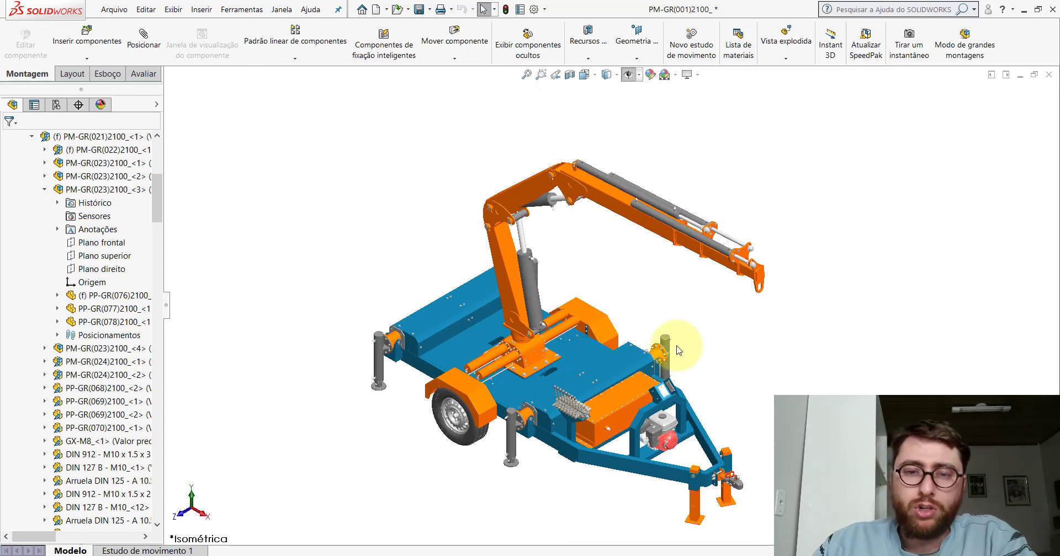
left_click(1023, 10)
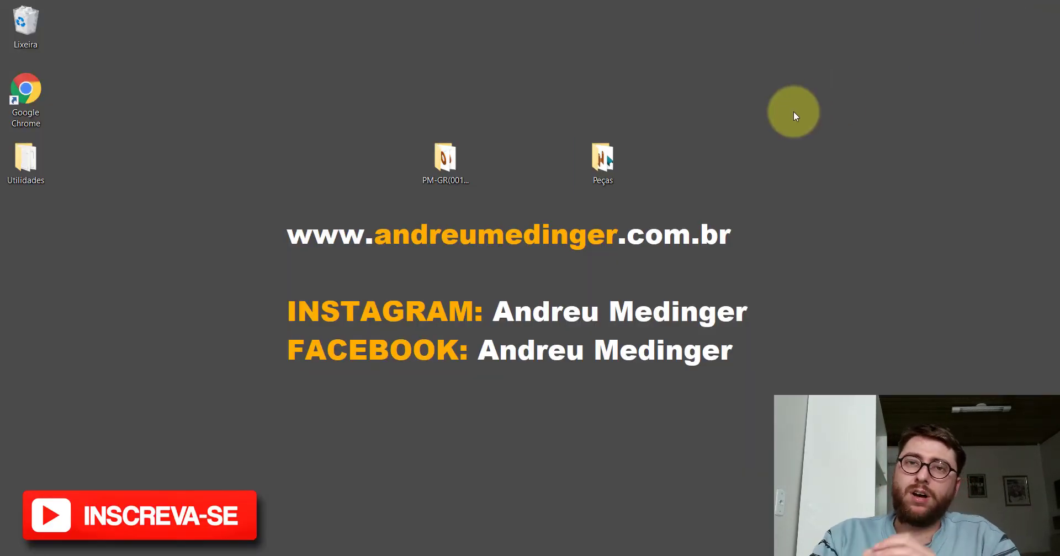